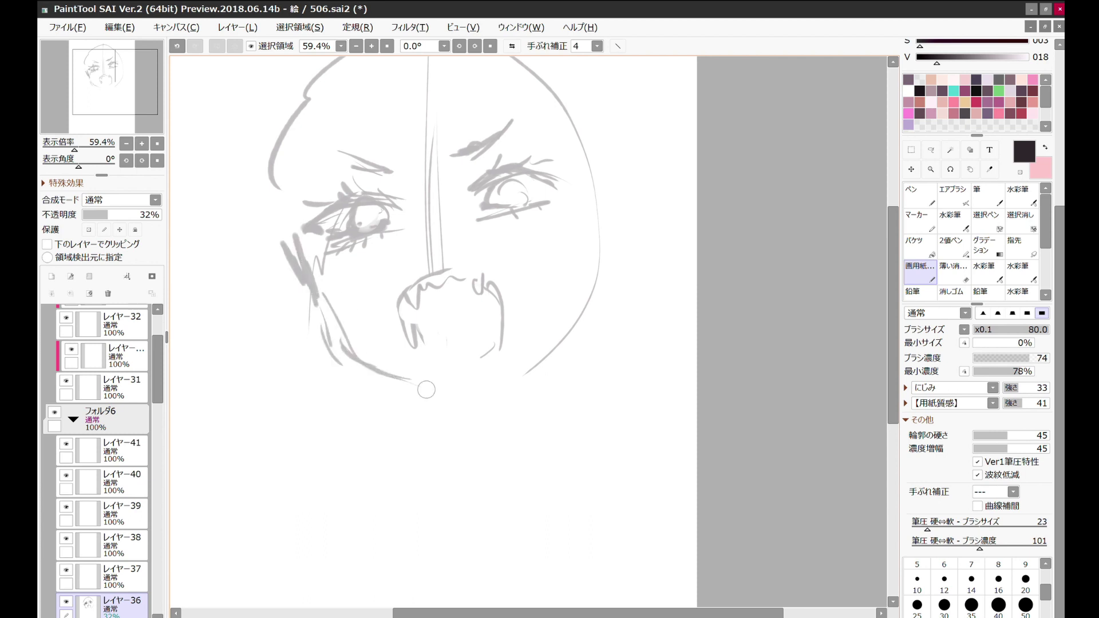
# Step: Sketch the jaw and cheek contour on the right side of the face down to the chin
pyautogui.moveTo(486, 200); pyautogui.dragTo(484, 332)
pyautogui.press('h')
pyautogui.moveTo(572, 306); pyautogui.dragTo(495, 385)
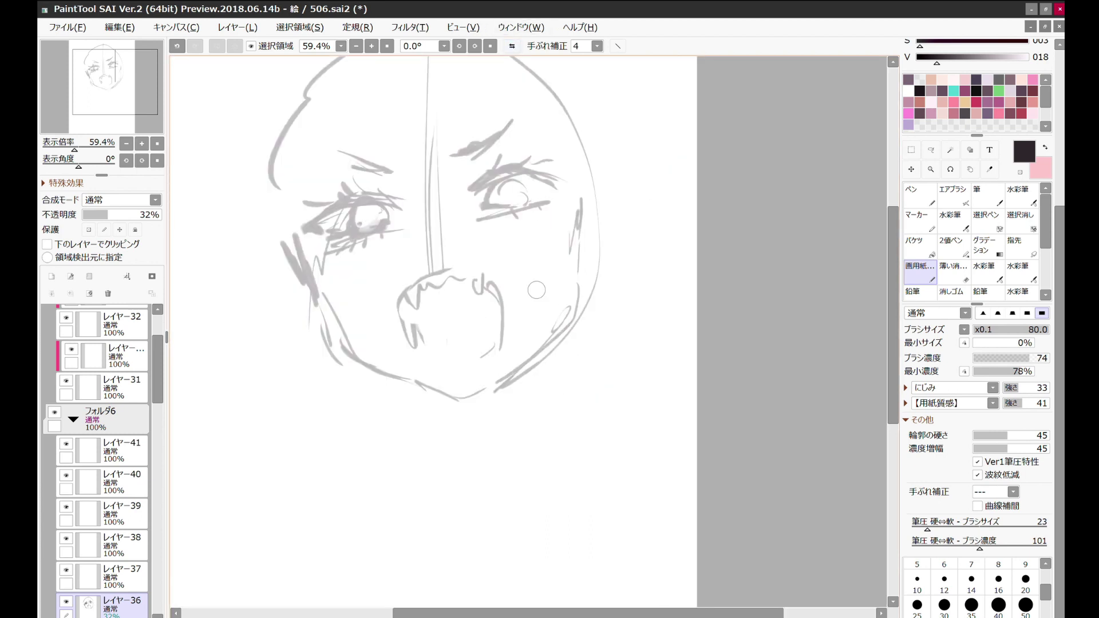
# Step: Redraw the round iris outlines inside both eyes
pyautogui.scroll(2, 537, 290)
pyautogui.moveTo(595, 185); pyautogui.dragTo(619, 195)
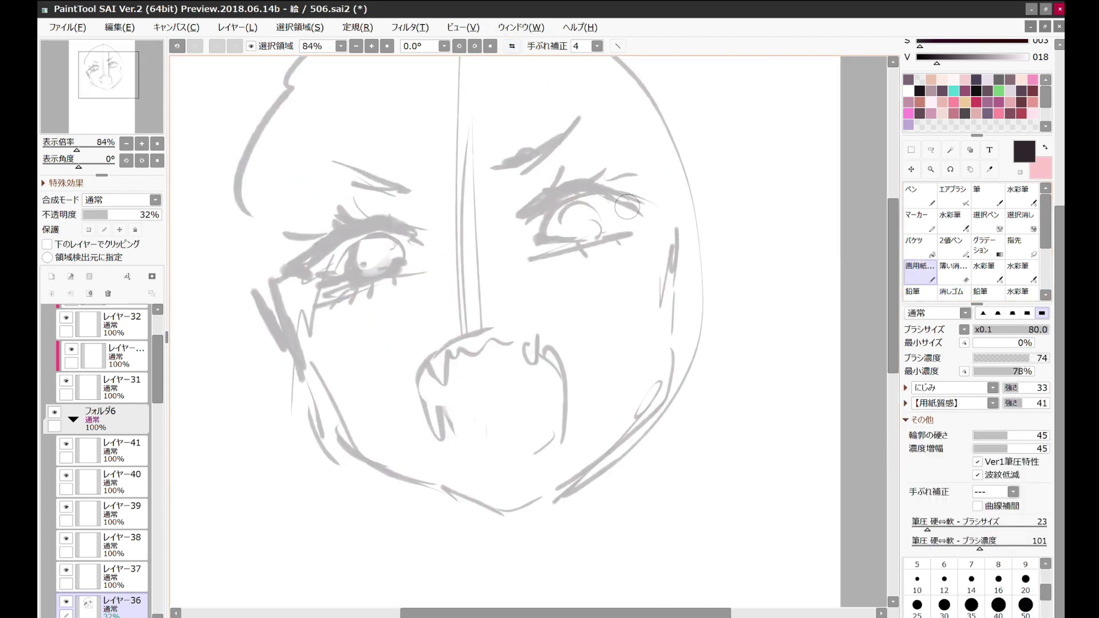
pyautogui.moveTo(372, 235)
pyautogui.mouseDown()
pyautogui.moveTo(401, 254)
pyautogui.moveTo(390, 272)
pyautogui.mouseUp()
pyautogui.moveTo(573, 192); pyautogui.dragTo(583, 201)
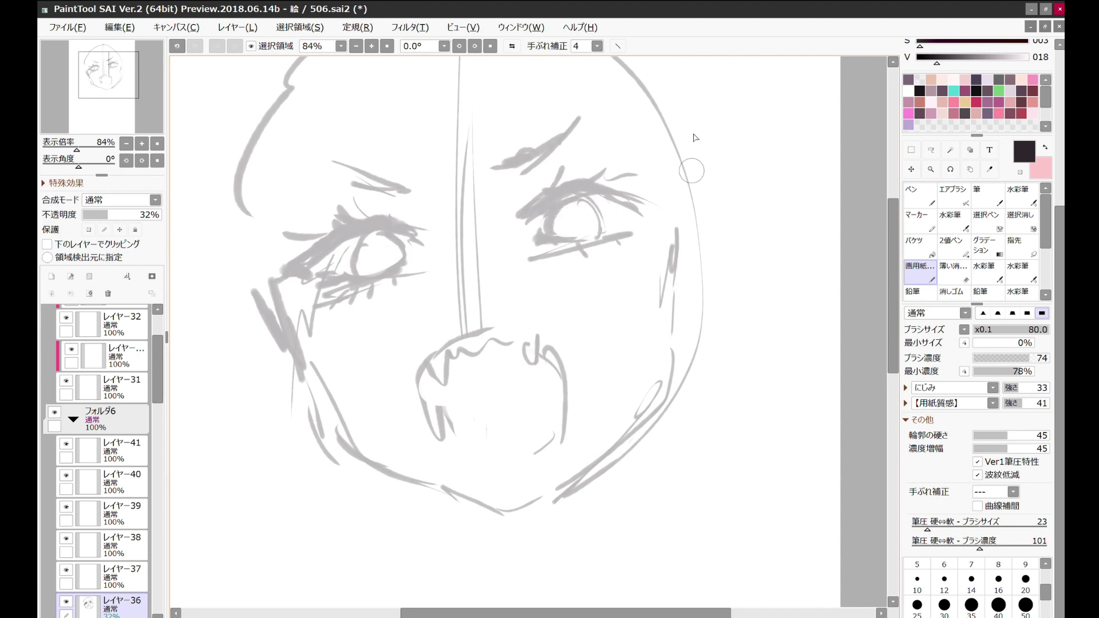
# Step: Select part of the face sketch and transform it to adjust the placement of the facial features
pyautogui.scroll(-1, 632, 125)
pyautogui.press('a')
pyautogui.moveTo(378, 241); pyautogui.dragTo(381, 247)
pyautogui.hotkey('ctrl', 't')
pyautogui.moveTo(442, 226); pyautogui.dragTo(438, 223)
pyautogui.press('Return')
pyautogui.press('h')
pyautogui.hotkey('ctrl', 't')
pyautogui.press('h')
pyautogui.moveTo(624, 274); pyautogui.dragTo(633, 193)
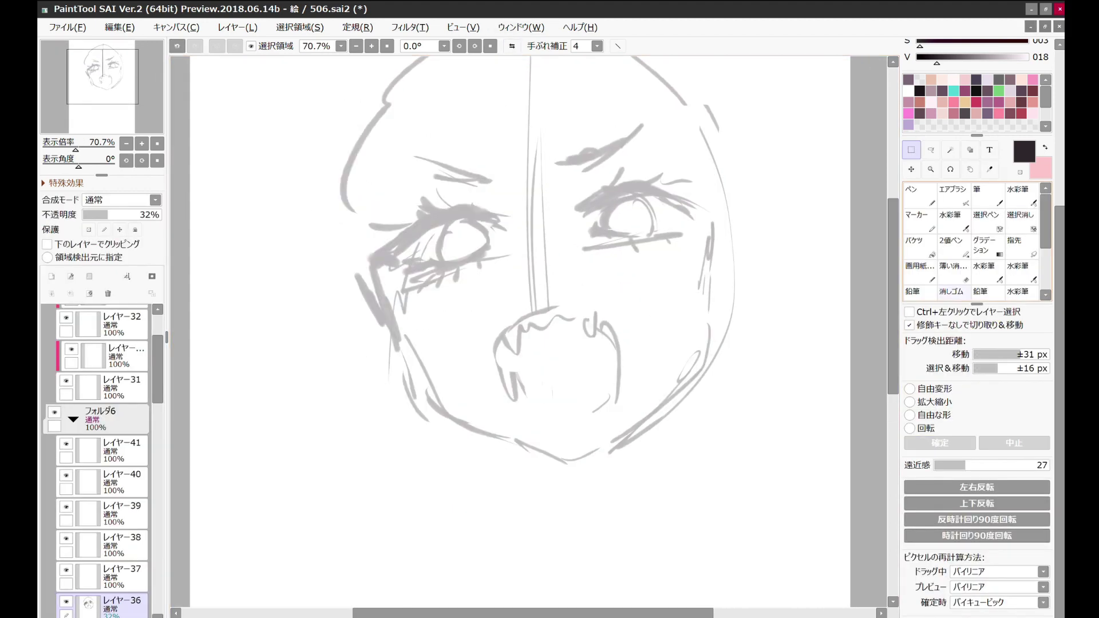
pyautogui.press('Escape')
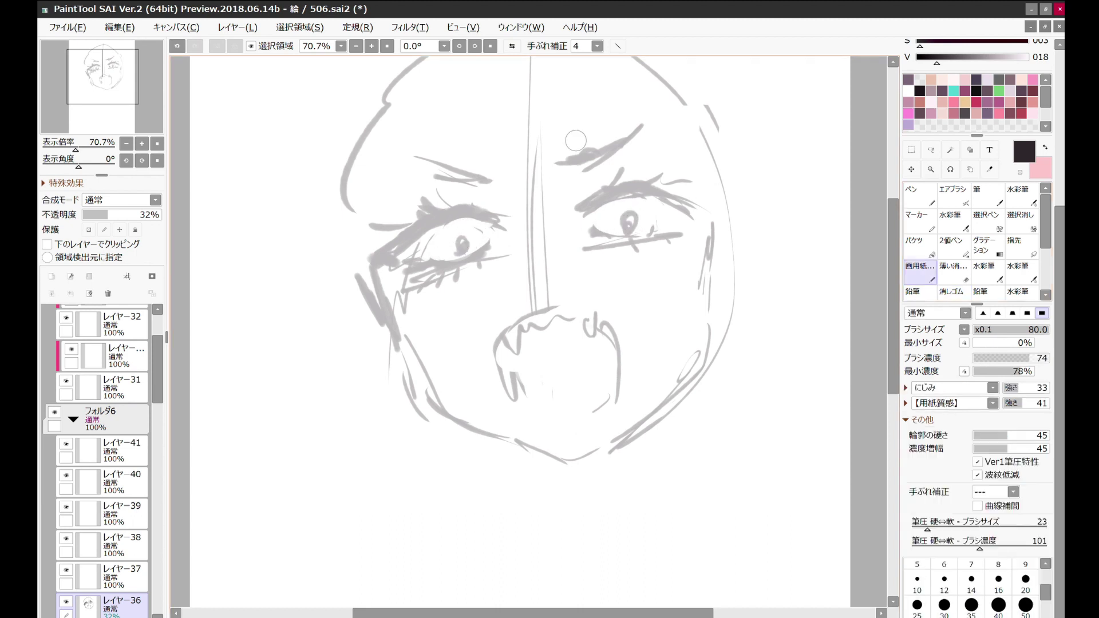
# Step: Draw the pupils inside both irises
pyautogui.moveTo(461, 228); pyautogui.dragTo(465, 230)
pyautogui.moveTo(630, 207); pyautogui.dragTo(632, 209)
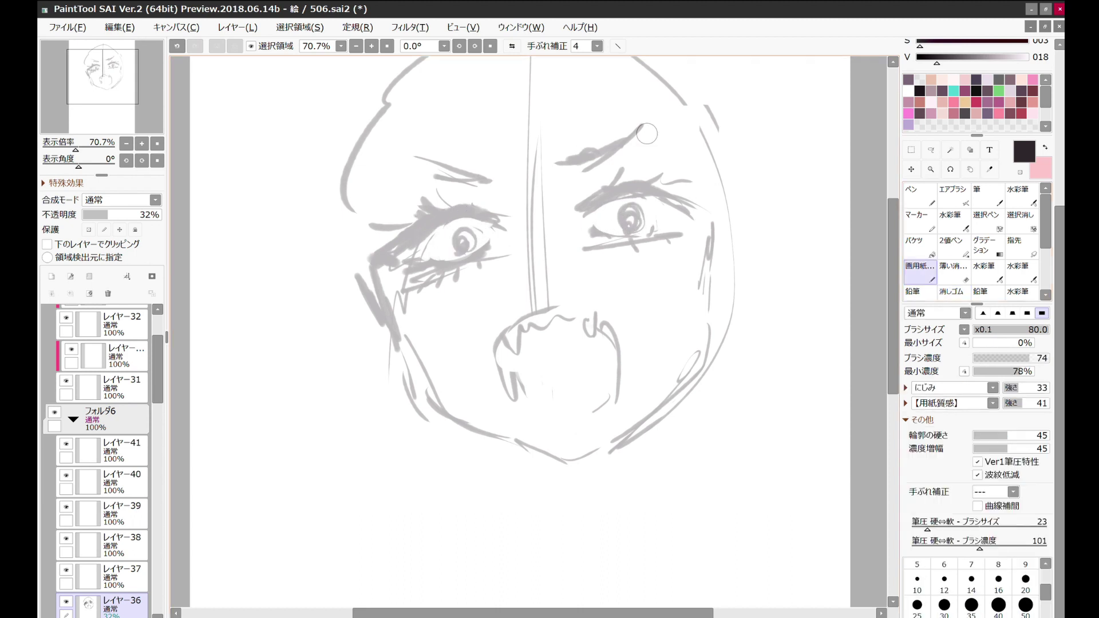
# Step: Sketch the bangs across the forehead and the tongue shape inside the open mouth
pyautogui.scroll(-1, 647, 134)
pyautogui.moveTo(510, 117); pyautogui.dragTo(471, 229)
pyautogui.moveTo(528, 108); pyautogui.dragTo(509, 196)
pyautogui.moveTo(567, 97); pyautogui.dragTo(543, 207)
pyautogui.moveTo(623, 97); pyautogui.dragTo(584, 188)
pyautogui.moveTo(676, 125); pyautogui.dragTo(701, 213)
pyautogui.moveTo(563, 348); pyautogui.dragTo(626, 338)
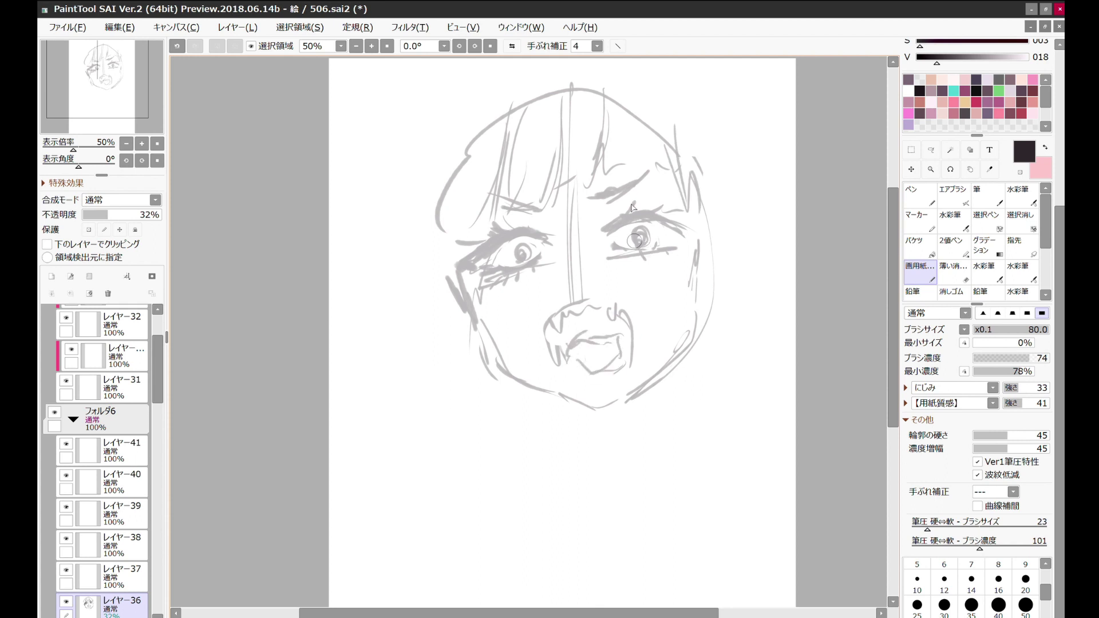
# Step: Sketch long hair locks down both sides of the face and rework the left iris
pyautogui.moveTo(479, 141); pyautogui.dragTo(448, 255)
pyautogui.moveTo(479, 137); pyautogui.dragTo(450, 417)
pyautogui.moveTo(405, 196); pyautogui.dragTo(414, 421)
pyautogui.moveTo(711, 215)
pyautogui.mouseDown()
pyautogui.moveTo(681, 321)
pyautogui.moveTo(744, 429)
pyautogui.mouseUp()
pyautogui.press('e')
pyautogui.moveTo(511, 248); pyautogui.dragTo(528, 260)
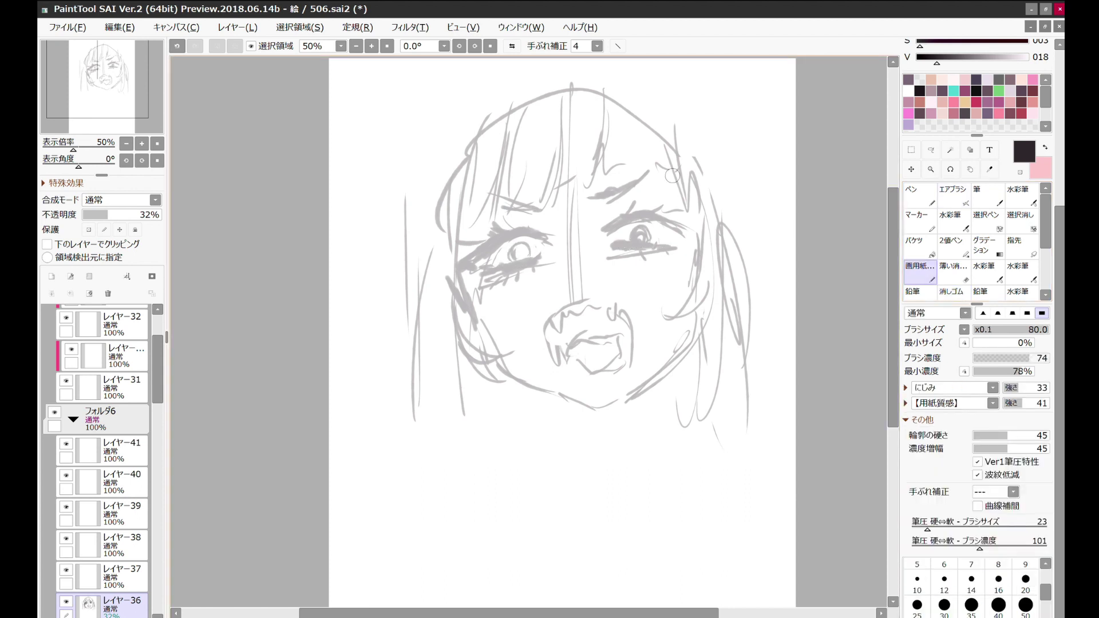
# Step: Sketch a curved pigtail hanging on the left side of the head
pyautogui.moveTo(427, 312); pyautogui.dragTo(375, 436)
pyautogui.moveTo(390, 224); pyautogui.dragTo(344, 395)
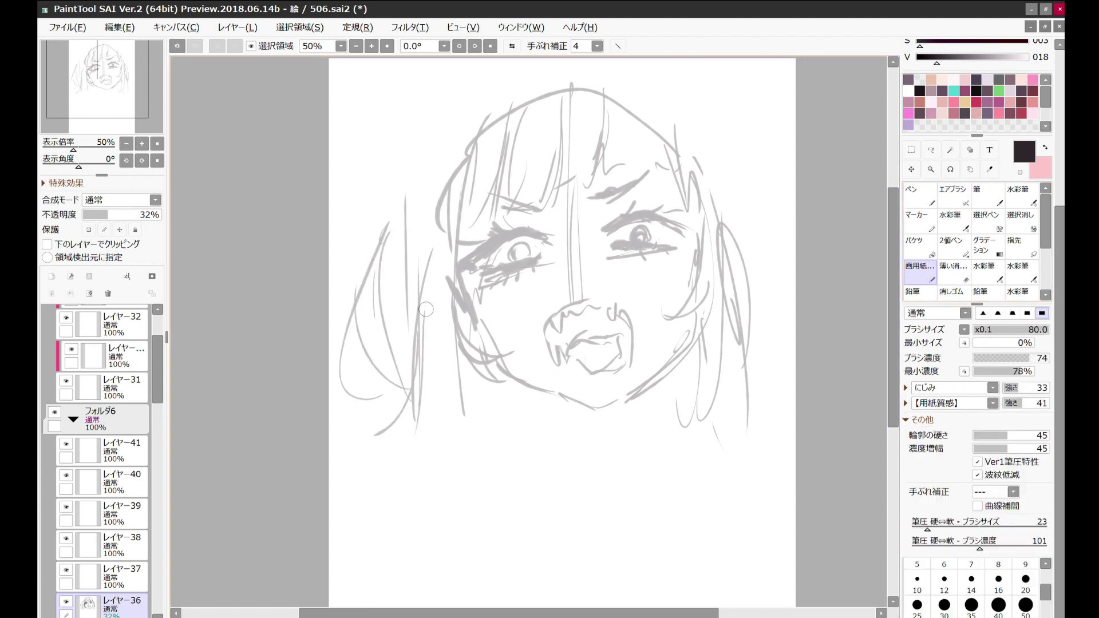
pyautogui.scroll(-3, 703, 169)
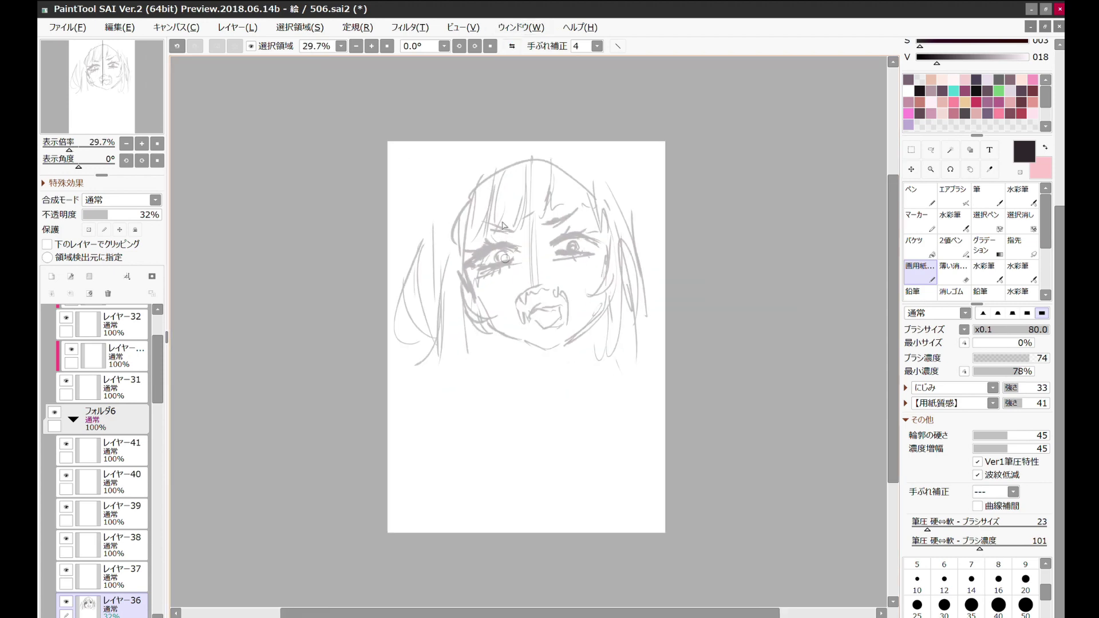
# Step: Trim the canvas edges to a slightly tighter frame around the sketch
pyautogui.press('m')
pyautogui.hotkey('ctrl', 't')
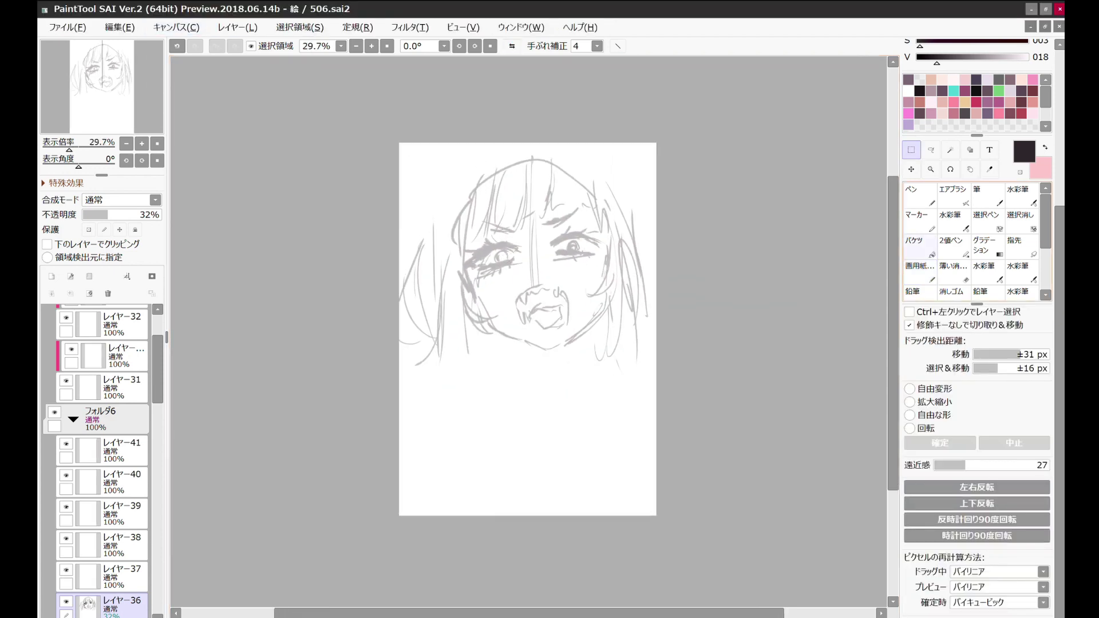
pyautogui.press('Return')
# Step: Sketch the shoulder slopes, collar lines and upper arm lines below the head
pyautogui.scroll(2, 546, 269)
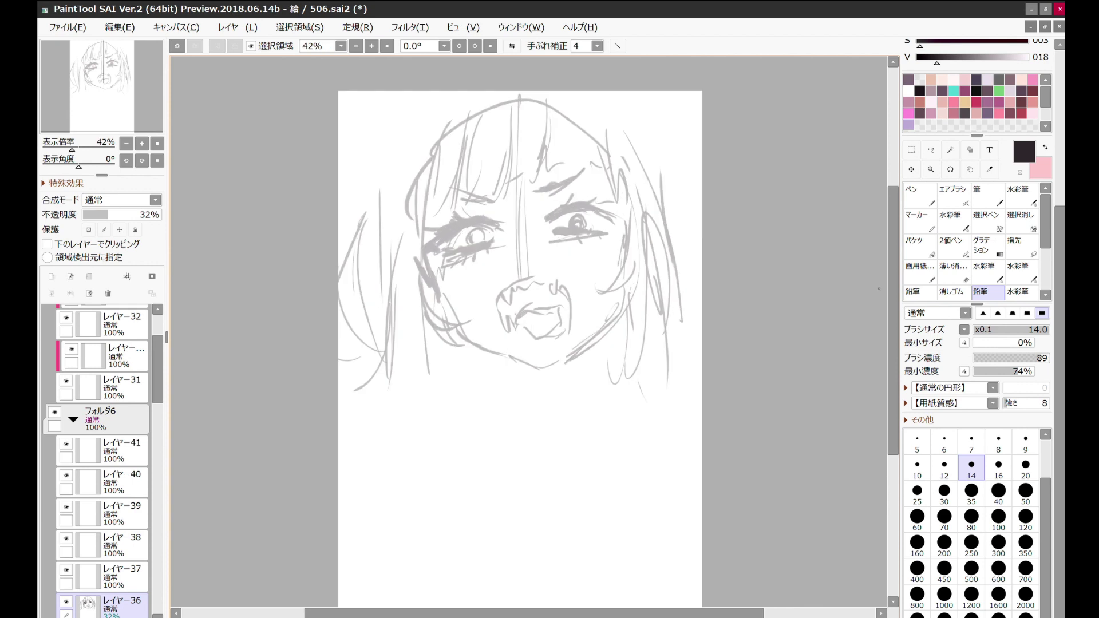
pyautogui.press('b')
pyautogui.moveTo(567, 361); pyautogui.dragTo(609, 324)
pyautogui.moveTo(465, 386); pyautogui.dragTo(391, 442)
pyautogui.moveTo(424, 419); pyautogui.dragTo(462, 391)
pyautogui.moveTo(401, 446); pyautogui.dragTo(397, 515)
pyautogui.moveTo(381, 471); pyautogui.dragTo(375, 518)
pyautogui.moveTo(620, 364); pyautogui.dragTo(703, 394)
pyautogui.moveTo(656, 390); pyautogui.dragTo(613, 408)
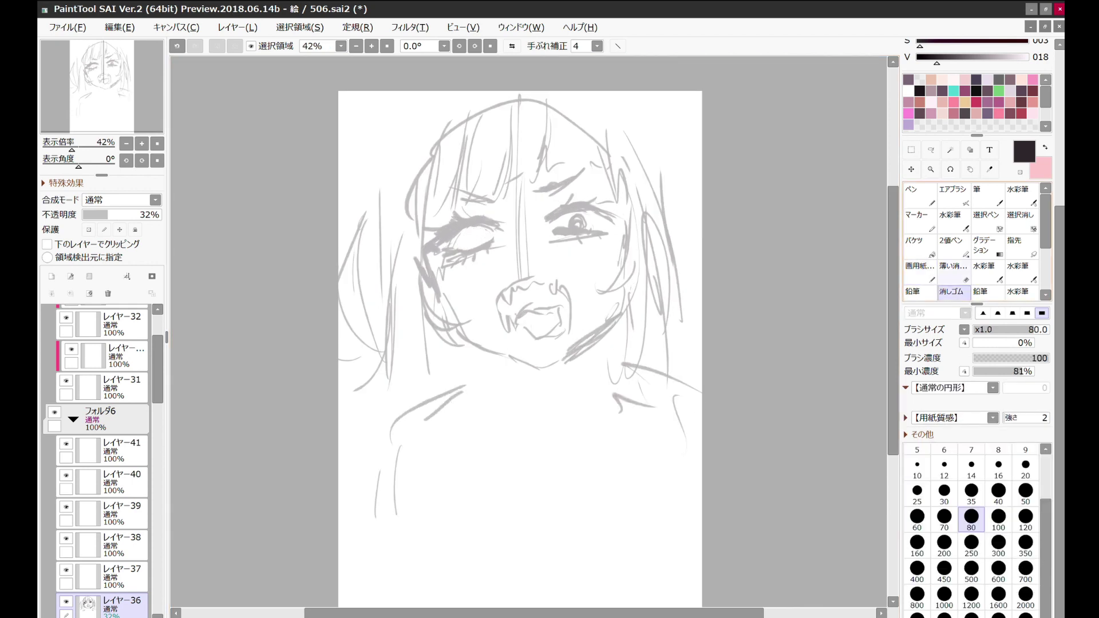
# Step: Redraw both irises and erase most of the skull outline at the crown
pyautogui.moveTo(564, 228); pyautogui.dragTo(621, 222)
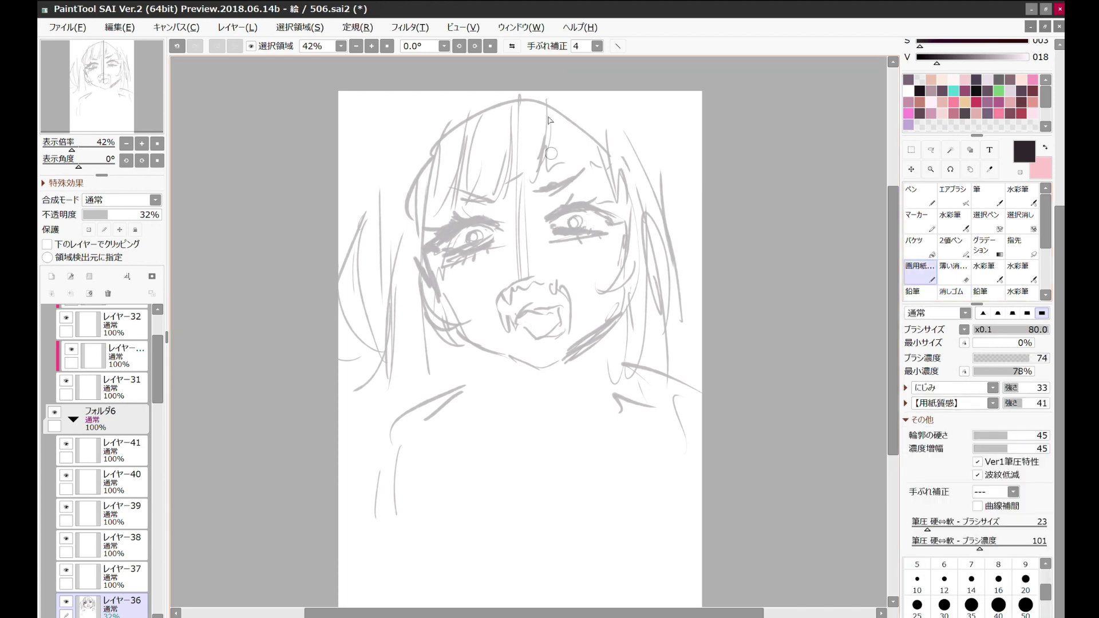
pyautogui.scroll(2, 551, 153)
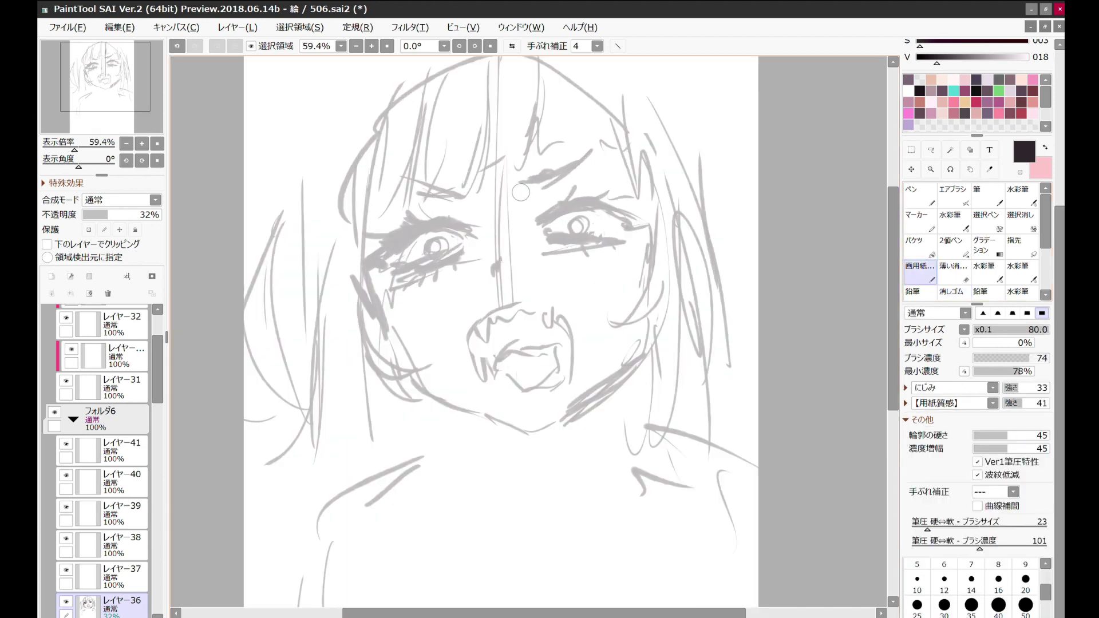
pyautogui.scroll(3, 790, 201)
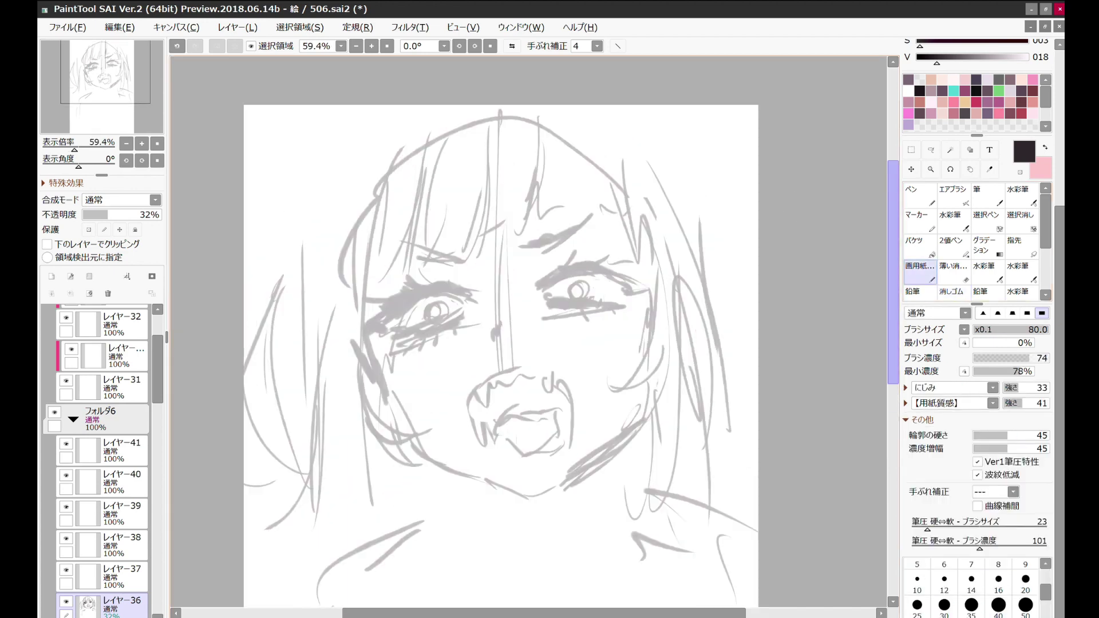
pyautogui.press('e')
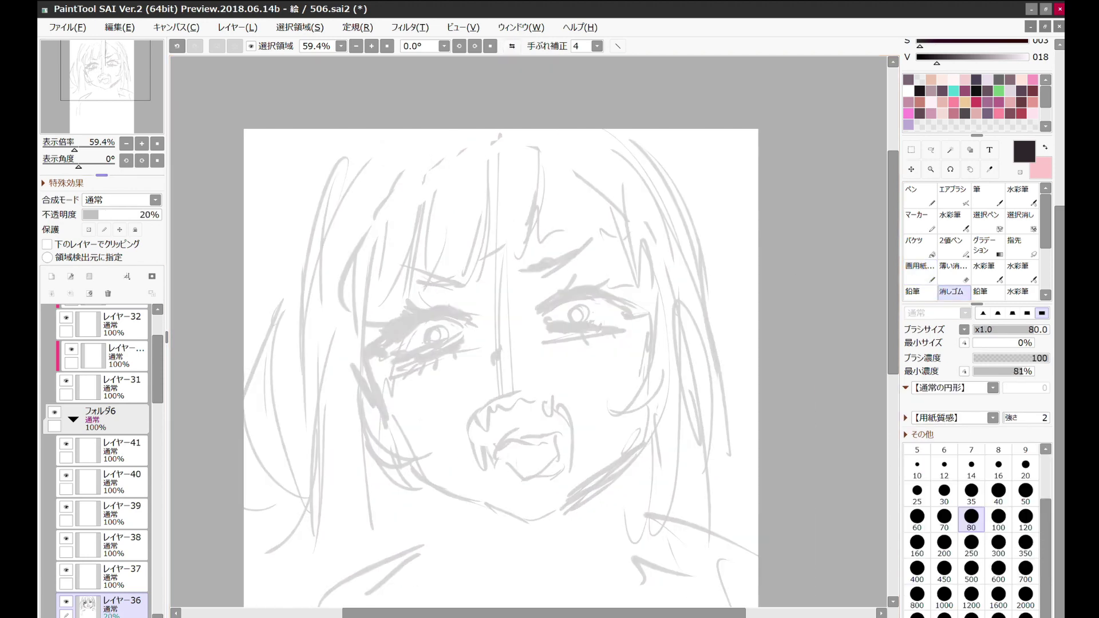
pyautogui.scroll(3, 461, 345)
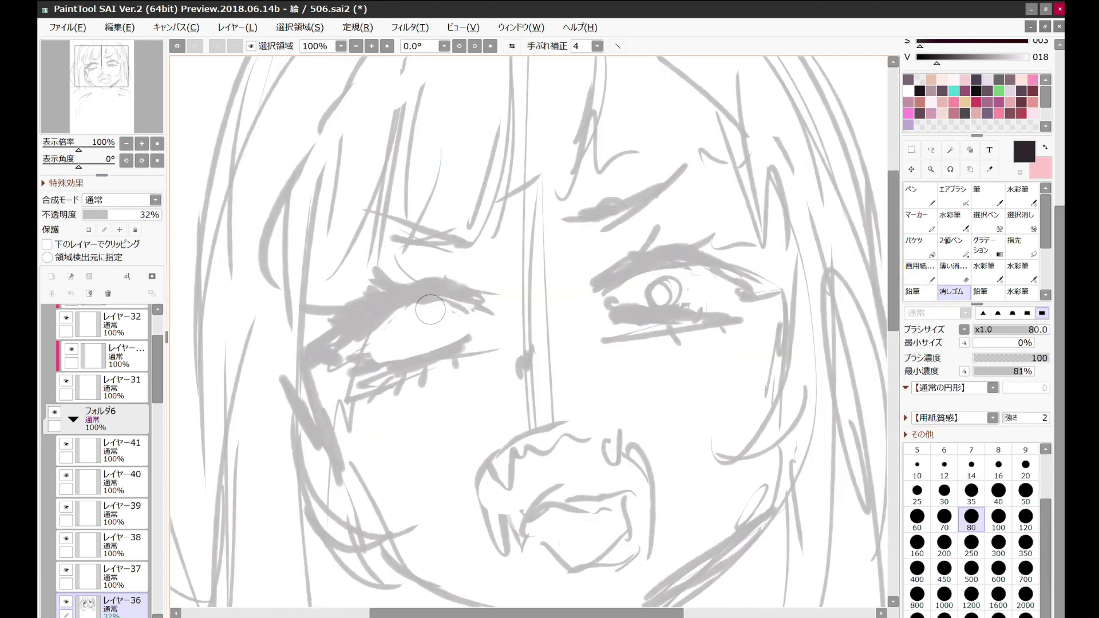
# Step: Erase the irises and heavy lid strokes in both eyes and redraw thinner upper eyelids with outer lashes
pyautogui.press('h')
pyautogui.moveTo(343, 269); pyautogui.dragTo(435, 309)
pyautogui.press('h')
pyautogui.press('n')
pyautogui.moveTo(618, 274); pyautogui.dragTo(739, 240)
pyautogui.moveTo(750, 304); pyautogui.dragTo(785, 269)
pyautogui.press('e')
pyautogui.press('n')
pyautogui.moveTo(372, 301); pyautogui.dragTo(478, 289)
pyautogui.moveTo(660, 246); pyautogui.dragTo(700, 236)
pyautogui.moveTo(780, 276); pyautogui.dragTo(811, 246)
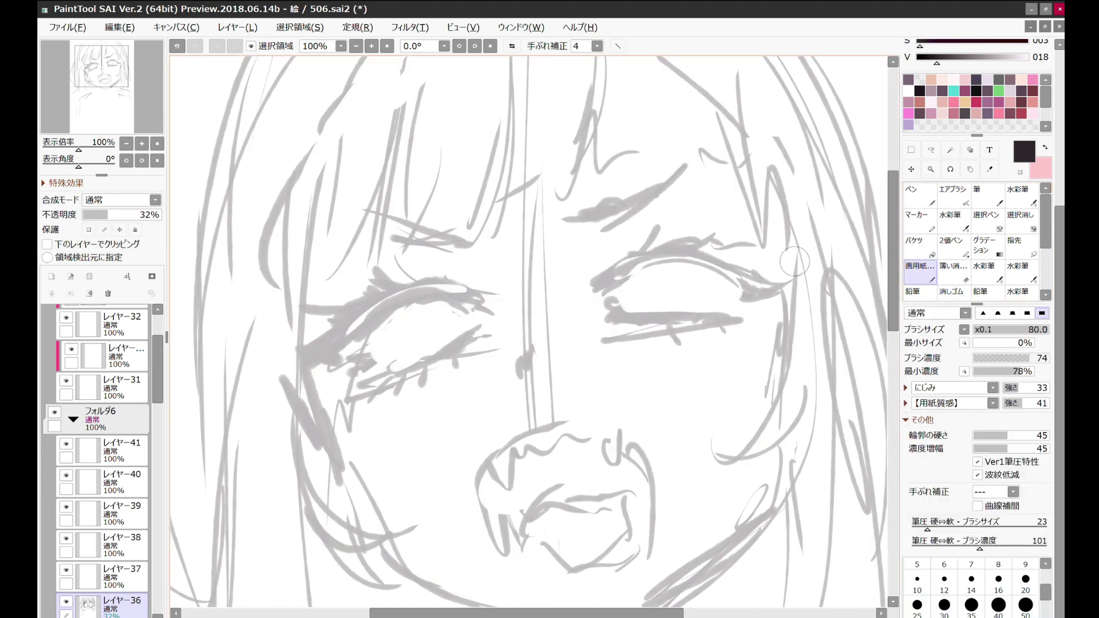
# Step: Erase the thick right eyebrow and the vertical face guidelines, and redraw the eyebrows as thin slanted lines
pyautogui.press('e')
pyautogui.moveTo(688, 166); pyautogui.dragTo(536, 372)
pyautogui.moveTo(533, 229); pyautogui.dragTo(532, 436)
pyautogui.press('n')
pyautogui.moveTo(593, 187); pyautogui.dragTo(554, 215)
pyautogui.moveTo(696, 148)
pyautogui.mouseDown()
pyautogui.moveTo(607, 195)
pyautogui.moveTo(589, 233)
pyautogui.mouseUp()
pyautogui.press('h')
pyautogui.press('h')
# Step: Draw large irises with small pupils in both eyes
pyautogui.moveTo(396, 369); pyautogui.dragTo(447, 306)
pyautogui.moveTo(630, 278); pyautogui.dragTo(624, 324)
pyautogui.press('h')
pyautogui.press('h')
pyautogui.moveTo(670, 291)
pyautogui.mouseDown()
pyautogui.moveTo(668, 309)
pyautogui.moveTo(635, 272)
pyautogui.mouseUp()
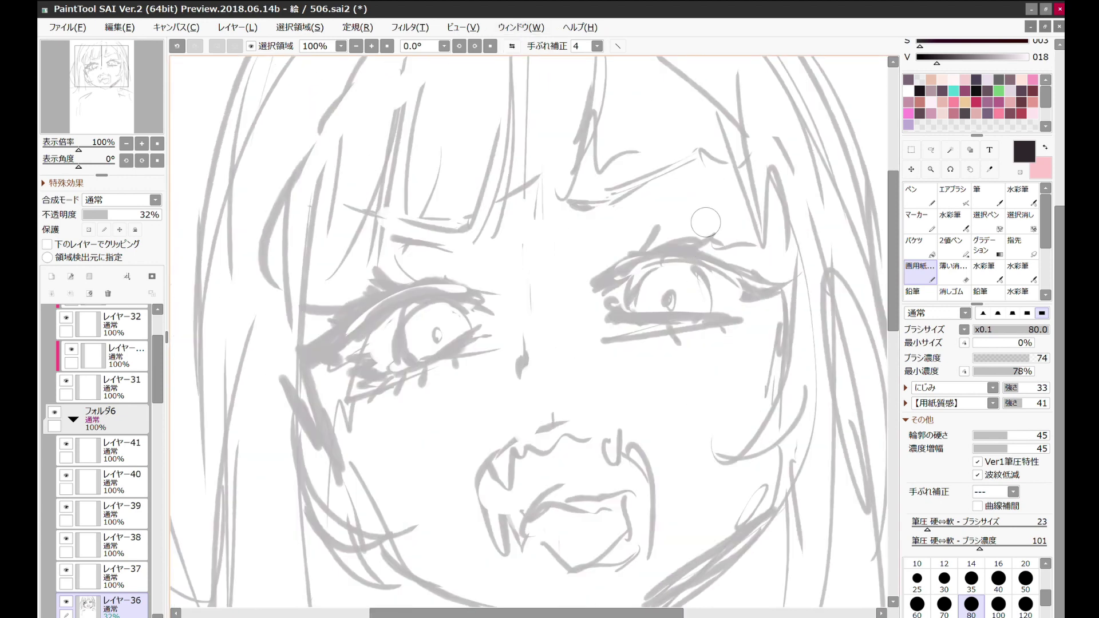
# Step: Erase and redraw the irises of both eyes with smaller rings around the pupils
pyautogui.press('e')
pyautogui.moveTo(401, 312); pyautogui.dragTo(481, 360)
pyautogui.press('e')
pyautogui.moveTo(412, 355); pyautogui.dragTo(458, 312)
pyautogui.press('e')
pyautogui.press('e')
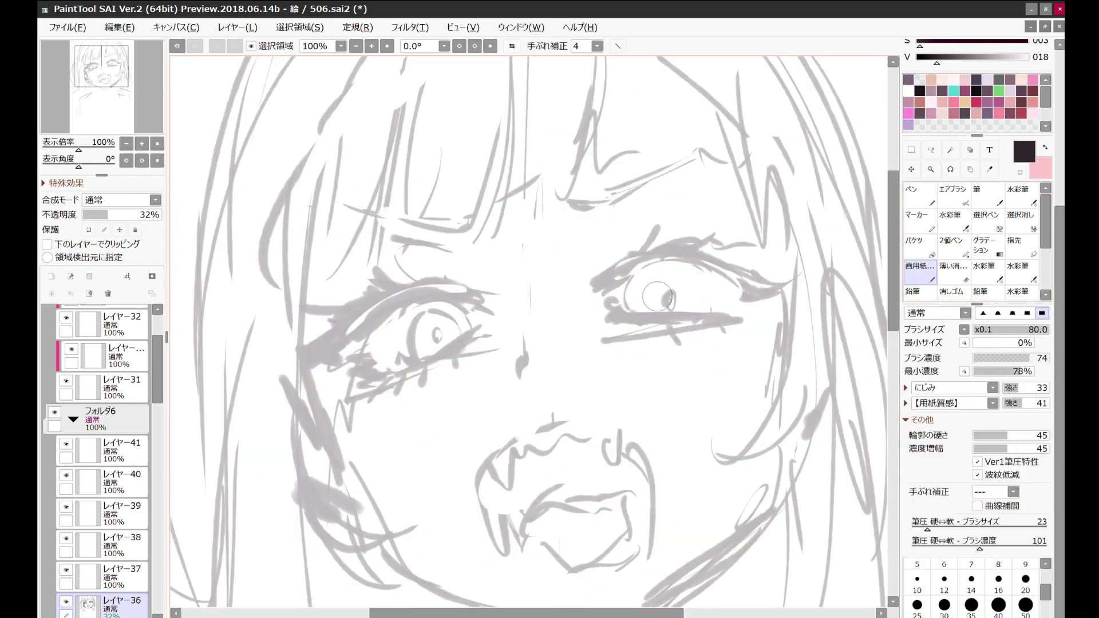
pyautogui.moveTo(657, 296); pyautogui.dragTo(667, 289)
pyautogui.press('e')
pyautogui.press('e')
# Step: Add pigtail strands on both sides of the head and extra strands in the bangs
pyautogui.scroll(-5, 559, 127)
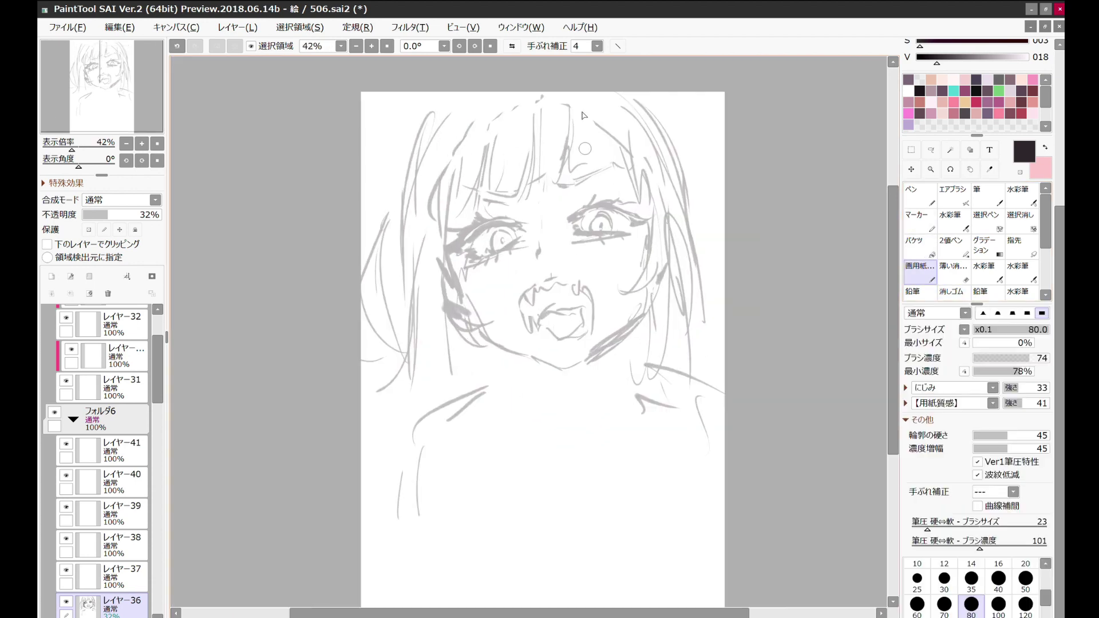
pyautogui.moveTo(402, 204); pyautogui.dragTo(369, 240)
pyautogui.moveTo(661, 137)
pyautogui.mouseDown()
pyautogui.moveTo(723, 172)
pyautogui.moveTo(719, 318)
pyautogui.mouseUp()
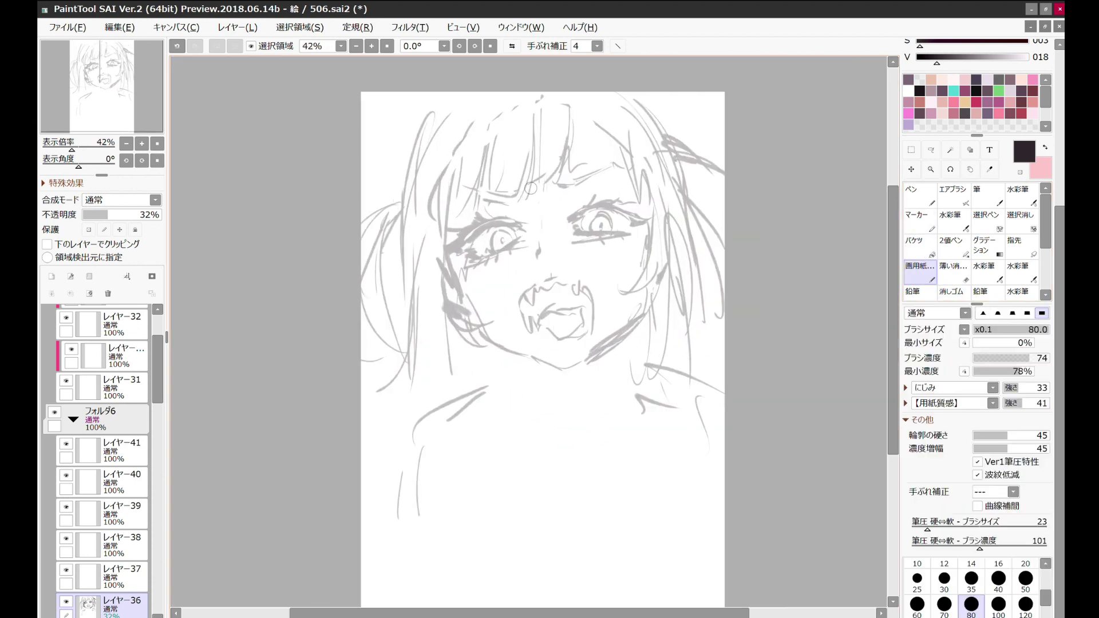
pyautogui.moveTo(603, 115); pyautogui.dragTo(618, 171)
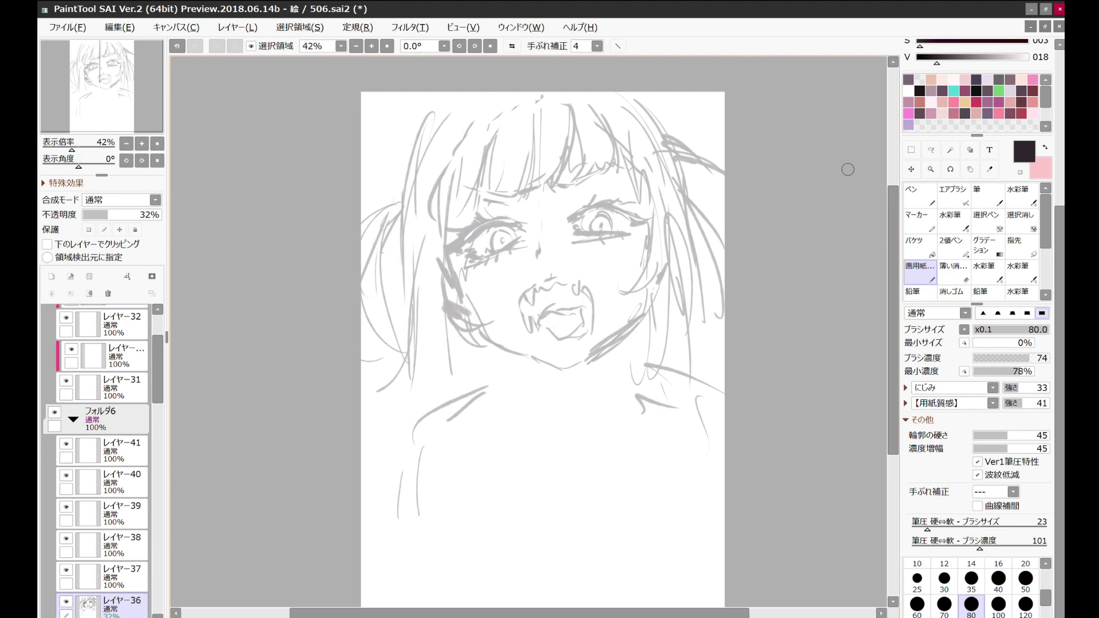
# Step: Sketch a wrapped collar around the neck with folds, shoulder edges and a zigzag inner trim
pyautogui.moveTo(484, 379); pyautogui.dragTo(601, 392)
pyautogui.moveTo(527, 441); pyautogui.dragTo(632, 426)
pyautogui.moveTo(469, 426); pyautogui.dragTo(624, 378)
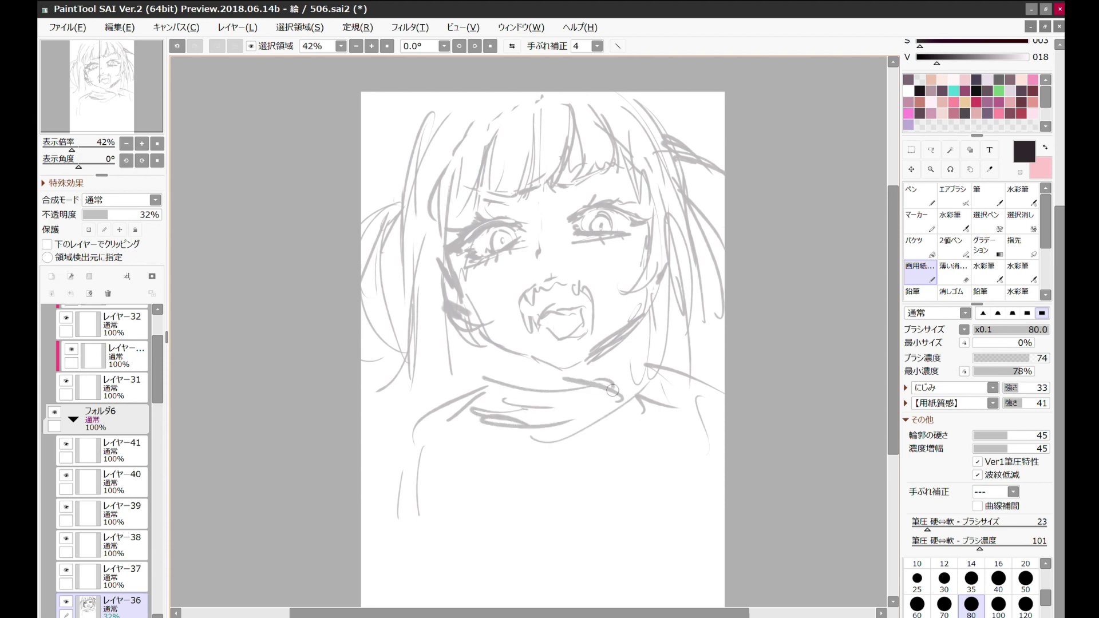
pyautogui.moveTo(438, 366); pyautogui.dragTo(409, 432)
pyautogui.moveTo(498, 435); pyautogui.dragTo(612, 393)
pyautogui.moveTo(673, 326); pyautogui.dragTo(722, 358)
pyautogui.moveTo(630, 415); pyautogui.dragTo(710, 395)
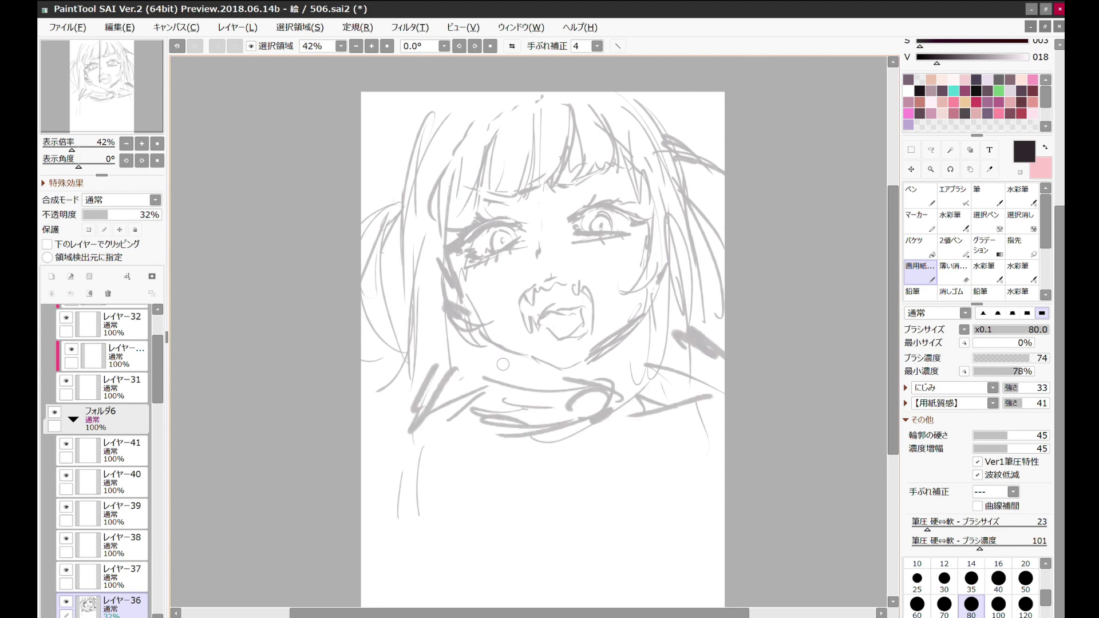
pyautogui.moveTo(470, 381); pyautogui.dragTo(659, 372)
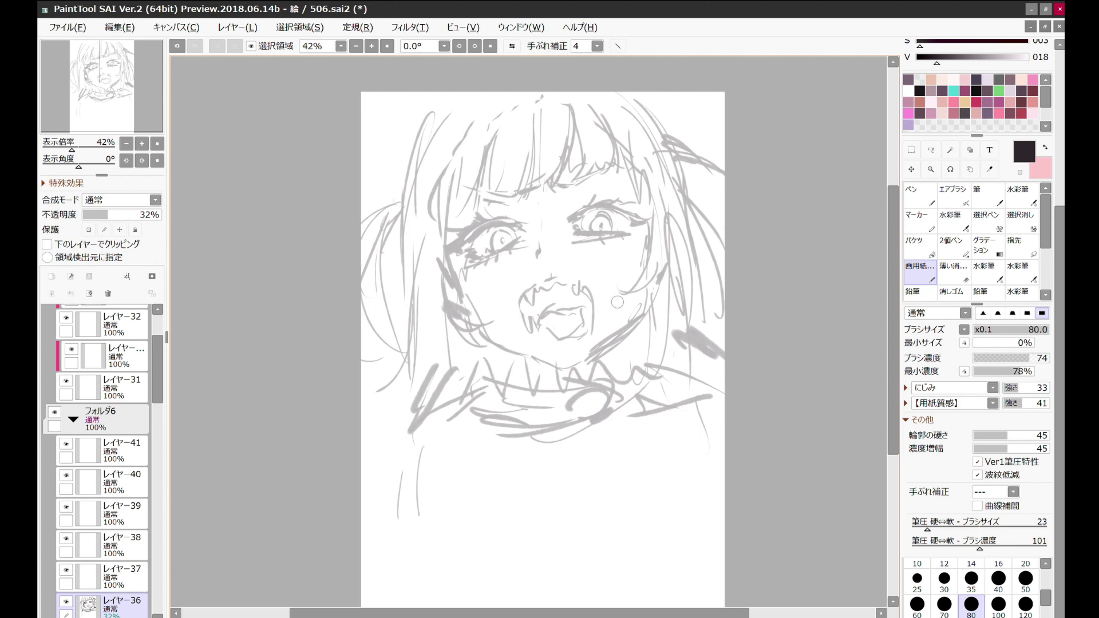
# Step: Rework the iris of the left eye
pyautogui.scroll(2, 497, 264)
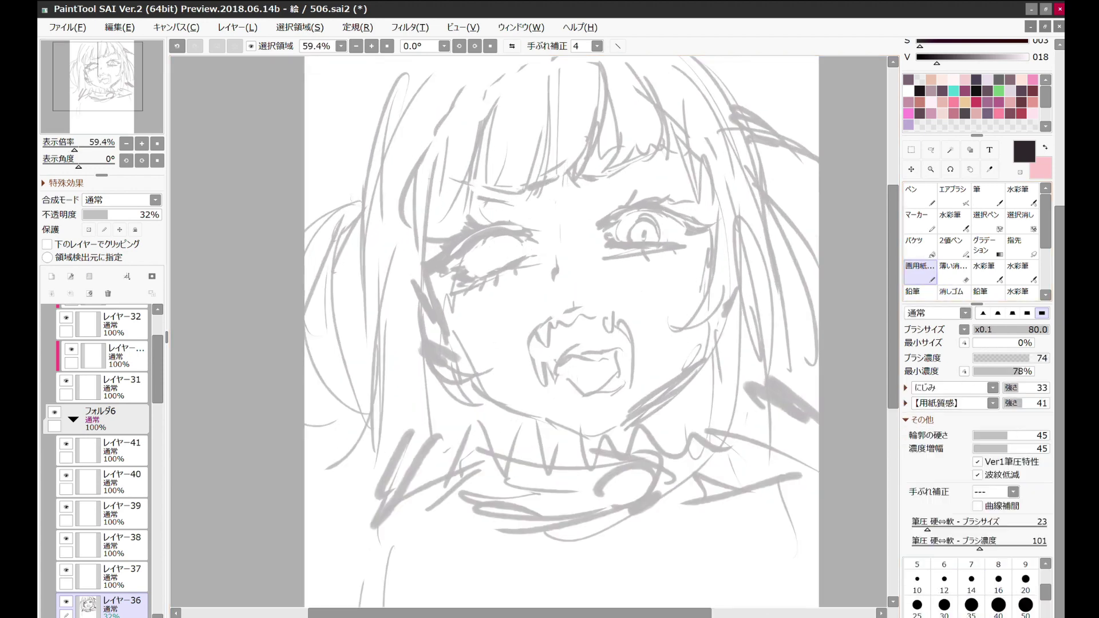
pyautogui.hotkey('ctrl', 'z')
pyautogui.press('e')
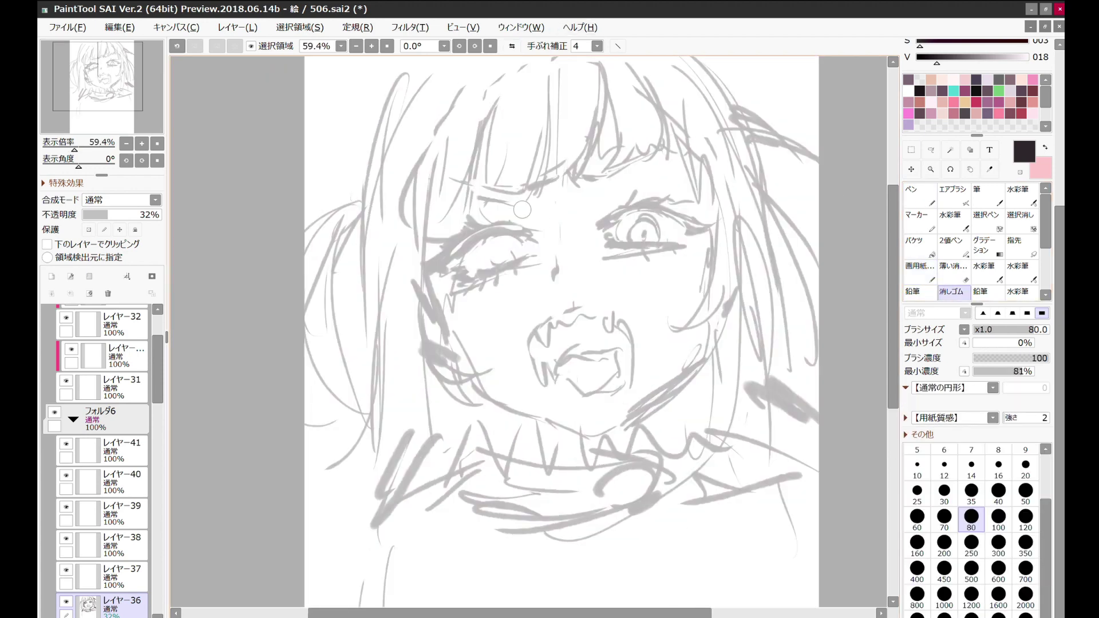
pyautogui.hotkey('ctrl', 'y')
pyautogui.hotkey('ctrl', 'y')
pyautogui.press('b')
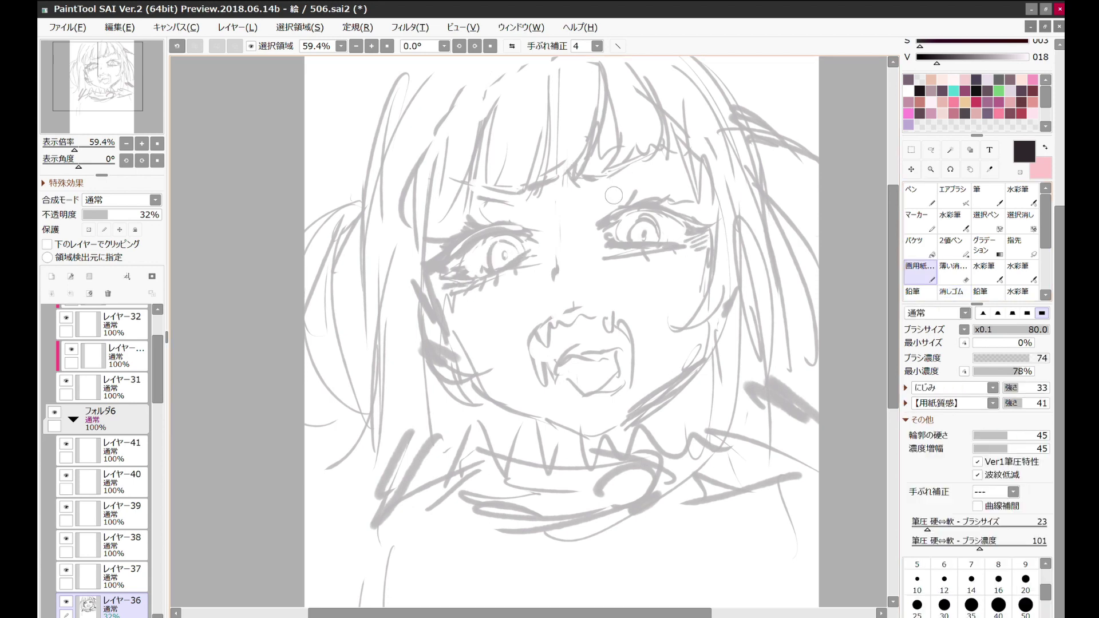
# Step: Erase the zigzag trim from the collar and sketch the neck lines and shading under the jaw
pyautogui.scroll(-2, 607, 160)
pyautogui.press('e')
pyautogui.moveTo(704, 344)
pyautogui.mouseDown()
pyautogui.moveTo(504, 400)
pyautogui.moveTo(659, 390)
pyautogui.mouseUp()
pyautogui.press('b')
pyautogui.moveTo(573, 349); pyautogui.dragTo(584, 372)
pyautogui.moveTo(664, 335); pyautogui.dragTo(670, 364)
pyautogui.moveTo(561, 332); pyautogui.dragTo(555, 338)
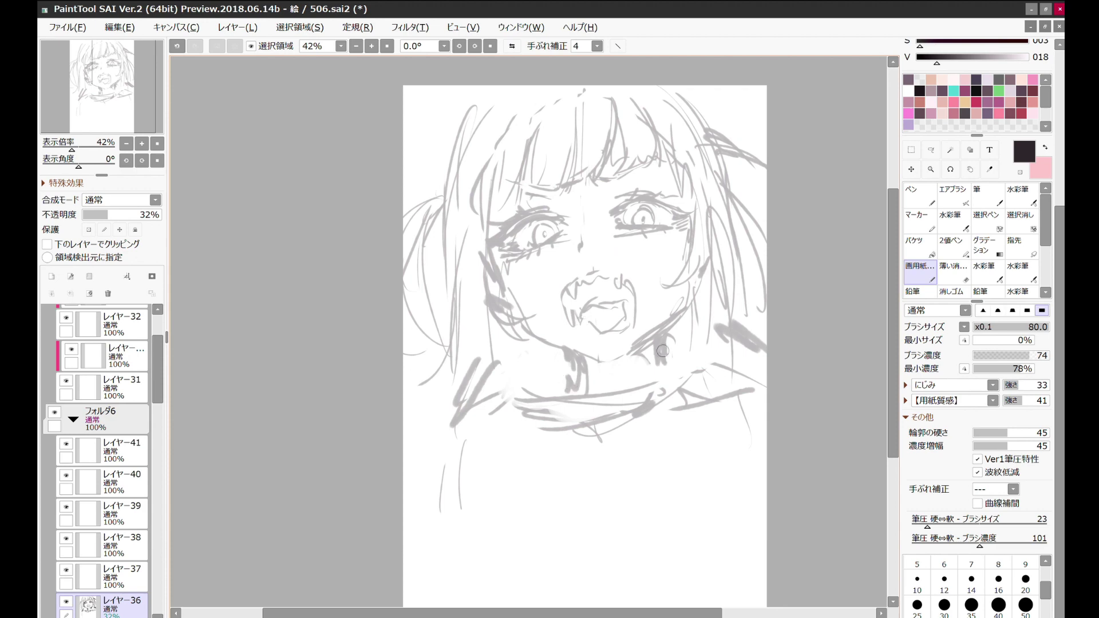
# Step: Erase the left part of the bangs and redraw it with longer strands over the forehead
pyautogui.press('e')
pyautogui.moveTo(573, 143); pyautogui.dragTo(509, 195)
pyautogui.press('b')
pyautogui.moveTo(553, 95); pyautogui.dragTo(575, 209)
pyautogui.moveTo(616, 132); pyautogui.dragTo(610, 189)
pyautogui.moveTo(550, 126); pyautogui.dragTo(521, 201)
# Step: Redraw the long side lock and pigtail strands left of the face, down to the collar
pyautogui.moveTo(498, 126); pyautogui.dragTo(472, 364)
pyautogui.moveTo(452, 214); pyautogui.dragTo(461, 349)
pyautogui.moveTo(470, 235); pyautogui.dragTo(429, 415)
pyautogui.moveTo(547, 332); pyautogui.dragTo(504, 367)
pyautogui.press('e')
pyautogui.press('b')
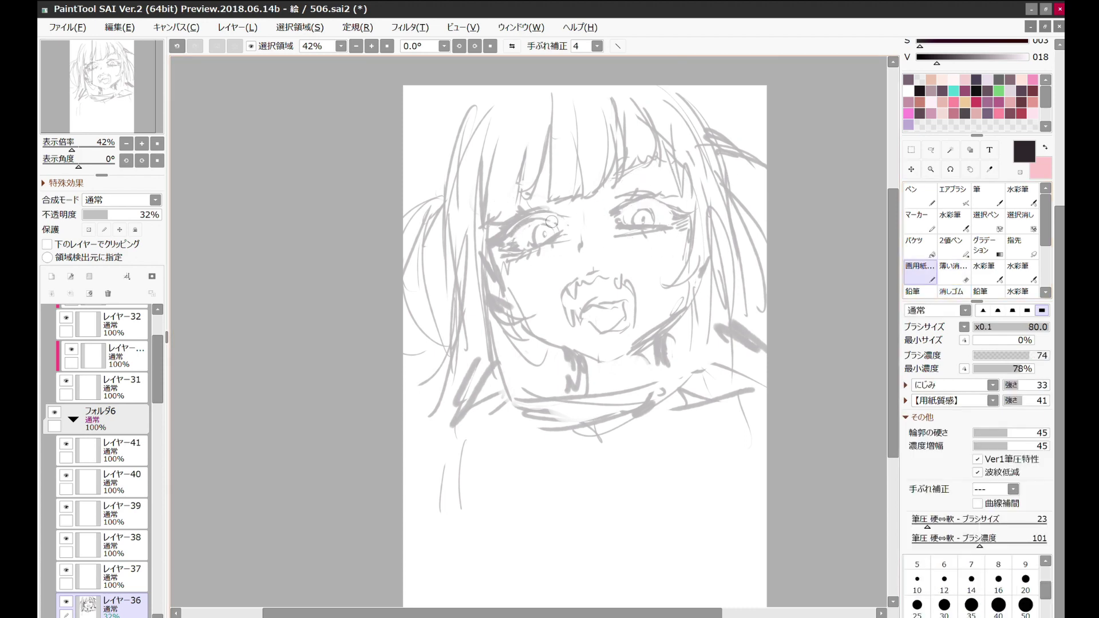
# Step: Lower the sketch layer's opacity to 12% and make レイヤー37 the active layer
pyautogui.scroll(-3, 597, 186)
pyautogui.scroll(2, 627, 199)
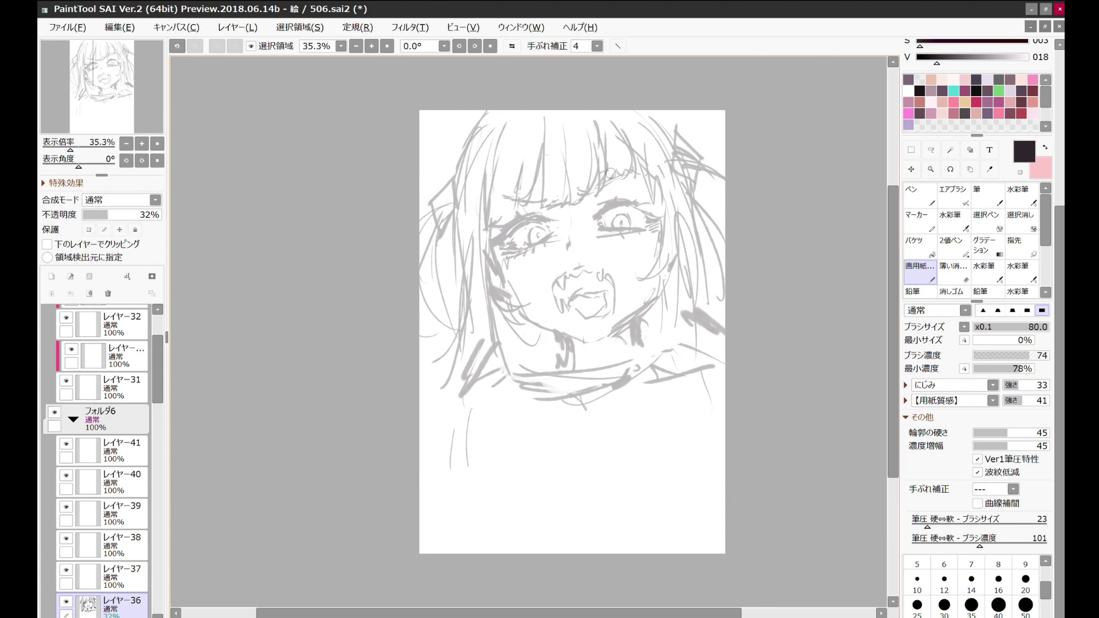
pyautogui.scroll(1, 761, 195)
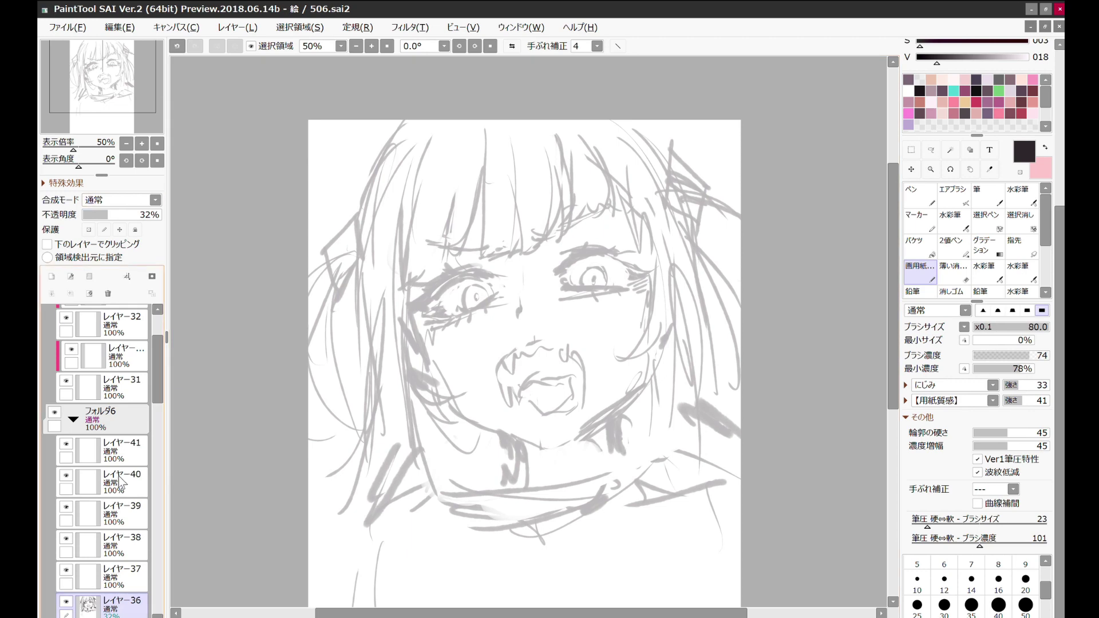
pyautogui.moveTo(107, 215); pyautogui.dragTo(92, 214)
pyautogui.click(103, 573)
# Step: Ink the face contour along both cheeks and the jaw in a dark colour with the brush at size 35
pyautogui.scroll(1, 630, 344)
pyautogui.click(972, 605)
pyautogui.moveTo(643, 408); pyautogui.dragTo(540, 494)
pyautogui.press('h')
pyautogui.moveTo(675, 460); pyautogui.dragTo(543, 508)
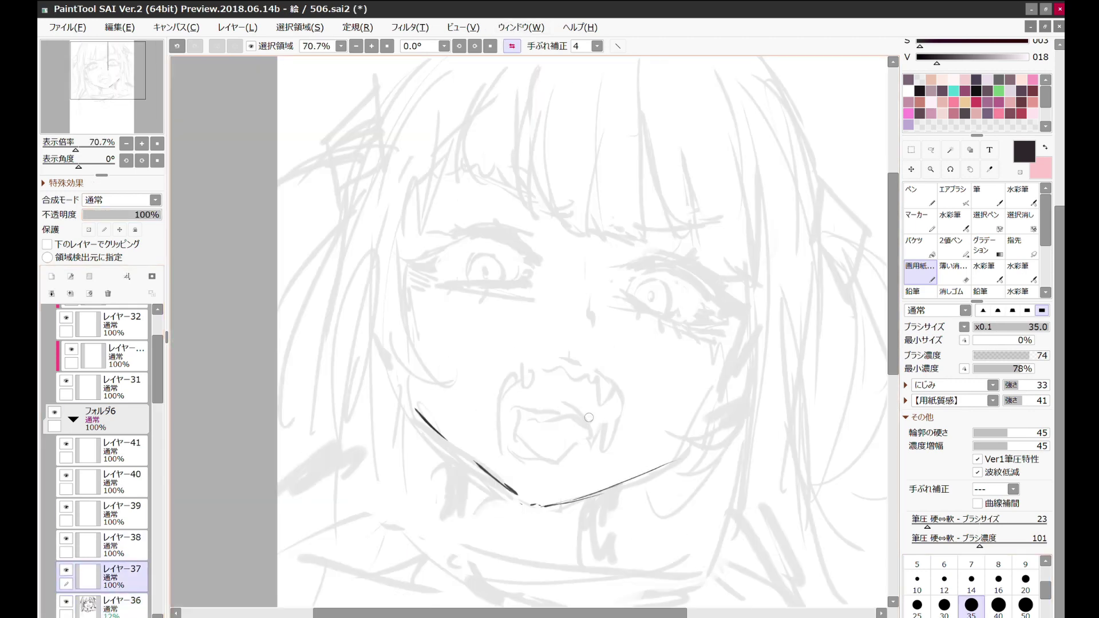
pyautogui.press('h')
pyautogui.press('h')
pyautogui.moveTo(405, 361); pyautogui.dragTo(438, 429)
# Step: Reinforce both sides of the chin line in crimson with the Marker brush at size 14
pyautogui.click(1022, 91)
pyautogui.scroll(3, 1049, 136)
pyautogui.click(919, 441)
pyautogui.press('h')
pyautogui.moveTo(533, 500); pyautogui.dragTo(590, 454)
pyautogui.scroll(-3, 974, 458)
pyautogui.click(972, 570)
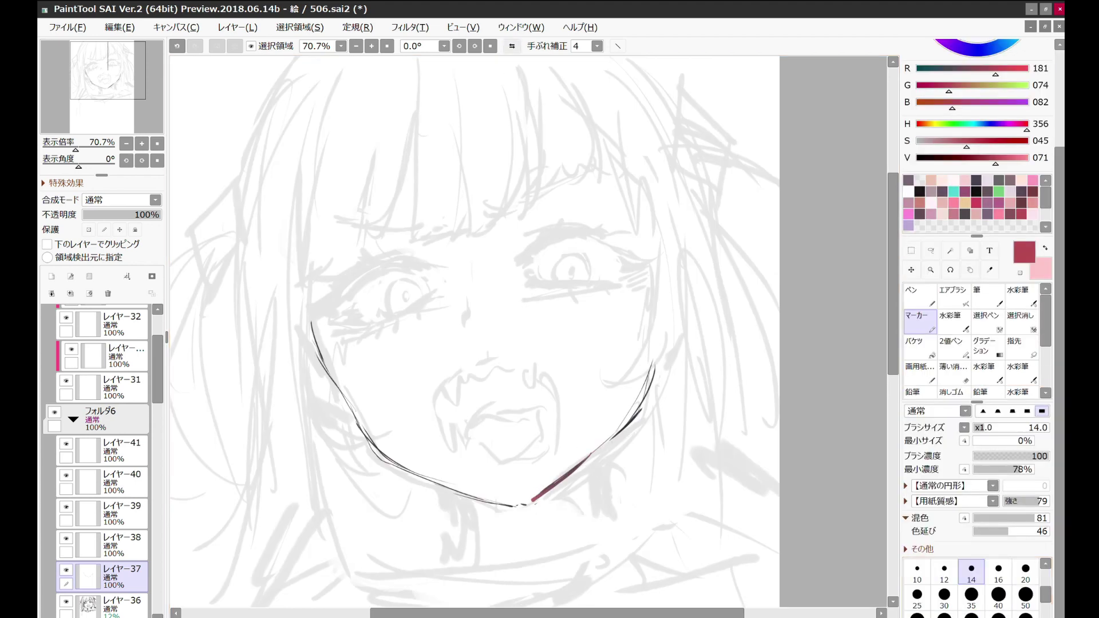
pyautogui.press('h')
pyautogui.hotkey('ctrl', 'z')
pyautogui.press('h')
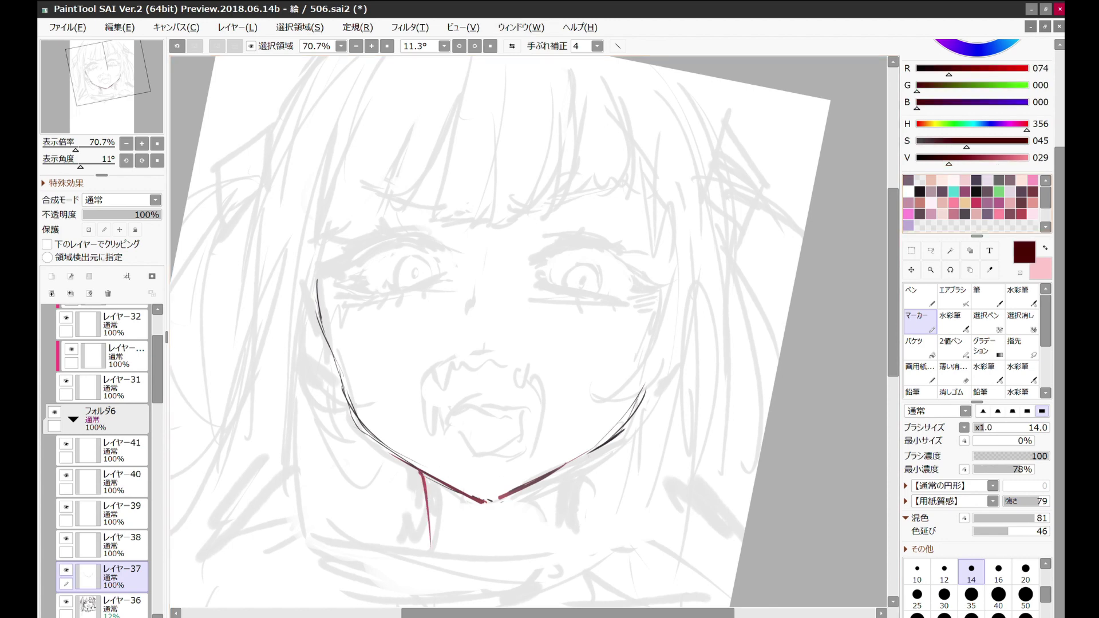
# Step: Draw the neck lines below the jaw in dark red and thicken the chin tip with the Marker at size 35
pyautogui.moveTo(565, 465); pyautogui.dragTo(558, 535)
pyautogui.scroll(-4, 515, 344)
pyautogui.scroll(3, 515, 343)
pyautogui.press(']')
pyautogui.press(']')
pyautogui.press(']')
pyautogui.press(']')
pyautogui.press(']')
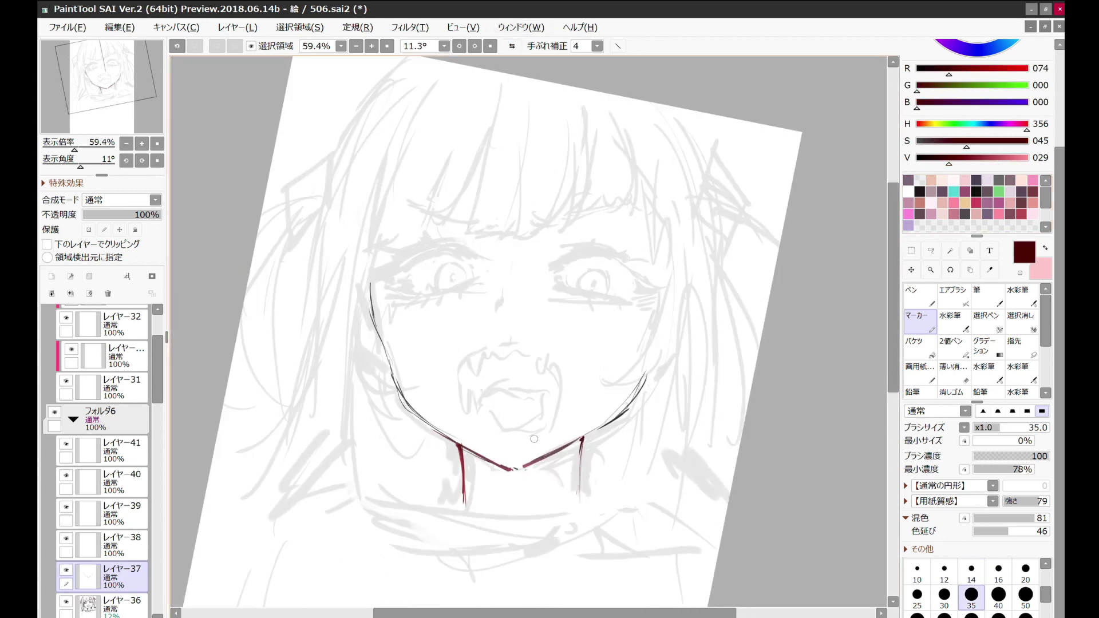
pyautogui.press('Home')
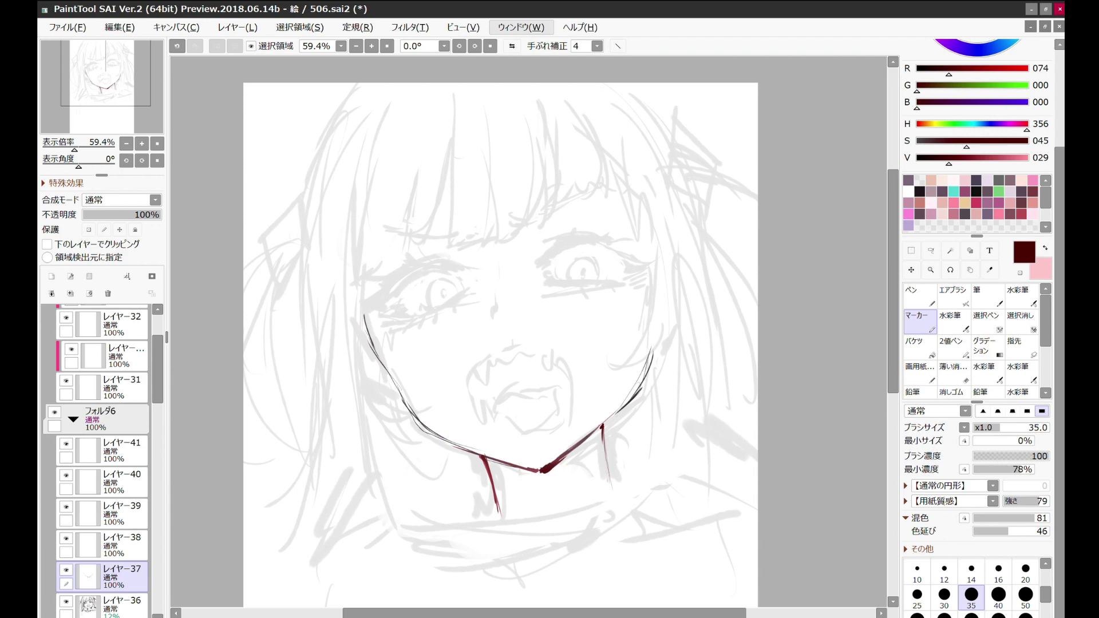
# Step: Make レイヤー40 active and ink the upper lash line of the eye on the left side of the face in dark purple
pyautogui.click(121, 481)
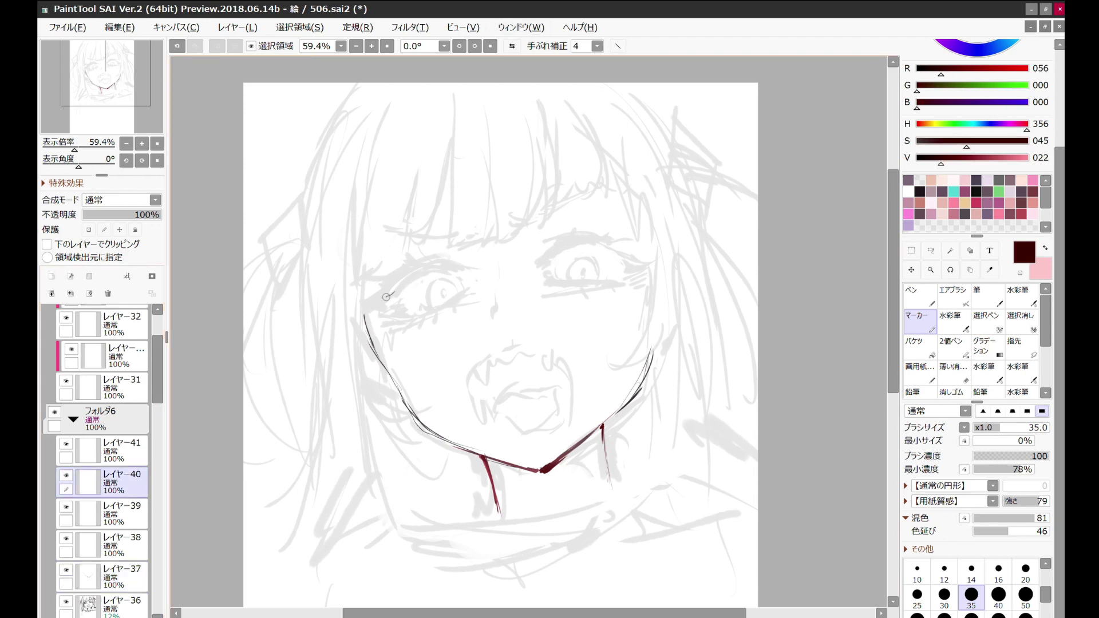
pyautogui.press('1')
pyautogui.moveTo(385, 298); pyautogui.dragTo(460, 267)
pyautogui.scroll(4, 496, 271)
pyautogui.moveTo(289, 306); pyautogui.dragTo(322, 283)
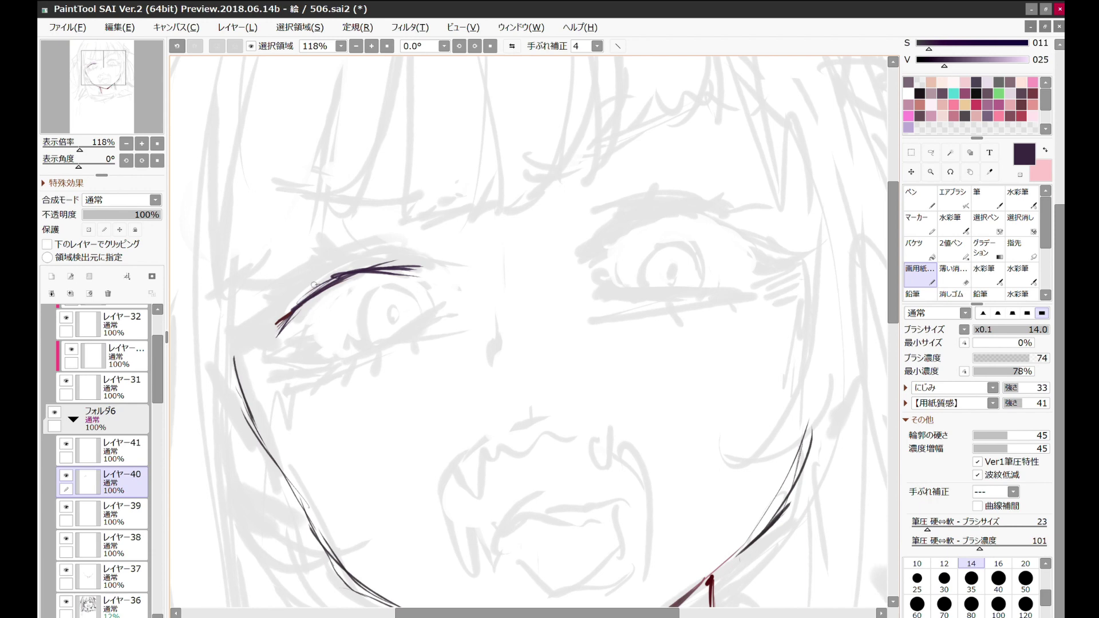
pyautogui.press('2')
pyautogui.moveTo(274, 318)
pyautogui.mouseDown()
pyautogui.moveTo(419, 267)
pyautogui.moveTo(458, 267)
pyautogui.mouseUp()
pyautogui.moveTo(418, 274); pyautogui.dragTo(445, 288)
pyautogui.press('1')
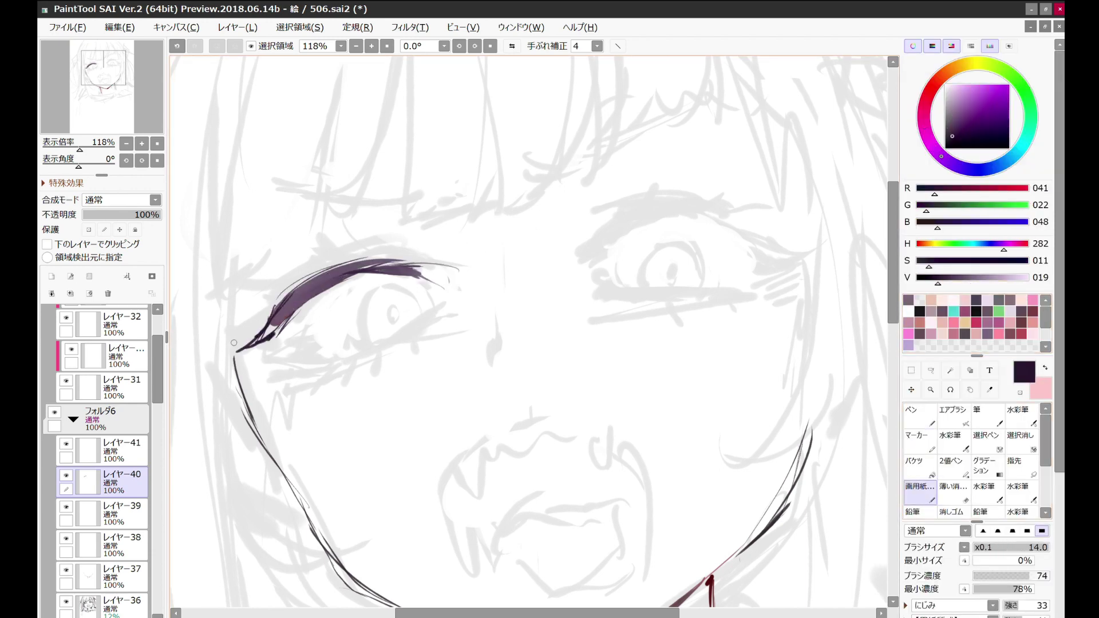
# Step: Extend the left eye's lash line down to its outer corner, add lash flicks and darken the tip
pyautogui.press('2')
pyautogui.moveTo(280, 313); pyautogui.dragTo(232, 348)
pyautogui.press('h')
pyautogui.press('1')
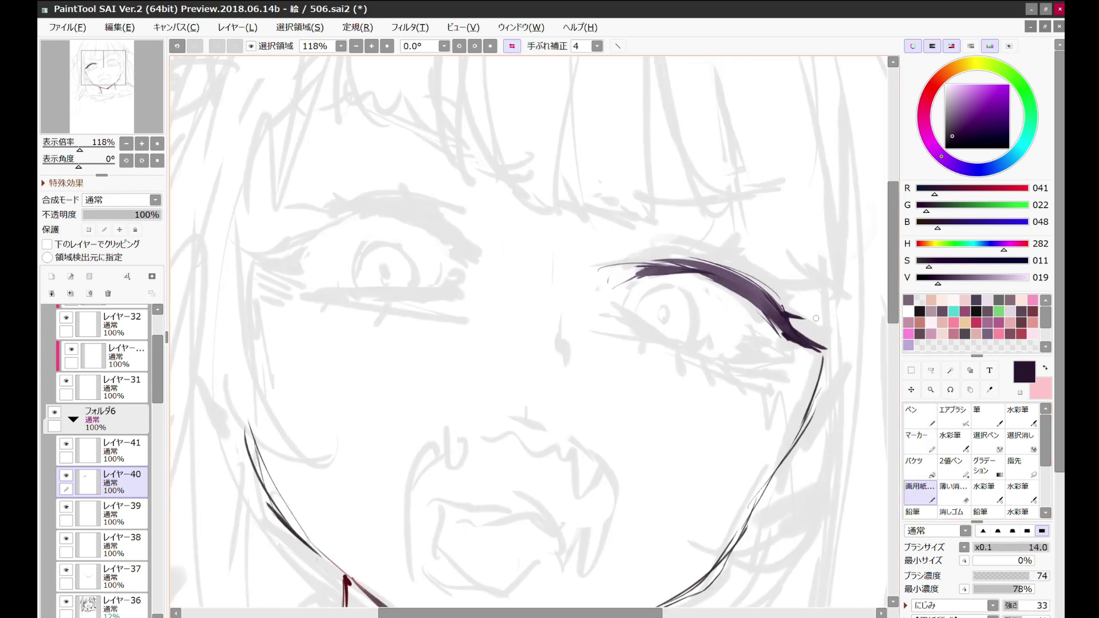
pyautogui.press('h')
pyautogui.press('2')
pyautogui.keyDown('alt'); pyautogui.click(381, 246); pyautogui.keyUp('alt')
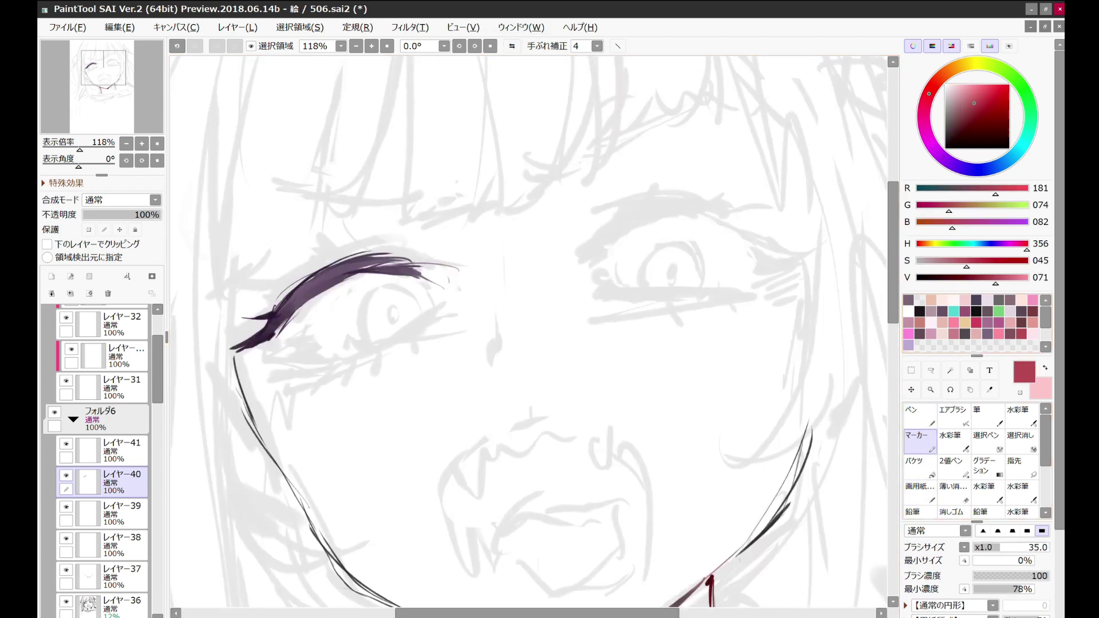
# Step: Select the left eye's upper lash line and adjust it with a free transform
pyautogui.scroll(-6, 380, 234)
pyautogui.scroll(5, 381, 235)
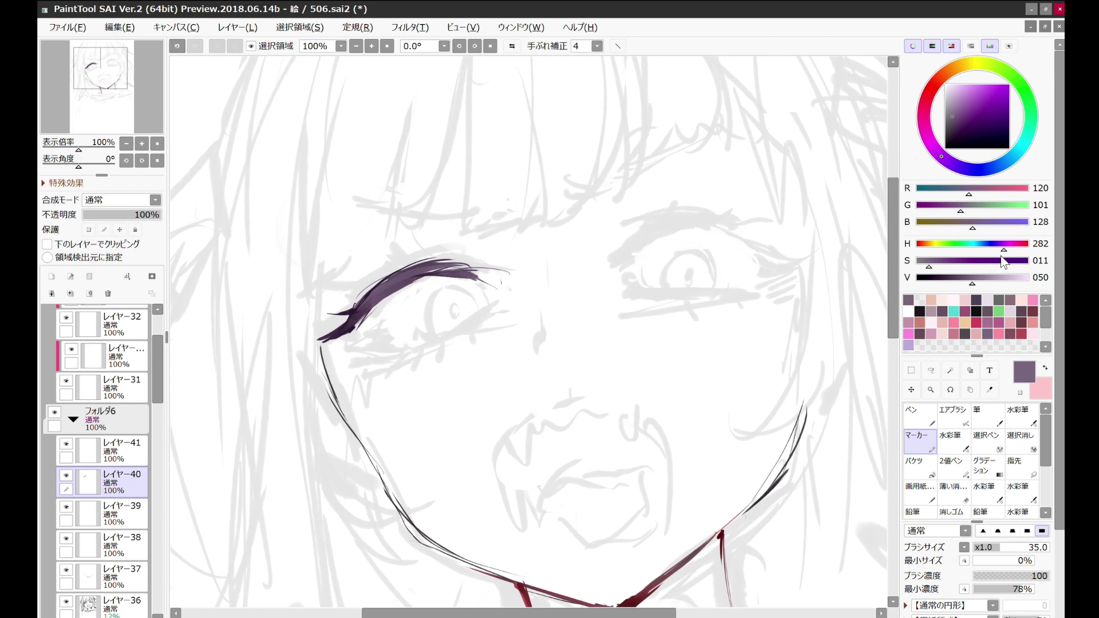
pyautogui.scroll(-1, 630, 412)
pyautogui.press('m')
pyautogui.moveTo(363, 275); pyautogui.dragTo(540, 349)
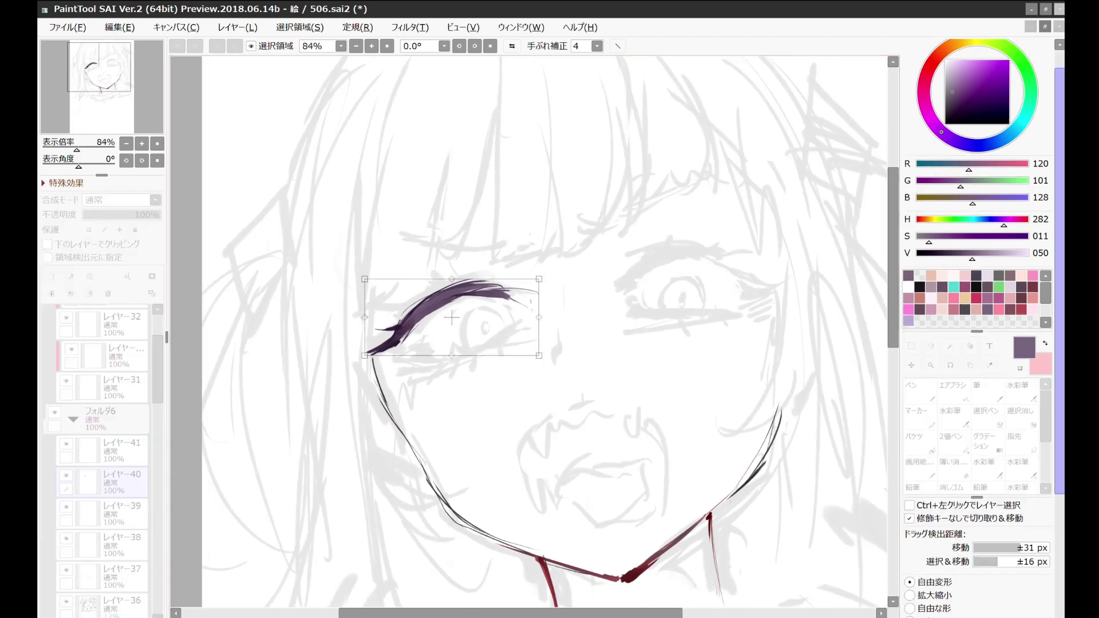
# Step: Draw the left eye's lower lid line with small lashes in dark red, following the sketch
pyautogui.press('1')
pyautogui.moveTo(479, 348); pyautogui.dragTo(524, 329)
pyautogui.press('2')
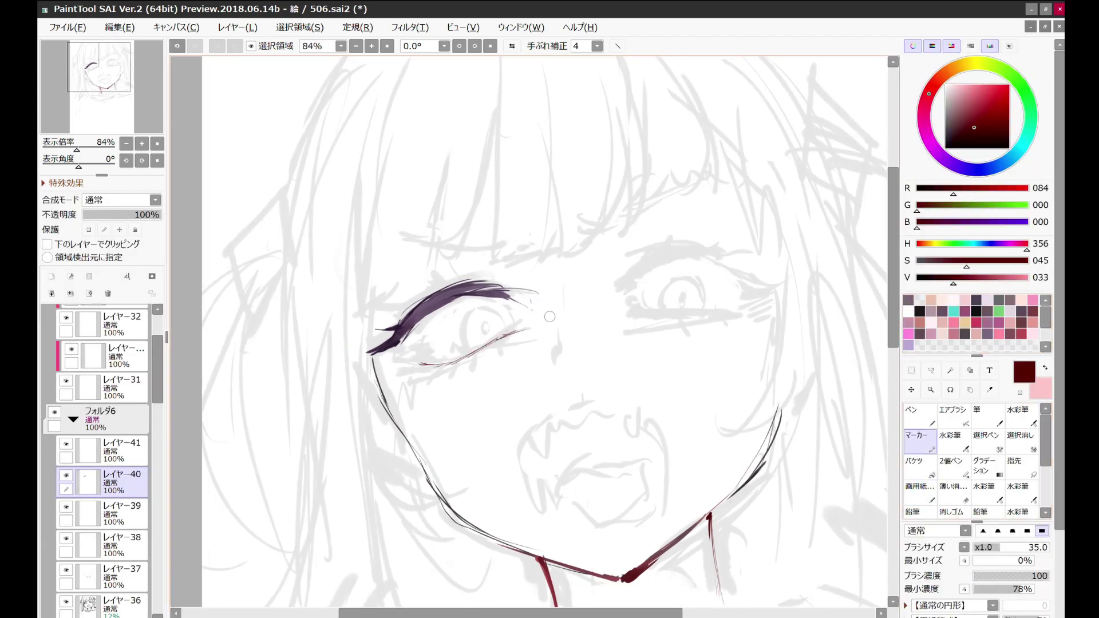
pyautogui.moveTo(458, 363)
pyautogui.mouseDown()
pyautogui.moveTo(519, 329)
pyautogui.moveTo(745, 335)
pyautogui.moveTo(539, 321)
pyautogui.mouseUp()
pyautogui.hotkey('ctrl', 'z')
pyautogui.scroll(-1, 487, 189)
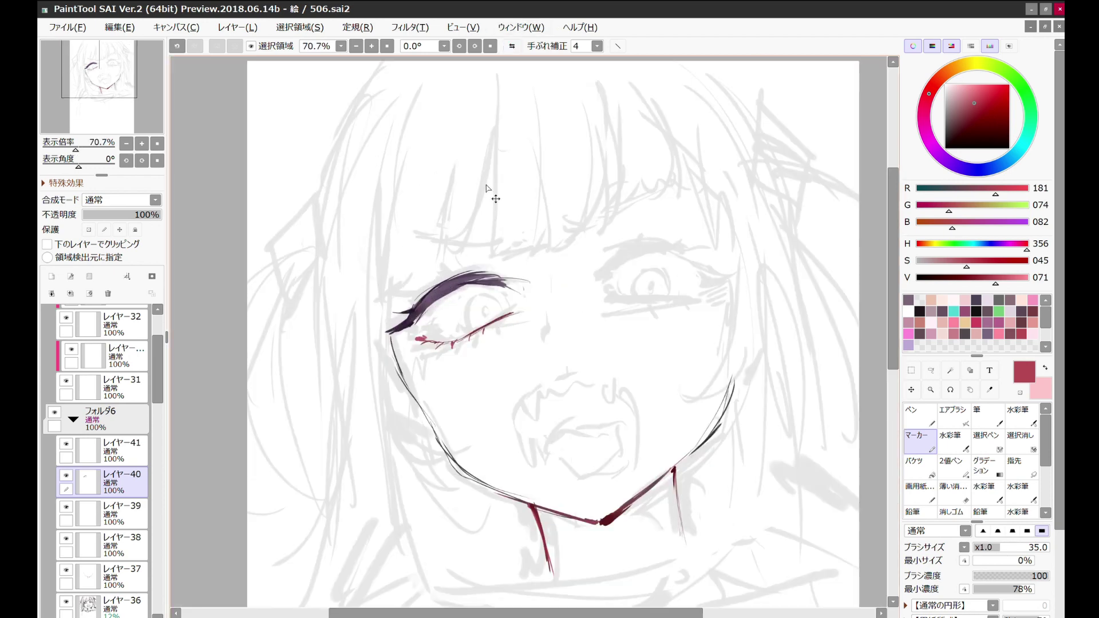
# Step: Copy the inked left eye, flip it horizontally, place it over the sketched right eye and merge it into レイヤー40
pyautogui.moveTo(368, 233); pyautogui.dragTo(540, 380)
pyautogui.hotkey('ctrl', 'c')
pyautogui.hotkey('ctrl', 'v')
pyautogui.hotkey('ctrl', 't')
pyautogui.click(977, 610)
pyautogui.moveTo(453, 320); pyautogui.dragTo(661, 269)
pyautogui.press('Return')
pyautogui.hotkey('ctrl', 'e')
# Step: Thicken the outer lash corners of both eyes and ink both slanted eyebrows in dark purple
pyautogui.keyDown('alt'); pyautogui.click(618, 256); pyautogui.keyUp('alt')
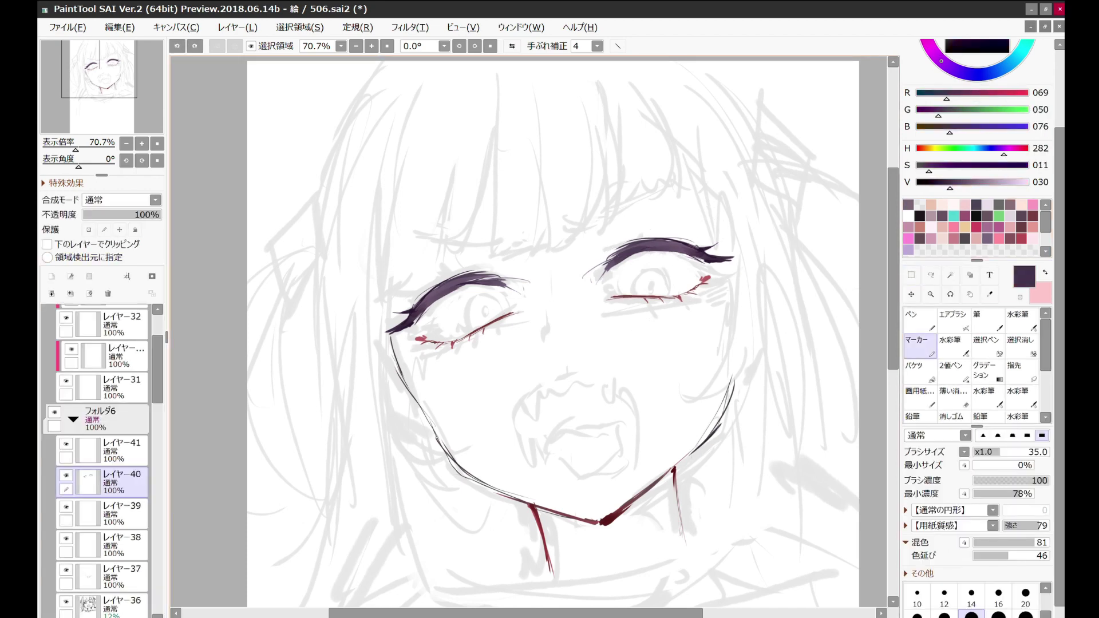
pyautogui.scroll(1, 502, 207)
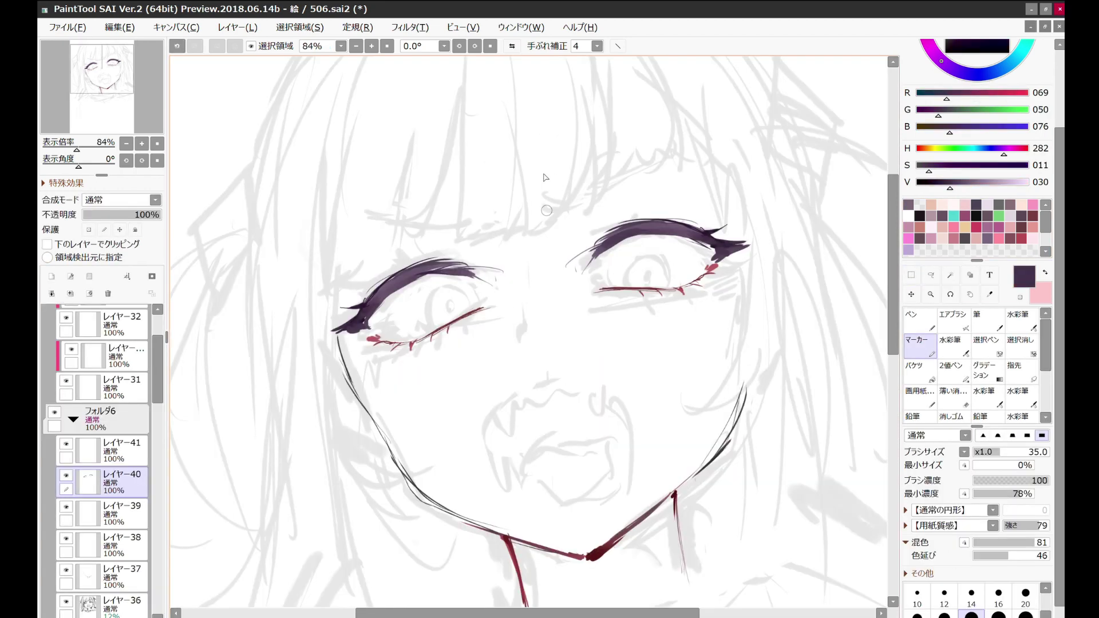
pyautogui.click(919, 396)
pyautogui.moveTo(660, 153)
pyautogui.mouseDown()
pyautogui.moveTo(543, 202)
pyautogui.moveTo(563, 198)
pyautogui.moveTo(577, 215)
pyautogui.mouseUp()
pyautogui.click(511, 46)
pyautogui.moveTo(691, 213); pyautogui.dragTo(593, 220)
pyautogui.click(512, 45)
pyautogui.click(919, 344)
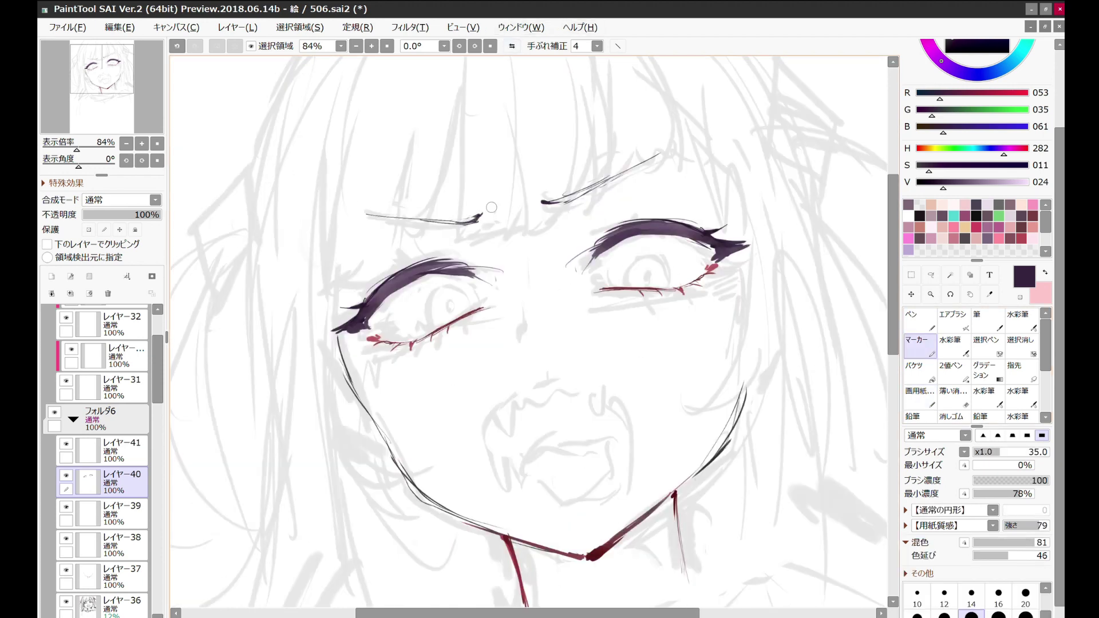
# Step: Refine the lower lash lines of both eyes in dark red with the size 14 drawing-paper brush
pyautogui.scroll(-4, 533, 321)
pyautogui.scroll(3, 533, 321)
pyautogui.keyDown('alt'); pyautogui.click(684, 337); pyautogui.keyUp('alt')
pyautogui.click(919, 395)
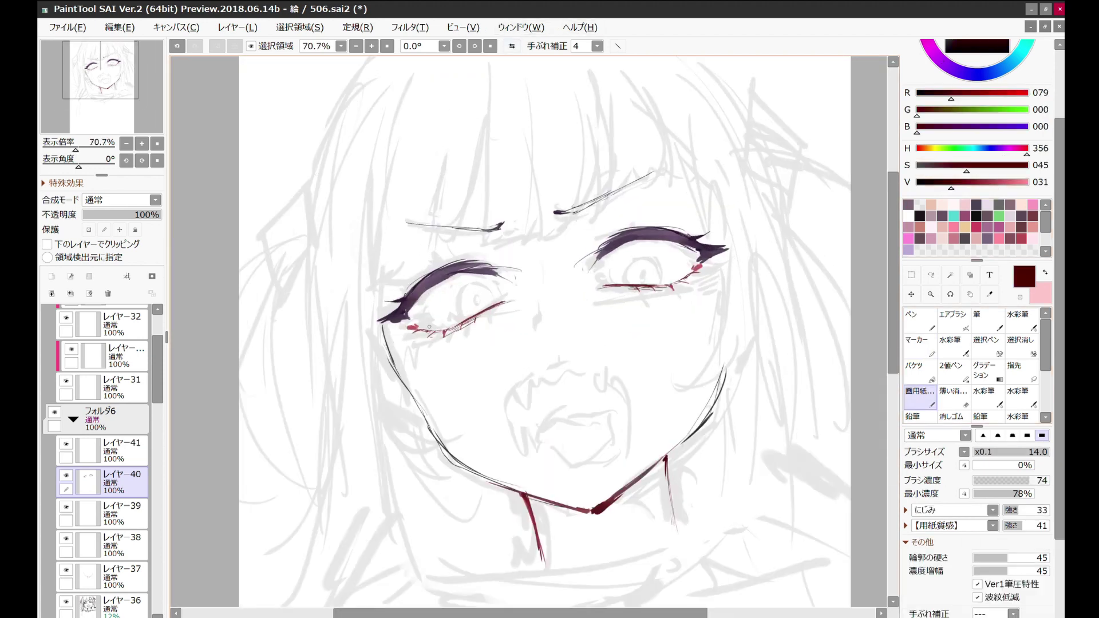
# Step: Tint the lash ends of both eyes red on a new clipping layer and merge it down into レイヤー40
pyautogui.click(985, 395)
pyautogui.click(51, 277)
pyautogui.click(47, 244)
pyautogui.click(1022, 416)
pyautogui.moveTo(694, 254); pyautogui.dragTo(718, 250)
pyautogui.moveTo(382, 318); pyautogui.dragTo(411, 303)
pyautogui.moveTo(478, 267); pyautogui.dragTo(498, 274)
pyautogui.moveTo(602, 255); pyautogui.dragTo(654, 232)
pyautogui.hotkey('ctrl', 'e')
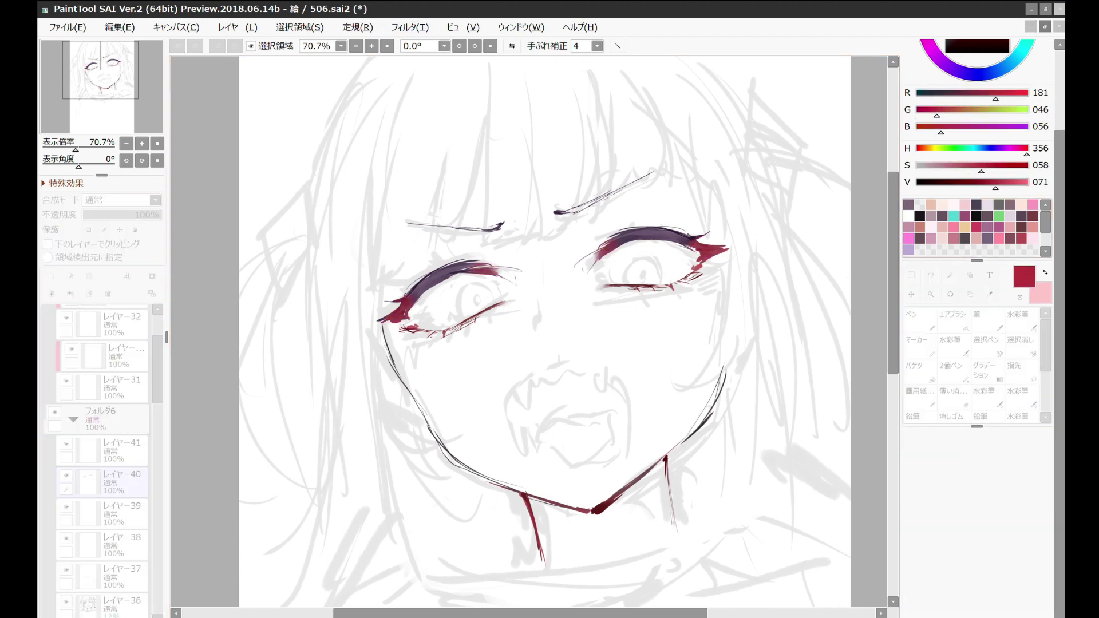
# Step: Select both eyebrows, transform them to sit slightly lower above the eyes, and clear the selection
pyautogui.scroll(-2, 254, 516)
pyautogui.scroll(1, 590, 332)
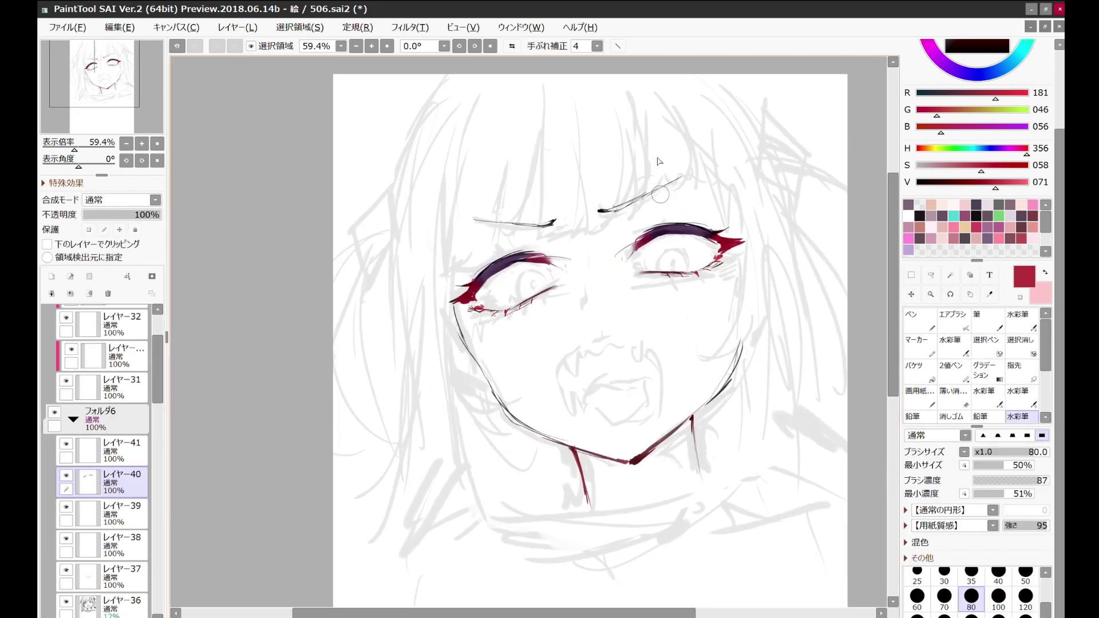
pyautogui.click(986, 344)
pyautogui.moveTo(461, 223); pyautogui.dragTo(689, 169)
pyautogui.hotkey('ctrl', 't')
pyautogui.press('Return')
pyautogui.hotkey('ctrl', 'd')
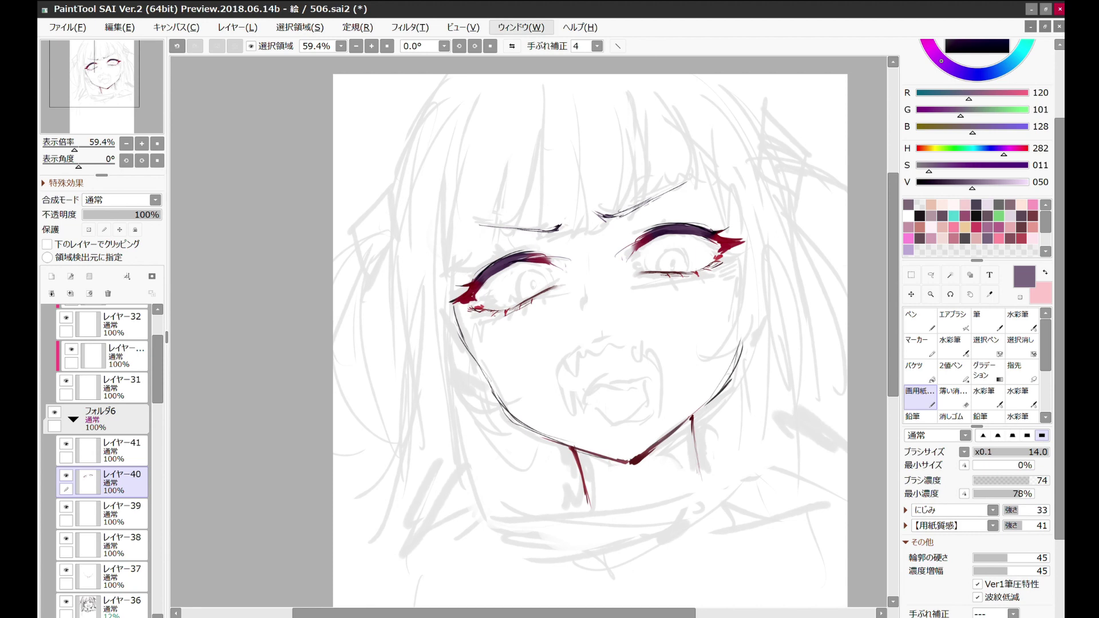
# Step: Ink the open mouth in dark red, including its outline, upper fangs and tongue
pyautogui.click(1034, 216)
pyautogui.moveTo(670, 347); pyautogui.dragTo(672, 365)
pyautogui.moveTo(563, 397); pyautogui.dragTo(569, 408)
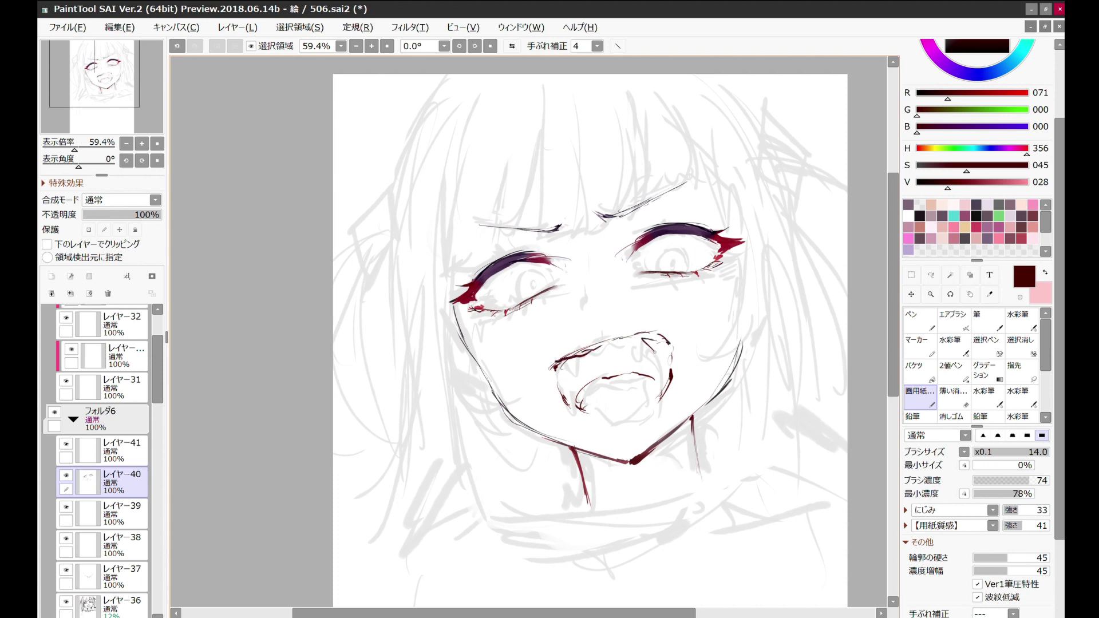
pyautogui.scroll(1, 623, 303)
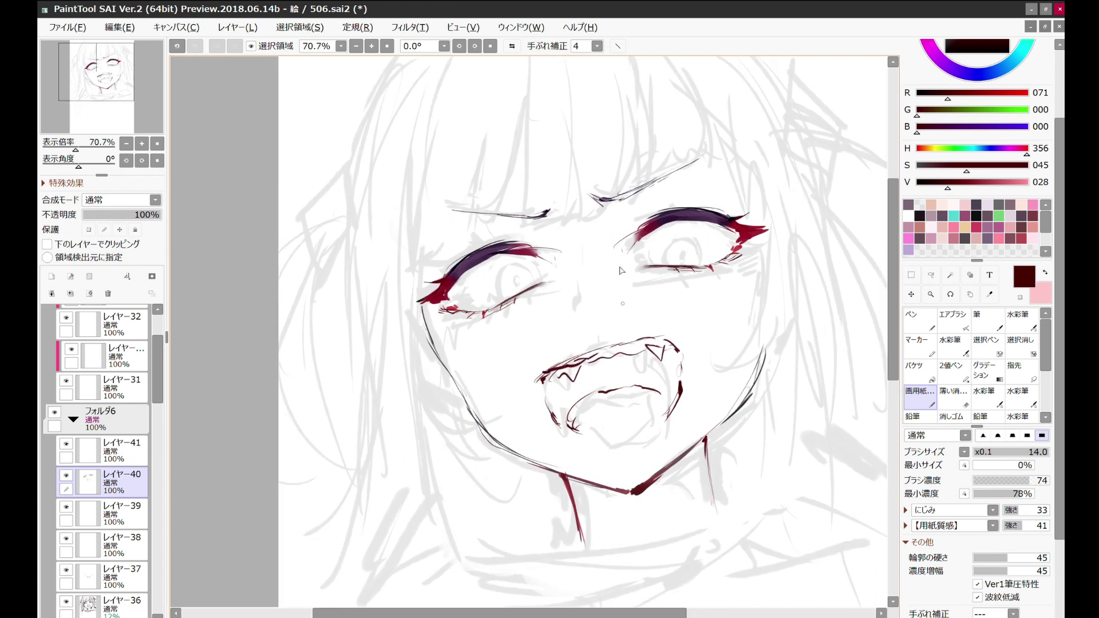
pyautogui.press('e')
pyautogui.moveTo(538, 378); pyautogui.dragTo(572, 372)
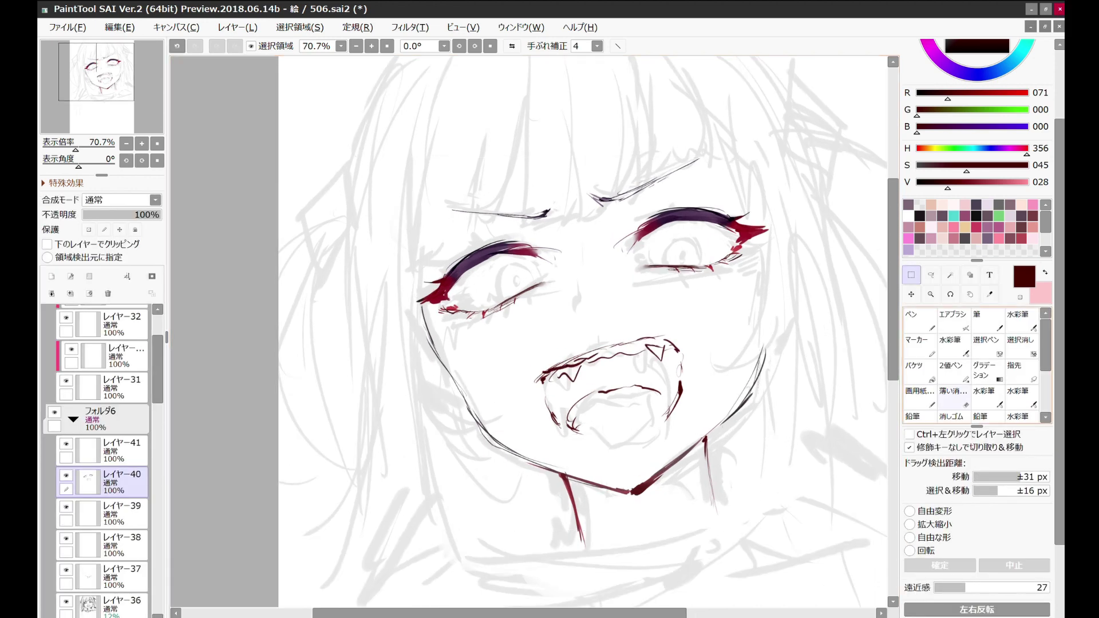
pyautogui.hotkey('ctrl', 'z')
pyautogui.scroll(-3, 623, 156)
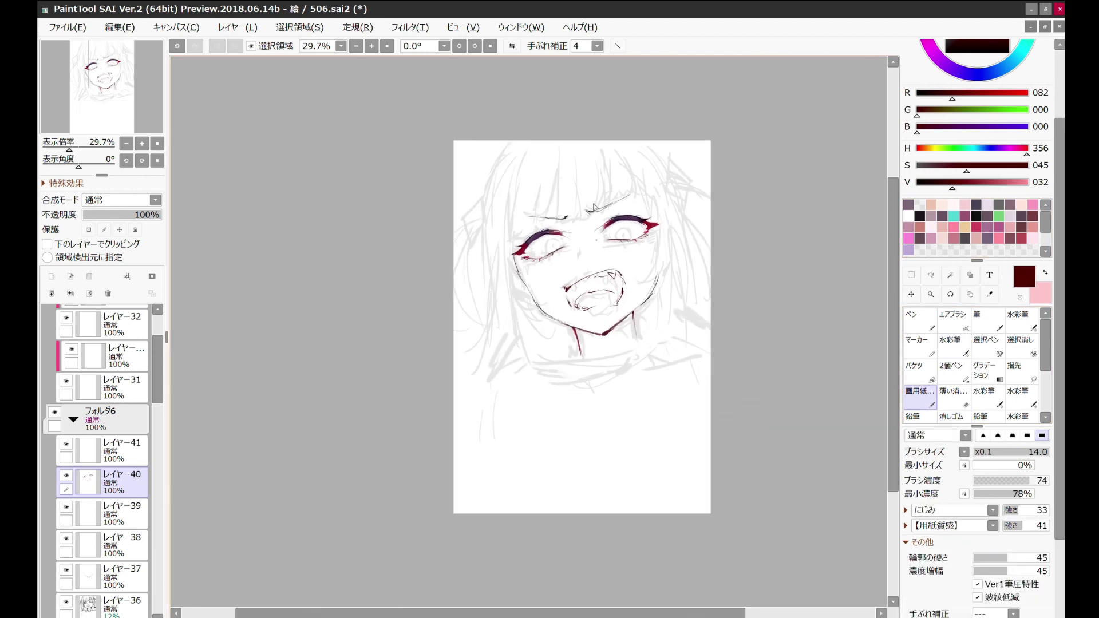
pyautogui.scroll(3, 623, 156)
# Step: Make レイヤー39 active and outline the left eye's iris in blue with the brush at size 14
pyautogui.click(120, 512)
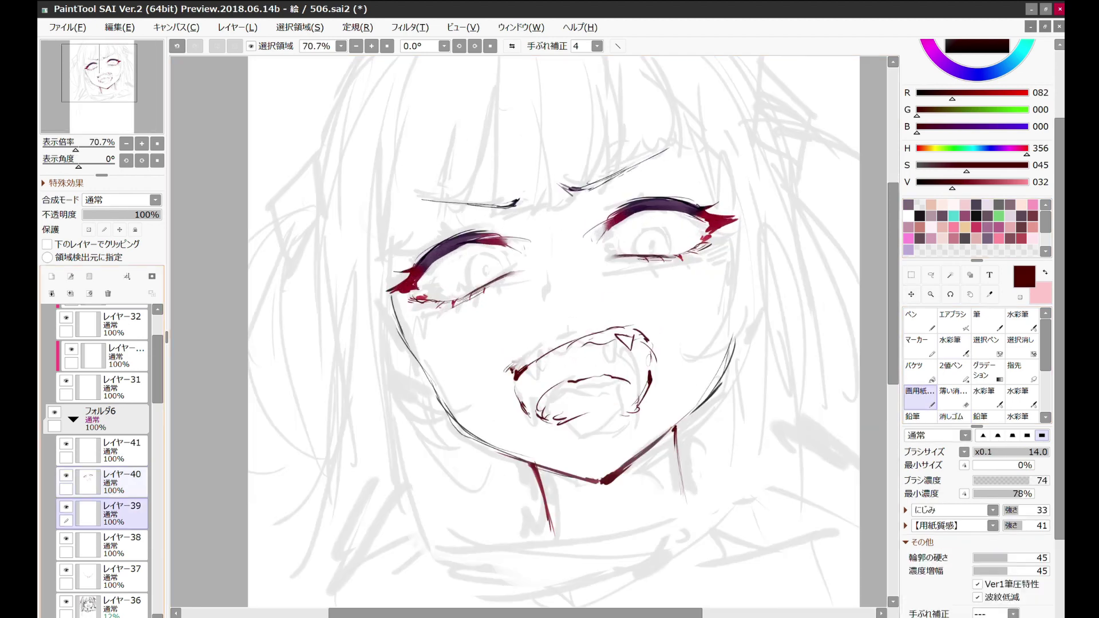
pyautogui.click(985, 76)
pyautogui.scroll(-3, 973, 400)
pyautogui.click(971, 604)
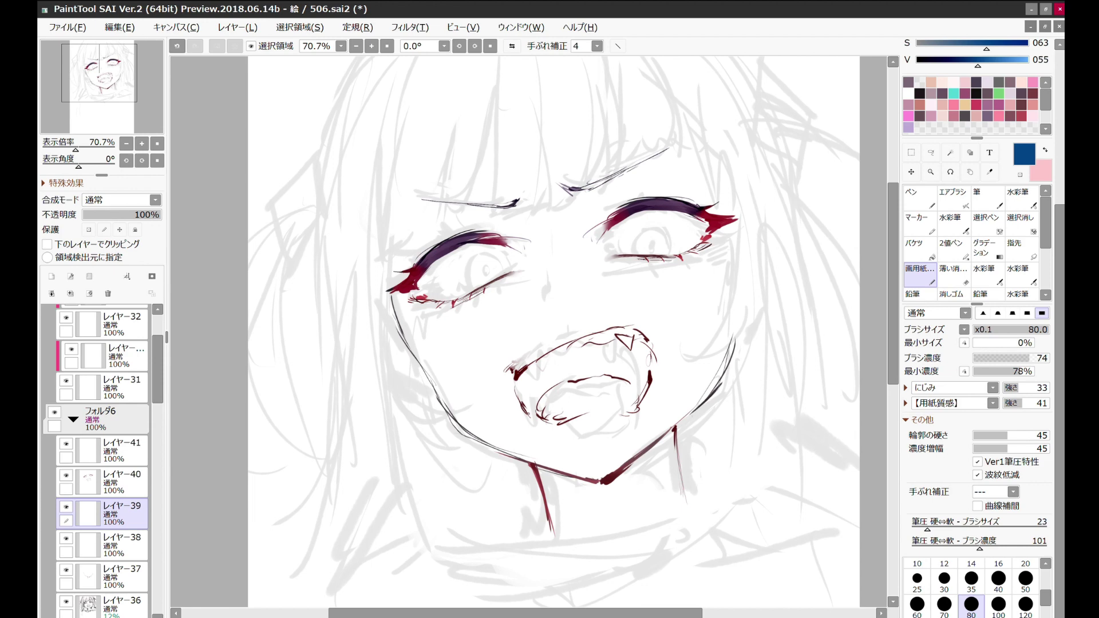
pyautogui.click(459, 277)
pyautogui.hotkey('ctrl', 'z')
pyautogui.click(972, 573)
pyautogui.moveTo(472, 255); pyautogui.dragTo(468, 287)
# Step: Shade the left iris ring with a brighter blue and fill its small pupil in dark navy
pyautogui.click(949, 60)
pyautogui.press('m')
pyautogui.click(485, 278)
pyautogui.press('h')
pyautogui.press('h')
pyautogui.moveTo(949, 60); pyautogui.dragTo(1002, 60)
pyautogui.scroll(3, 486, 235)
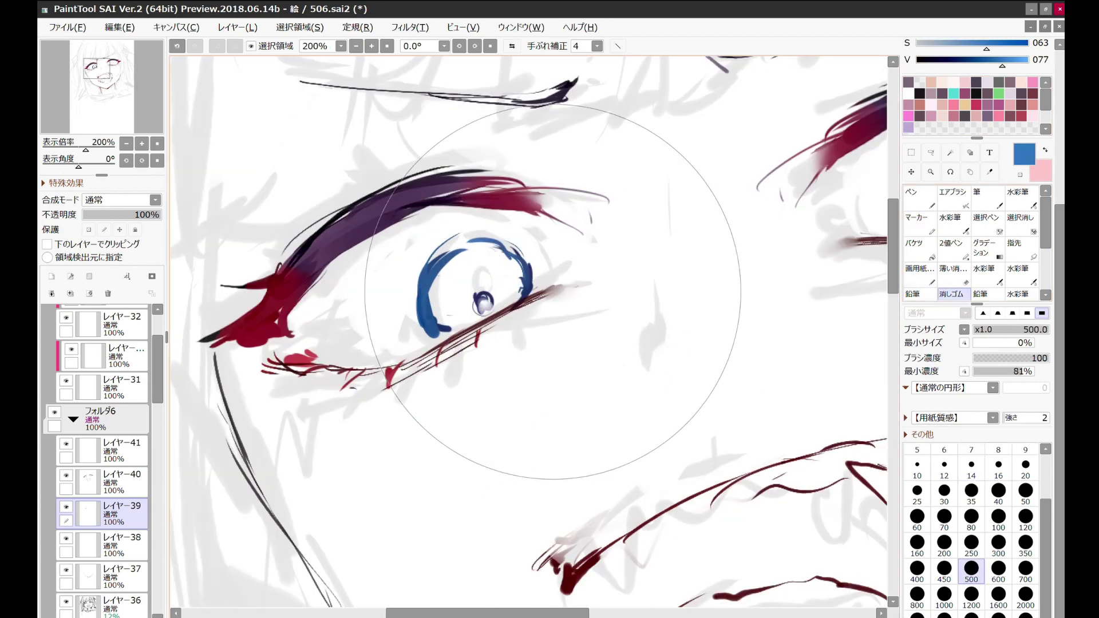
pyautogui.keyDown('alt'); pyautogui.click(486, 277); pyautogui.keyUp('alt')
pyautogui.press('b')
pyautogui.moveTo(484, 279); pyautogui.dragTo(490, 315)
pyautogui.scroll(-3, 454, 224)
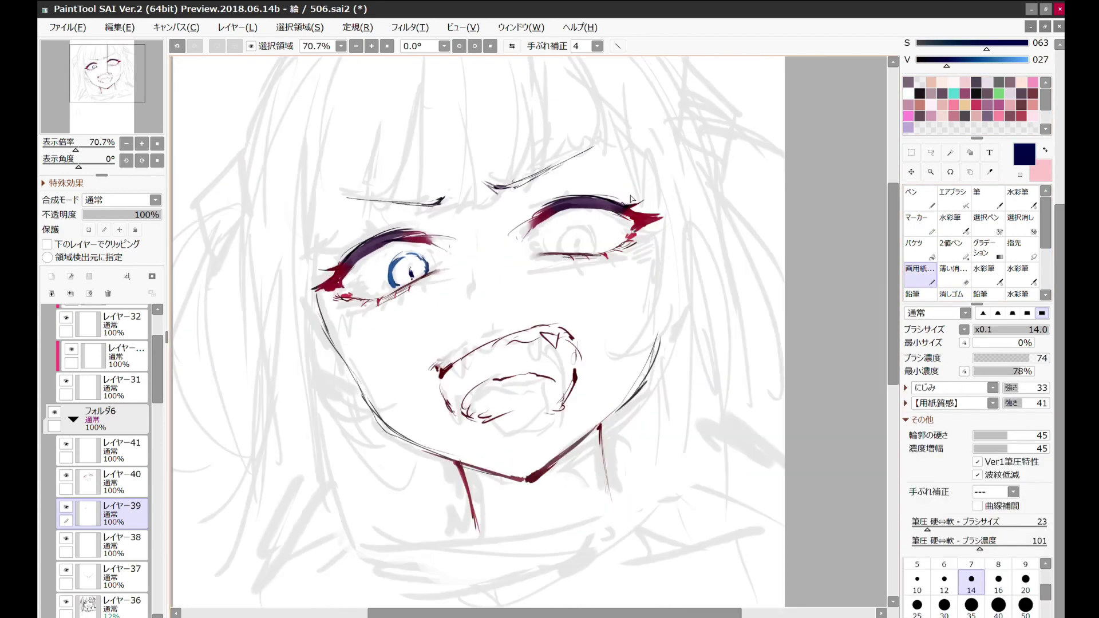
# Step: Draw the right eye's iris and pupil in dark navy and save the file
pyautogui.press('h')
pyautogui.press('h')
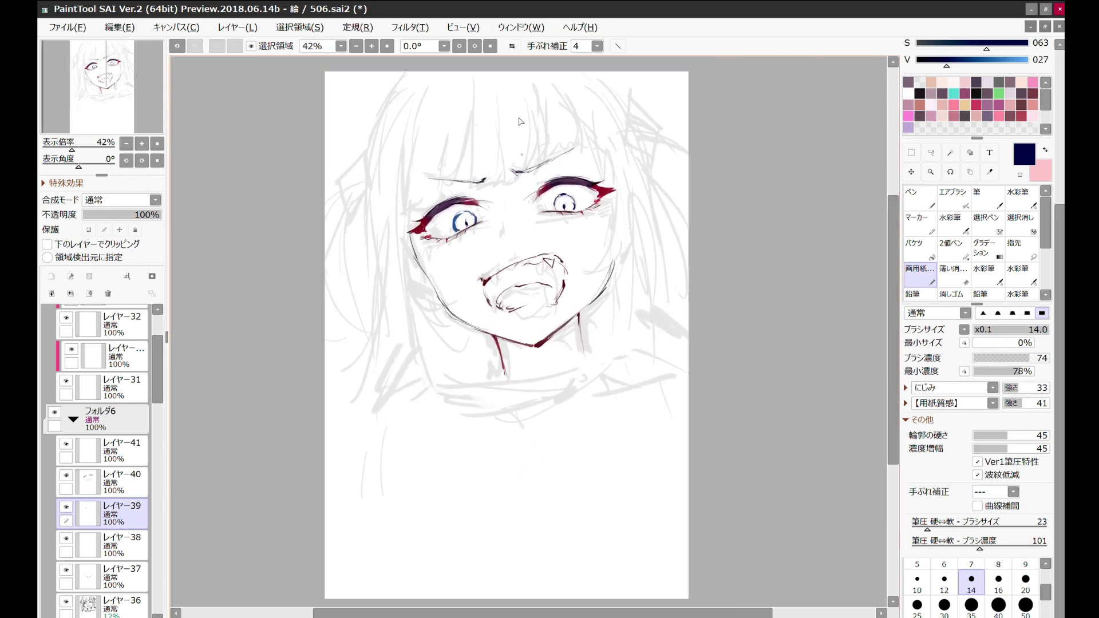
pyautogui.hotkey('ctrl', 's')
# Step: Fine-tune the iris placement on レイヤー39 with free transforms, checking it in the mirrored view
pyautogui.hotkey('ctrl', 't')
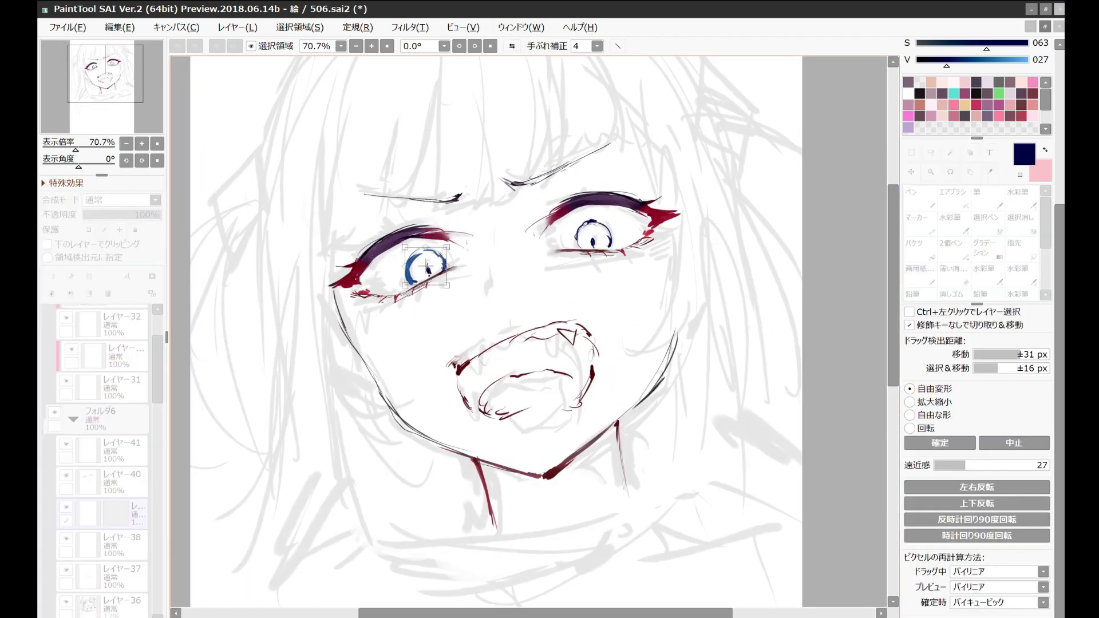
pyautogui.press('Return')
pyautogui.hotkey('ctrl', 't')
pyautogui.press('Return')
pyautogui.press('h')
pyautogui.hotkey('ctrl', '-')
pyautogui.hotkey('ctrl', '-')
pyautogui.press('h')
pyautogui.hotkey('ctrl', '+')
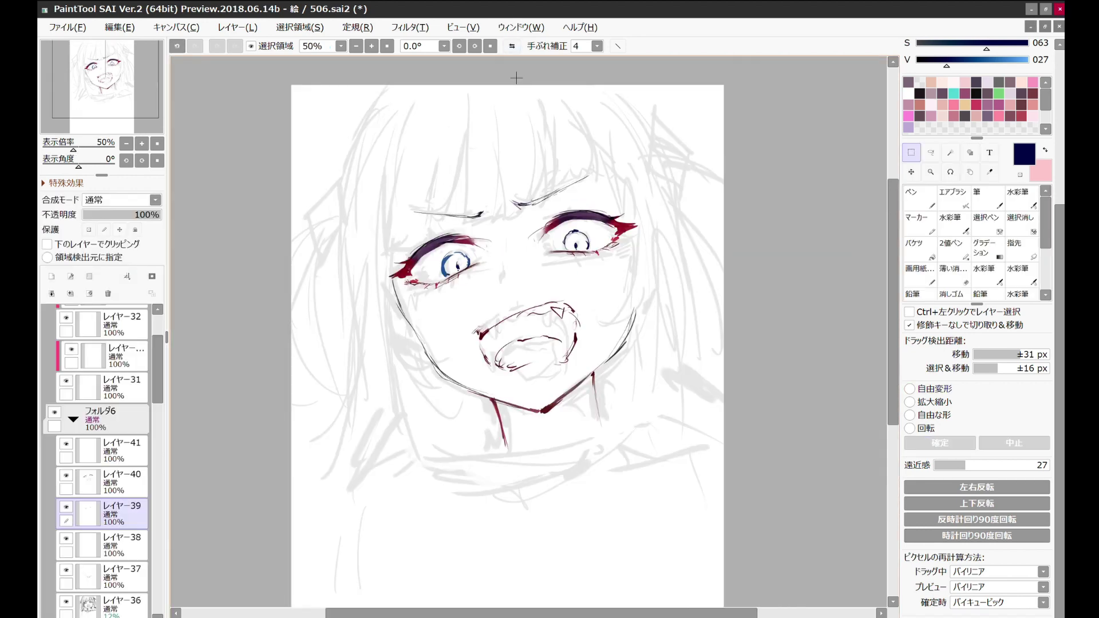
# Step: Paint a pale pink skin base over the face and neck on レイヤー1 with the pencil brush at size 600
pyautogui.press('n')
pyautogui.keyDown('alt'); pyautogui.click(493, 129); pyautogui.keyUp('alt')
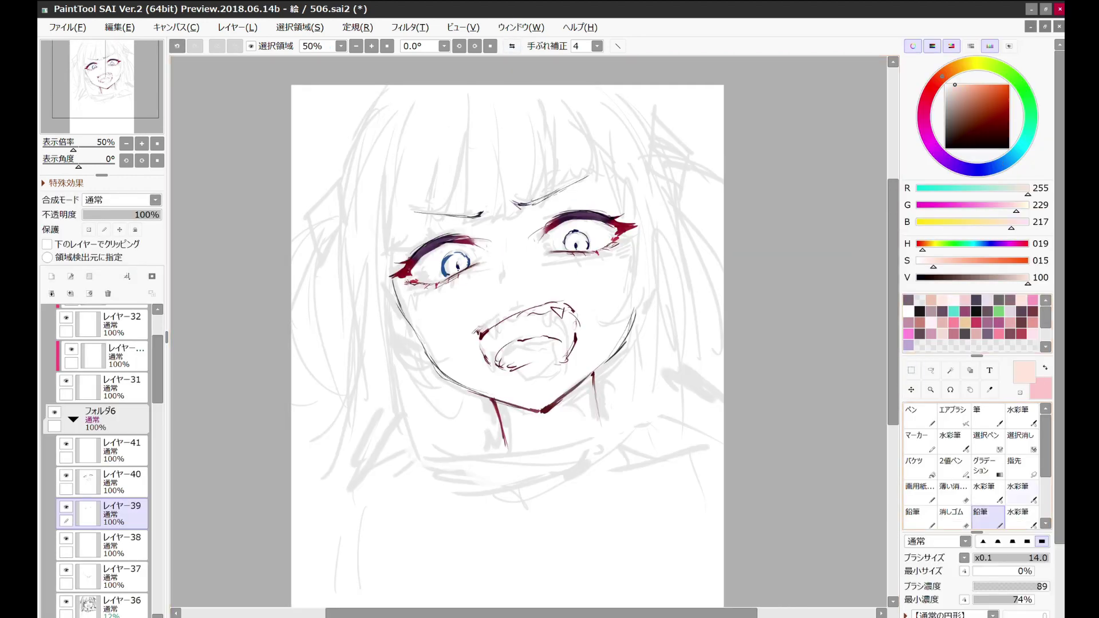
pyautogui.scroll(-5, 103, 458)
pyautogui.click(120, 604)
pyautogui.scroll(-3, 974, 458)
pyautogui.moveTo(470, 229); pyautogui.dragTo(504, 332)
pyautogui.click(998, 599)
pyautogui.moveTo(436, 172)
pyautogui.mouseDown()
pyautogui.moveTo(516, 381)
pyautogui.moveTo(565, 302)
pyautogui.mouseUp()
pyautogui.keyDown('alt'); pyautogui.click(610, 235); pyautogui.keyUp('alt')
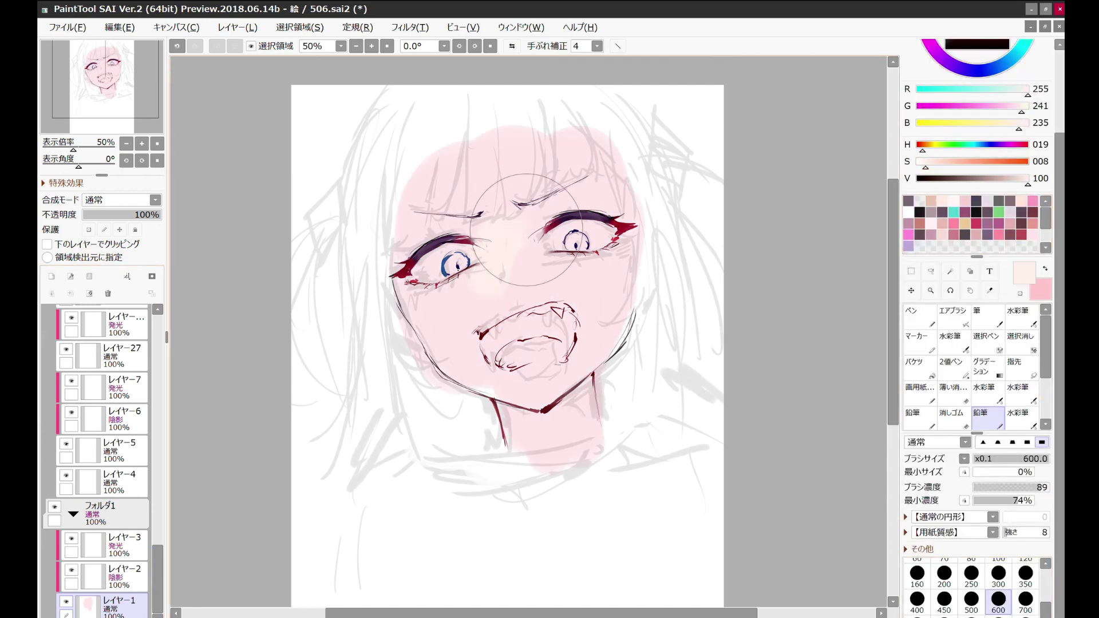
# Step: Add a clipping layer over レイヤー1 at 30% opacity and soften the face base to a paler skin tone
pyautogui.click(1018, 417)
pyautogui.click(51, 277)
pyautogui.click(47, 244)
pyautogui.moveTo(158, 215); pyautogui.dragTo(106, 215)
pyautogui.click(980, 417)
pyautogui.keyDown('alt'); pyautogui.click(541, 207); pyautogui.keyUp('alt')
pyautogui.keyDown('alt'); pyautogui.click(636, 176); pyautogui.keyUp('alt')
pyautogui.scroll(-1, 103, 516)
pyautogui.click(103, 604)
# Step: Paint pink blush on both cheeks on レイヤー2 with the watercolour brush and add a magenta accent under the left eye at size 120
pyautogui.click(120, 544)
pyautogui.click(1011, 234)
pyautogui.click(1018, 416)
pyautogui.moveTo(435, 275)
pyautogui.mouseDown()
pyautogui.moveTo(452, 298)
pyautogui.moveTo(440, 303)
pyautogui.mouseUp()
pyautogui.moveTo(597, 265)
pyautogui.mouseDown()
pyautogui.moveTo(604, 277)
pyautogui.moveTo(589, 280)
pyautogui.mouseUp()
pyautogui.press('[')
pyautogui.press('[')
pyautogui.press('[')
pyautogui.moveTo(441, 287); pyautogui.dragTo(464, 288)
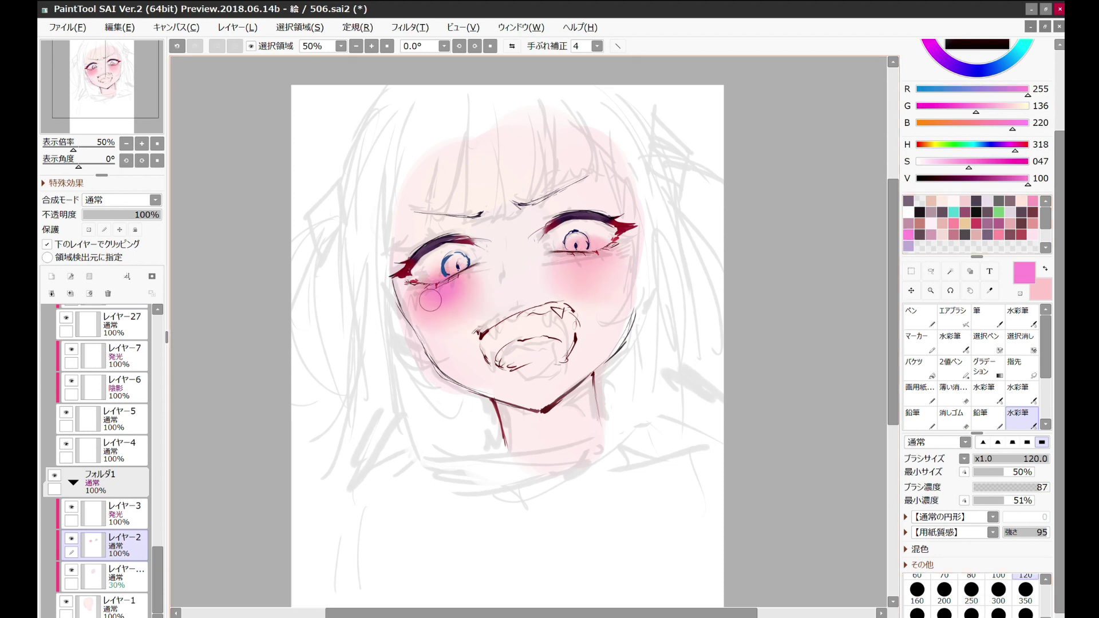
# Step: Lower the blush layer レイヤー2 to 73% opacity and erase rough sketch lines over the face on レイヤー36 at size 500
pyautogui.moveTo(160, 214); pyautogui.dragTo(140, 215)
pyautogui.scroll(1, 455, 160)
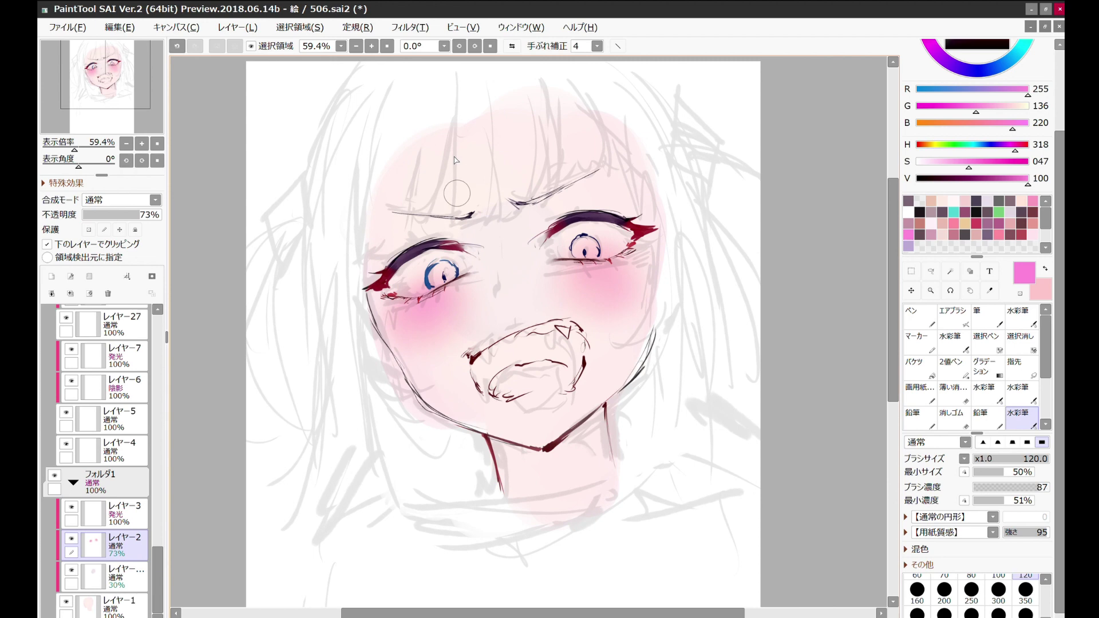
pyautogui.keyDown('ctrl'); pyautogui.keyDown('shift'); pyautogui.click(455, 161); pyautogui.keyUp('shift'); pyautogui.keyUp('ctrl')
pyautogui.press('e')
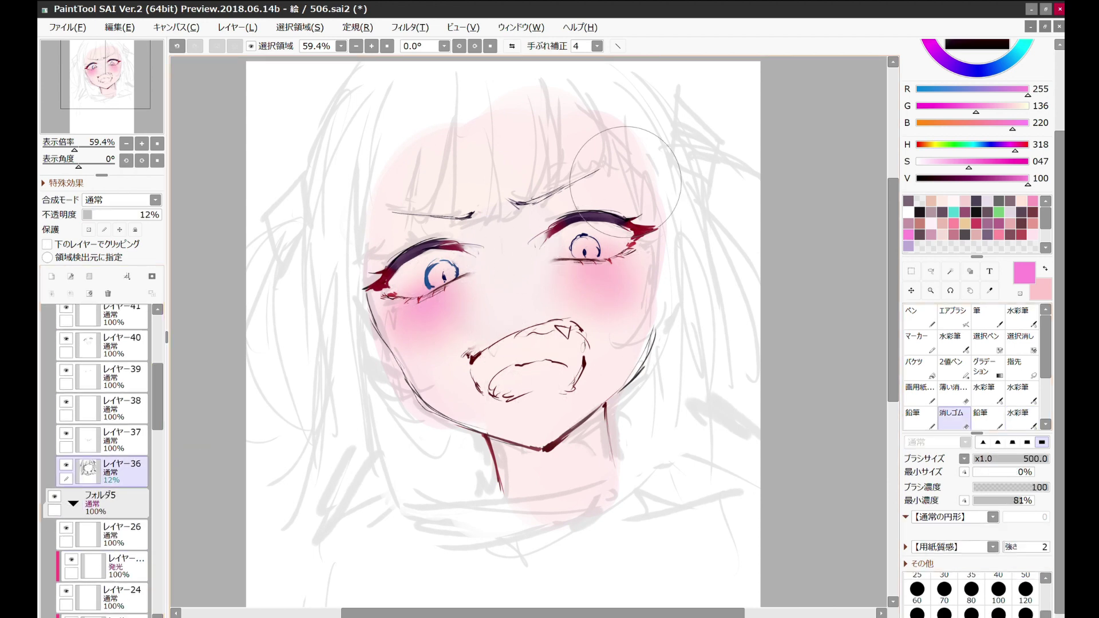
# Step: Free-transform each eye in turn on レイヤー40 and レイヤー39 to refine its placement, checking the mirrored view
pyautogui.keyDown('ctrl'); pyautogui.keyDown('shift'); pyautogui.click(626, 182); pyautogui.keyUp('shift'); pyautogui.keyUp('ctrl')
pyautogui.press('m')
pyautogui.moveTo(337, 163); pyautogui.dragTo(491, 274)
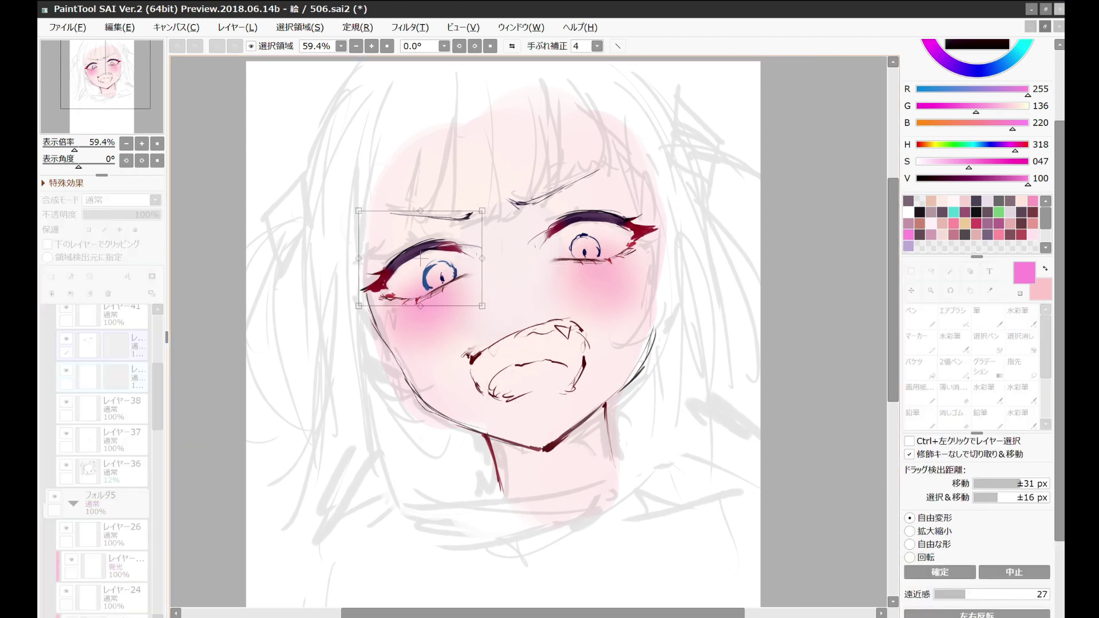
pyautogui.press('h')
pyautogui.moveTo(394, 120); pyautogui.dragTo(566, 304)
pyautogui.press('Delete')
pyautogui.press('h')
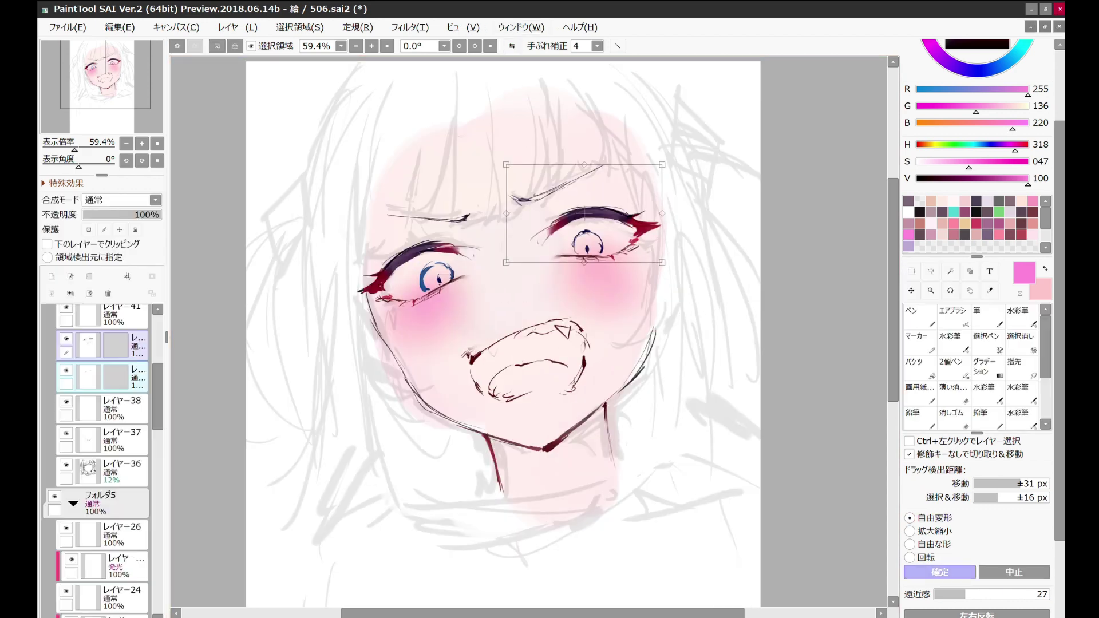
pyautogui.hotkey('ctrl', 'd')
# Step: Ink thin dark purple outlines for the hair falling on both sides of the face on レイヤー38, using the 画用紙 brush at size 14
pyautogui.scroll(-2, 552, 335)
pyautogui.scroll(2, 553, 335)
pyautogui.press('b')
pyautogui.click(122, 407)
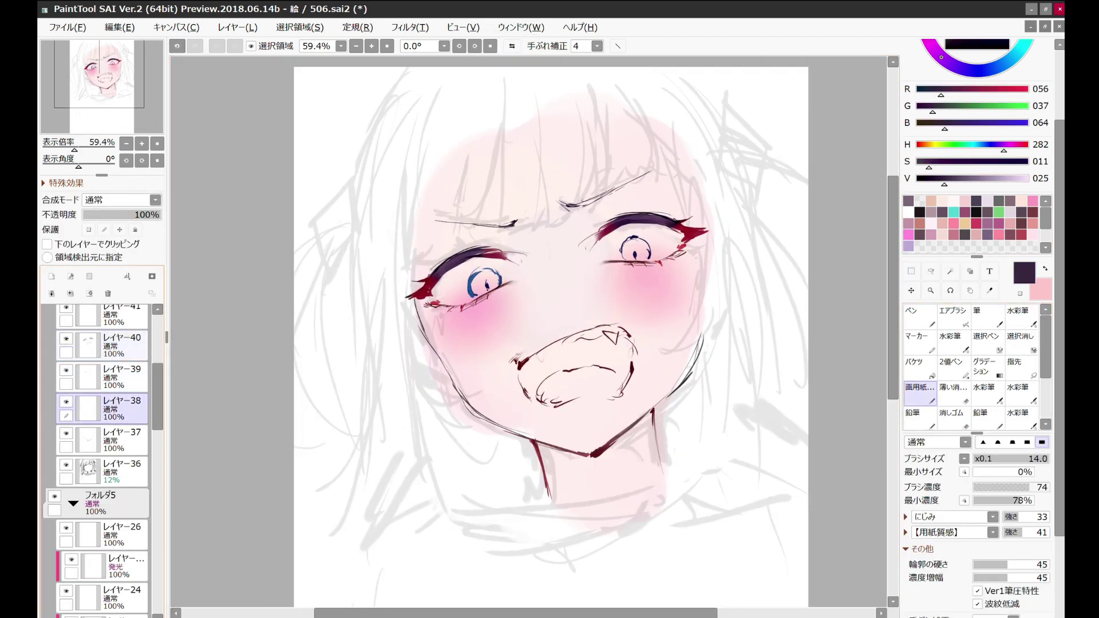
pyautogui.press('h')
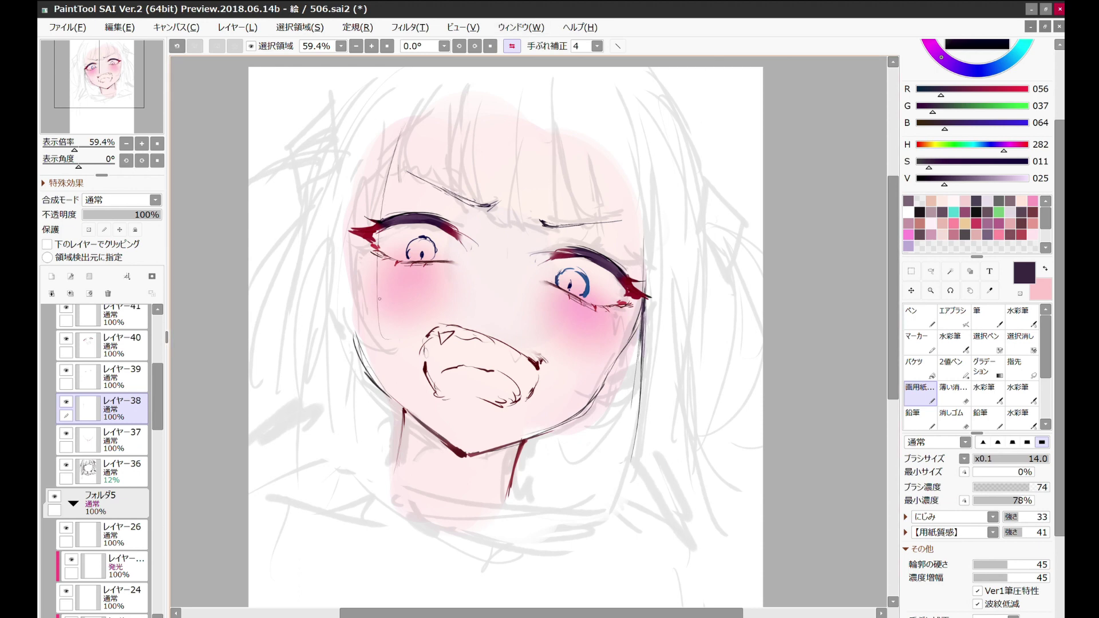
pyautogui.press('h')
pyautogui.scroll(-2, 528, 332)
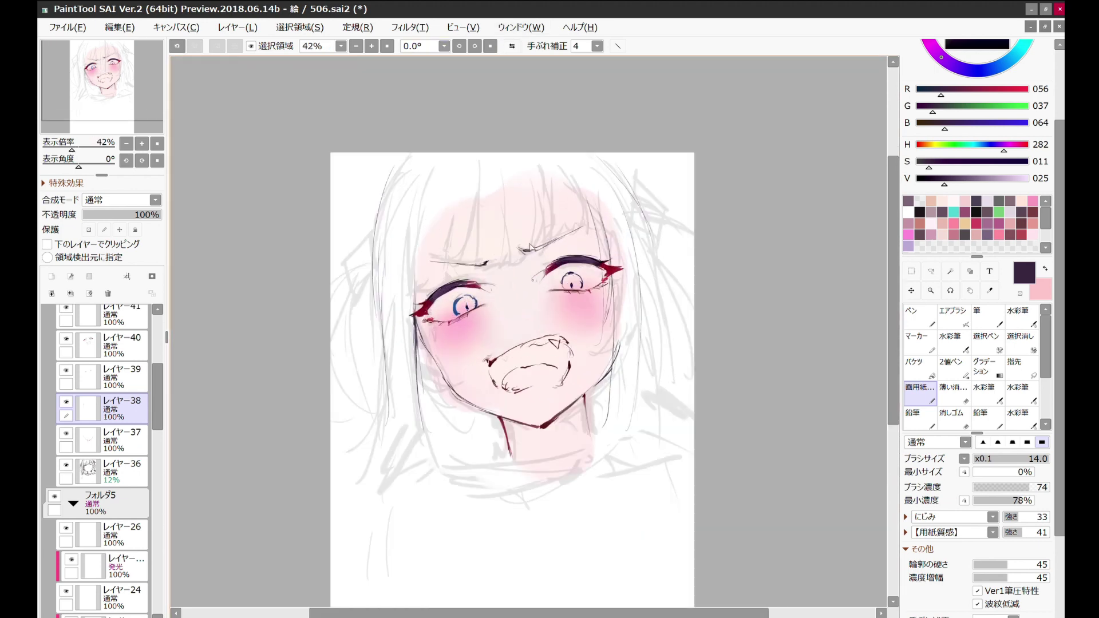
# Step: Paint a pale lavender-grey base for the bangs and both side locks on レイヤー17 with the pencil brush at size 500
pyautogui.click(122, 502)
pyautogui.press('n')
pyautogui.scroll(3, 976, 172)
pyautogui.click(953, 111)
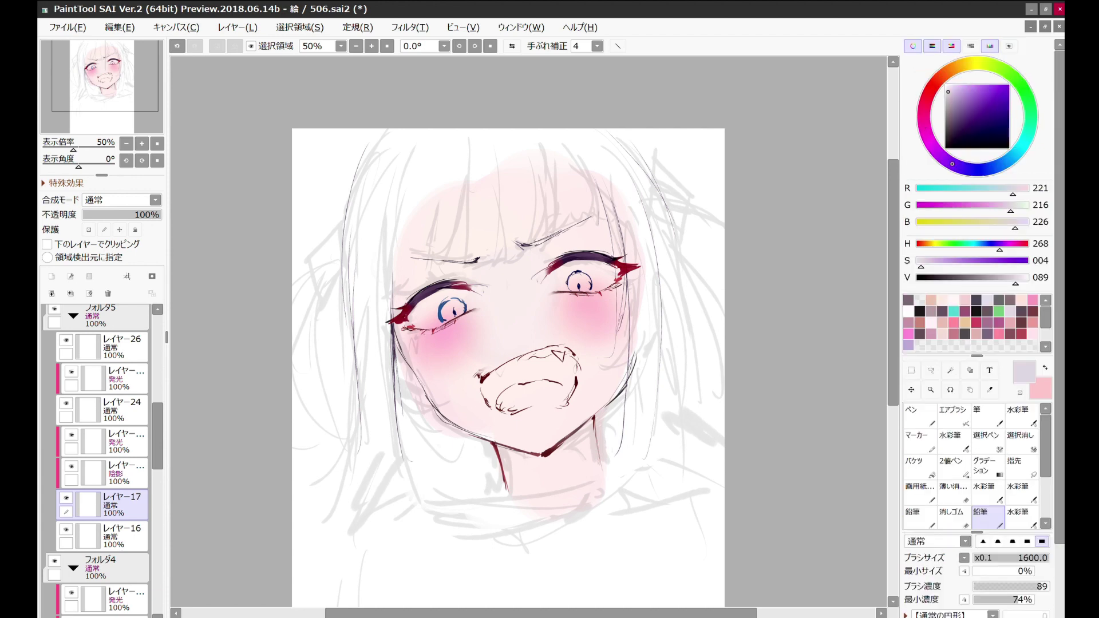
pyautogui.scroll(-3, 977, 172)
pyautogui.click(971, 599)
pyautogui.moveTo(394, 195); pyautogui.dragTo(653, 435)
pyautogui.moveTo(373, 263); pyautogui.dragTo(377, 515)
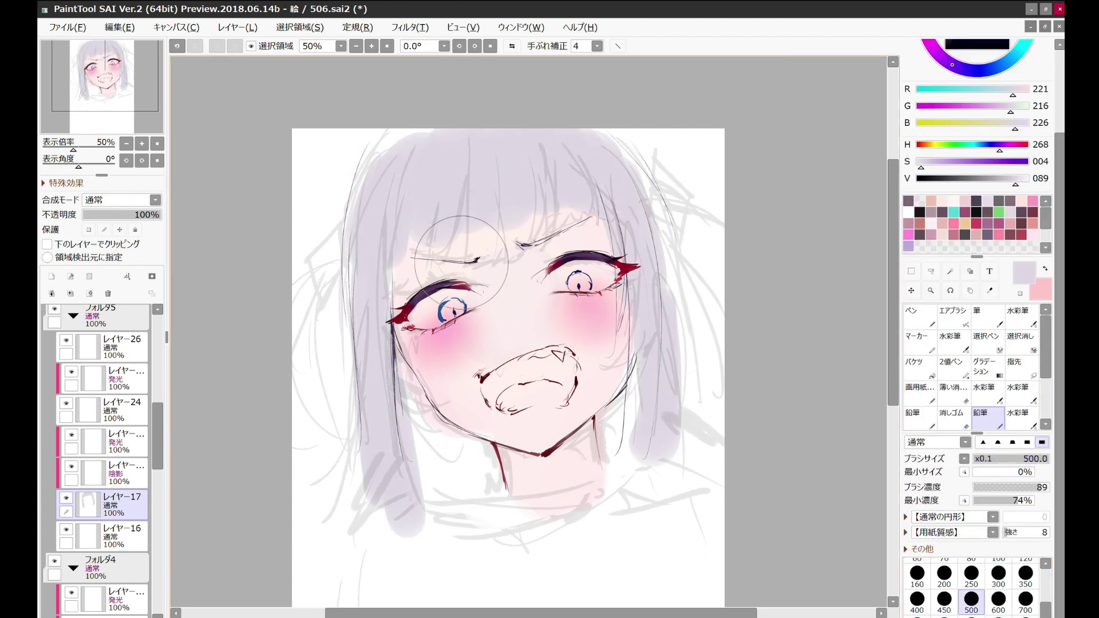
pyautogui.moveTo(436, 149); pyautogui.dragTo(650, 120)
# Step: Tint the tips of both side locks pale blue and blend the hair base with the watercolour brush at size 300
pyautogui.scroll(3, 977, 172)
pyautogui.press('b')
pyautogui.click(991, 75)
pyautogui.moveTo(395, 452); pyautogui.dragTo(412, 504)
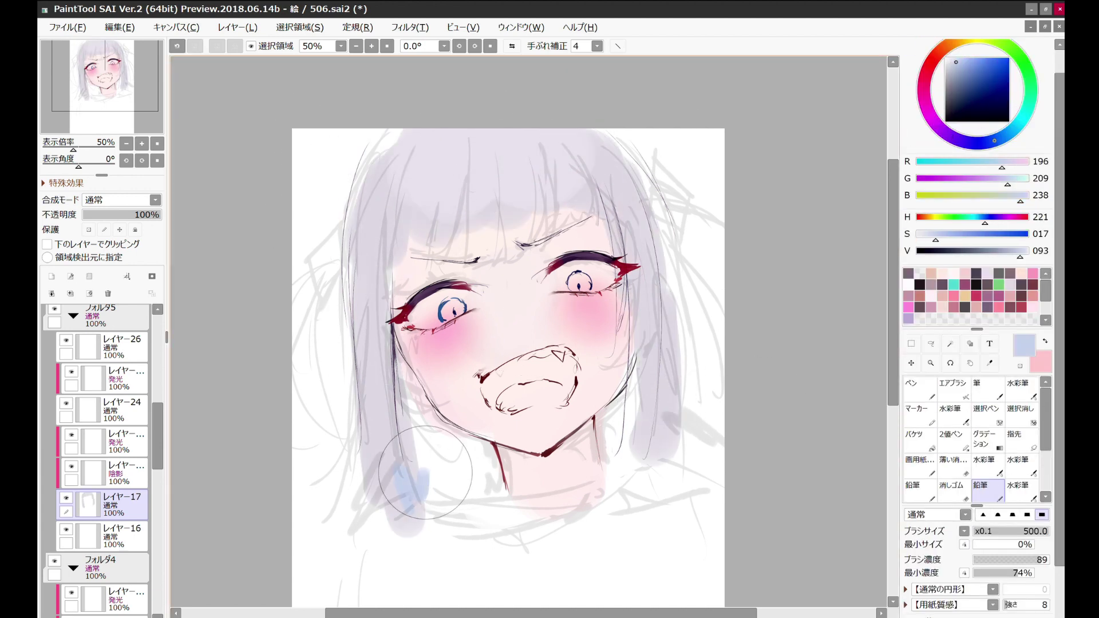
pyautogui.moveTo(658, 412); pyautogui.dragTo(664, 463)
pyautogui.scroll(-3, 976, 171)
pyautogui.moveTo(659, 337); pyautogui.dragTo(664, 470)
pyautogui.moveTo(355, 441); pyautogui.dragTo(400, 492)
pyautogui.moveTo(372, 292); pyautogui.dragTo(378, 510)
pyautogui.moveTo(401, 143); pyautogui.dragTo(516, 229)
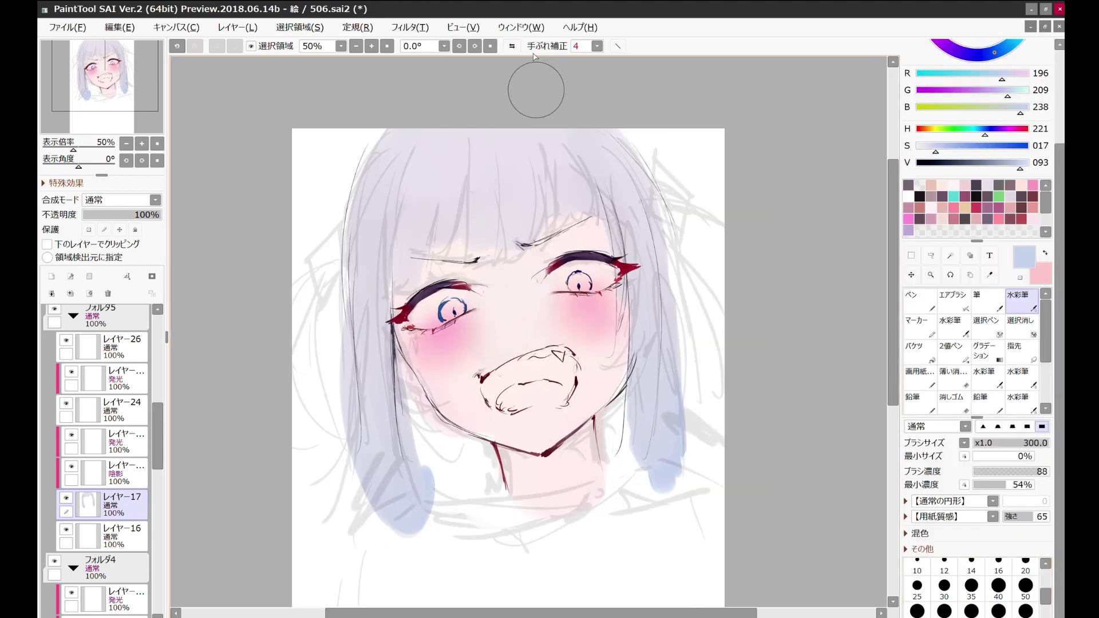
# Step: Draw dark purple strand lines through the middle of the bangs in the mirrored view with the 画用紙 brush at size 14
pyautogui.hotkey('ctrl', '+')
pyautogui.keyDown('alt'); pyautogui.click(562, 270); pyautogui.keyUp('alt')
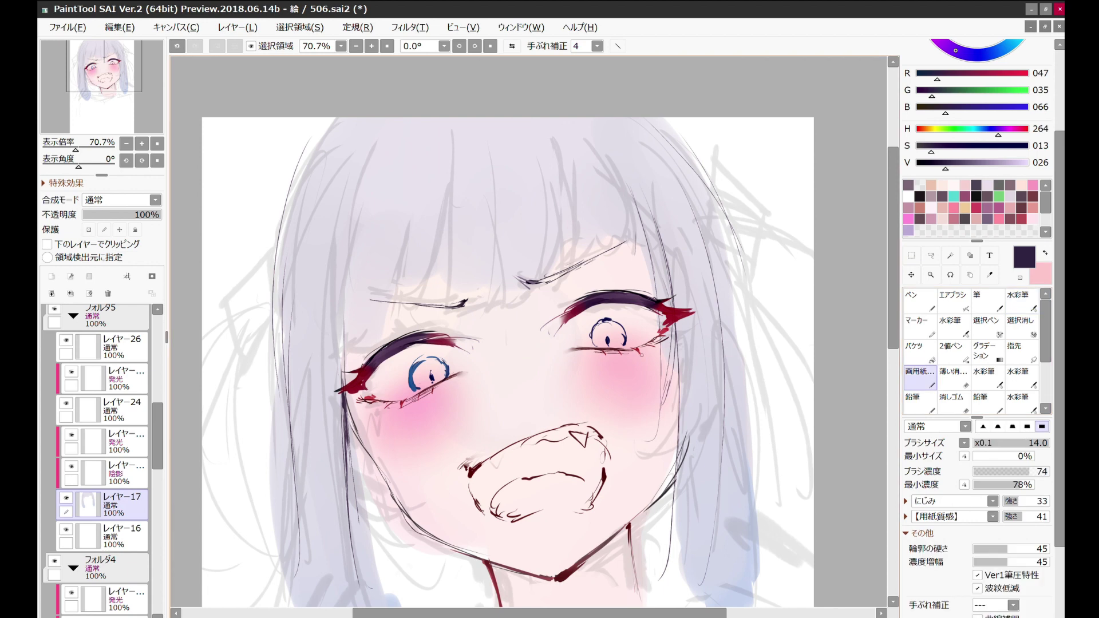
pyautogui.click(919, 372)
pyautogui.click(512, 46)
pyautogui.keyDown('alt'); pyautogui.click(558, 188); pyautogui.keyUp('alt')
pyautogui.moveTo(554, 302); pyautogui.dragTo(567, 180)
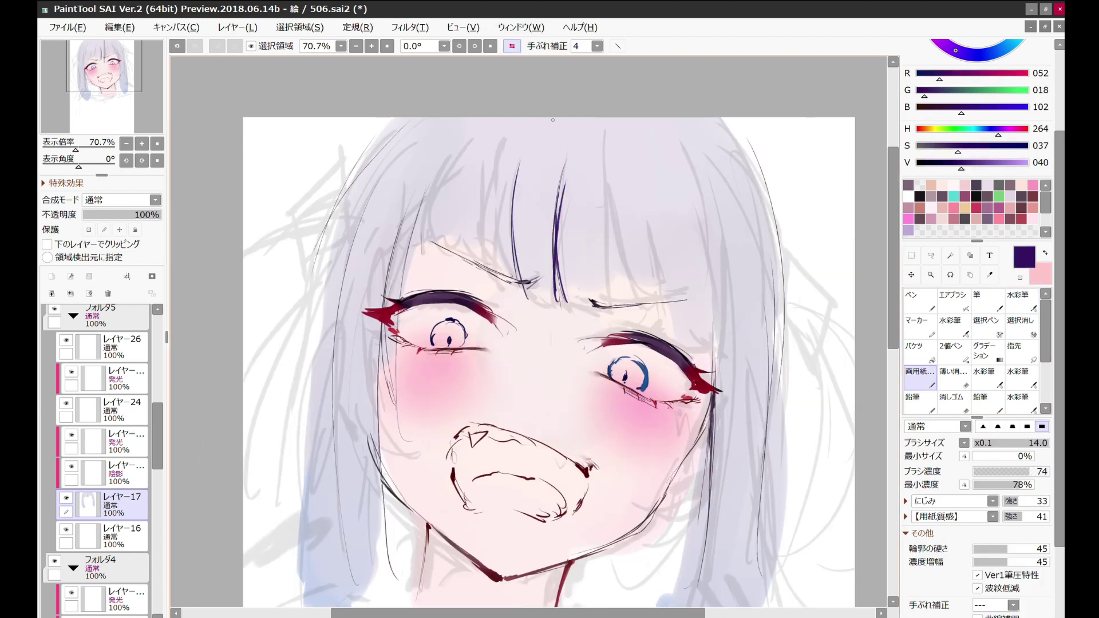
pyautogui.moveTo(584, 119); pyautogui.dragTo(592, 257)
pyautogui.moveTo(539, 118); pyautogui.dragTo(527, 186)
pyautogui.moveTo(600, 215); pyautogui.dragTo(607, 310)
pyautogui.moveTo(557, 255); pyautogui.dragTo(552, 310)
pyautogui.moveTo(510, 196); pyautogui.dragTo(525, 300)
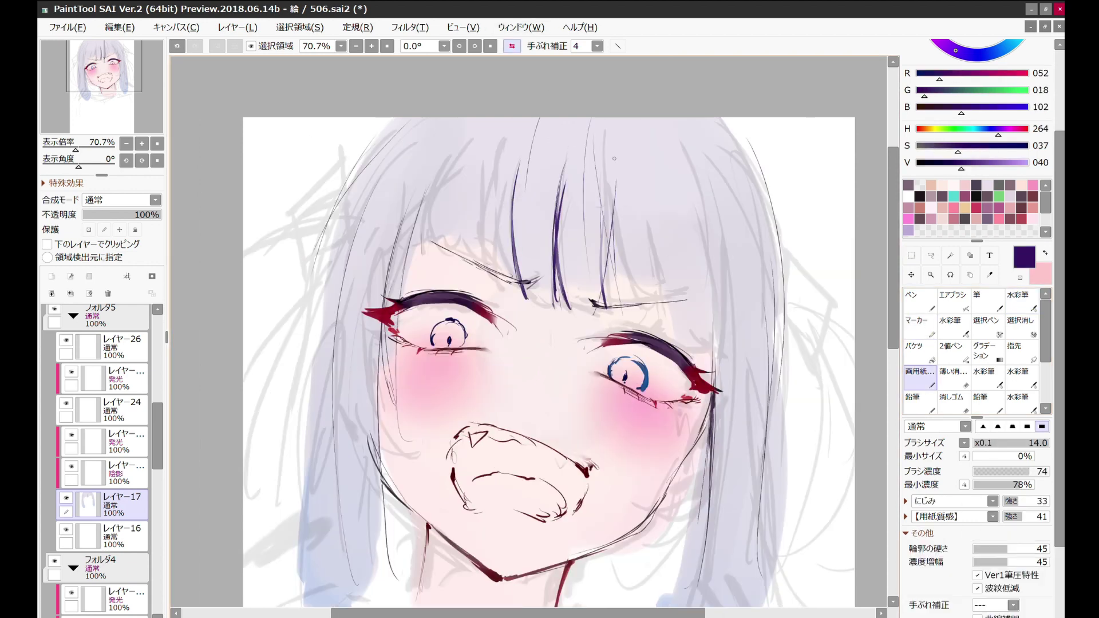
# Step: Add purple strand lines to both sides of the bangs, softening them with a lighter purple marker at size 35
pyautogui.moveTo(698, 281); pyautogui.dragTo(686, 355)
pyautogui.moveTo(669, 214); pyautogui.dragTo(649, 342)
pyautogui.keyDown('alt'); pyautogui.click(659, 257); pyautogui.keyUp('alt')
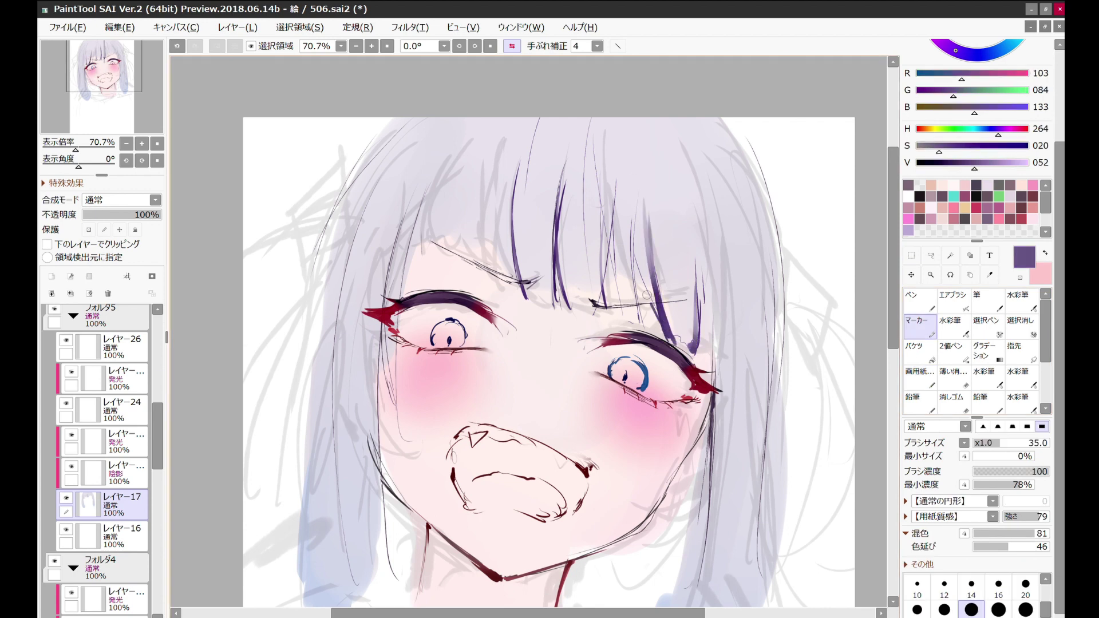
pyautogui.click(512, 46)
pyautogui.press('h')
pyautogui.moveTo(427, 154); pyautogui.dragTo(440, 274)
pyautogui.moveTo(453, 146); pyautogui.dragTo(440, 272)
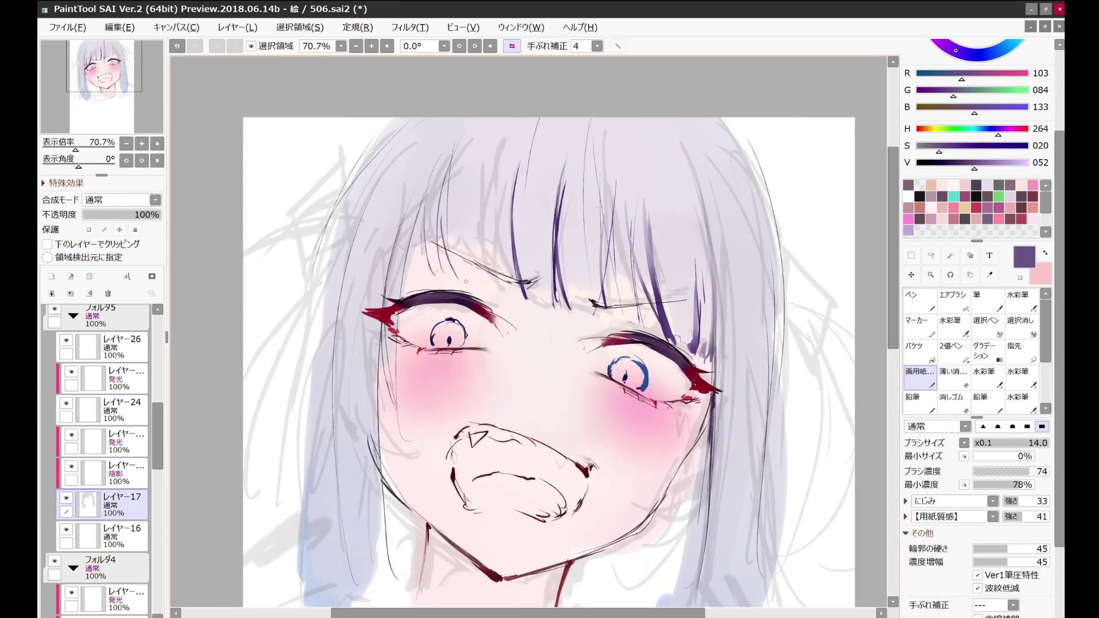
pyautogui.moveTo(484, 156); pyautogui.dragTo(473, 286)
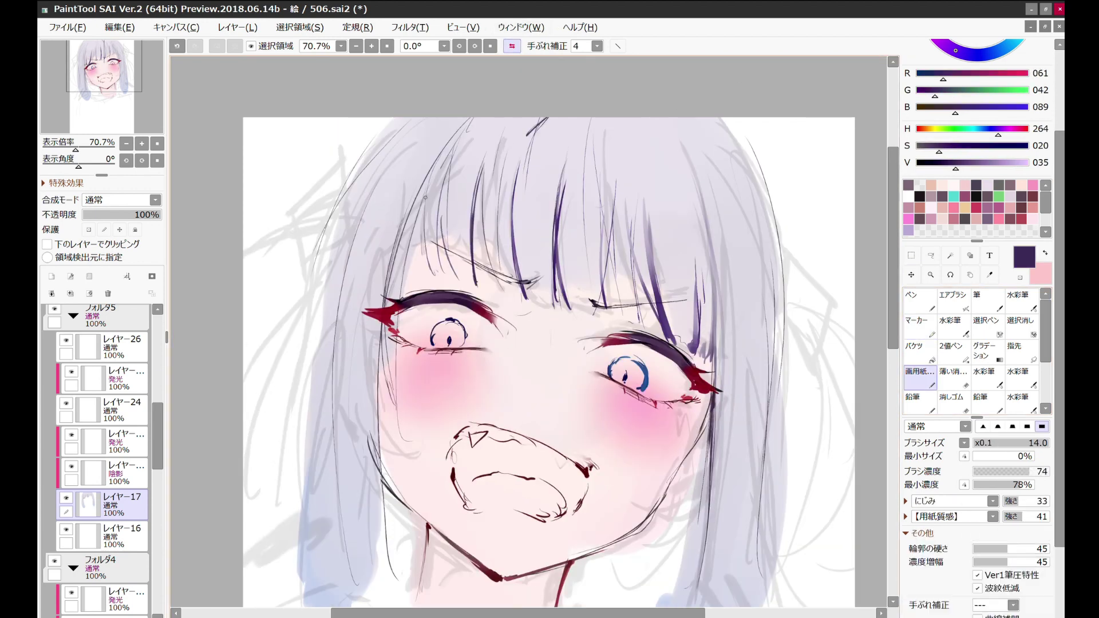
# Step: Strengthen the outer contour of the hair with dark purple lines, undoing the stray strokes
pyautogui.moveTo(425, 172); pyautogui.dragTo(438, 297)
pyautogui.moveTo(384, 424); pyautogui.dragTo(382, 487)
pyautogui.hotkey('ctrl', 'z')
pyautogui.hotkey('ctrl', 'z')
pyautogui.moveTo(395, 126); pyautogui.dragTo(343, 350)
pyautogui.moveTo(378, 144); pyautogui.dragTo(321, 378)
pyautogui.press('h')
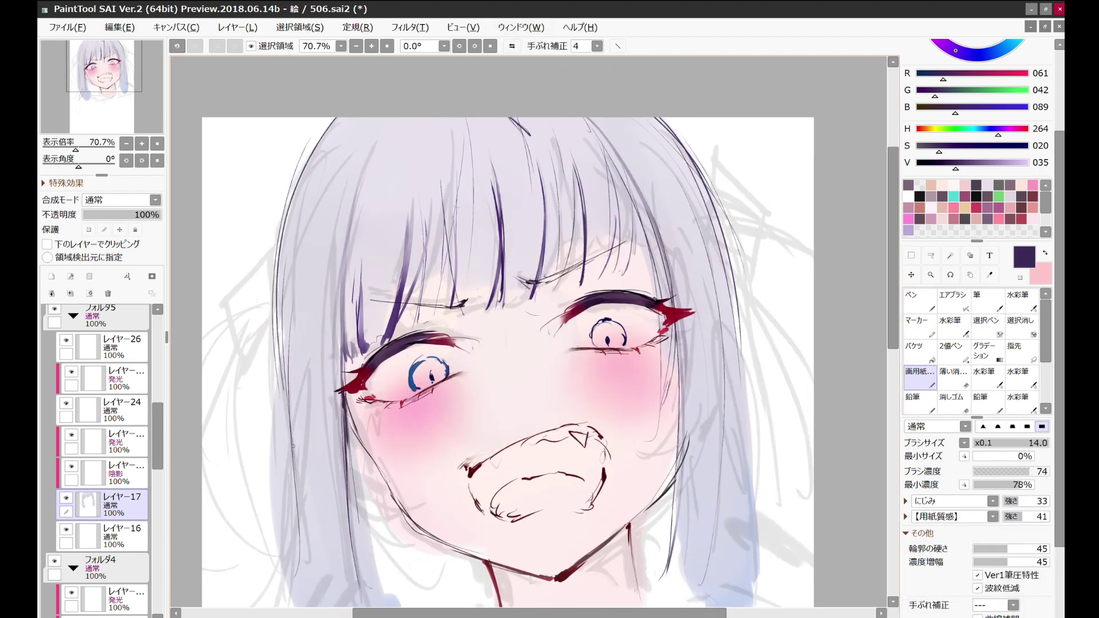
# Step: Erase more of the rough sketch over the hair and face on レイヤー36 with the eraser at size 700
pyautogui.scroll(-2, 699, 320)
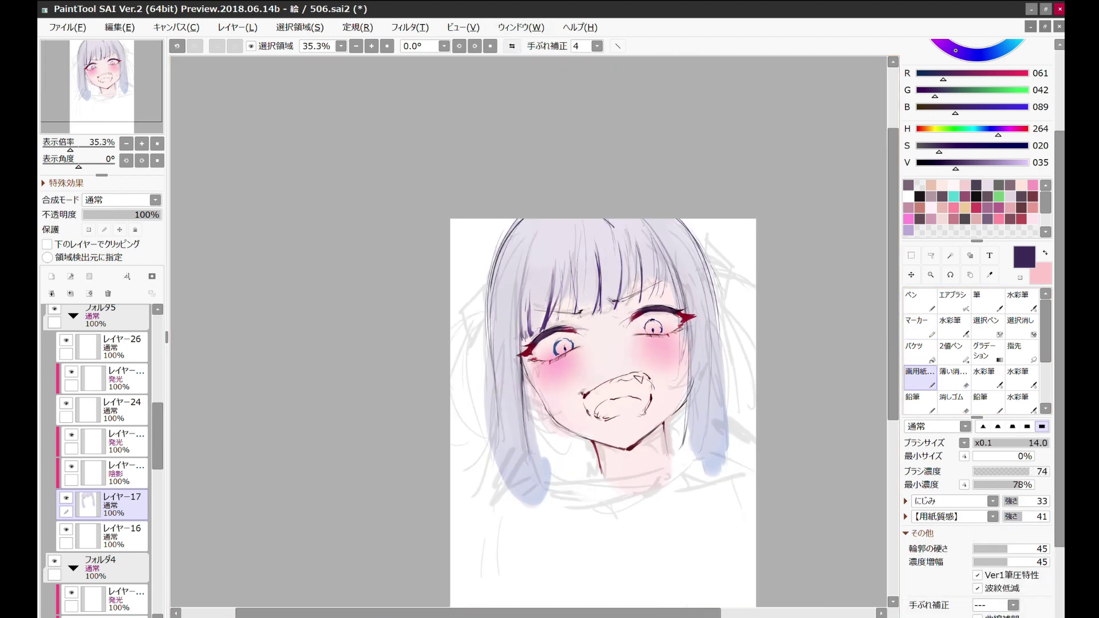
pyautogui.press('h')
pyautogui.click(122, 408)
pyautogui.press('e')
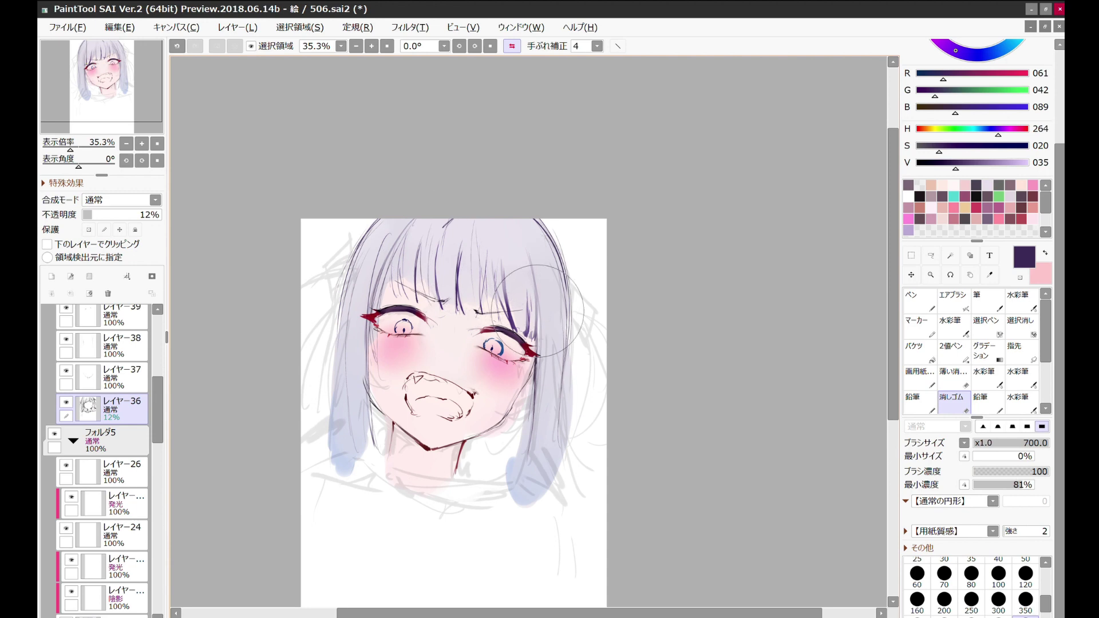
pyautogui.press('h')
pyautogui.scroll(5, 672, 236)
# Step: Draw dark red eyelid creases above both eyes on a clipping layer in フォルダ1 with the 画用紙 brush at size 14
pyautogui.keyDown('alt'); pyautogui.click(672, 236); pyautogui.keyUp('alt')
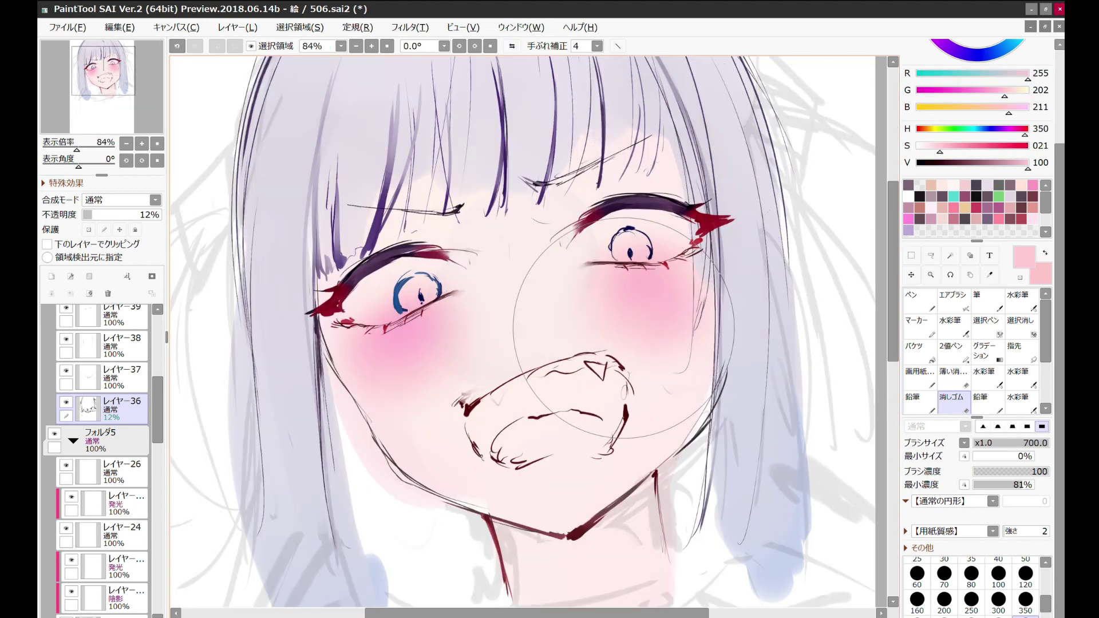
pyautogui.click(122, 383)
pyautogui.scroll(-4, 613, 184)
pyautogui.keyDown('alt'); pyautogui.click(629, 158); pyautogui.keyUp('alt')
pyautogui.scroll(2, 629, 159)
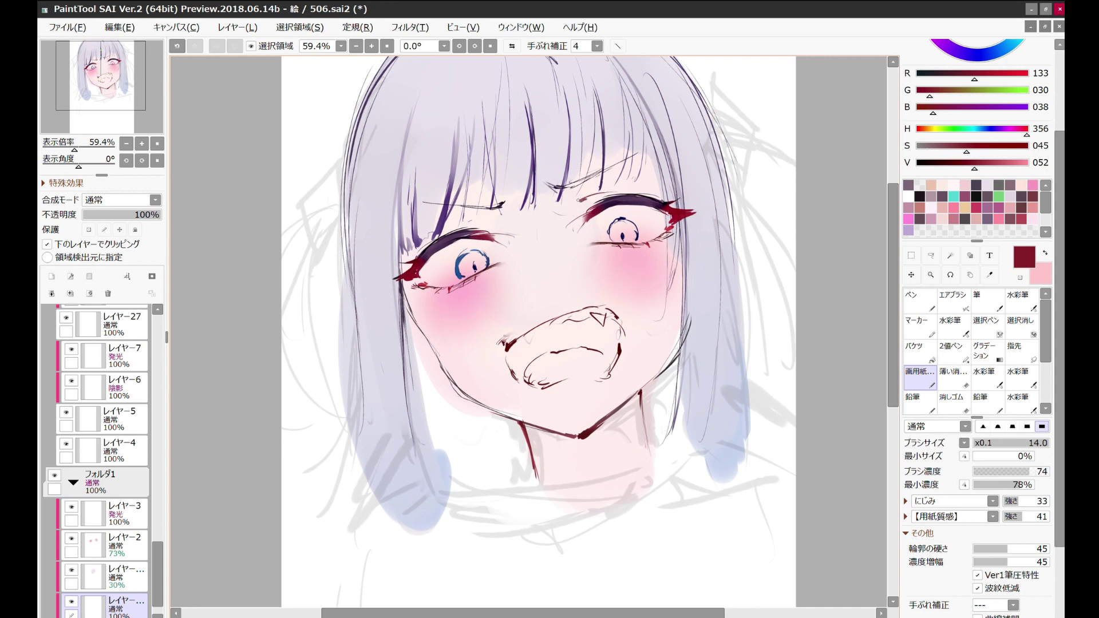
pyautogui.moveTo(455, 226); pyautogui.dragTo(475, 220)
pyautogui.press('c')
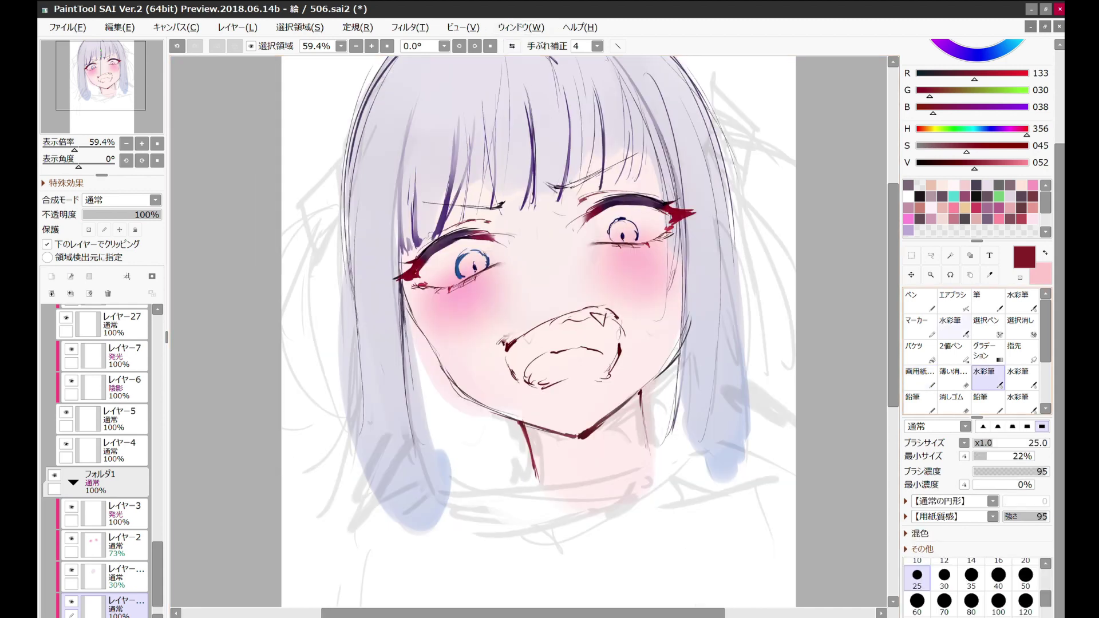
pyautogui.press('b')
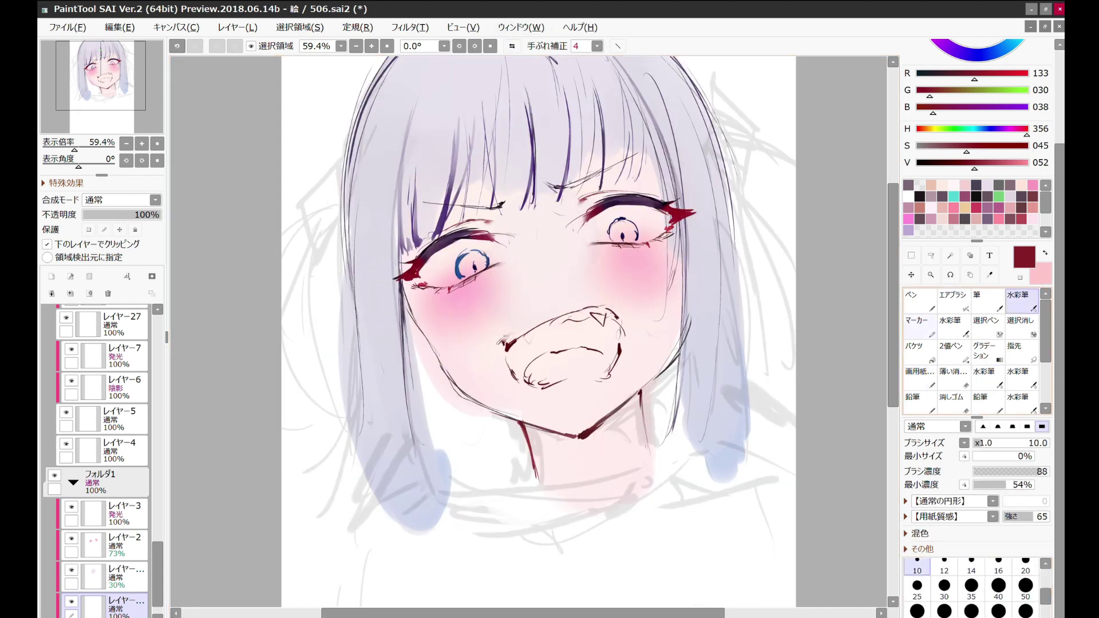
pyautogui.press('x')
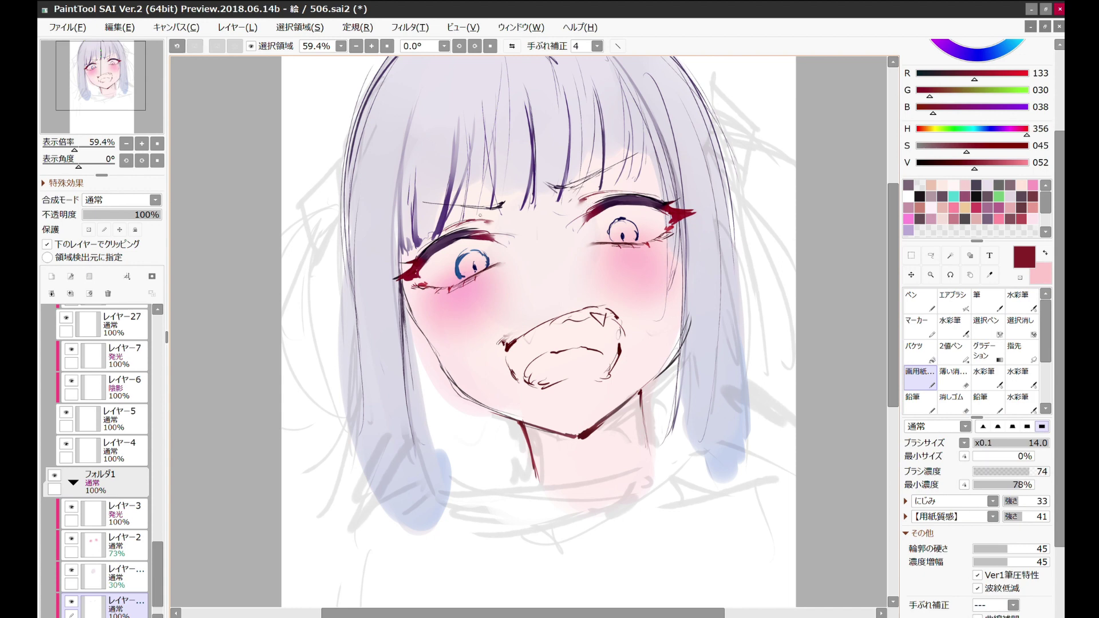
pyautogui.scroll(-2, 538, 332)
pyautogui.scroll(3, 538, 332)
pyautogui.keyDown('alt'); pyautogui.click(585, 210); pyautogui.keyUp('alt')
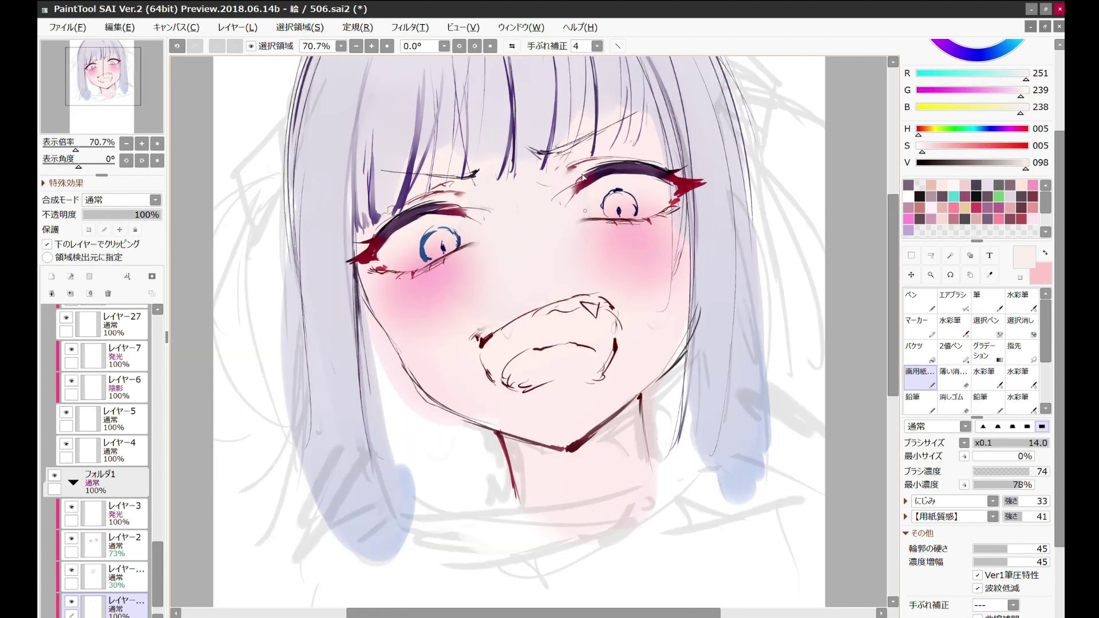
# Step: Shade the lower face and neck salmon pink on a clipping layer at 46% opacity with the watercolour brush at size 500
pyautogui.scroll(-2, 585, 210)
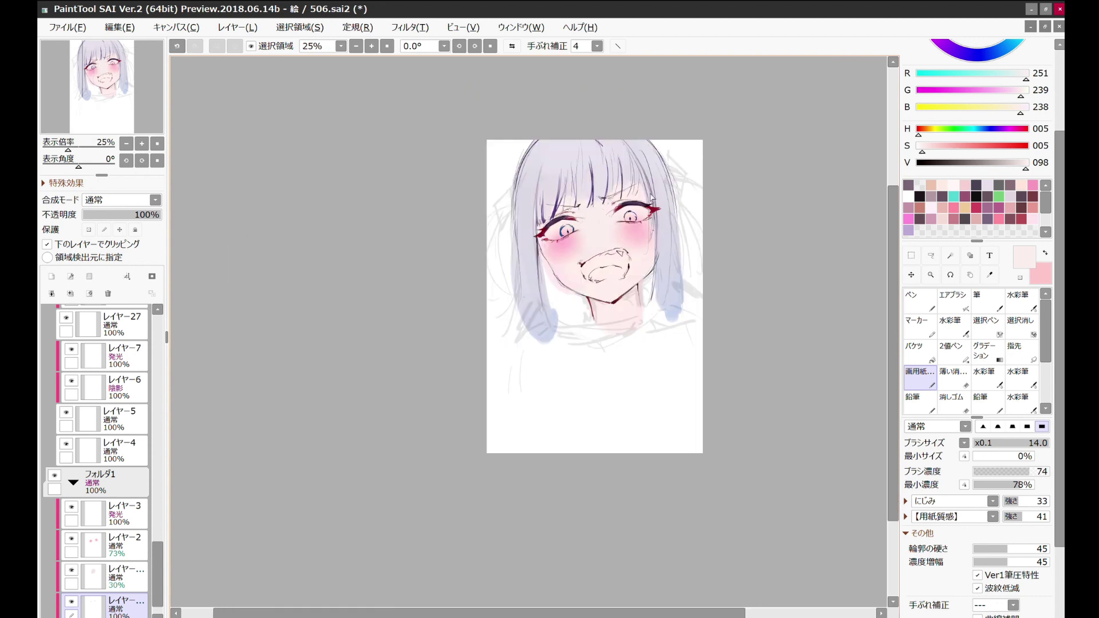
pyautogui.scroll(2, 585, 211)
pyautogui.keyDown('alt'); pyautogui.click(586, 211); pyautogui.keyUp('alt')
pyautogui.scroll(3, 979, 229)
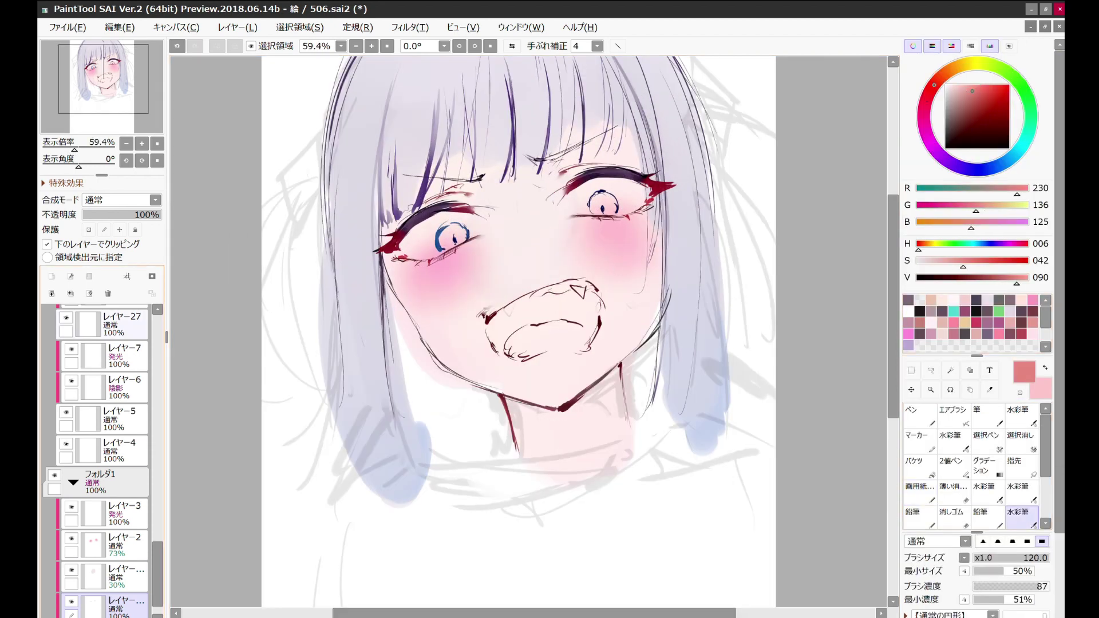
pyautogui.moveTo(435, 335); pyautogui.dragTo(458, 372)
pyautogui.moveTo(622, 309); pyautogui.dragTo(523, 394)
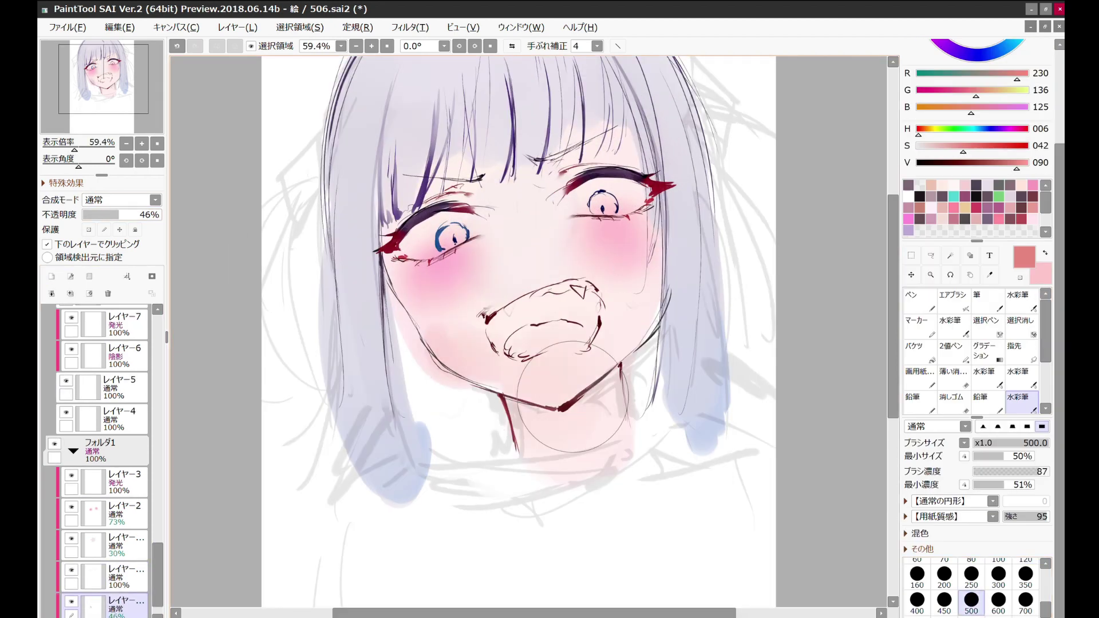
pyautogui.keyDown('alt'); pyautogui.click(595, 412); pyautogui.keyUp('alt')
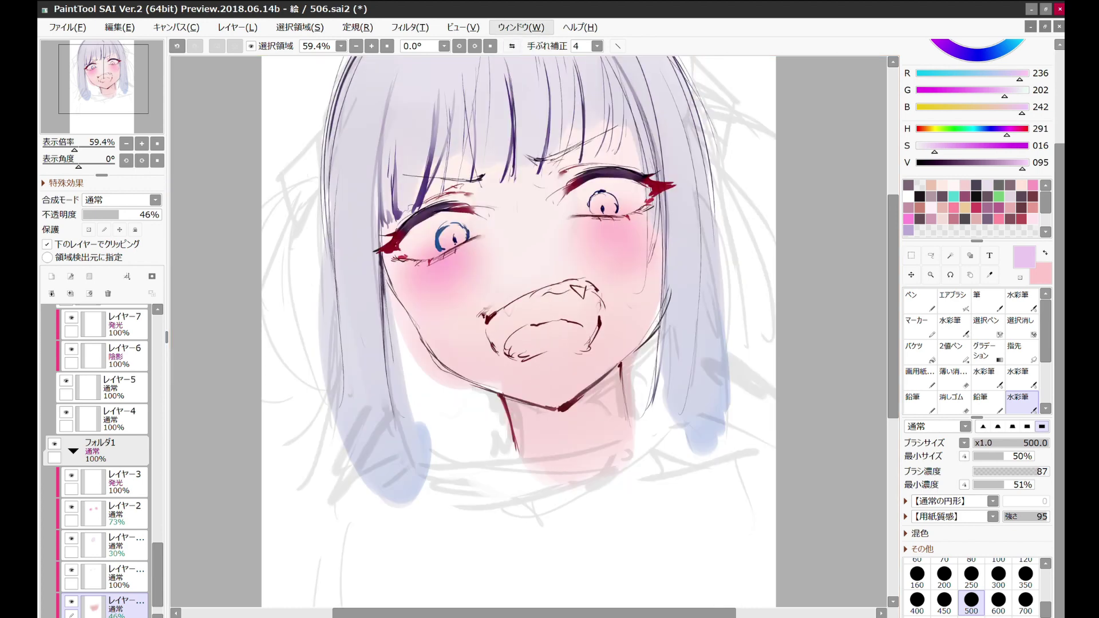
# Step: Merge the shading into レイヤー1 and blend the skin tones around the jaw with the watercolour brush at size 250
pyautogui.press('[')
pyautogui.press('[')
pyautogui.press('[')
pyautogui.press('[')
pyautogui.press('[')
pyautogui.keyDown('alt'); pyautogui.click(578, 389); pyautogui.keyUp('alt')
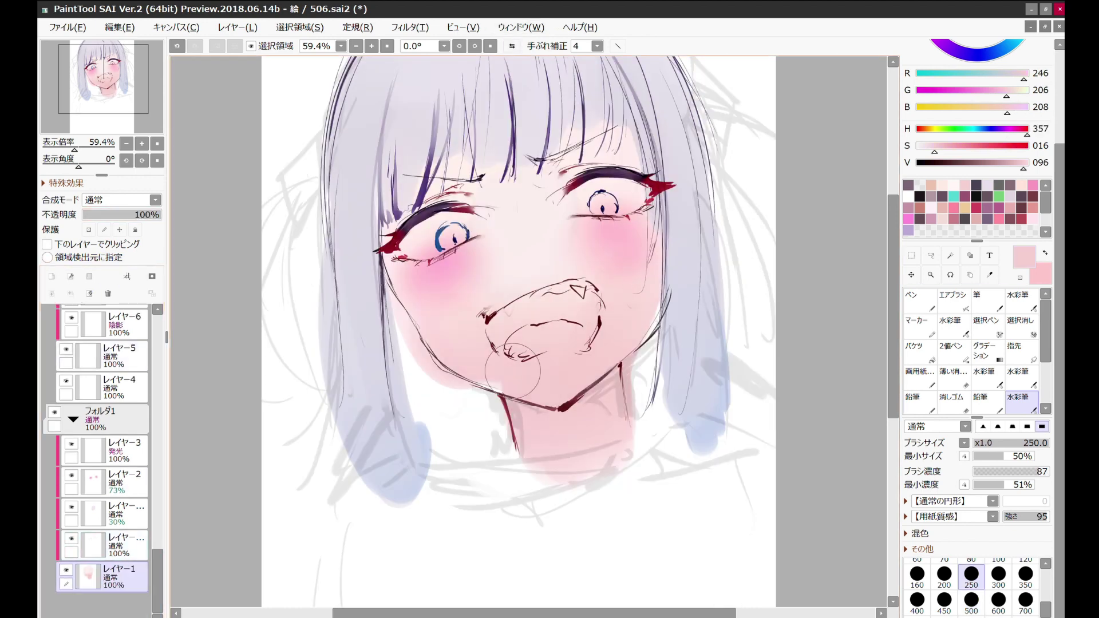
pyautogui.keyDown('alt'); pyautogui.click(638, 368); pyautogui.keyUp('alt')
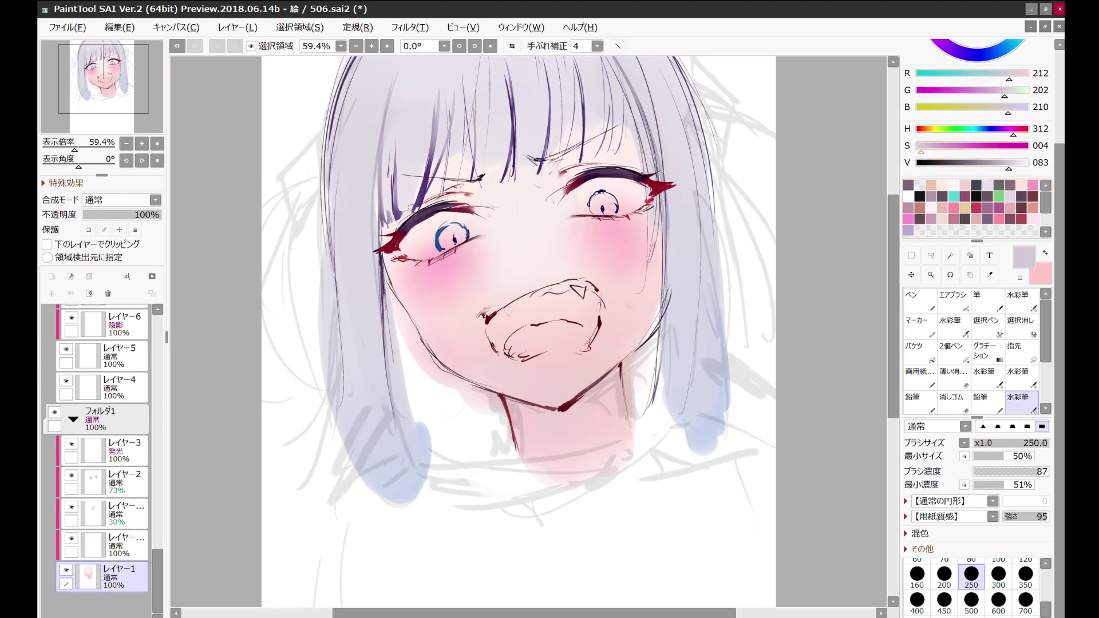
# Step: Paint a dusty rose shadow under the chin, over the neck and across the collar area on レイヤー1
pyautogui.press('m')
pyautogui.moveTo(607, 383)
pyautogui.mouseDown()
pyautogui.moveTo(567, 424)
pyautogui.moveTo(544, 504)
pyautogui.mouseUp()
pyautogui.press('c')
pyautogui.moveTo(601, 401)
pyautogui.mouseDown()
pyautogui.moveTo(557, 434)
pyautogui.moveTo(587, 493)
pyautogui.moveTo(578, 515)
pyautogui.moveTo(611, 461)
pyautogui.mouseUp()
pyautogui.press('c')
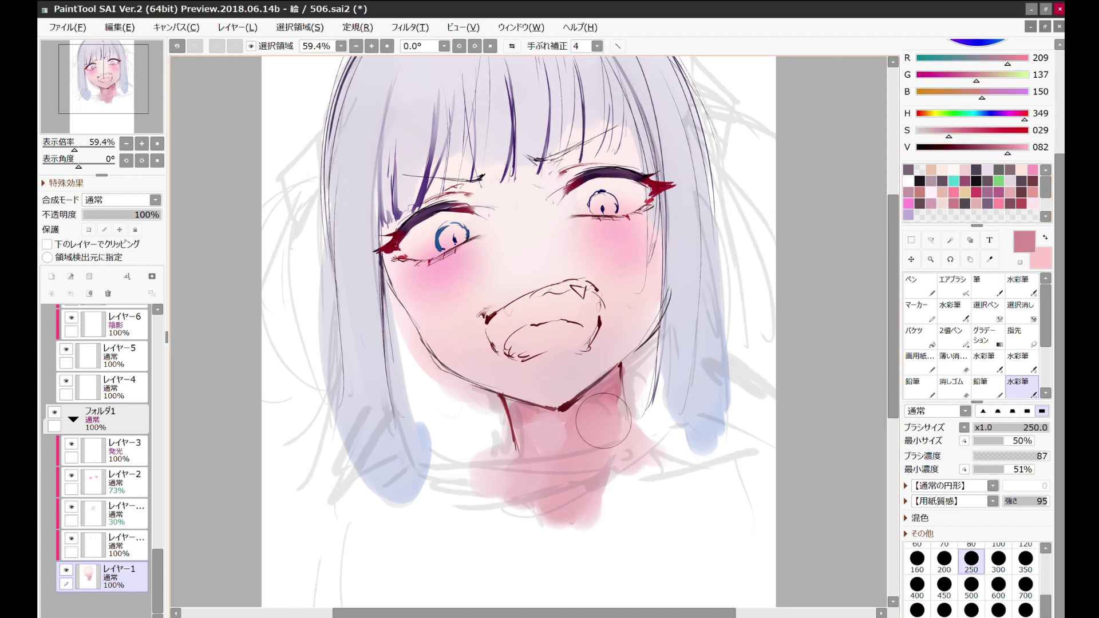
# Step: Deepen the lower neck shadow with mauve strokes at size 250 and sample a light pink for the face
pyautogui.press('m')
pyautogui.press('c')
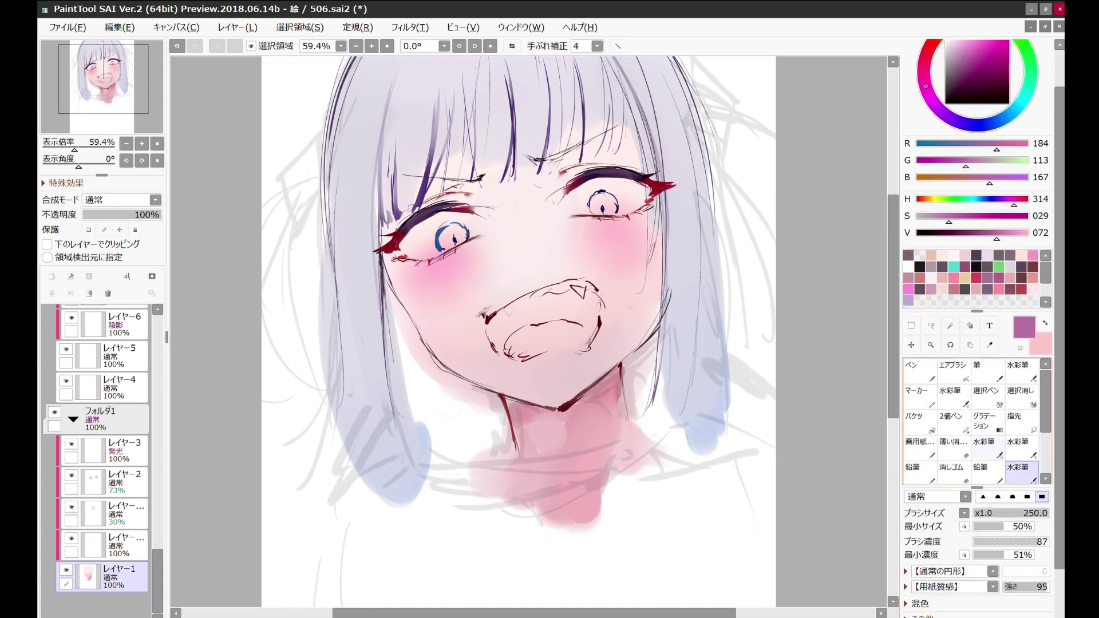
pyautogui.moveTo(567, 458); pyautogui.dragTo(516, 515)
pyautogui.moveTo(630, 447); pyautogui.dragTo(549, 533)
pyautogui.keyDown('alt'); pyautogui.click(573, 229); pyautogui.keyUp('alt')
pyautogui.scroll(-1, 560, 203)
pyautogui.scroll(2, 560, 203)
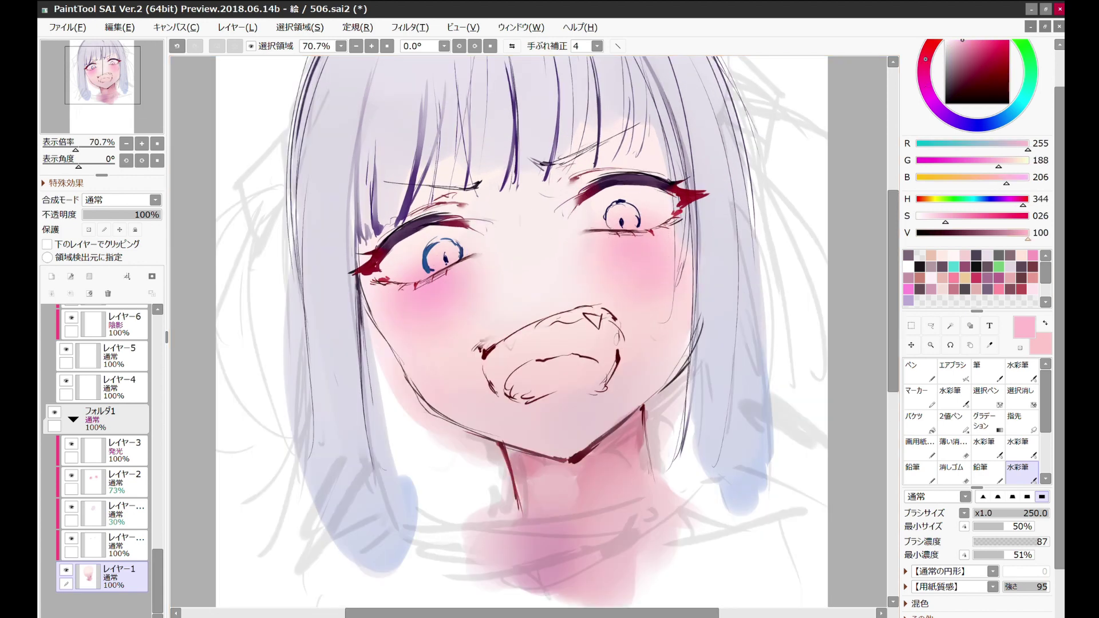
# Step: Paint a soft rose shadow on the nose bridge on レイヤー1 with the watercolour brush at size 250 and save the drawing
pyautogui.keyDown('alt'); pyautogui.click(678, 224); pyautogui.keyUp('alt')
pyautogui.press('m')
pyautogui.press('c')
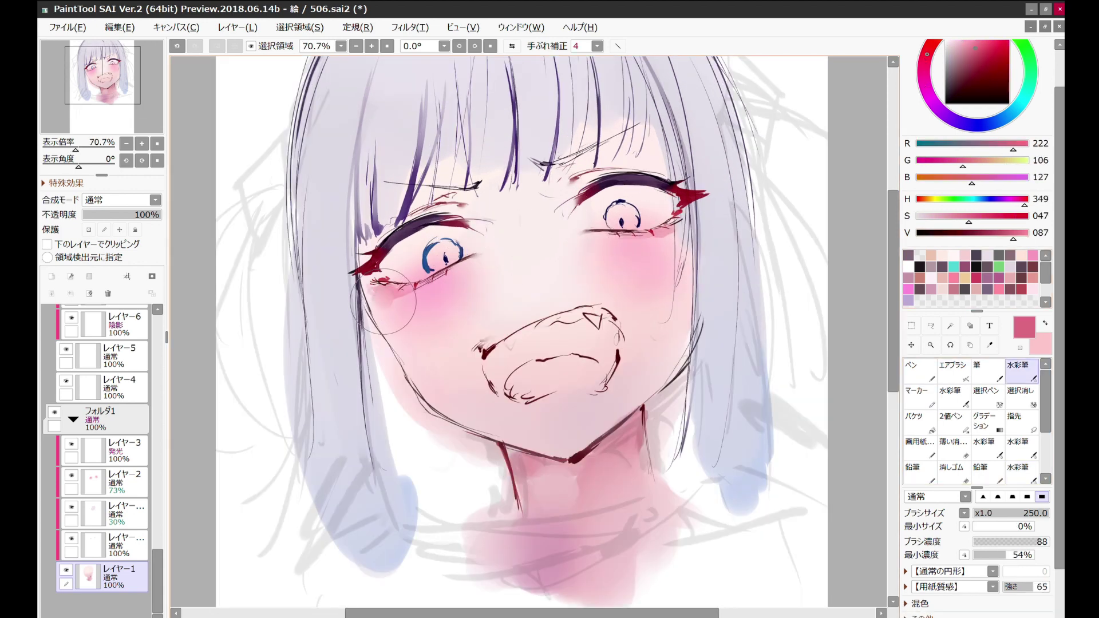
pyautogui.press('m')
pyautogui.press('c')
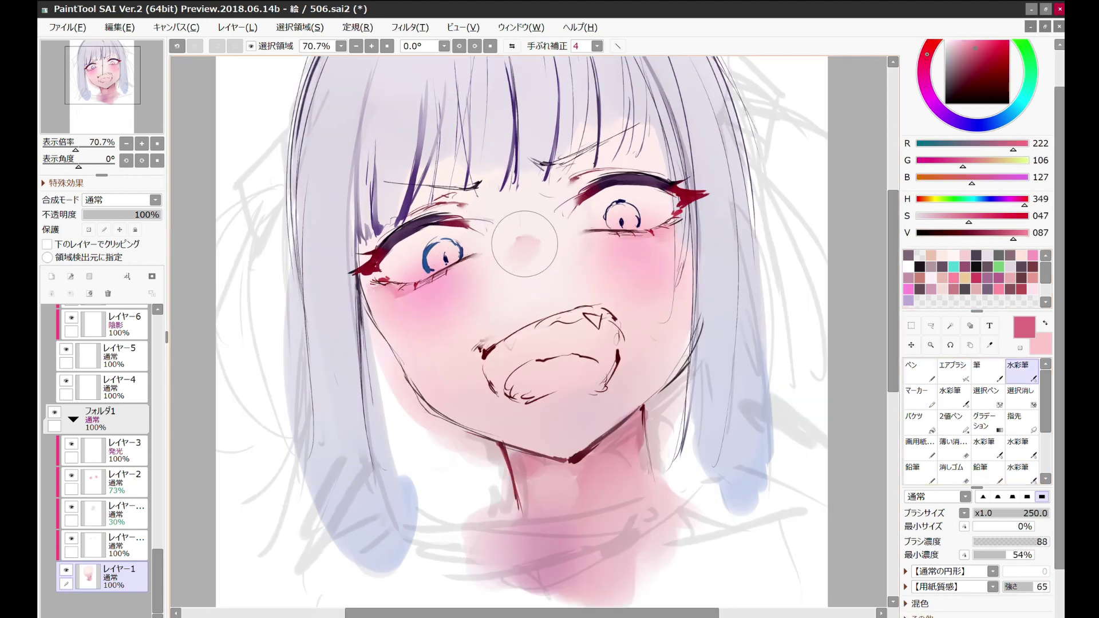
pyautogui.scroll(-3, 573, 216)
pyautogui.scroll(3, 573, 216)
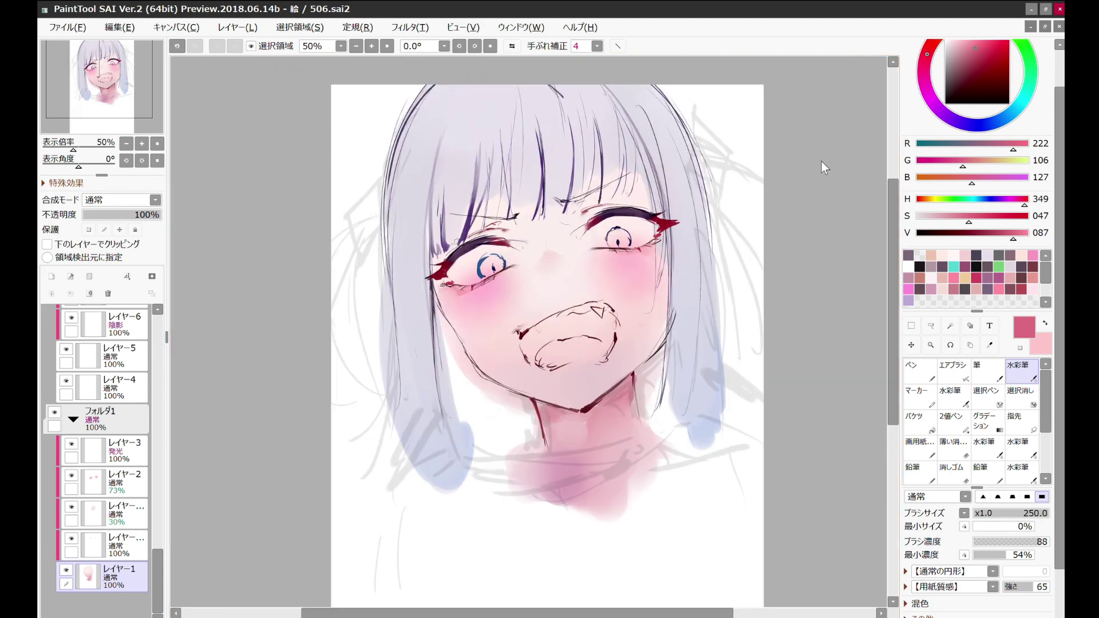
pyautogui.hotkey('ctrl', 's')
# Step: Mask the upper lashes of the blue-iris eye on レイヤー40 with the selection pen, free-transform them and deselect
pyautogui.keyDown('ctrl'); pyautogui.click(458, 278); pyautogui.keyUp('ctrl')
pyautogui.press('s')
pyautogui.moveTo(410, 286)
pyautogui.mouseDown()
pyautogui.moveTo(507, 260)
pyautogui.moveTo(418, 225)
pyautogui.moveTo(395, 252)
pyautogui.mouseUp()
pyautogui.hotkey('ctrl', 't')
pyautogui.press('Return')
pyautogui.hotkey('ctrl', 'd')
# Step: Check the face mirrored, then mask the other eye's upper lashes with the selection pen at size 500 and free-transform them
pyautogui.press('h')
pyautogui.press('h')
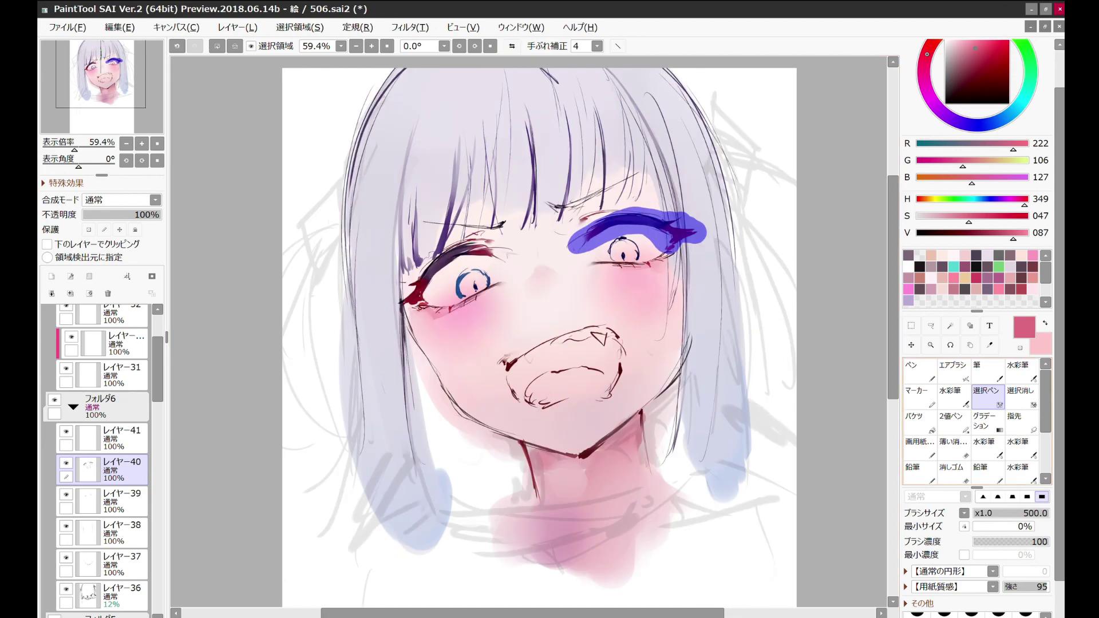
pyautogui.hotkey('ctrl', 't')
pyautogui.press('Return')
pyautogui.press('e')
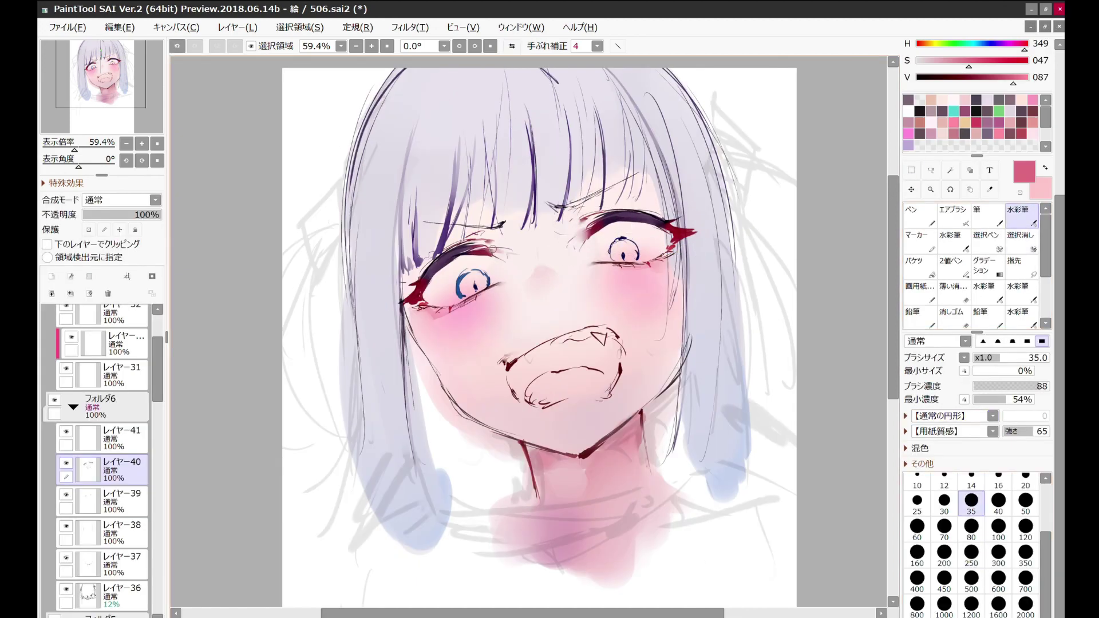
# Step: Thicken both eyebrows on レイヤー40 with muted purple marker strokes at size 35, checking them in mirrored view
pyautogui.scroll(1, 573, 243)
pyautogui.press('m')
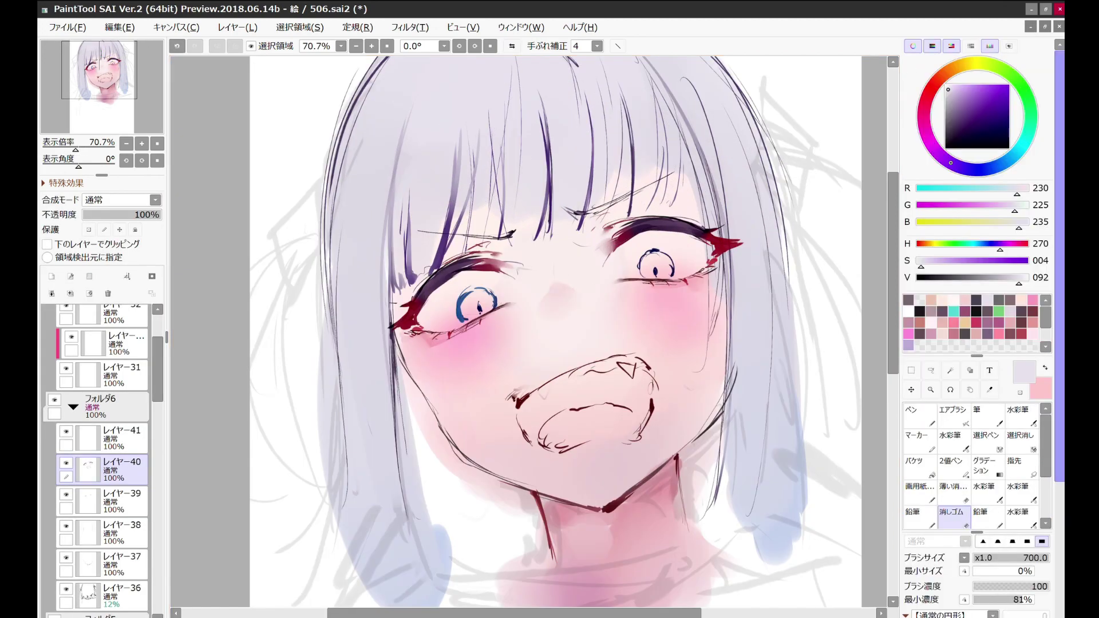
pyautogui.press('h')
pyautogui.press(']')
pyautogui.press(']')
pyautogui.press(']')
pyautogui.press(']')
pyautogui.press(']')
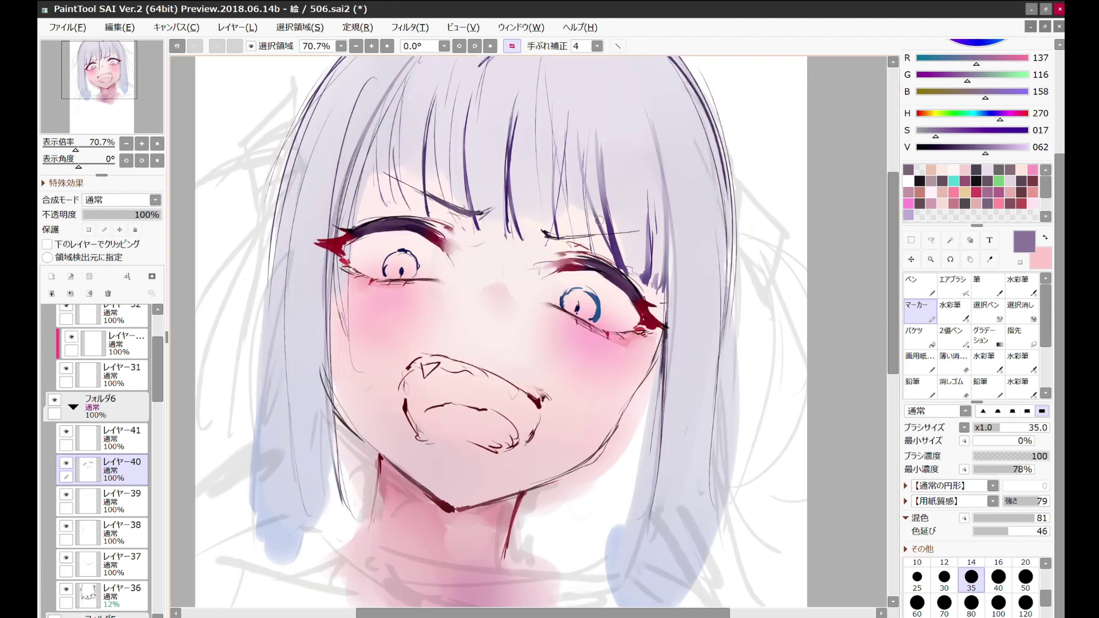
pyautogui.press('h')
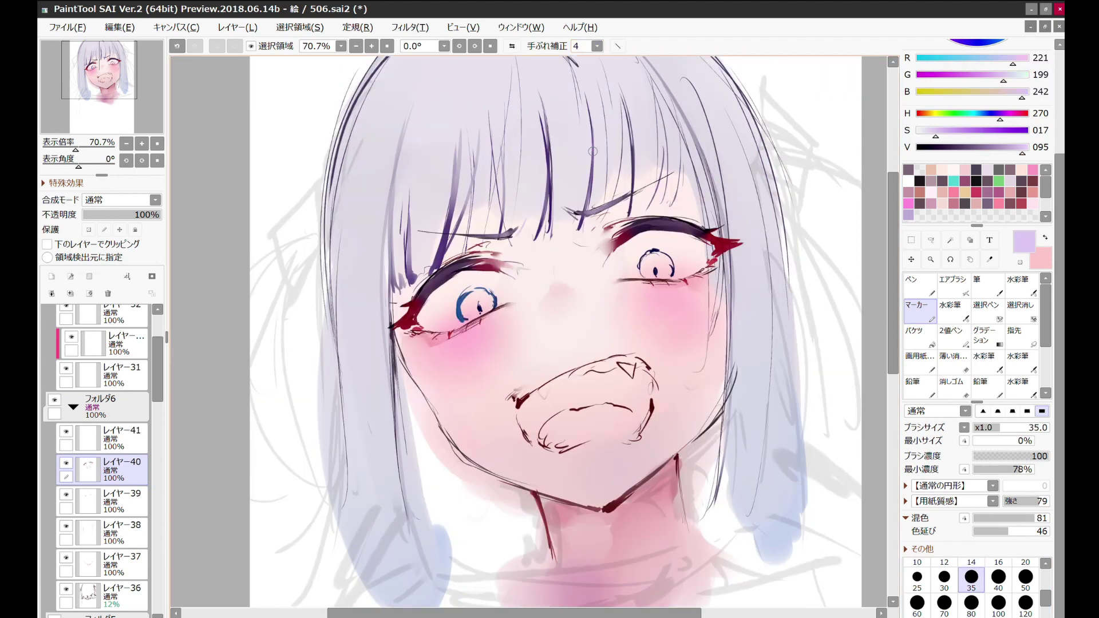
# Step: Shade the skin between the eyebrows rose on a clipping layer at 88% opacity with the watercolour brush at size 250
pyautogui.scroll(-1, 593, 151)
pyautogui.keyDown('alt'); pyautogui.click(601, 99); pyautogui.keyUp('alt')
pyautogui.keyDown('alt'); pyautogui.click(654, 273); pyautogui.keyUp('alt')
pyautogui.press('v')
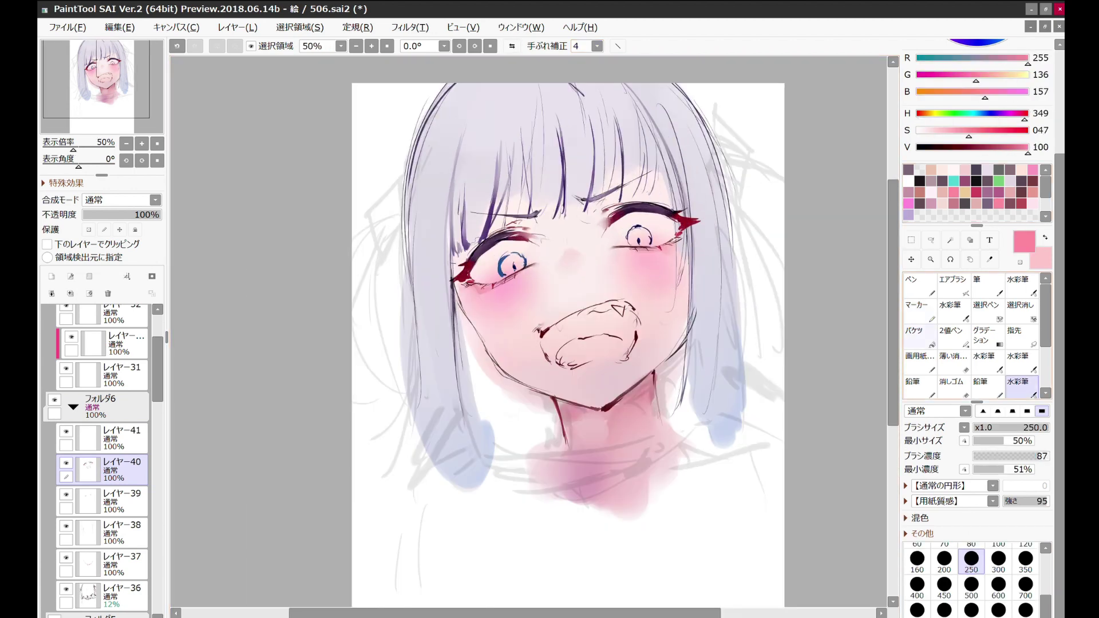
pyautogui.click(971, 616)
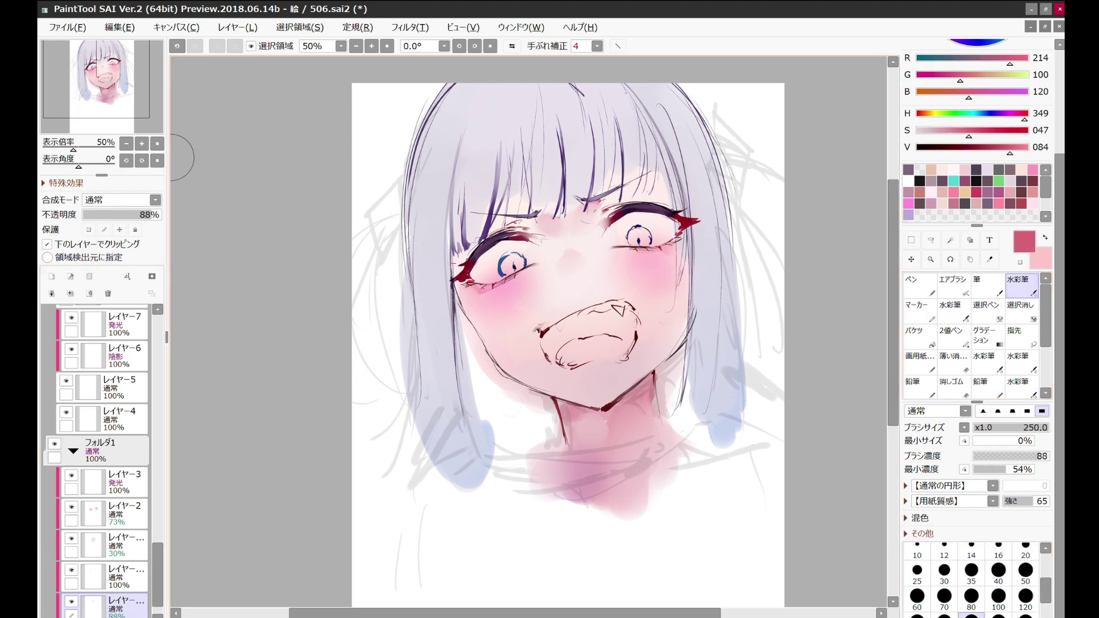
# Step: Free-transform the clipped layer around the brows and eyelids, and reselect the 88% shading layer with a rose colour
pyautogui.keyDown('alt'); pyautogui.click(508, 224); pyautogui.keyUp('alt')
pyautogui.keyDown('ctrl'); pyautogui.click(492, 238); pyautogui.keyUp('ctrl')
pyautogui.hotkey('ctrl', 't')
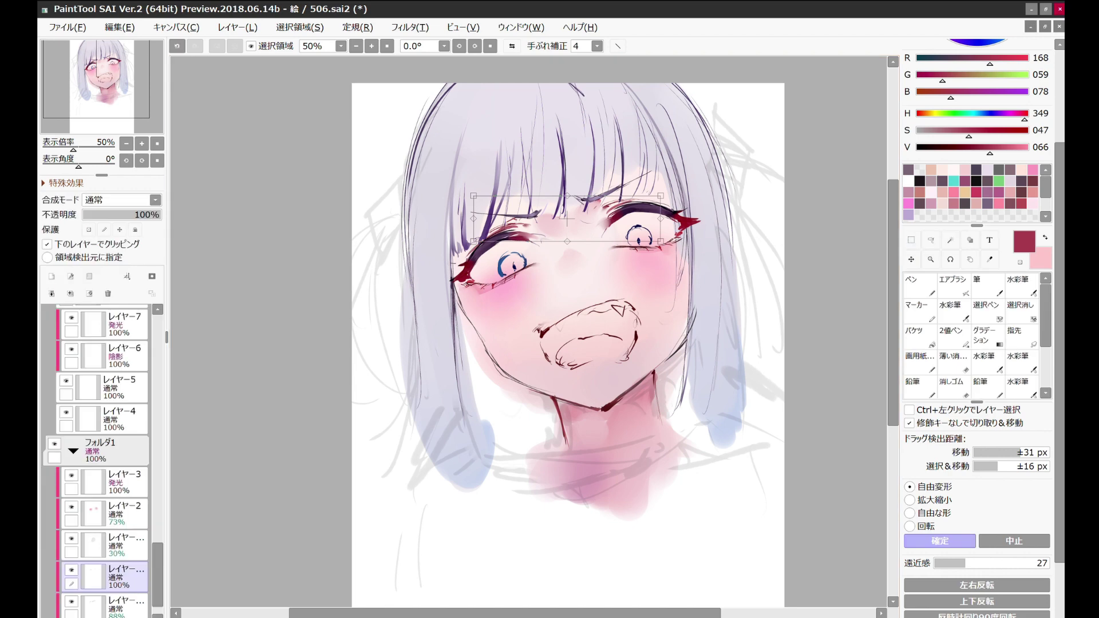
pyautogui.press('Return')
pyautogui.keyDown('alt'); pyautogui.click(492, 230); pyautogui.keyUp('alt')
pyautogui.keyDown('ctrl'); pyautogui.click(492, 229); pyautogui.keyUp('ctrl')
pyautogui.scroll(1, 555, 168)
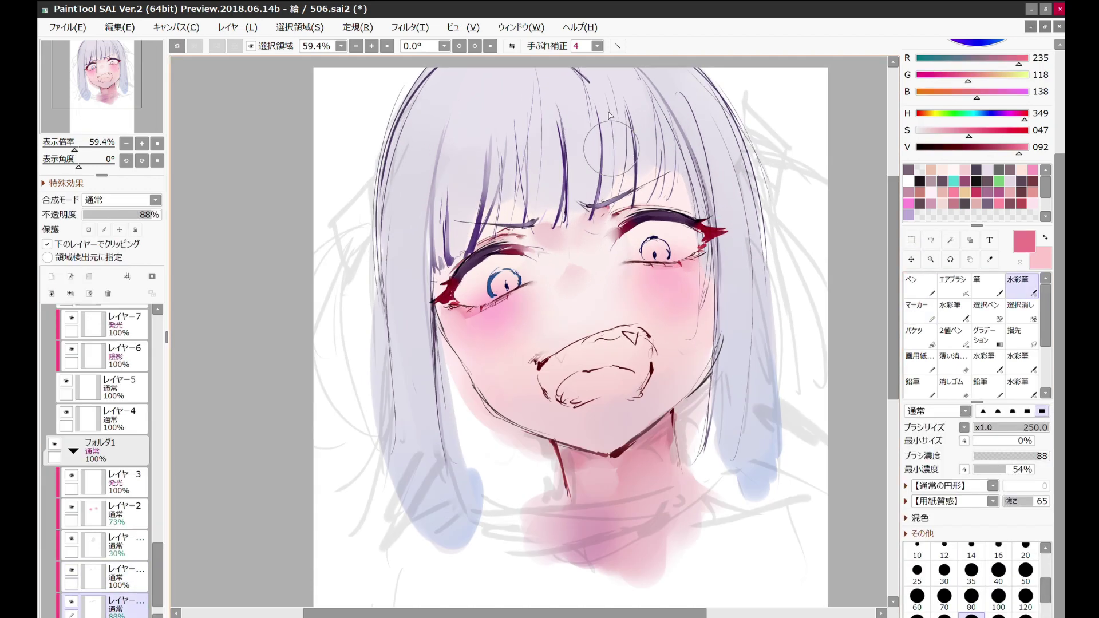
# Step: Draw a small dark red nose mark on レイヤー1 with the marker at size 35 and soften it with the watercolour brush
pyautogui.click(919, 361)
pyautogui.keyDown('alt'); pyautogui.click(567, 287); pyautogui.keyUp('alt')
pyautogui.keyDown('ctrl'); pyautogui.click(567, 286); pyautogui.keyUp('ctrl')
pyautogui.press('m')
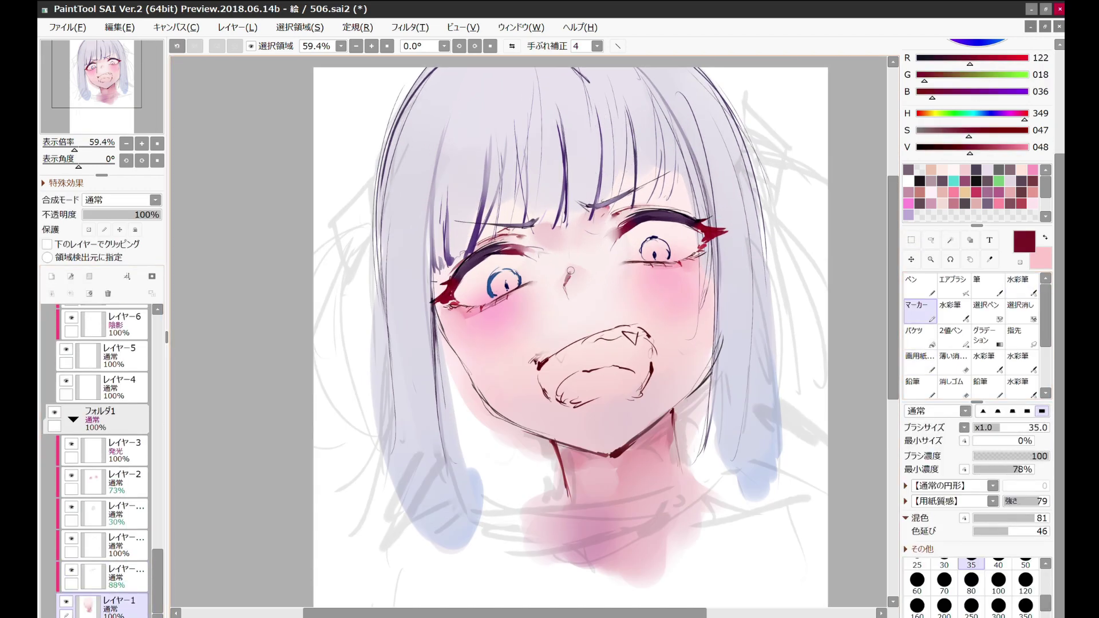
pyautogui.scroll(3, 569, 276)
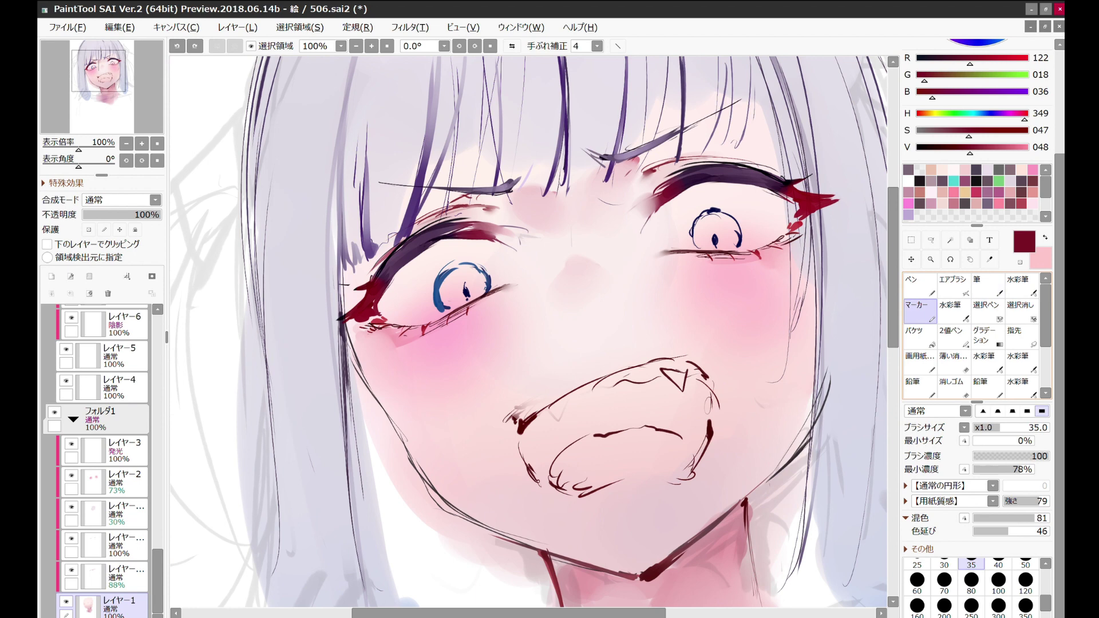
pyautogui.press('c')
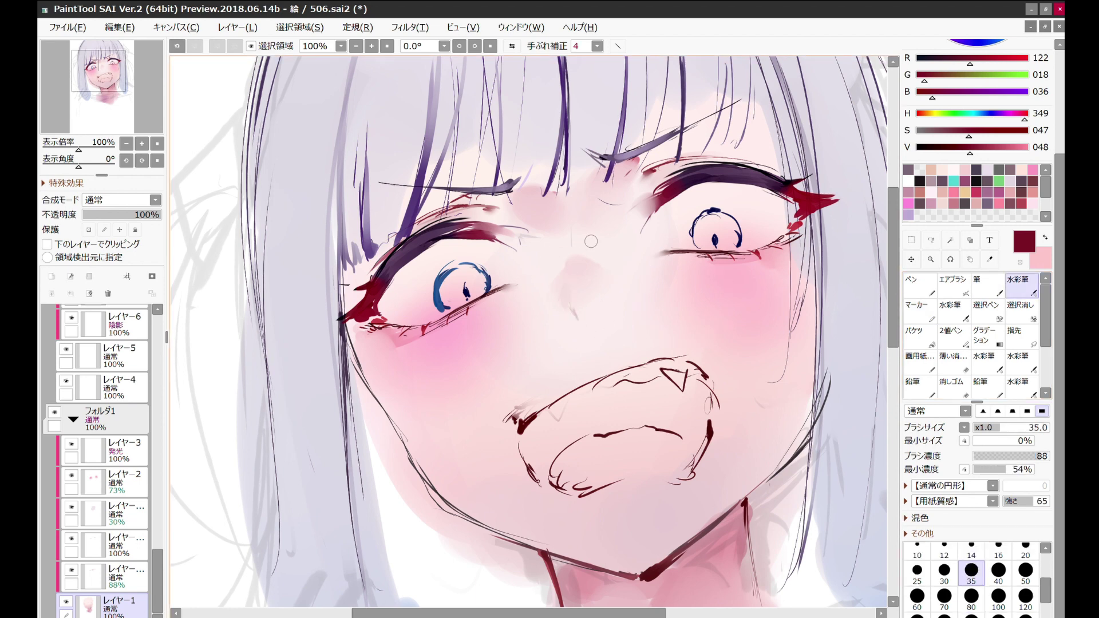
pyautogui.scroll(-5, 590, 240)
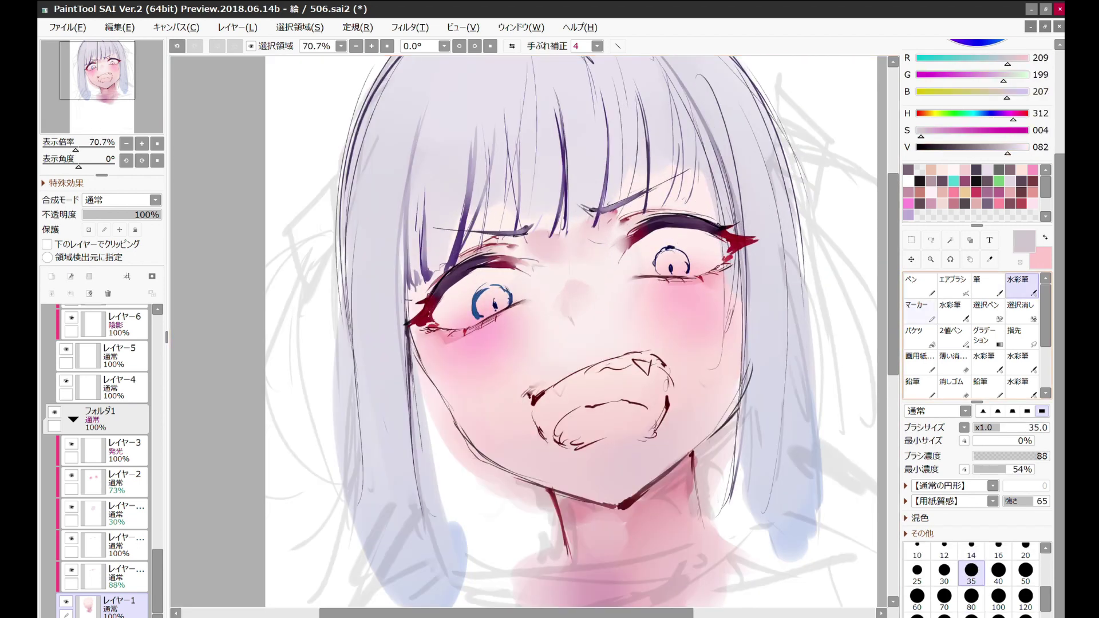
# Step: Fill both eye whites with light pinkish grey on レイヤー12, using the marker at size 250 and the watercolour brush up to size 100
pyautogui.press('m')
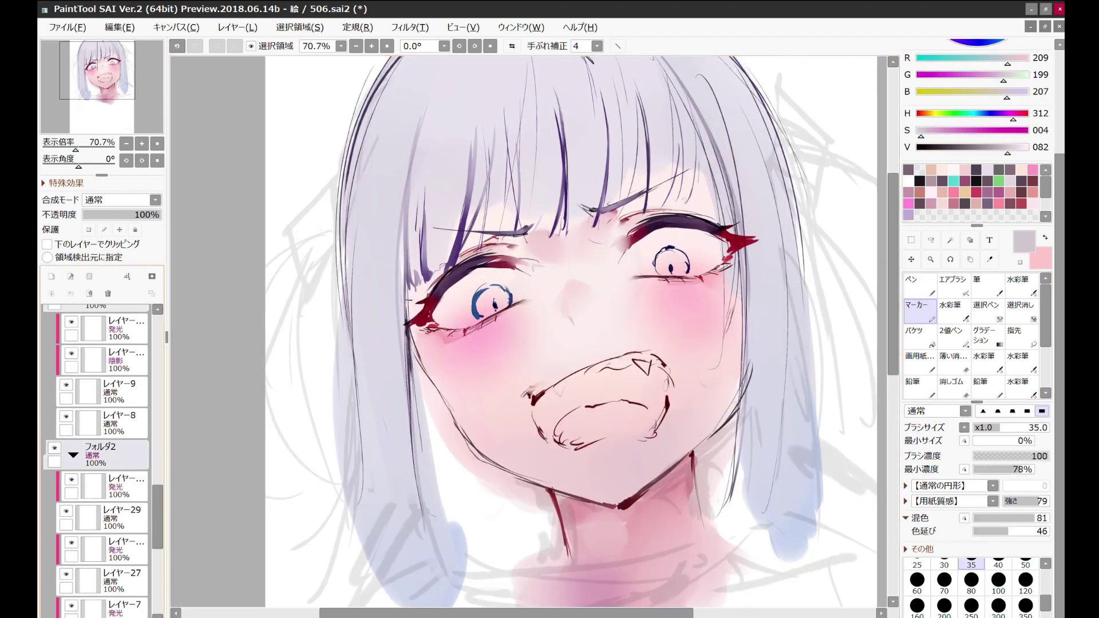
pyautogui.click(103, 404)
pyautogui.moveTo(427, 309); pyautogui.dragTo(518, 286)
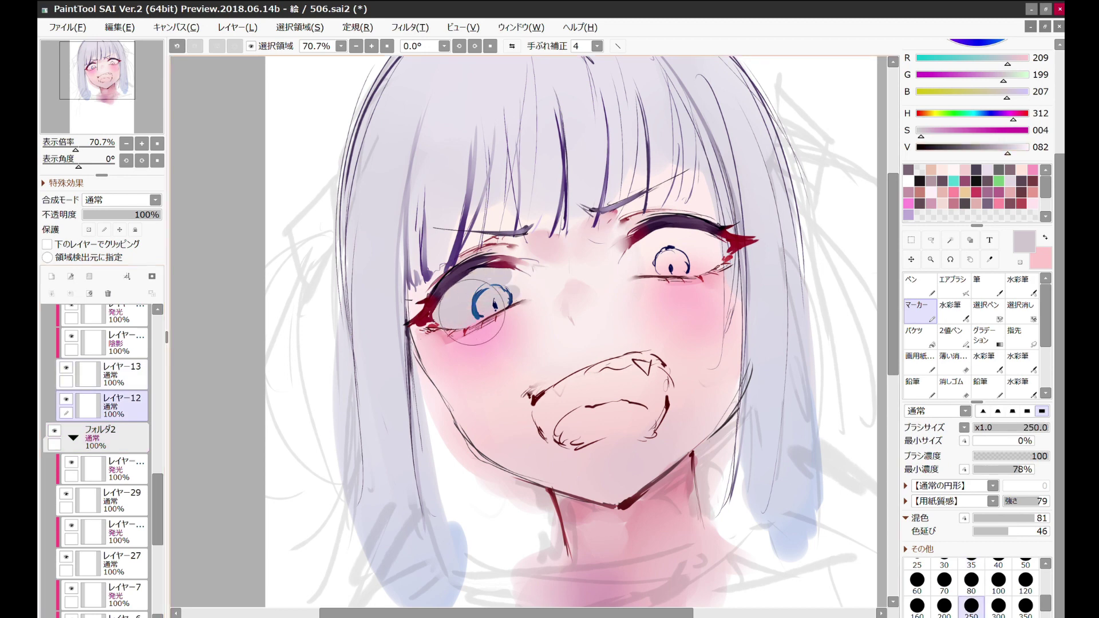
pyautogui.press('c')
pyautogui.press(']')
pyautogui.press(']')
pyautogui.press(']')
pyautogui.press(']')
pyautogui.press(']')
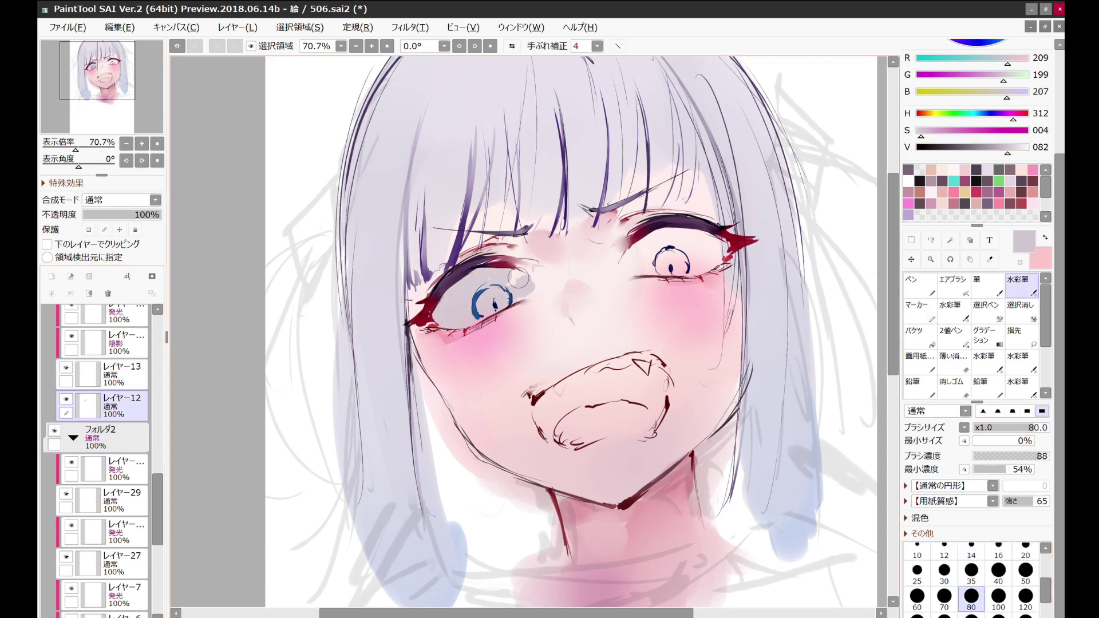
pyautogui.press(']')
pyautogui.moveTo(715, 252); pyautogui.dragTo(654, 257)
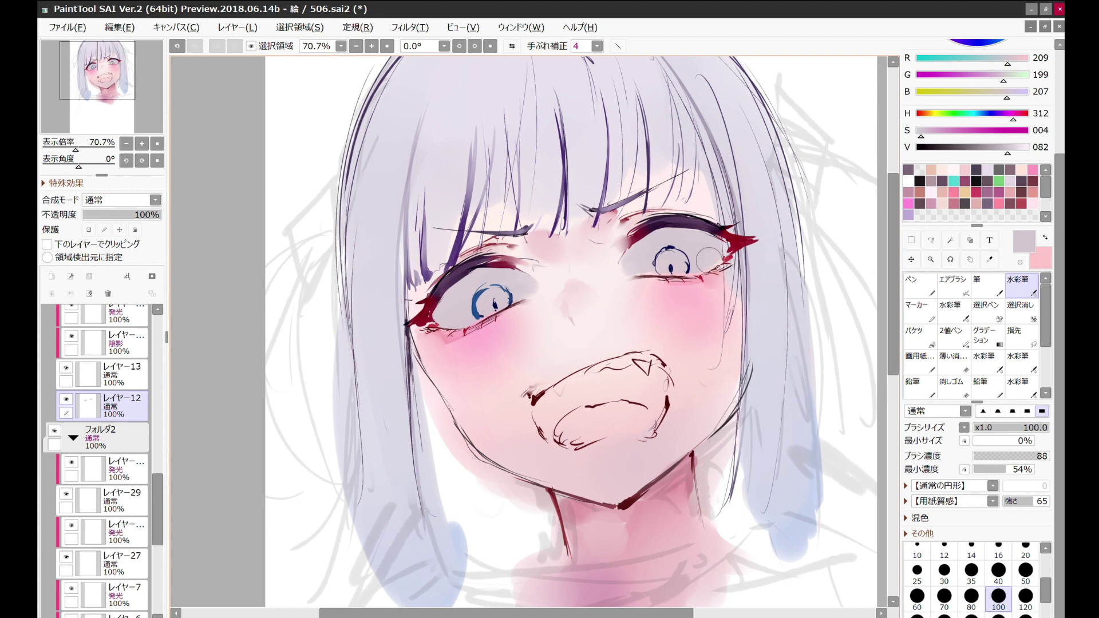
# Step: Lower レイヤー12 to 83% opacity and shade the upper eye whites mauve with the watercolour brush at size 60
pyautogui.press('v')
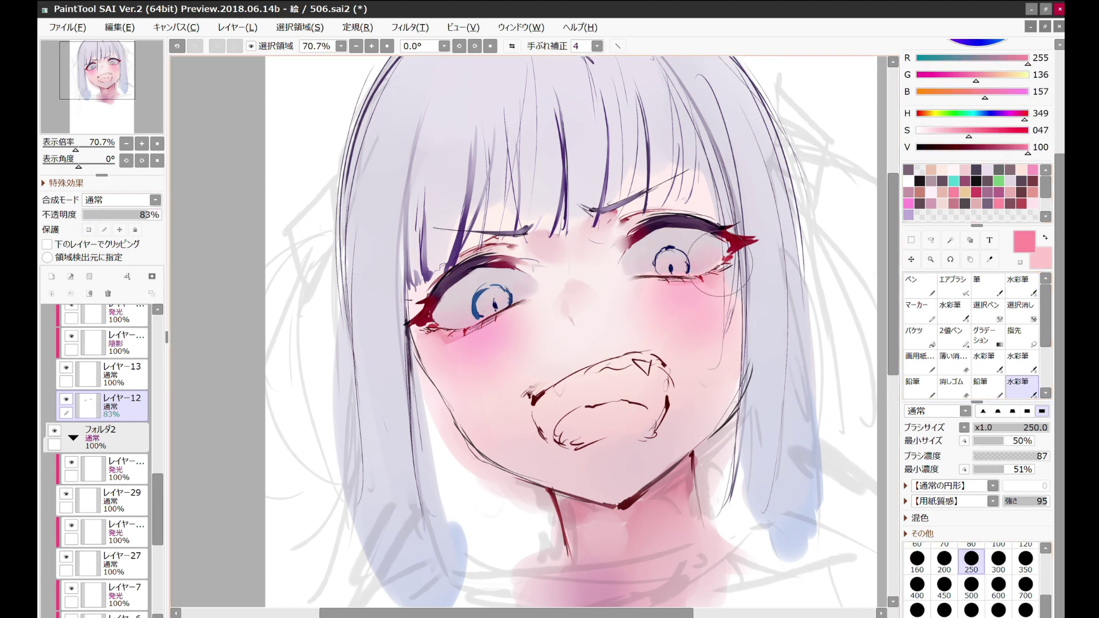
pyautogui.press('[')
pyautogui.press('[')
pyautogui.press('[')
pyautogui.press('[')
pyautogui.press('[')
pyautogui.keyDown('alt'); pyautogui.click(677, 253); pyautogui.keyUp('alt')
pyautogui.press('b')
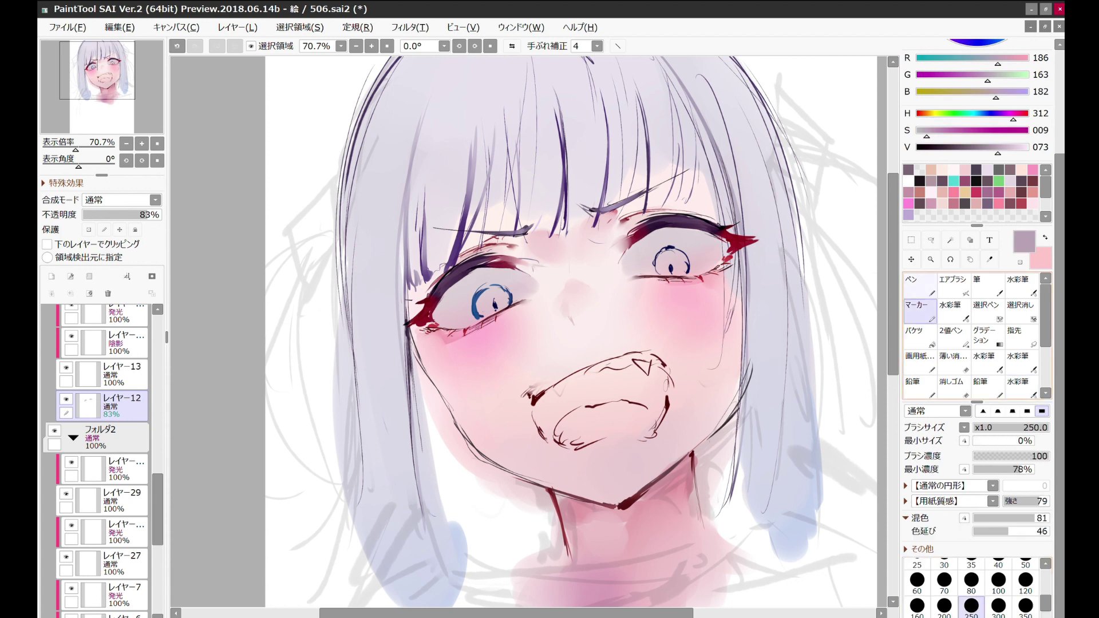
pyautogui.press('c')
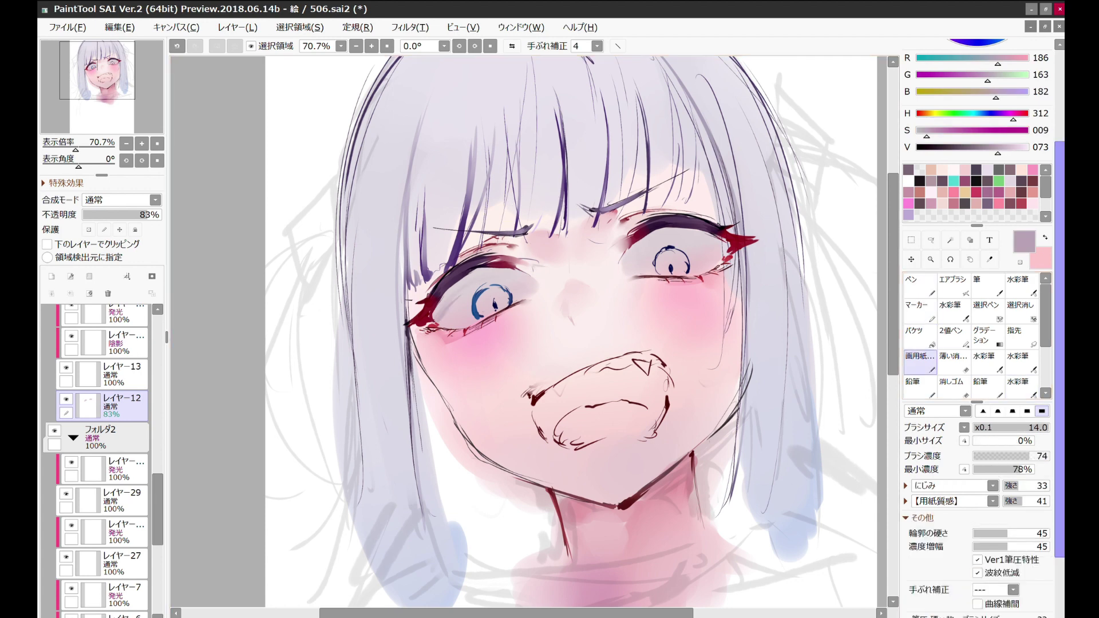
pyautogui.press('h')
pyautogui.press('h')
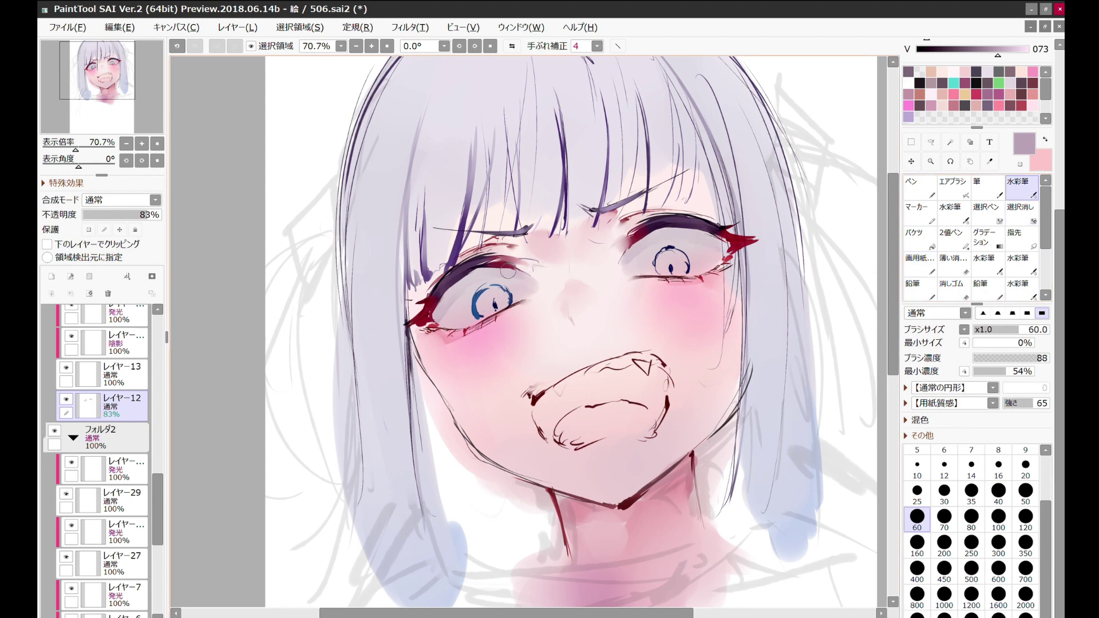
# Step: Paint blue tones into the middle of both upper lashes on レイヤー40 with the marker at size 35
pyautogui.scroll(-4, 523, 274)
pyautogui.scroll(1, 711, 161)
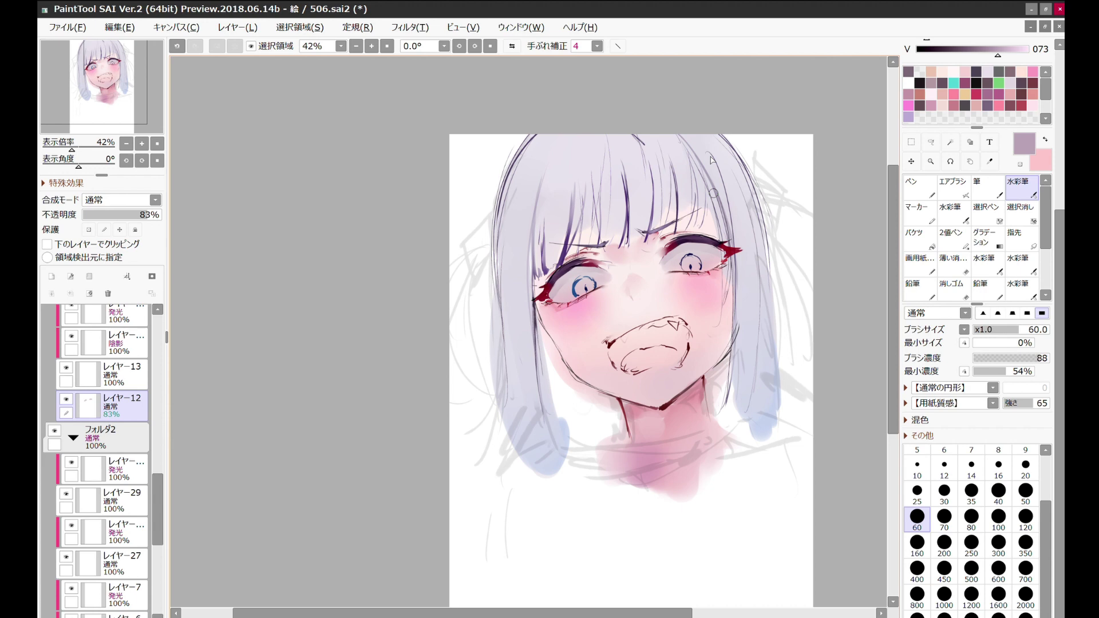
pyautogui.scroll(3, 712, 161)
pyautogui.keyDown('alt'); pyautogui.click(703, 276); pyautogui.keyUp('alt')
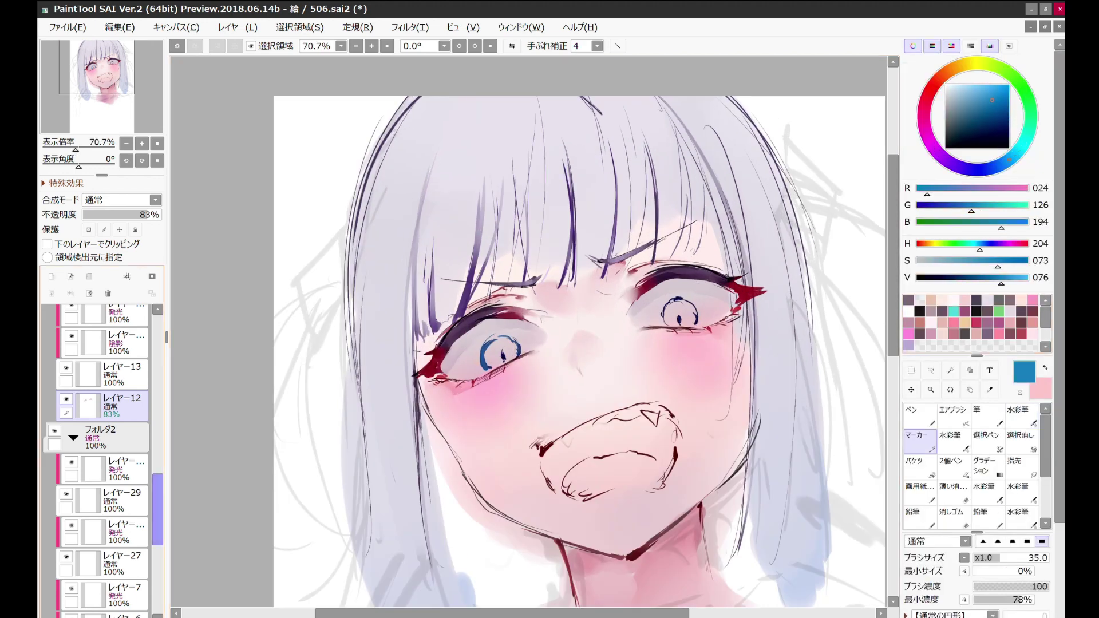
pyautogui.keyDown('alt'); pyautogui.click(469, 325); pyautogui.keyUp('alt')
pyautogui.press('h')
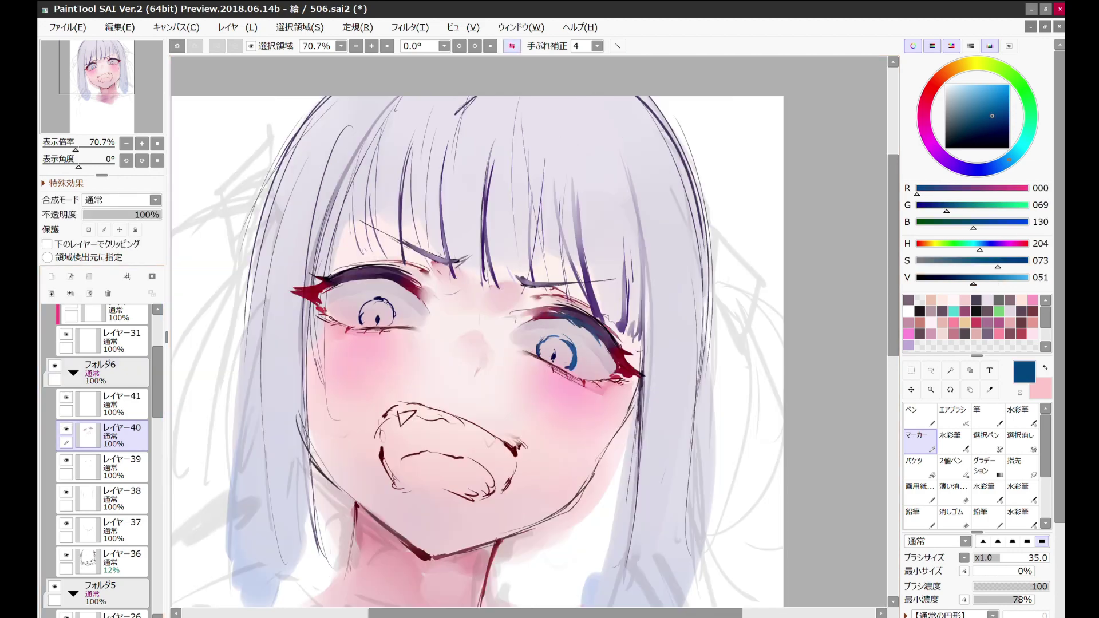
pyautogui.press('h')
pyautogui.keyDown('alt'); pyautogui.click(681, 277); pyautogui.keyUp('alt')
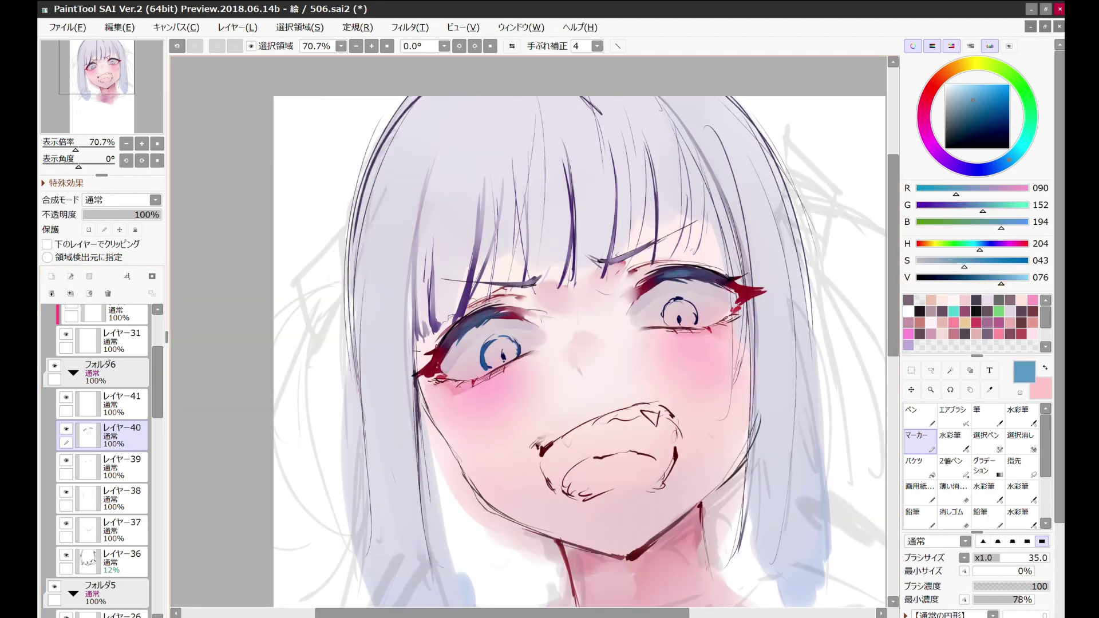
pyautogui.hotkey('ctrl', '-')
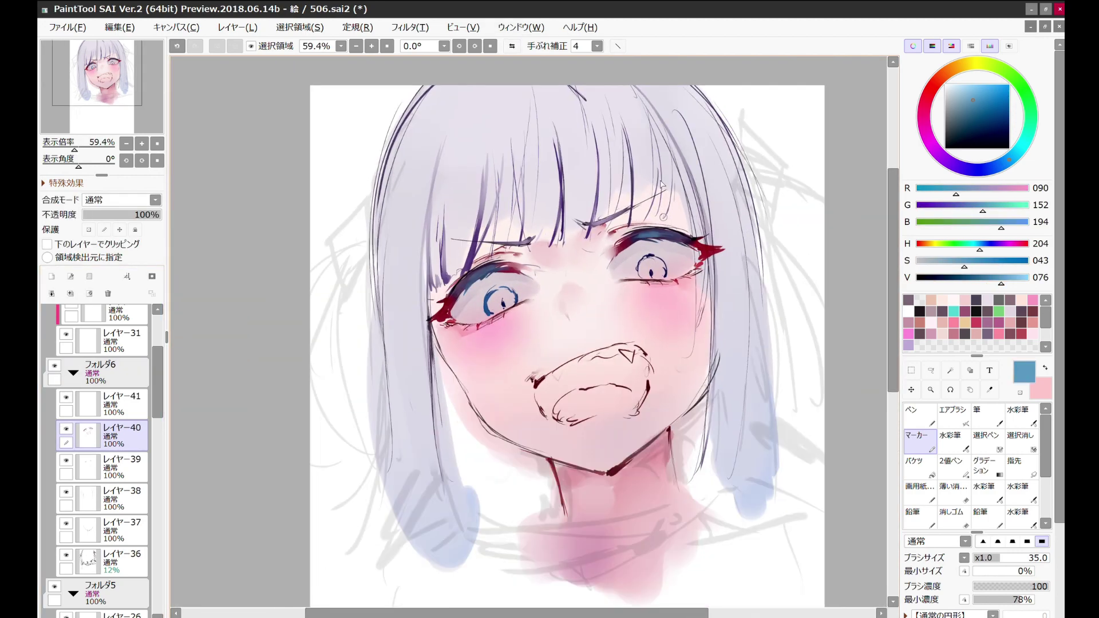
# Step: Add muted red accents to the upper lash corners on レイヤー40 with the marker at size 35
pyautogui.keyDown('alt'); pyautogui.click(615, 115); pyautogui.keyUp('alt')
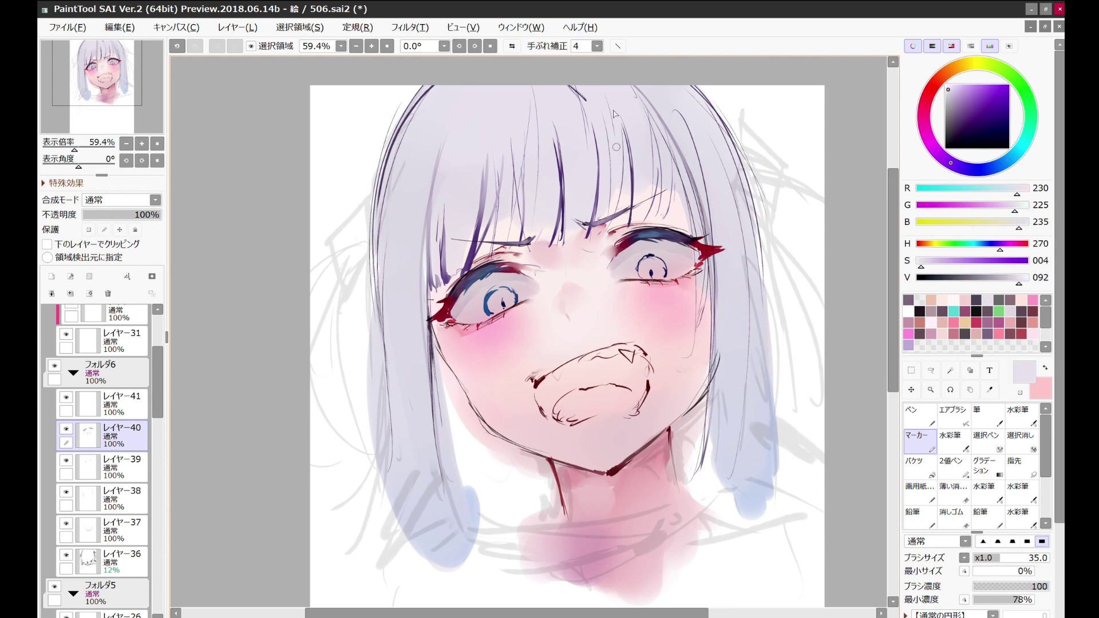
pyautogui.keyDown('alt'); pyautogui.click(631, 240); pyautogui.keyUp('alt')
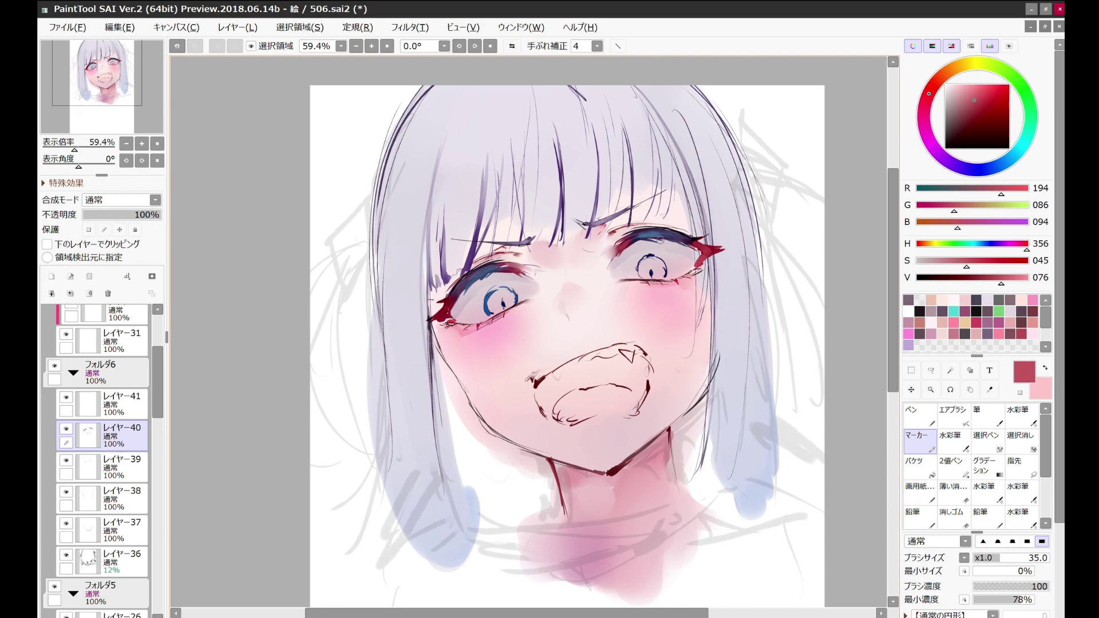
pyautogui.hotkey('ctrl', '+')
pyautogui.hotkey('ctrl', '+')
pyautogui.hotkey('ctrl', '+')
pyautogui.hotkey('ctrl', '+')
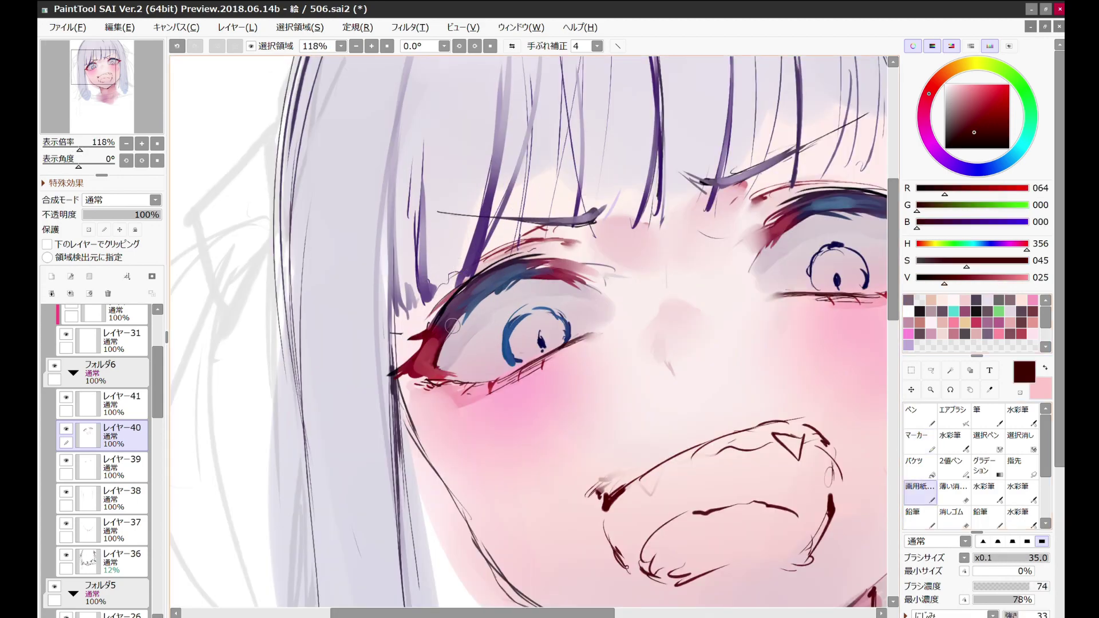
# Step: Refine the lashes in mirrored view with dark red 画用紙 brush strokes at size 35 and sample pale peach for the marker
pyautogui.click(512, 46)
pyautogui.click(512, 45)
pyautogui.click(512, 46)
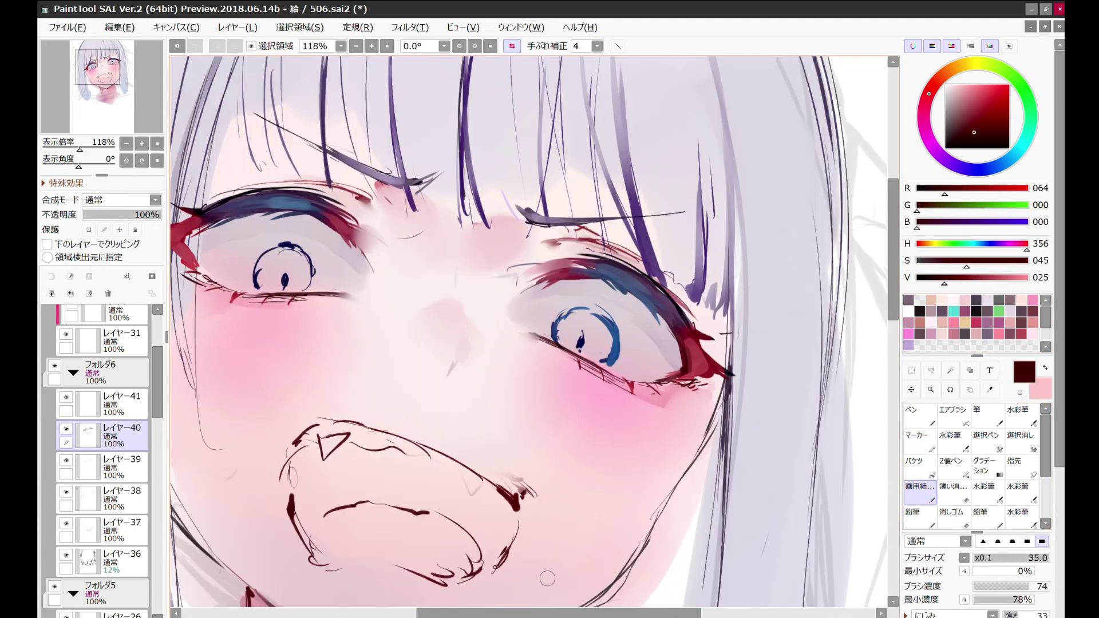
pyautogui.keyDown('alt'); pyautogui.click(321, 172); pyautogui.keyUp('alt')
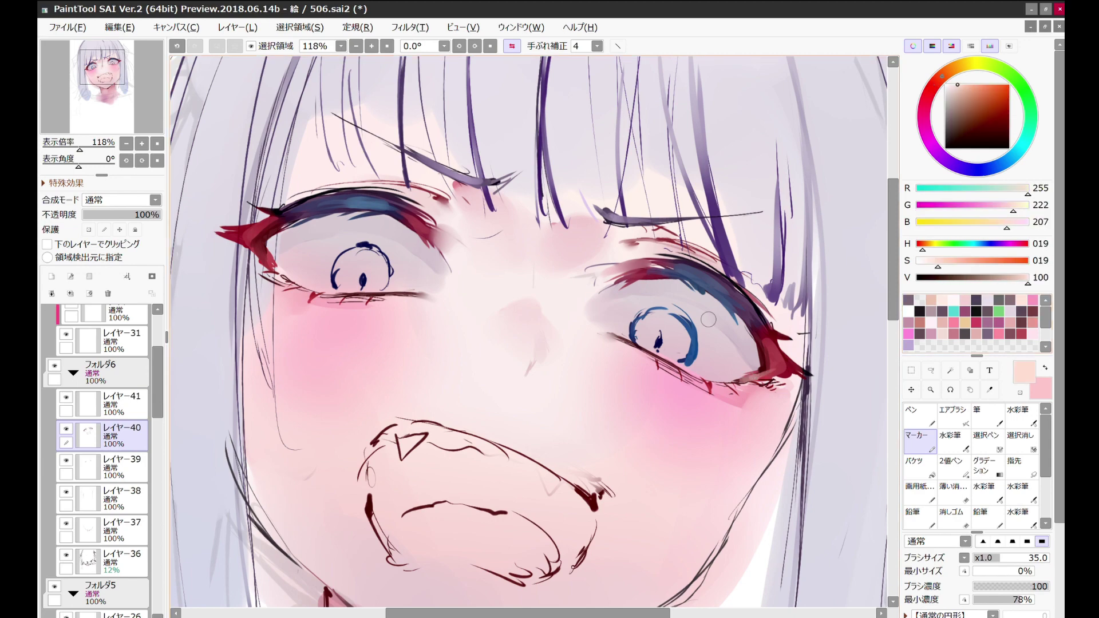
pyautogui.press('h')
pyautogui.hotkey('ctrl', '-')
pyautogui.hotkey('ctrl', '-')
pyautogui.hotkey('ctrl', '-')
pyautogui.hotkey('ctrl', '-')
pyautogui.hotkey('ctrl', '-')
pyautogui.hotkey('ctrl', '-')
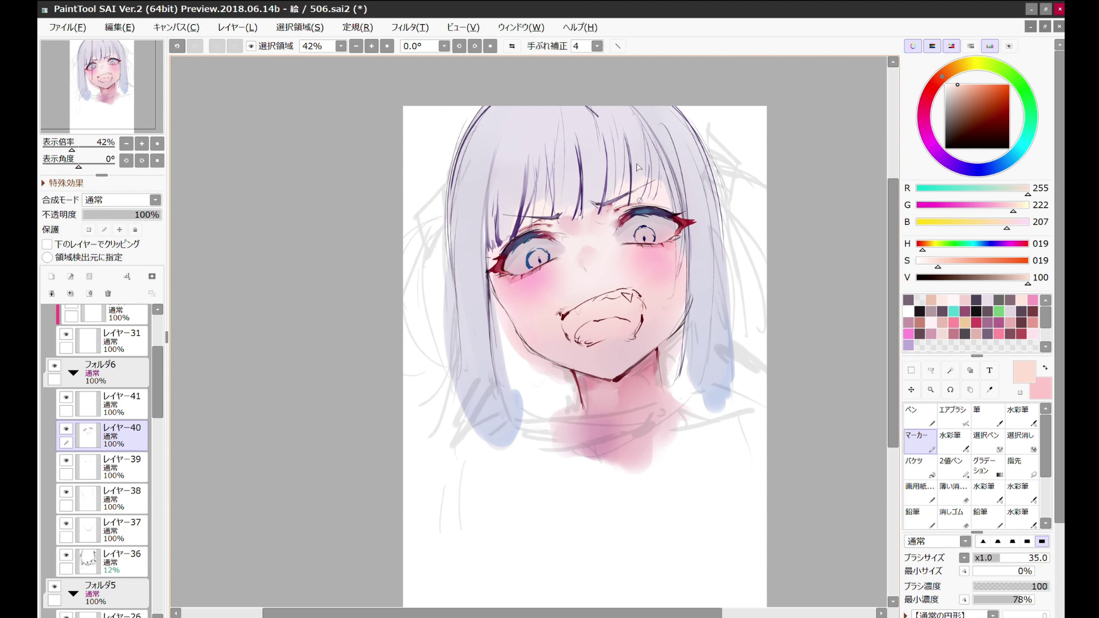
# Step: Sample the lavender hair colour and draw dark purple strands through the bangs on レイヤー17 with the 画用紙 brush at size 14
pyautogui.keyDown('alt'); pyautogui.click(542, 175); pyautogui.keyUp('alt')
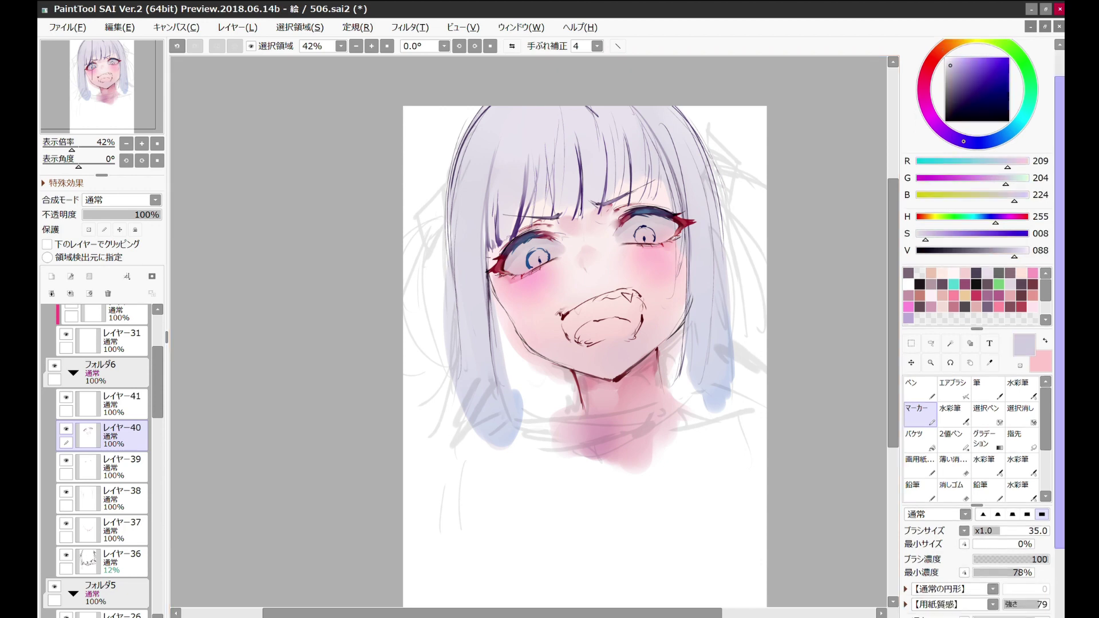
pyautogui.press('h')
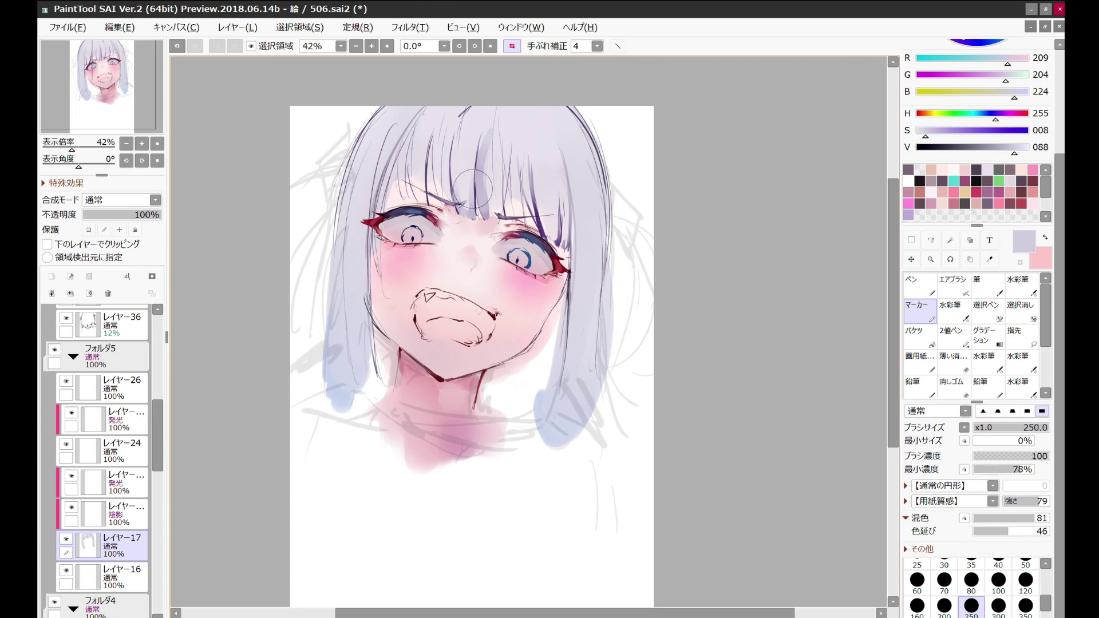
pyautogui.scroll(2, 513, 107)
pyautogui.click(919, 360)
pyautogui.moveTo(1015, 150); pyautogui.dragTo(949, 150)
pyautogui.press('[')
pyautogui.press('[')
pyautogui.press('[')
pyautogui.press('[')
pyautogui.press('[')
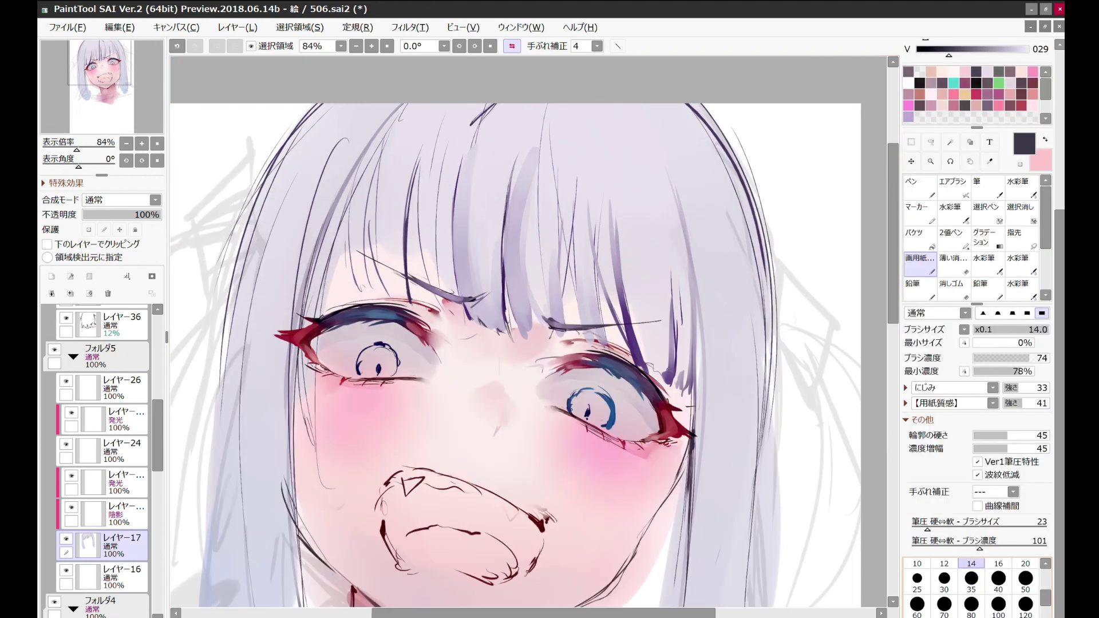
# Step: Add purple accents to the outer bang strands on レイヤー17 with the marker at size 35, checking the mirrored view
pyautogui.press('h')
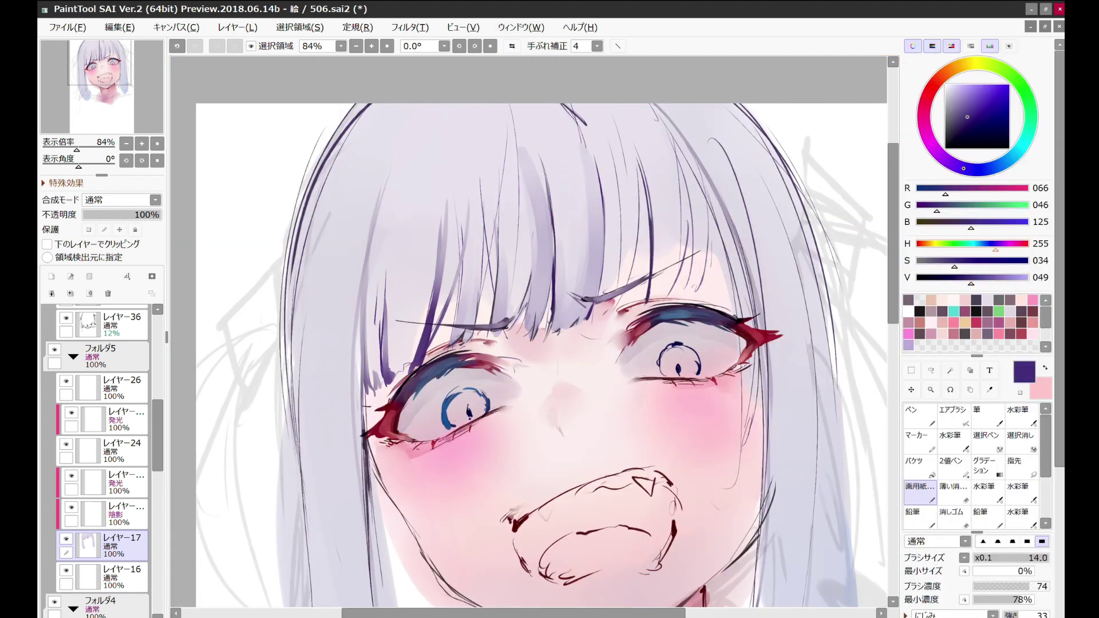
pyautogui.press('m')
pyautogui.press('h')
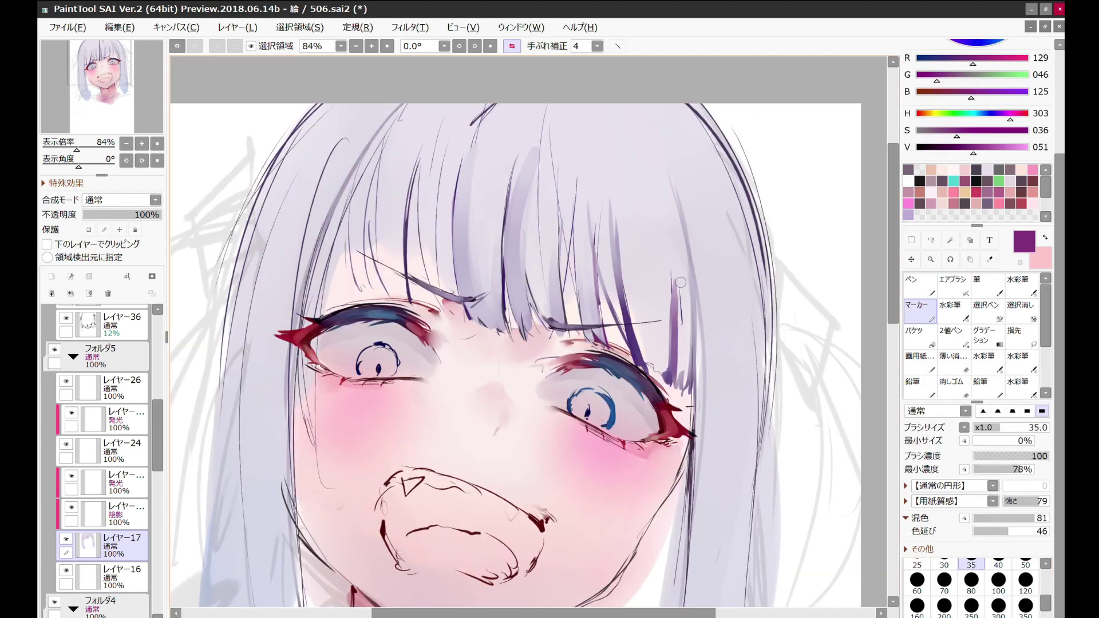
# Step: Sample pale lavender and soften the bangs and crown with the watercolour brush at size 250
pyautogui.keyDown('alt'); pyautogui.click(551, 280); pyautogui.keyUp('alt')
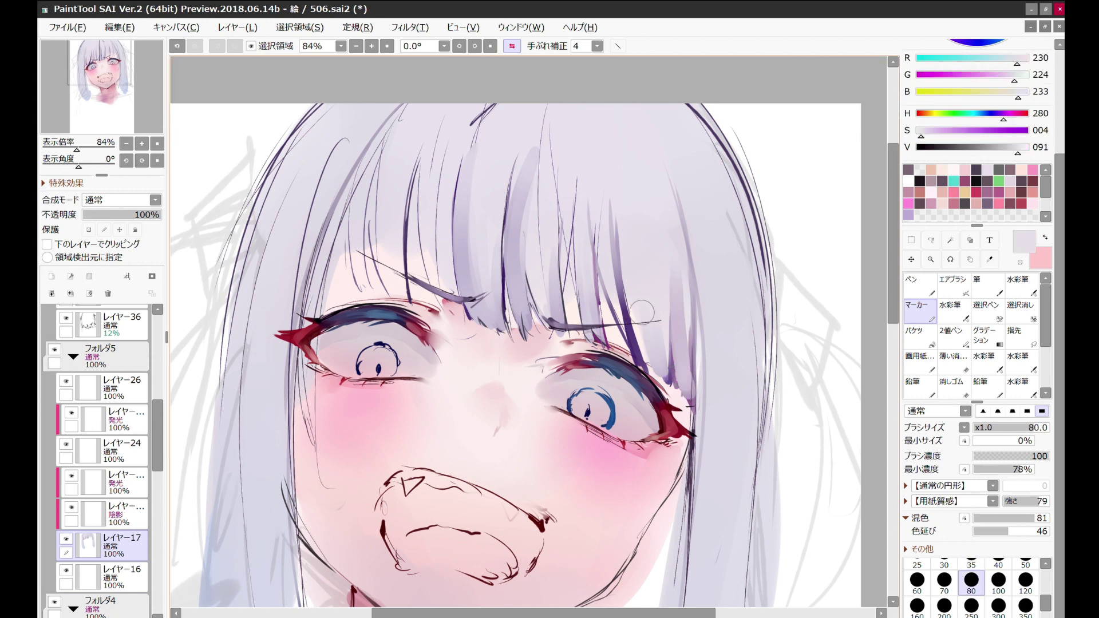
pyautogui.press('c')
pyautogui.press(']')
pyautogui.press(']')
pyautogui.press(']')
pyautogui.press(']')
pyautogui.press(']')
pyautogui.press(']')
pyautogui.press(']')
pyautogui.press('h')
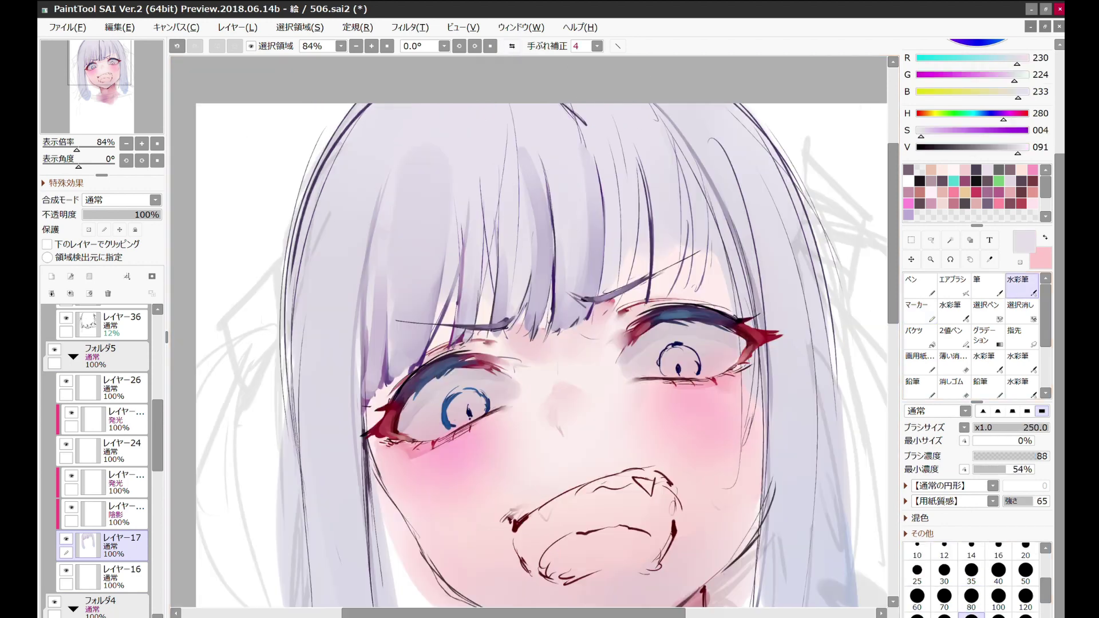
pyautogui.moveTo(545, 190); pyautogui.dragTo(573, 115)
# Step: Draw purple strands down the left side hair with the 画用紙 brush at size 14 and shade them with the marker at size 80
pyautogui.press('b')
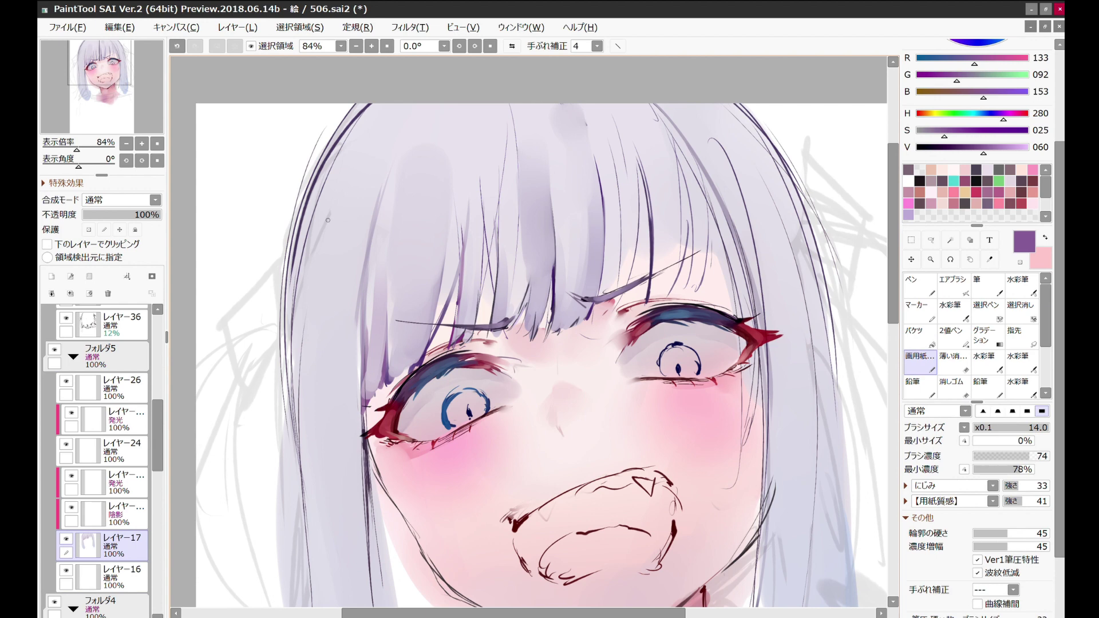
pyautogui.press('-')
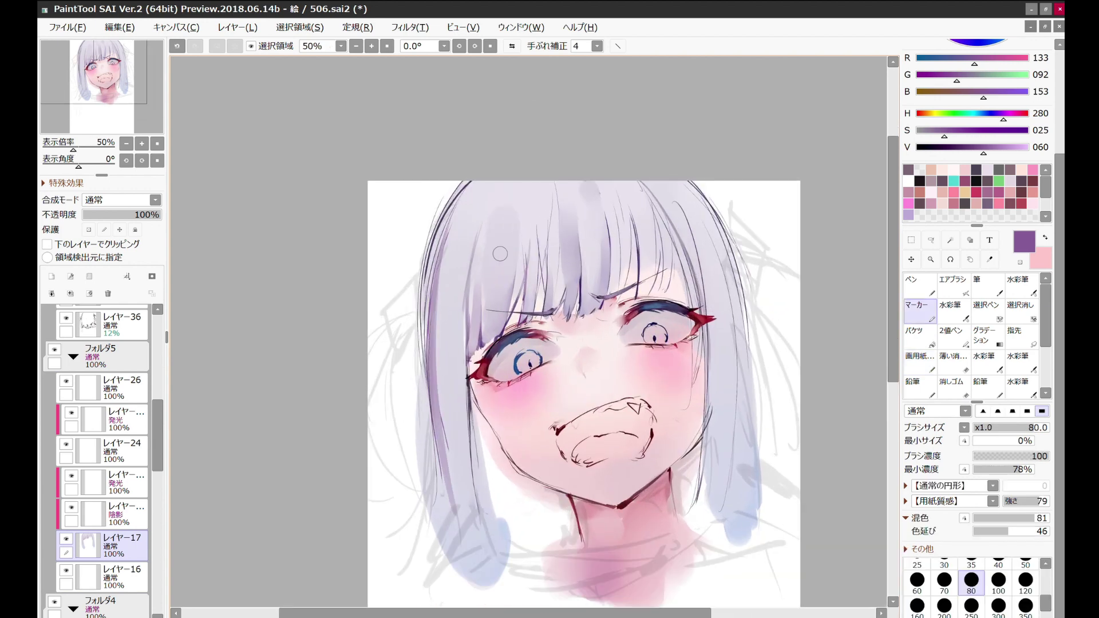
pyautogui.press('v')
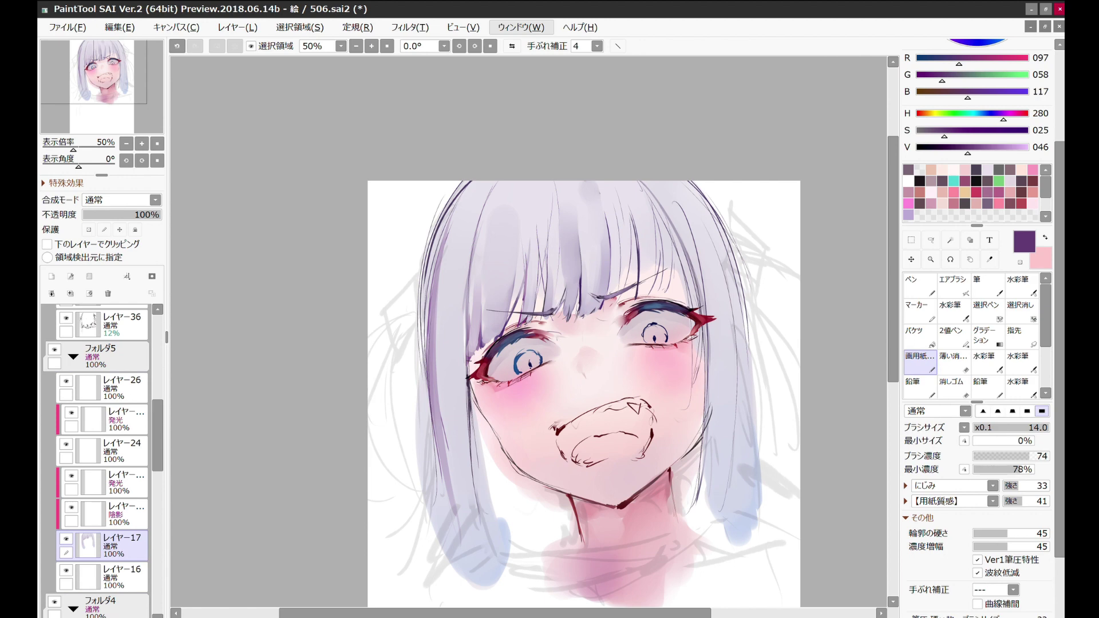
# Step: Shade the inner hair behind the left cheek in muted purple with the marker at size 80
pyautogui.press('b')
pyautogui.keyDown('alt'); pyautogui.click(481, 444); pyautogui.keyUp('alt')
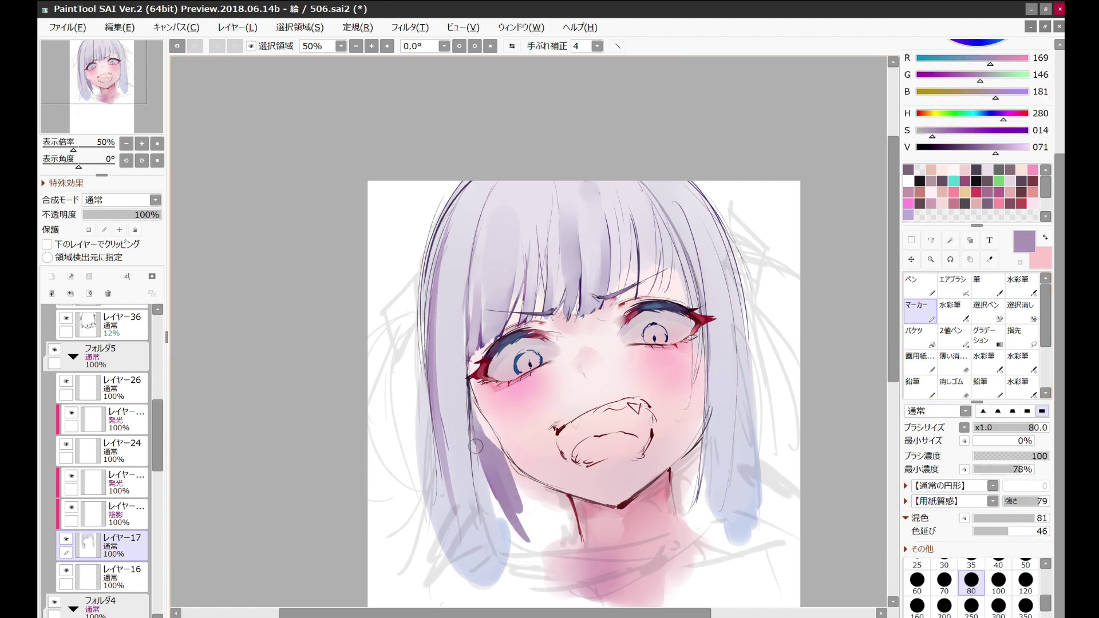
pyautogui.press('n')
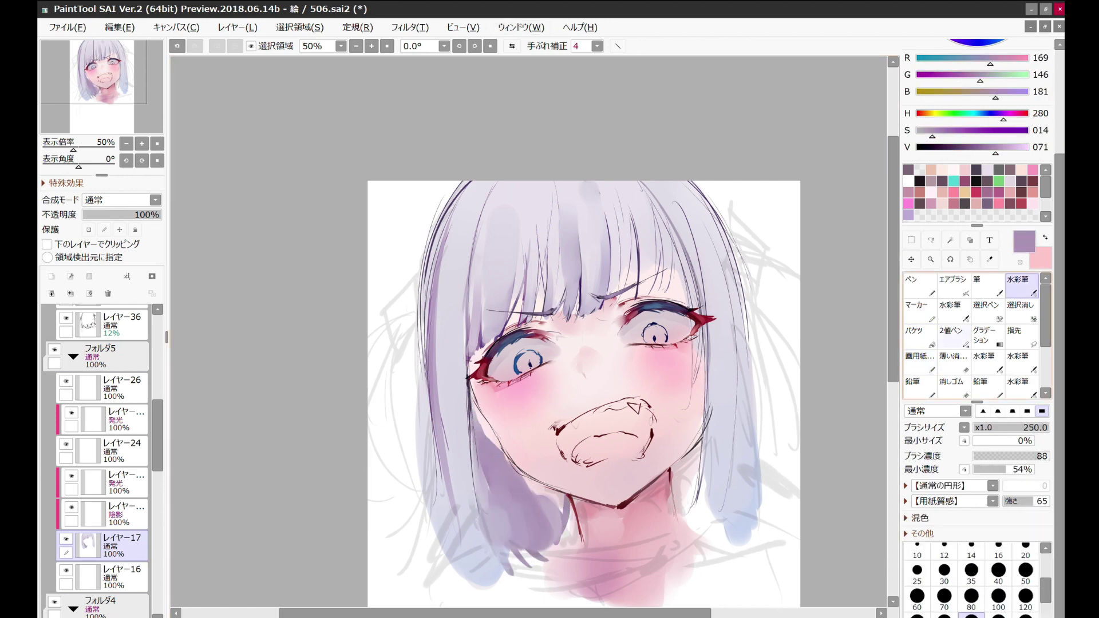
# Step: Outline the hair ends on both sides of the neck in near-black purple with the 画用紙 brush at size 35
pyautogui.press('v')
pyautogui.moveTo(718, 474); pyautogui.dragTo(670, 526)
pyautogui.moveTo(732, 304); pyautogui.dragTo(753, 542)
pyautogui.press('h')
pyautogui.hotkey('ctrl', 'z')
pyautogui.moveTo(326, 299); pyautogui.dragTo(298, 562)
pyautogui.press('h')
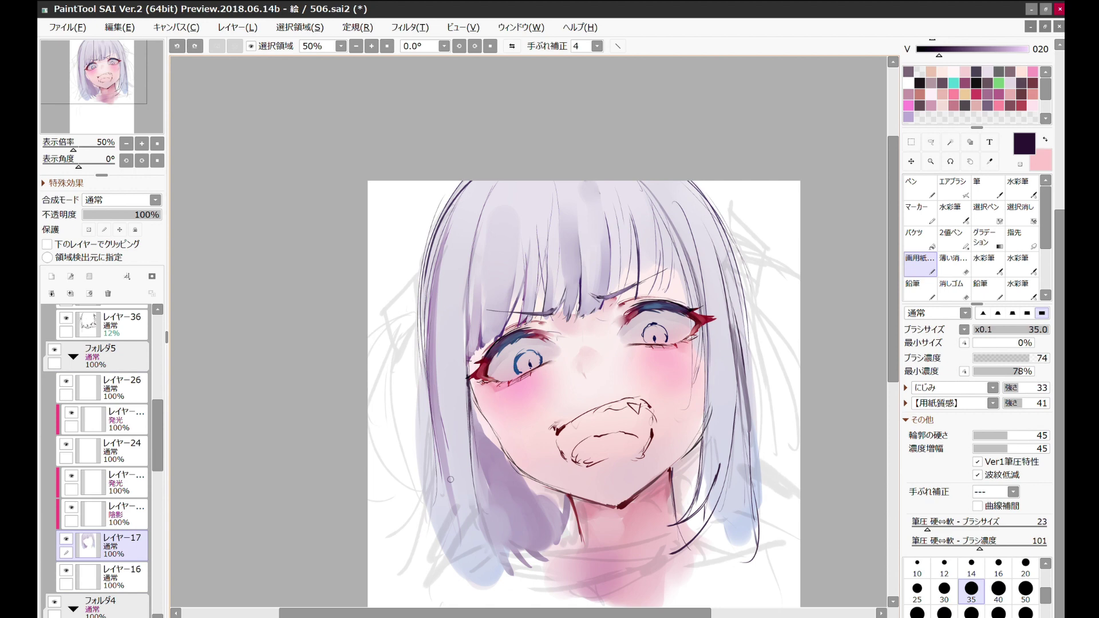
pyautogui.press('b')
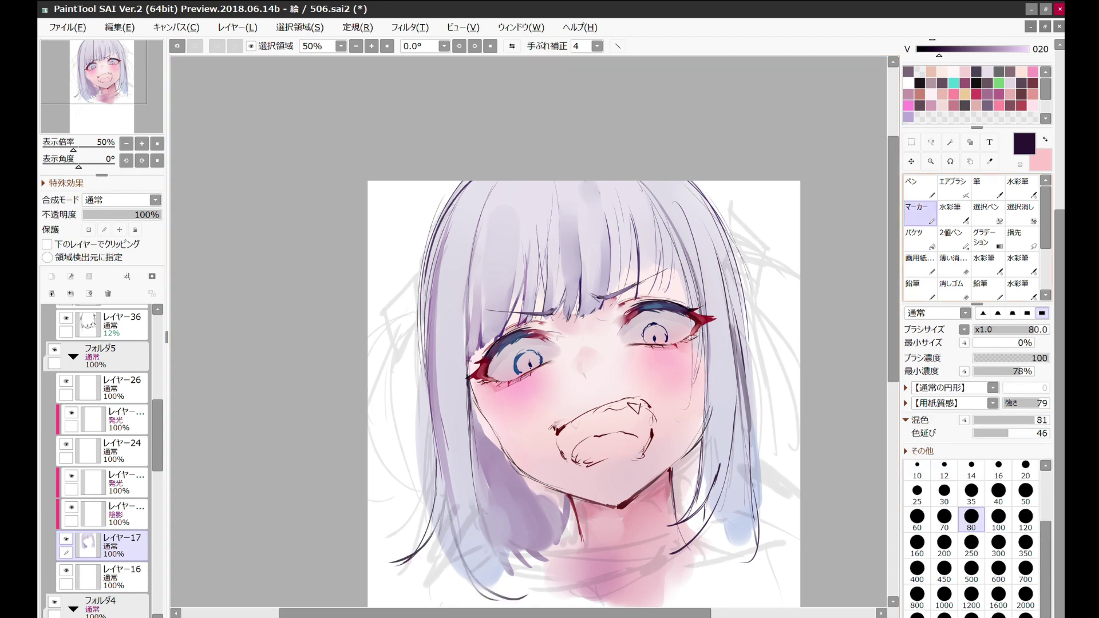
pyautogui.press('b')
# Step: Draw the outlines of both tied side tails in near-black purple with the 画用紙 brush at size 35
pyautogui.hotkey('ctrl', '-')
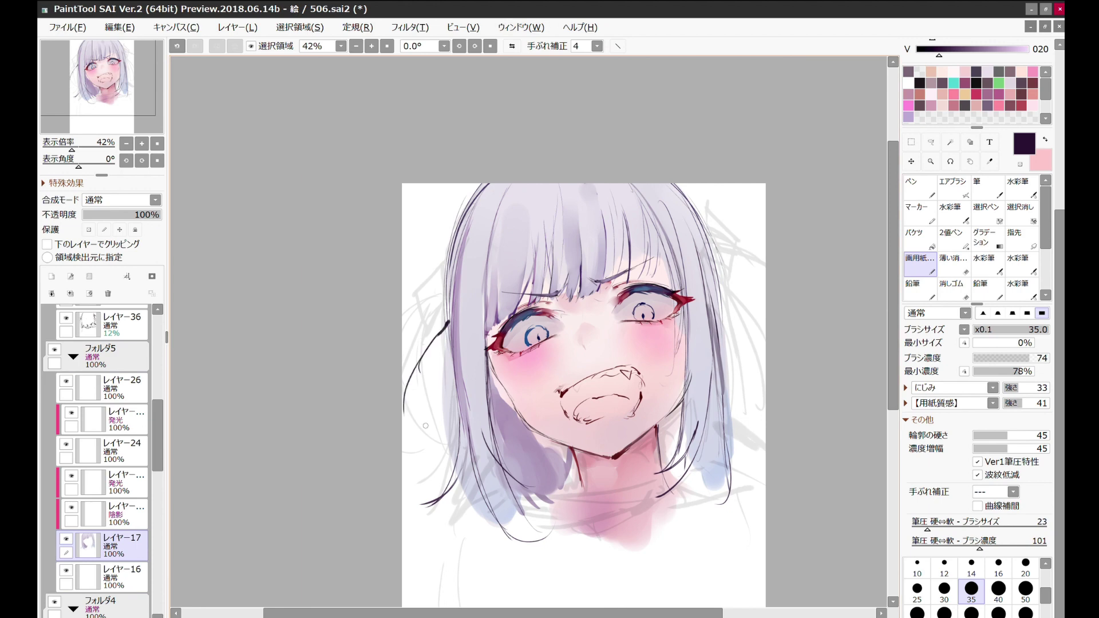
pyautogui.press('n')
pyautogui.press('h')
pyautogui.press('h')
pyautogui.press('h')
pyautogui.moveTo(318, 260); pyautogui.dragTo(292, 321)
pyautogui.press('b')
pyautogui.press('h')
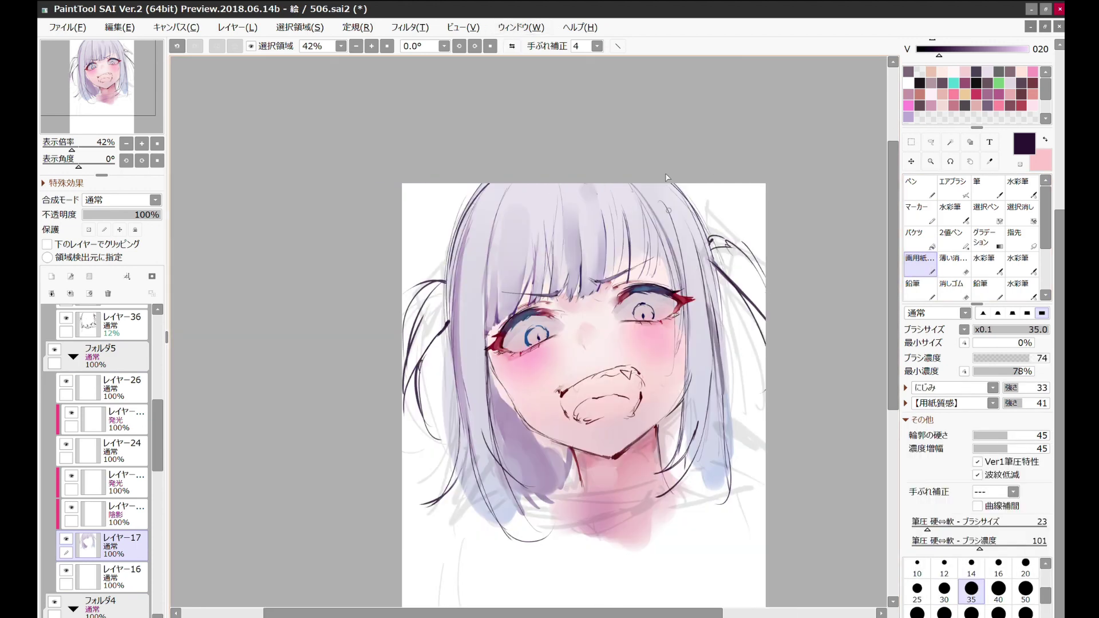
# Step: Sample the pale lavender of the hair and fill in both side tails
pyautogui.keyDown('alt'); pyautogui.click(675, 212); pyautogui.keyUp('alt')
pyautogui.press('n')
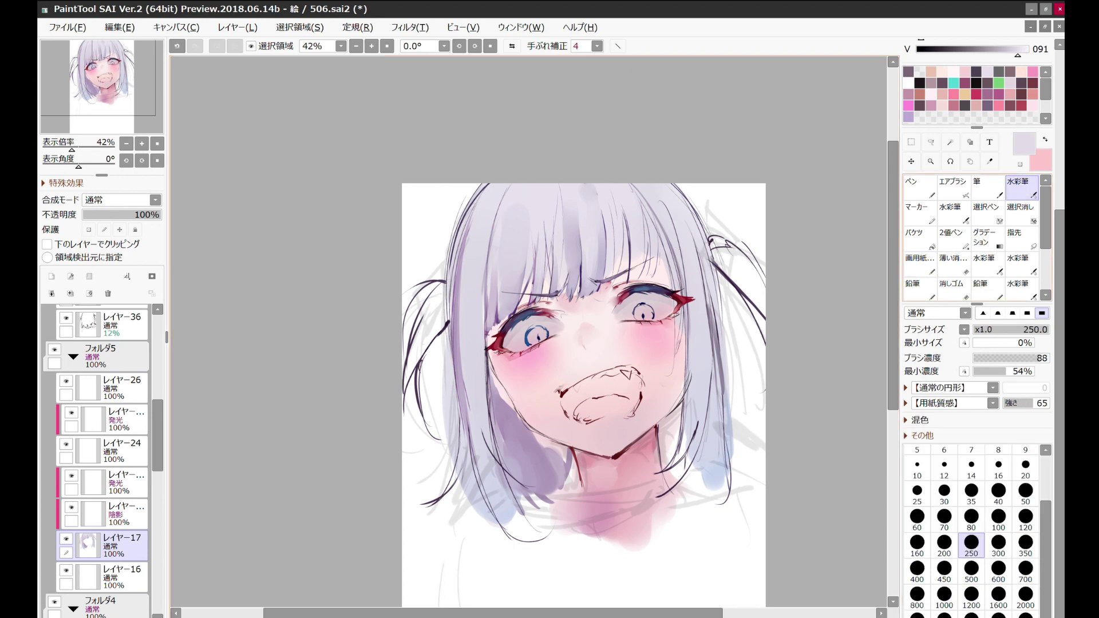
pyautogui.moveTo(711, 386)
pyautogui.mouseDown()
pyautogui.moveTo(739, 269)
pyautogui.moveTo(719, 250)
pyautogui.mouseUp()
pyautogui.moveTo(447, 315); pyautogui.dragTo(412, 389)
# Step: Shade the left side tail with sampled lavender tones, using the marker at size 60
pyautogui.keyDown('alt'); pyautogui.click(476, 261); pyautogui.keyUp('alt')
pyautogui.scroll(2, 476, 261)
pyautogui.click(917, 533)
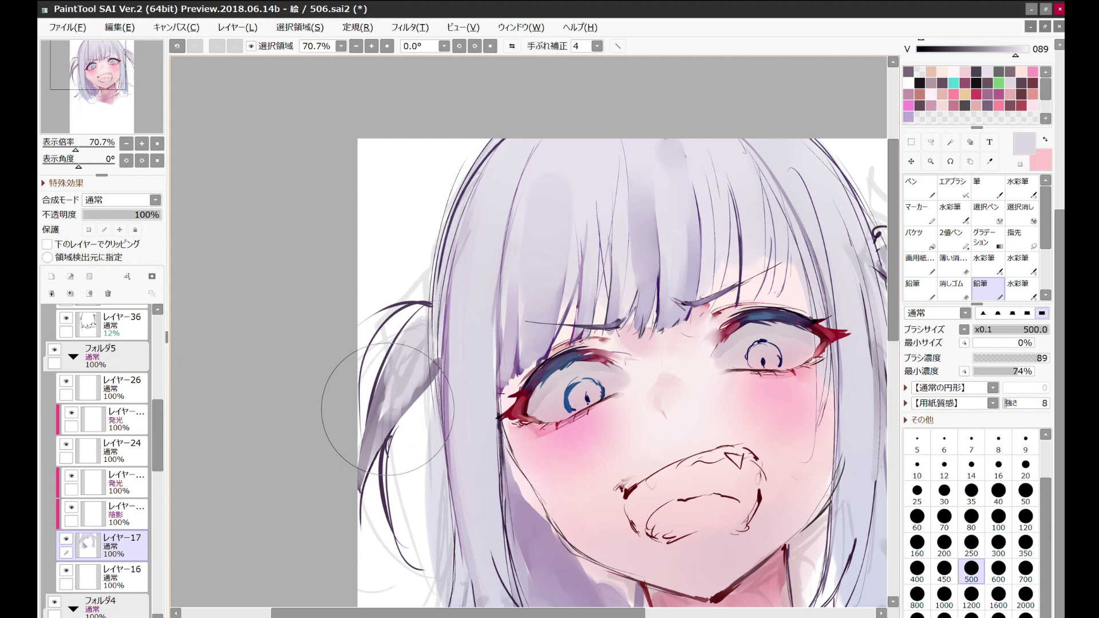
pyautogui.keyDown('alt'); pyautogui.click(395, 367); pyautogui.keyUp('alt')
pyautogui.scroll(5, 978, 287)
pyautogui.keyDown('alt'); pyautogui.click(436, 306); pyautogui.keyUp('alt')
pyautogui.moveTo(434, 305); pyautogui.dragTo(361, 465)
pyautogui.moveTo(404, 404)
pyautogui.mouseDown()
pyautogui.moveTo(382, 527)
pyautogui.moveTo(385, 476)
pyautogui.mouseUp()
pyautogui.hotkey('ctrl', 'z')
pyautogui.keyDown('alt'); pyautogui.click(390, 204); pyautogui.keyUp('alt')
pyautogui.scroll(-5, 539, 169)
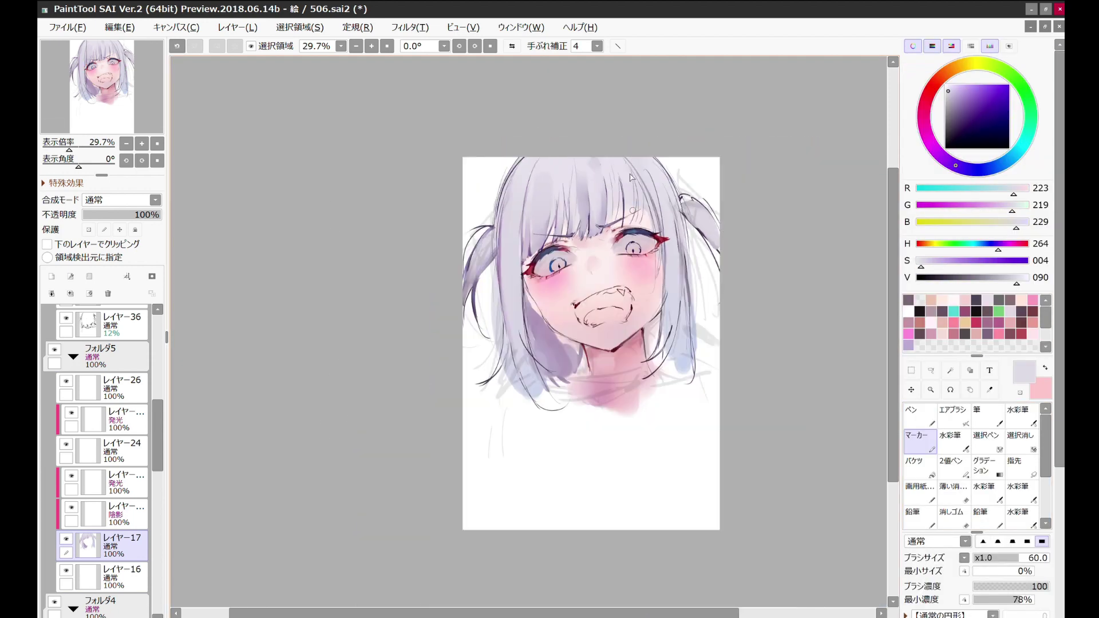
# Step: Deepen the cheek blush under the eyes on レイヤー2 with bright pink and the watercolour brush at size 60
pyautogui.scroll(4, 630, 177)
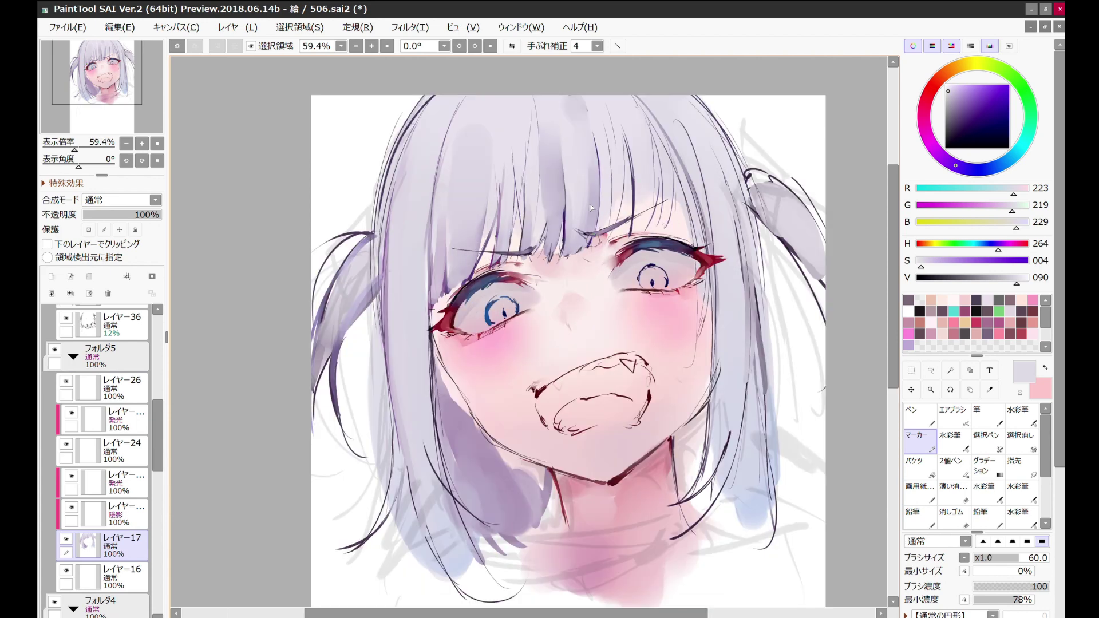
pyautogui.keyDown('ctrl'); pyautogui.keyDown('shift'); pyautogui.click(647, 304); pyautogui.keyUp('shift'); pyautogui.keyUp('ctrl')
pyautogui.keyDown('alt'); pyautogui.click(647, 303); pyautogui.keyUp('alt')
pyautogui.press('n')
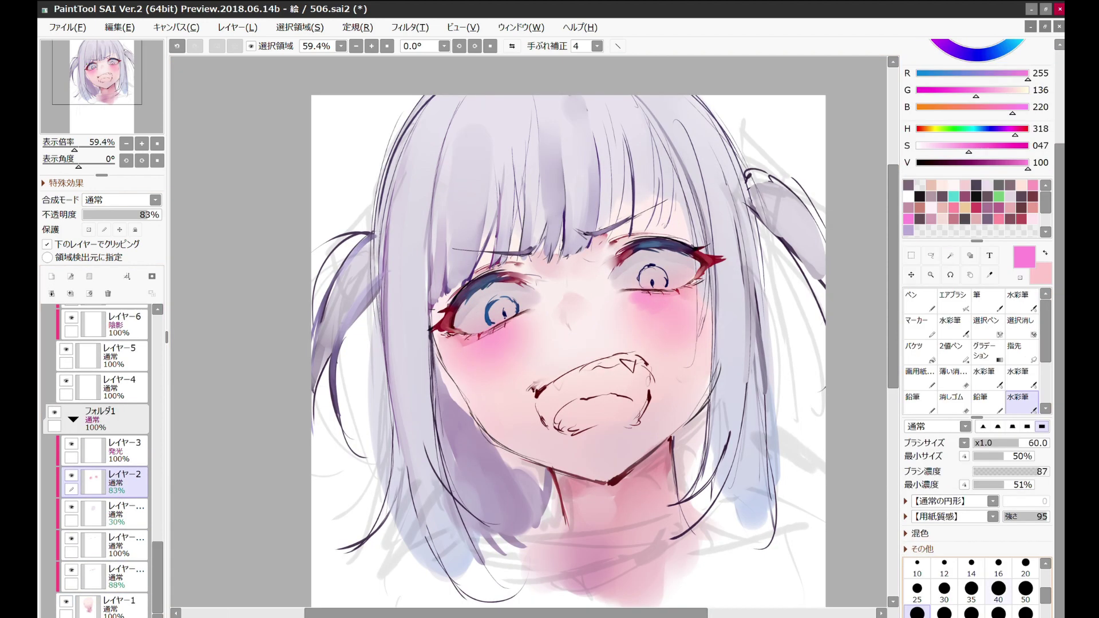
# Step: Redraw the upper mouth outline in dark red on レイヤー40 with the 画用紙 brush at size 50, erasing the old lines
pyautogui.press('b')
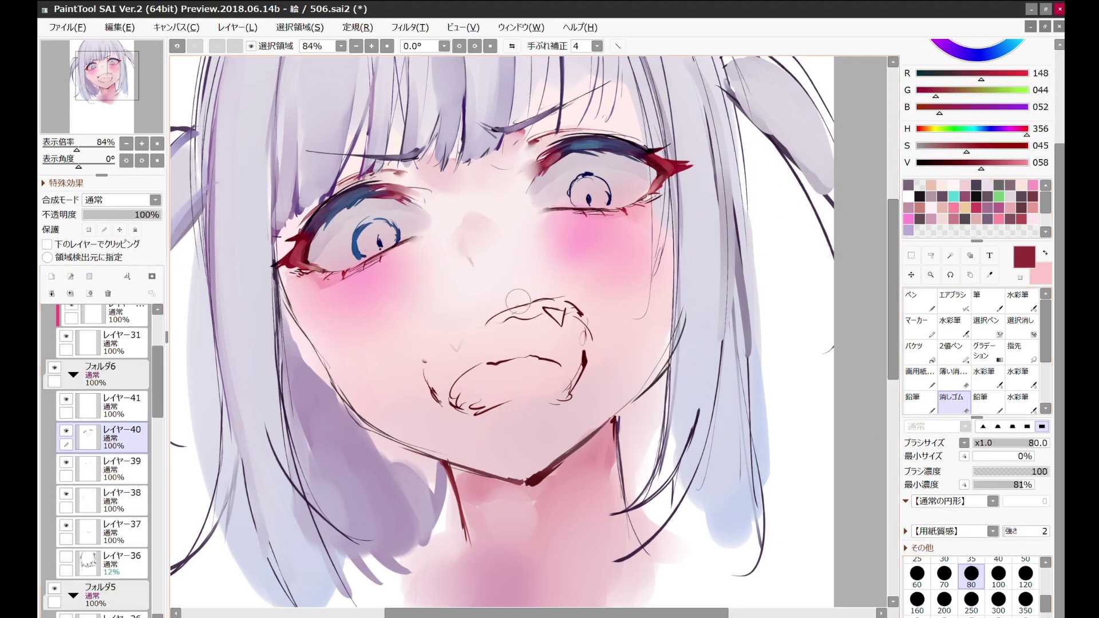
pyautogui.press('b')
pyautogui.moveTo(532, 299); pyautogui.dragTo(579, 310)
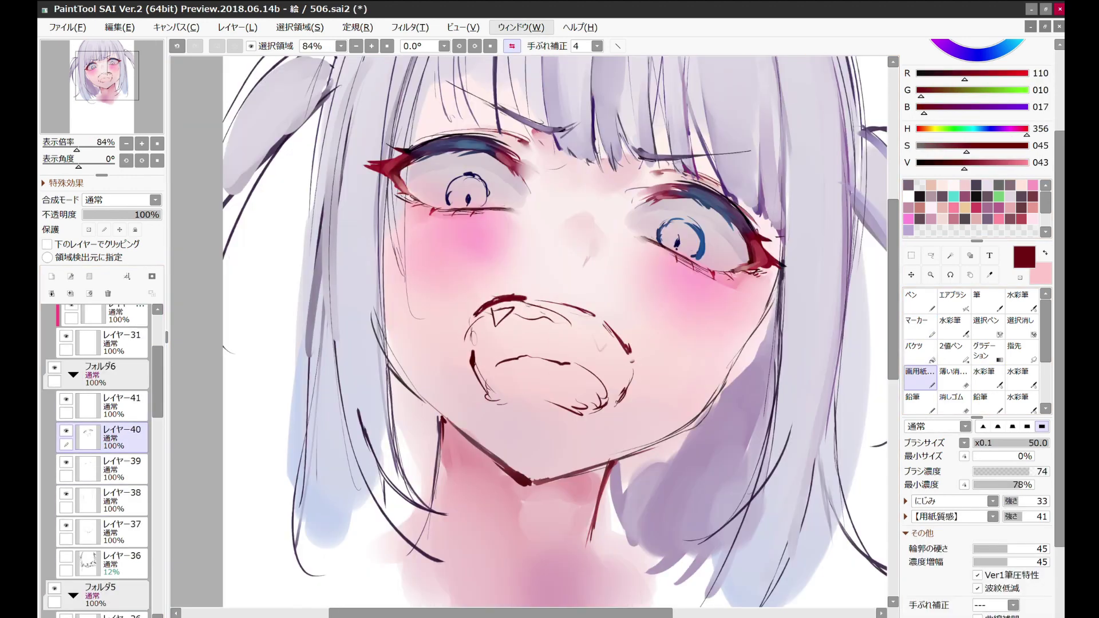
pyautogui.press('e')
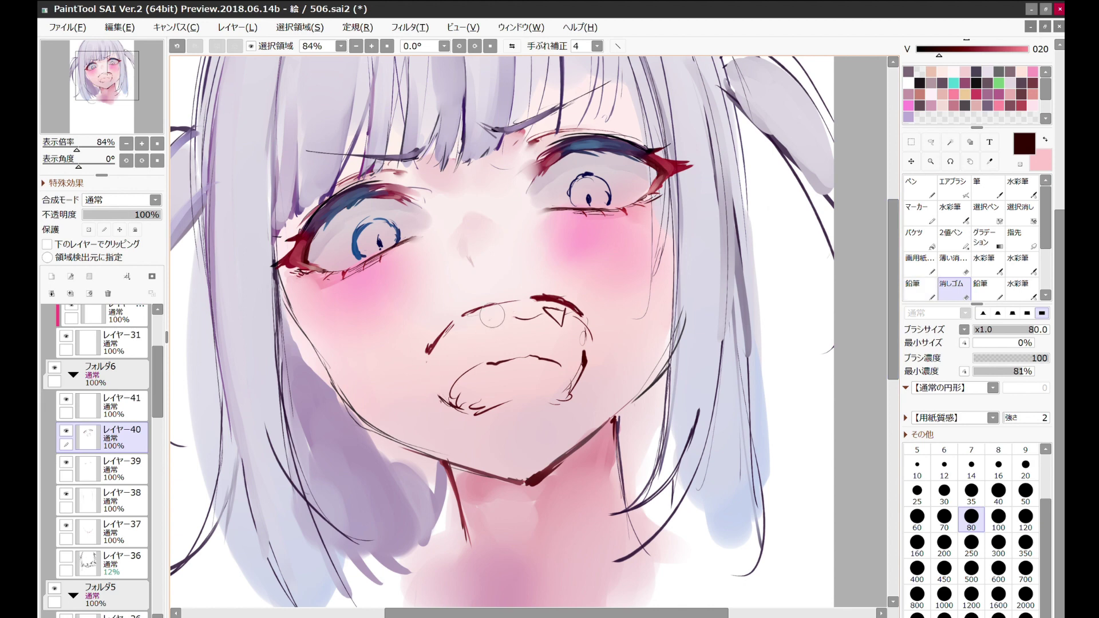
# Step: Rework the fangs, teeth line and lower mouth outline in dark brown-red with the eraser and the marker
pyautogui.press('m')
pyautogui.press('e')
pyautogui.moveTo(528, 313); pyautogui.dragTo(584, 366)
pyautogui.press('m')
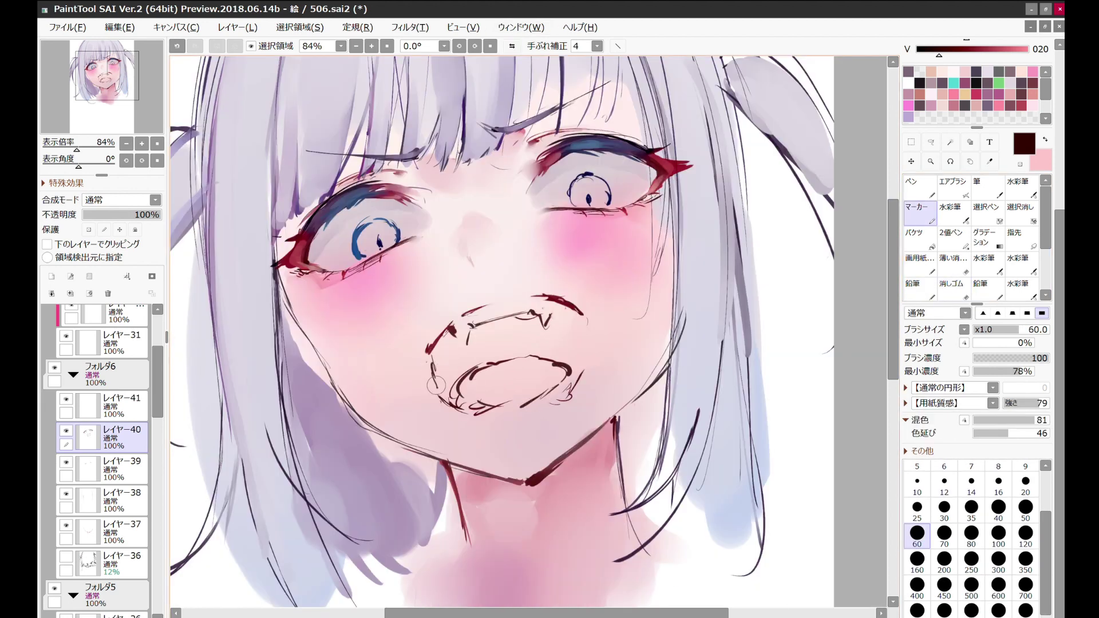
pyautogui.scroll(-2, 606, 225)
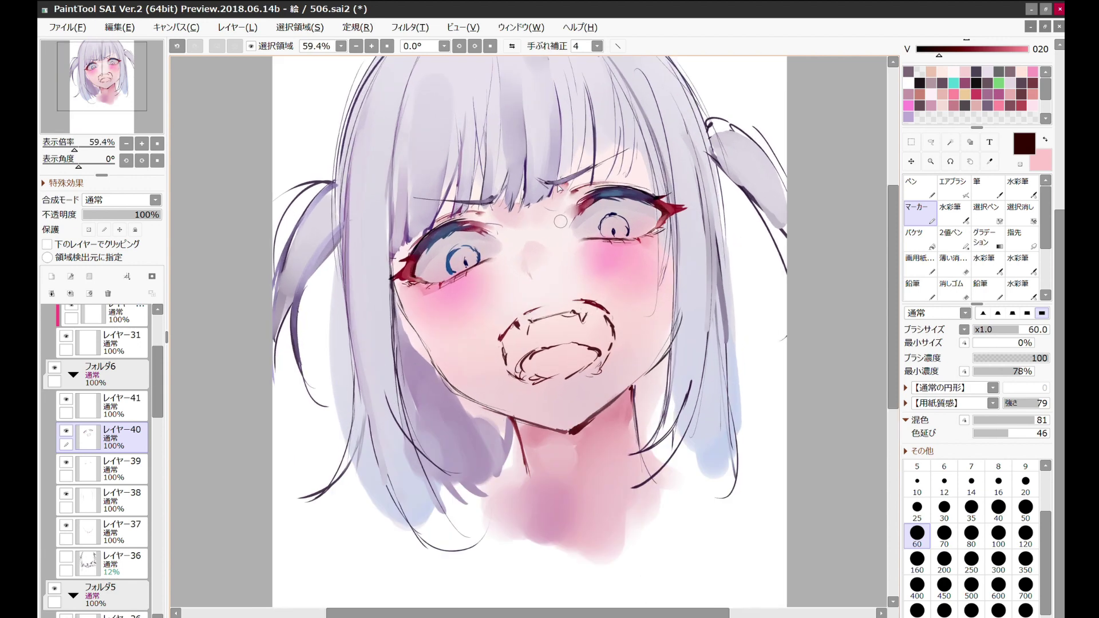
# Step: Show the rough sketch layer レイヤー36 and set its opacity to 32%
pyautogui.scroll(-1, 653, 122)
pyautogui.click(66, 556)
pyautogui.click(120, 564)
pyautogui.moveTo(92, 215); pyautogui.dragTo(107, 215)
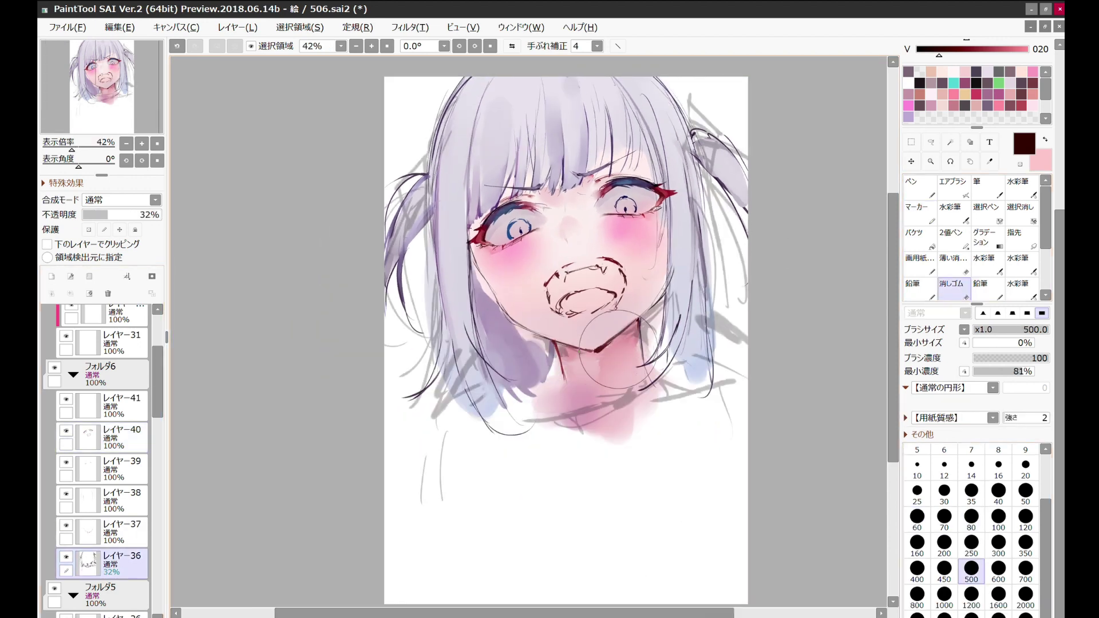
# Step: Sketch loose diagonal strokes across the lower left hair on レイヤー36 with the 画用紙 brush at size 250
pyautogui.click(920, 264)
pyautogui.scroll(-3, 972, 587)
pyautogui.click(971, 601)
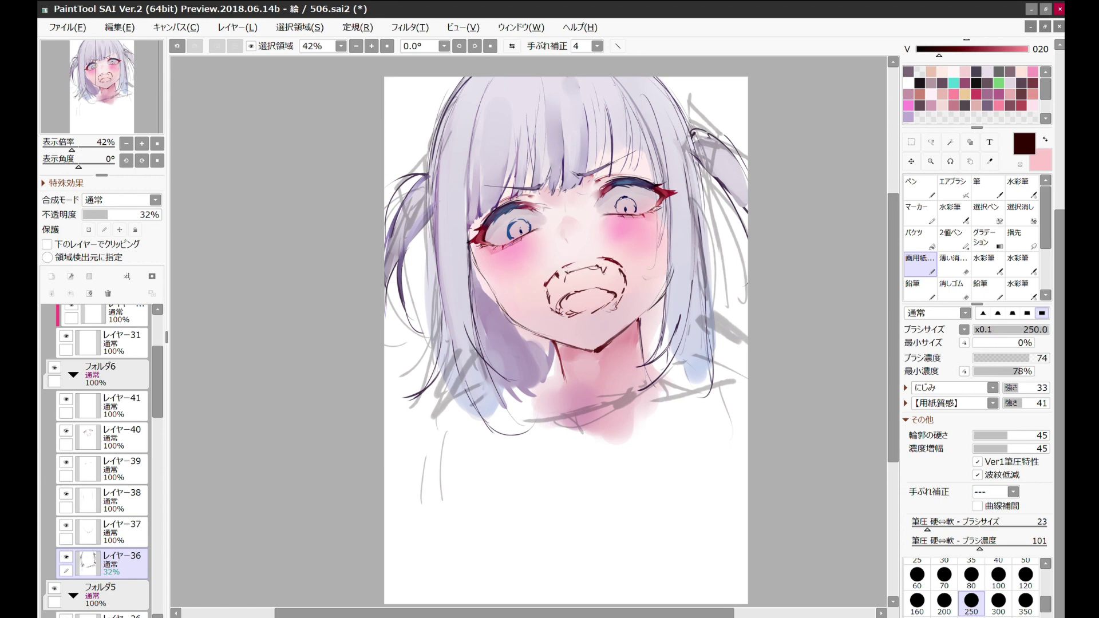
pyautogui.moveTo(547, 284); pyautogui.dragTo(506, 349)
pyautogui.moveTo(515, 361)
pyautogui.mouseDown()
pyautogui.moveTo(486, 395)
pyautogui.moveTo(487, 421)
pyautogui.mouseUp()
pyautogui.moveTo(572, 309)
pyautogui.mouseDown()
pyautogui.moveTo(553, 353)
pyautogui.moveTo(567, 401)
pyautogui.mouseUp()
pyautogui.moveTo(541, 395); pyautogui.dragTo(509, 458)
pyautogui.moveTo(593, 253); pyautogui.dragTo(516, 366)
pyautogui.moveTo(533, 321); pyautogui.dragTo(481, 344)
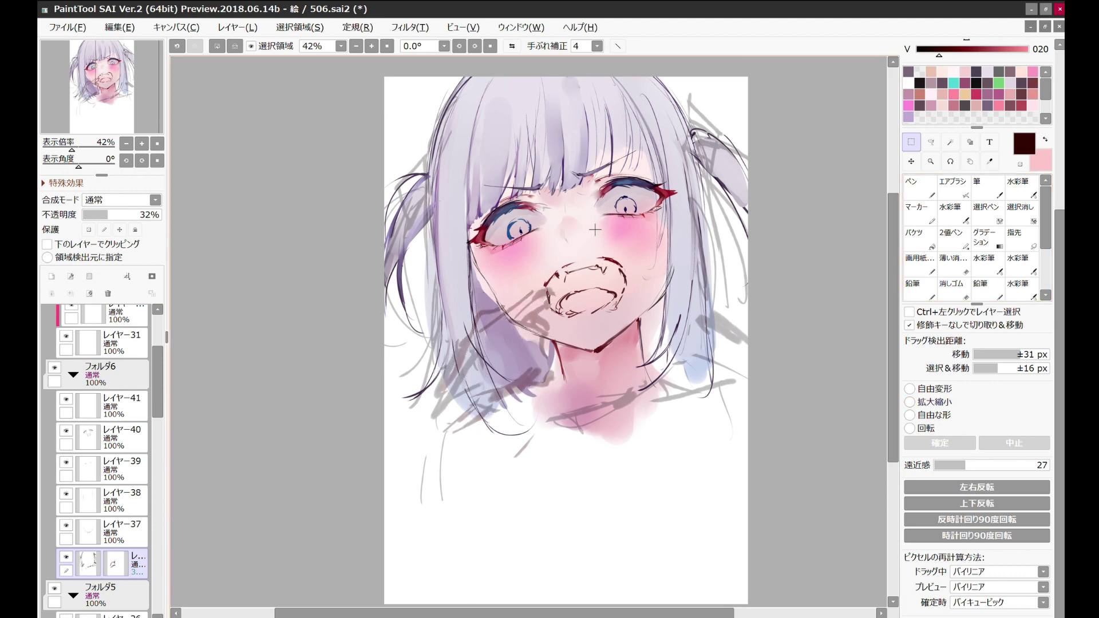
pyautogui.hotkey('ctrl', 'd')
# Step: Draw the collar's upper and lower edges in near-black navy on レイヤー37 with the 画用紙 brush at size 35
pyautogui.click(920, 265)
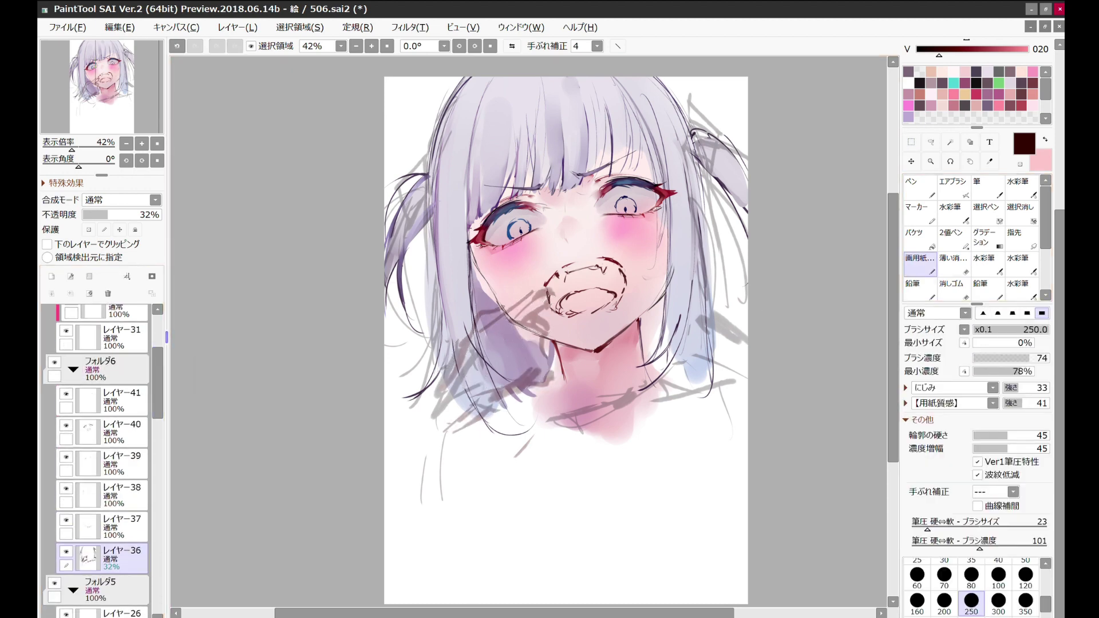
pyautogui.click(971, 560)
pyautogui.click(981, 142)
pyautogui.click(122, 527)
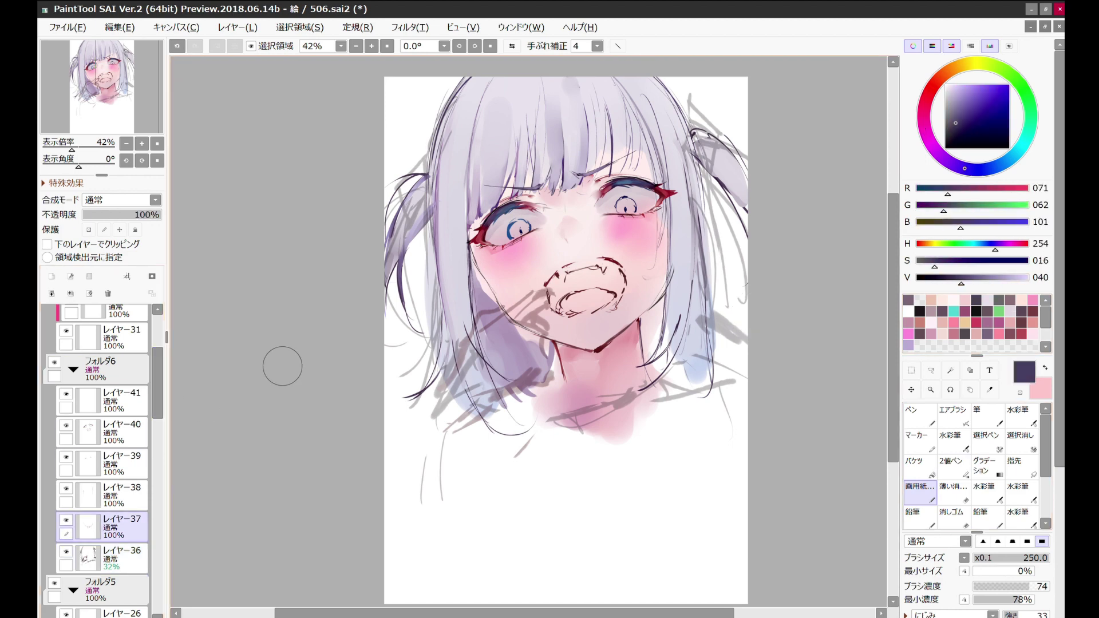
pyautogui.moveTo(652, 372)
pyautogui.mouseDown()
pyautogui.moveTo(522, 378)
pyautogui.moveTo(567, 378)
pyautogui.mouseUp()
pyautogui.click(934, 49)
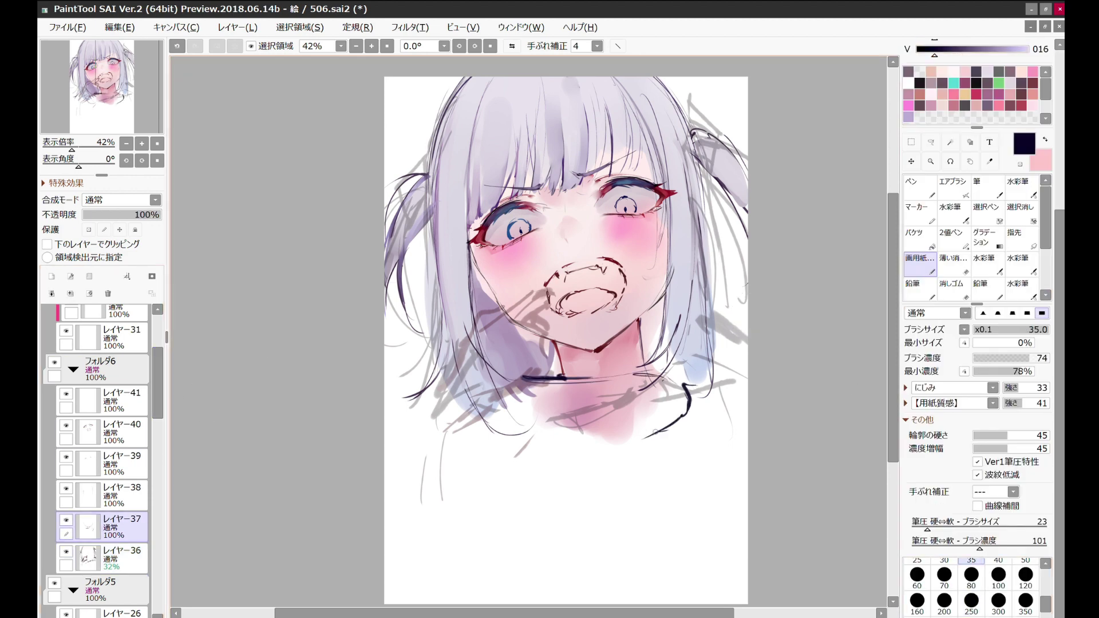
pyautogui.moveTo(645, 427); pyautogui.dragTo(559, 429)
# Step: Clean up and thin the collar lines on レイヤー37 with the eraser and the marker, checking them in mirrored view
pyautogui.press('m')
pyautogui.moveTo(668, 376); pyautogui.dragTo(687, 417)
pyautogui.press('e')
pyautogui.moveTo(663, 379)
pyautogui.mouseDown()
pyautogui.moveTo(627, 378)
pyautogui.moveTo(656, 374)
pyautogui.mouseUp()
pyautogui.press('m')
pyautogui.press('e')
pyautogui.moveTo(517, 381); pyautogui.dragTo(610, 381)
pyautogui.press('m')
pyautogui.press('h')
pyautogui.press('h')
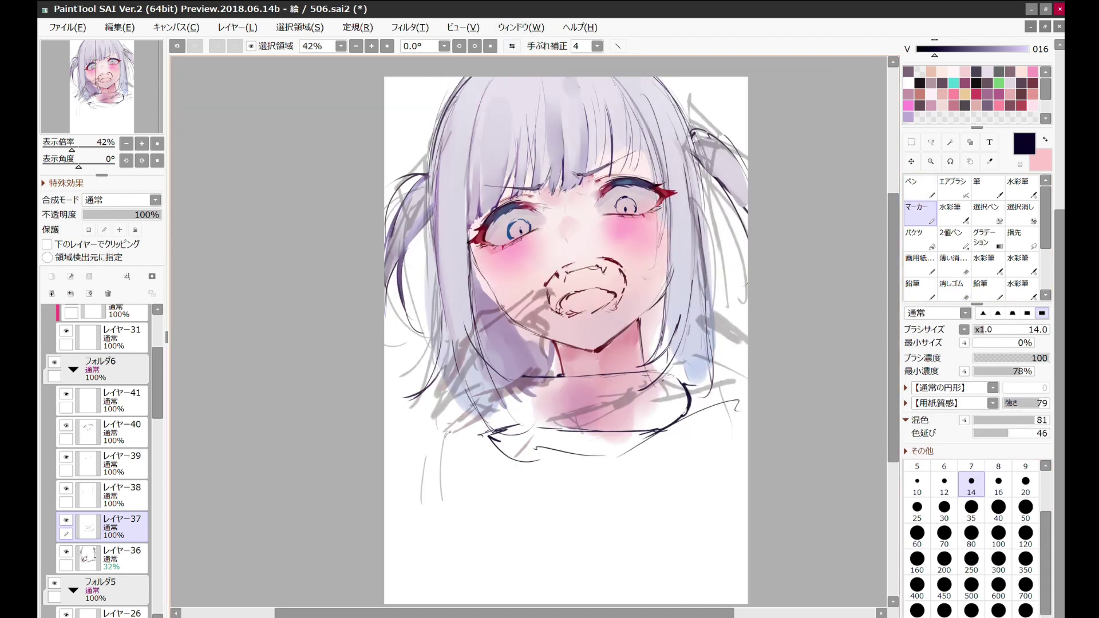
# Step: Draw the shoulder contour and a long diagonal arm line down to the canvas's lower edge in near-black navy on レイヤー37
pyautogui.press('h')
pyautogui.scroll(-3, 659, 418)
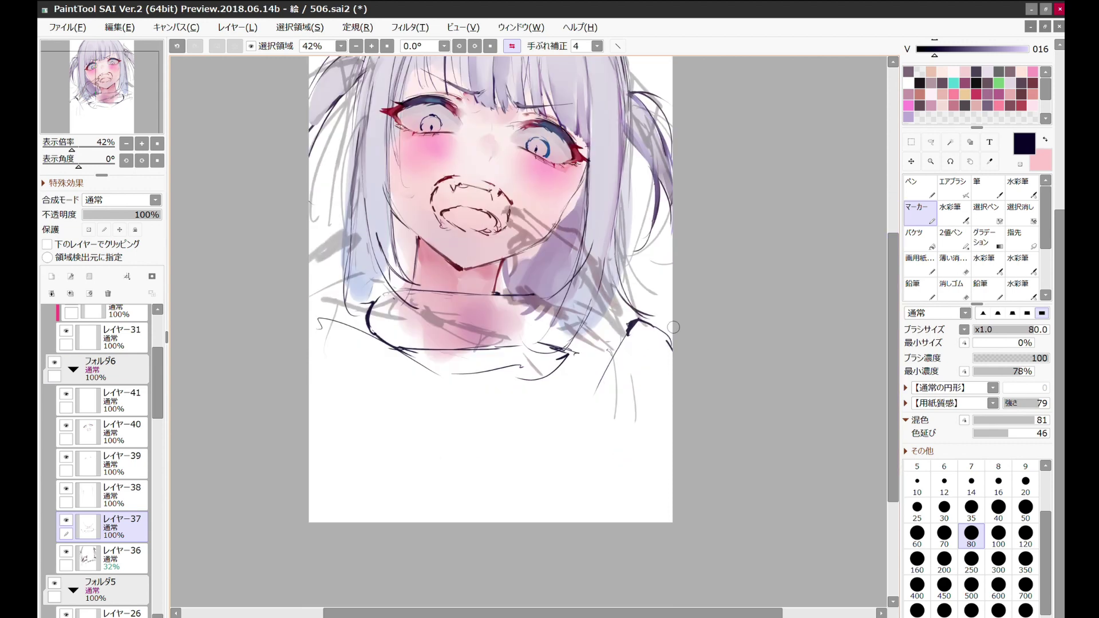
pyautogui.press('h')
pyautogui.press('c')
pyautogui.scroll(-1, 513, 220)
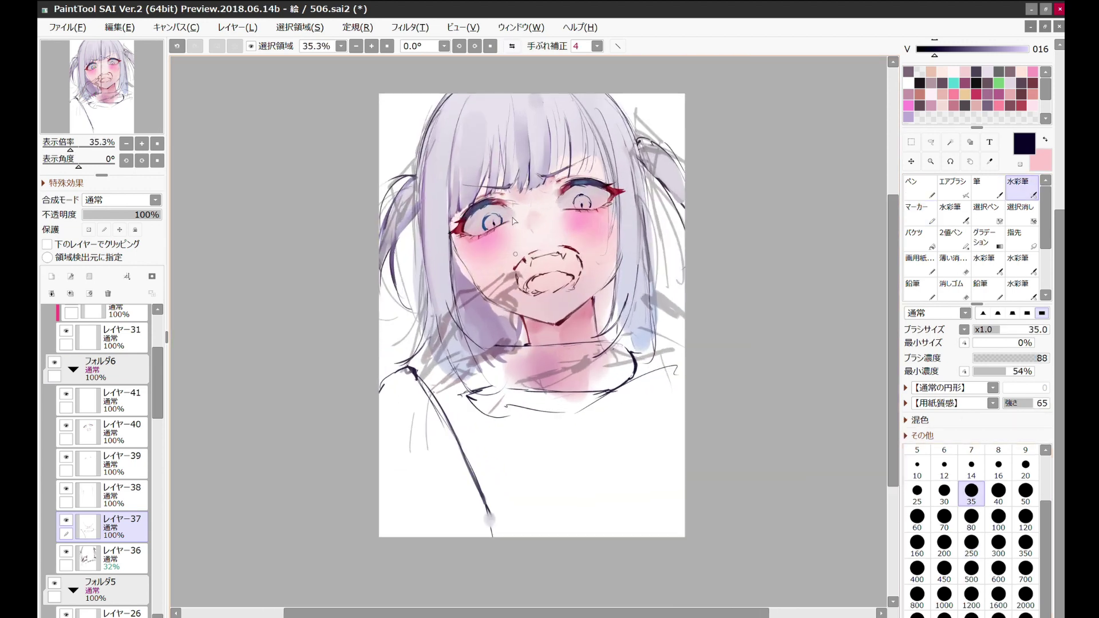
# Step: Sample the iris blue and fill the clothing below the collar with teal blue on レイヤー5, blending with the 水彩筆 at size 300
pyautogui.keyDown('alt'); pyautogui.click(492, 221); pyautogui.keyUp('alt')
pyautogui.press('n')
pyautogui.moveTo(435, 418)
pyautogui.mouseDown()
pyautogui.moveTo(363, 545)
pyautogui.moveTo(659, 401)
pyautogui.moveTo(658, 504)
pyautogui.moveTo(706, 392)
pyautogui.mouseUp()
pyautogui.press('c')
pyautogui.moveTo(629, 401)
pyautogui.mouseDown()
pyautogui.moveTo(601, 458)
pyautogui.moveTo(477, 500)
pyautogui.mouseUp()
pyautogui.moveTo(395, 464); pyautogui.dragTo(438, 395)
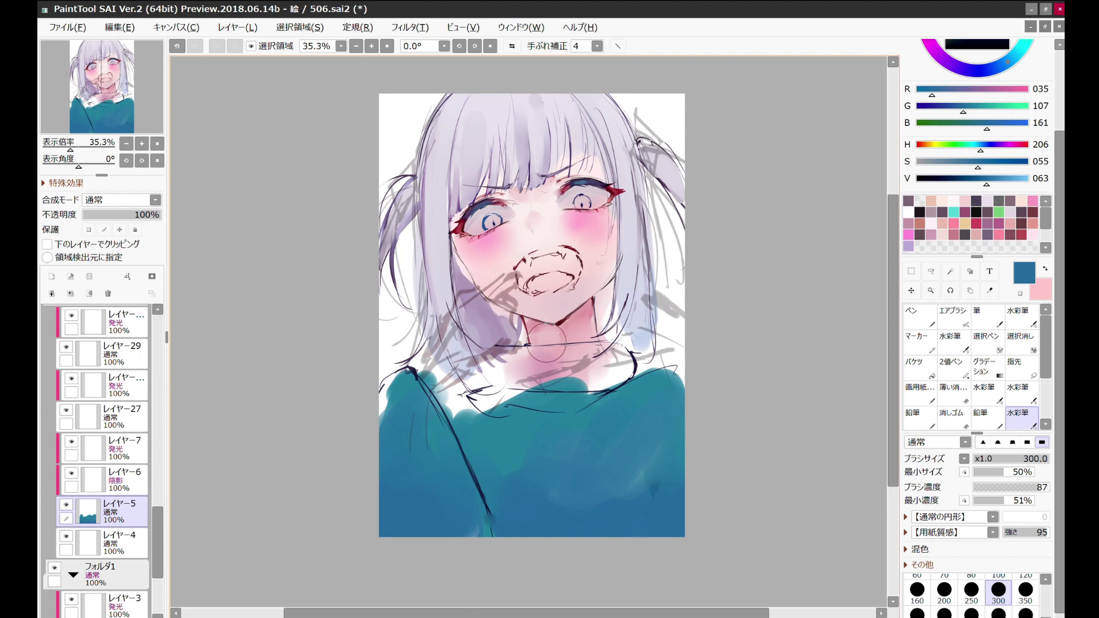
# Step: Mask the mouth lines on レイヤー40 with the 選択ペン at size 500 and transform them
pyautogui.scroll(2, 547, 342)
pyautogui.keyDown('ctrl'); pyautogui.click(546, 275); pyautogui.keyUp('ctrl')
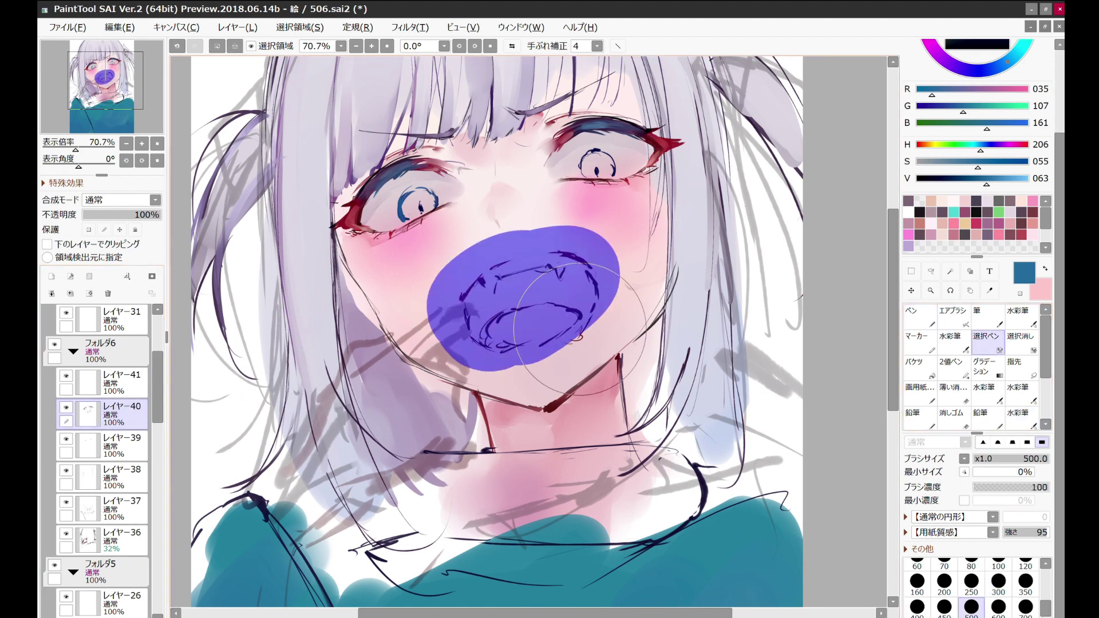
pyautogui.hotkey('ctrl', 't')
pyautogui.press('Return')
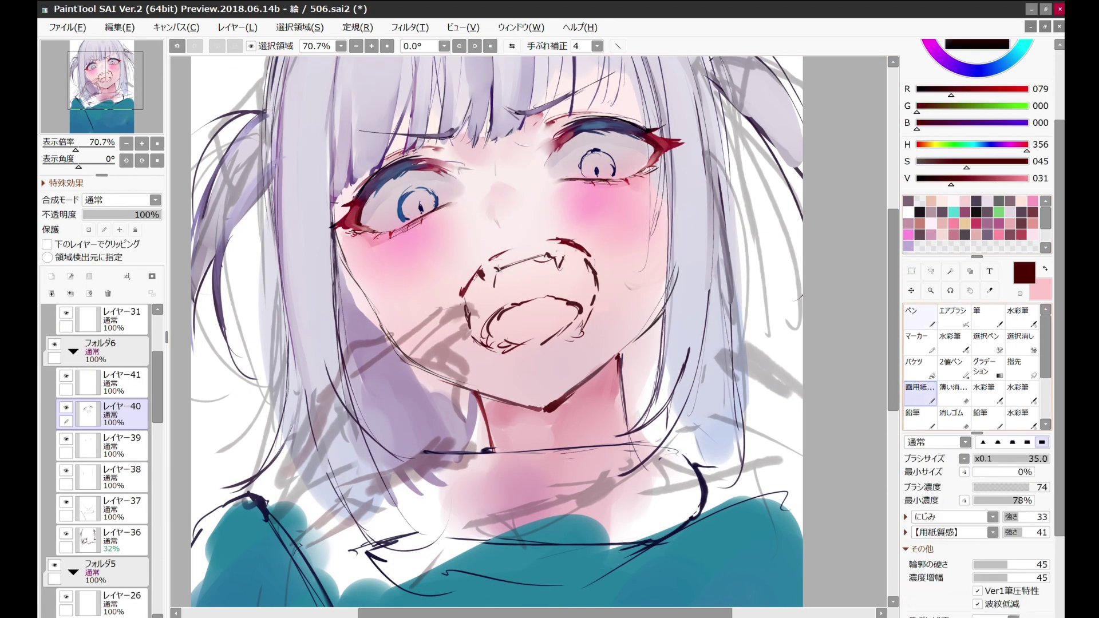
# Step: Thicken the jaw and neck lines on レイヤー37 in dark red with the marker and the 画用紙 brush
pyautogui.keyDown('ctrl'); pyautogui.click(620, 355); pyautogui.keyUp('ctrl')
pyautogui.press('m')
pyautogui.moveTo(620, 355)
pyautogui.mouseDown()
pyautogui.moveTo(533, 420)
pyautogui.moveTo(481, 394)
pyautogui.mouseUp()
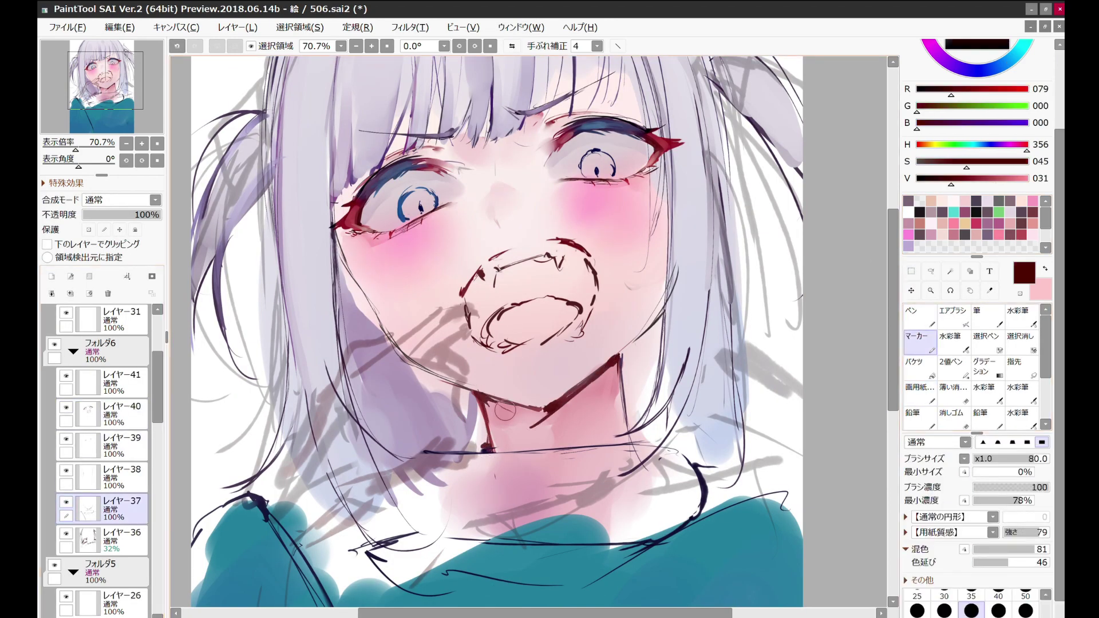
pyautogui.press('c')
pyautogui.press('b')
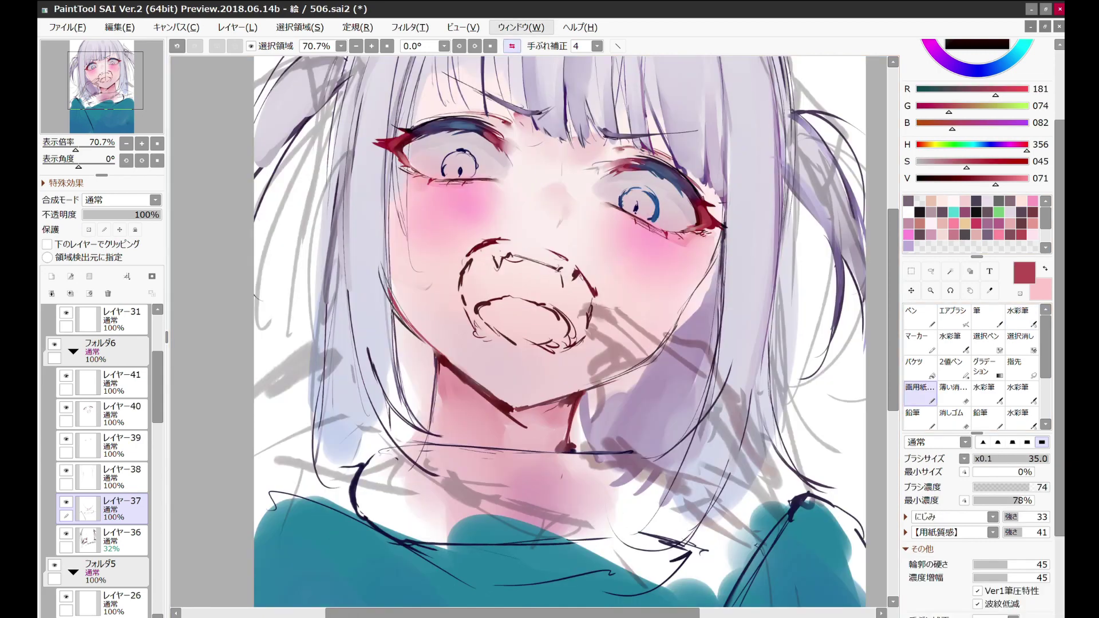
# Step: Select a slightly narrower area of the canvas and trim both side edges to it
pyautogui.scroll(-5, 592, 235)
pyautogui.scroll(1, 588, 206)
pyautogui.press('m')
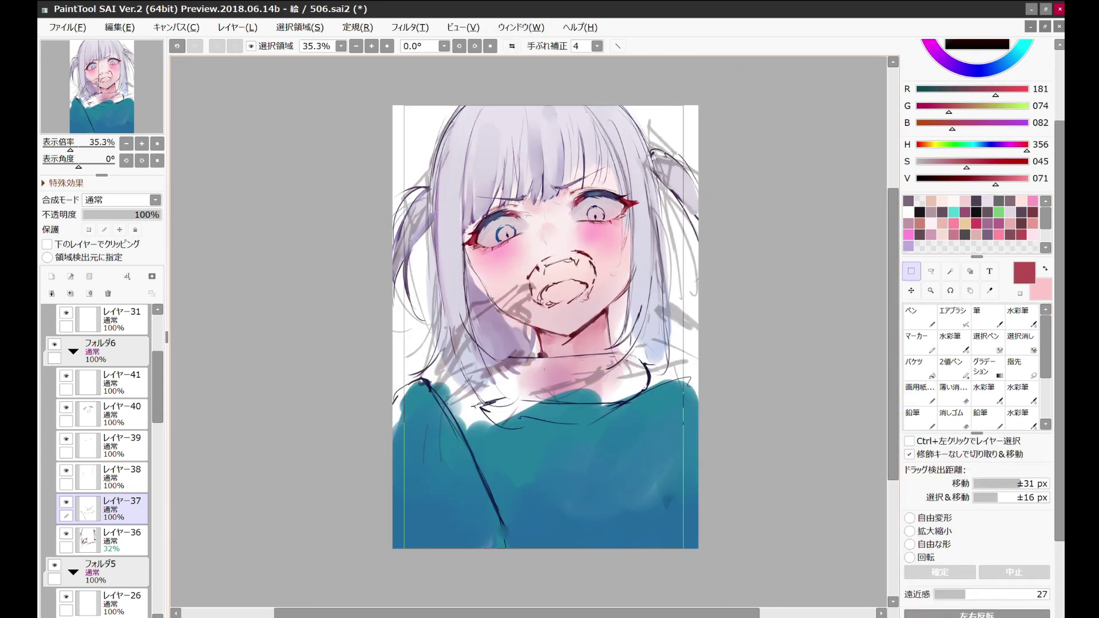
pyautogui.scroll(4, 535, 243)
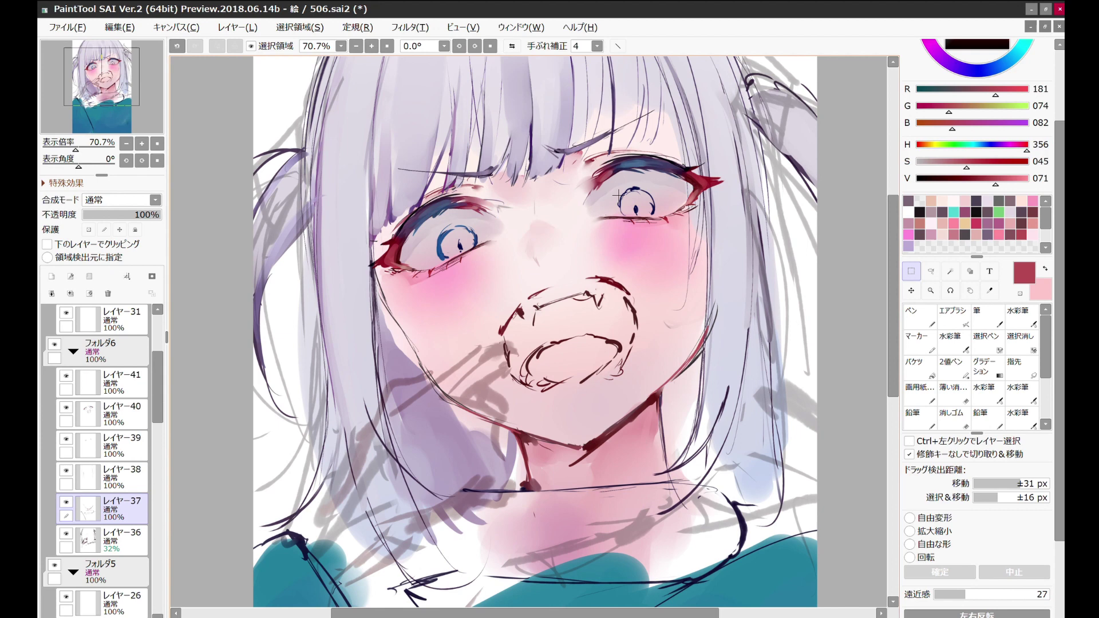
# Step: Paint deep blue streaks in the bangs and down the hair beside her chin on レイヤー17 with the marker at size 80
pyautogui.scroll(-2, 526, 321)
pyautogui.press('n')
pyautogui.keyDown('ctrl'); pyautogui.click(432, 233); pyautogui.keyUp('ctrl')
pyautogui.moveTo(497, 215); pyautogui.dragTo(503, 109)
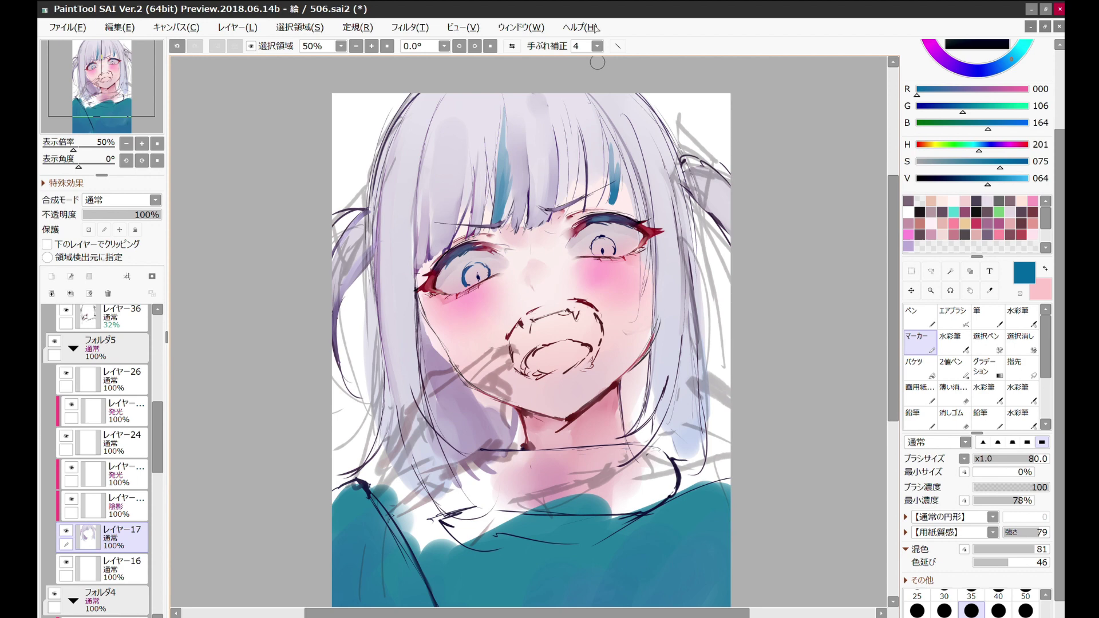
pyautogui.moveTo(605, 206); pyautogui.dragTo(607, 163)
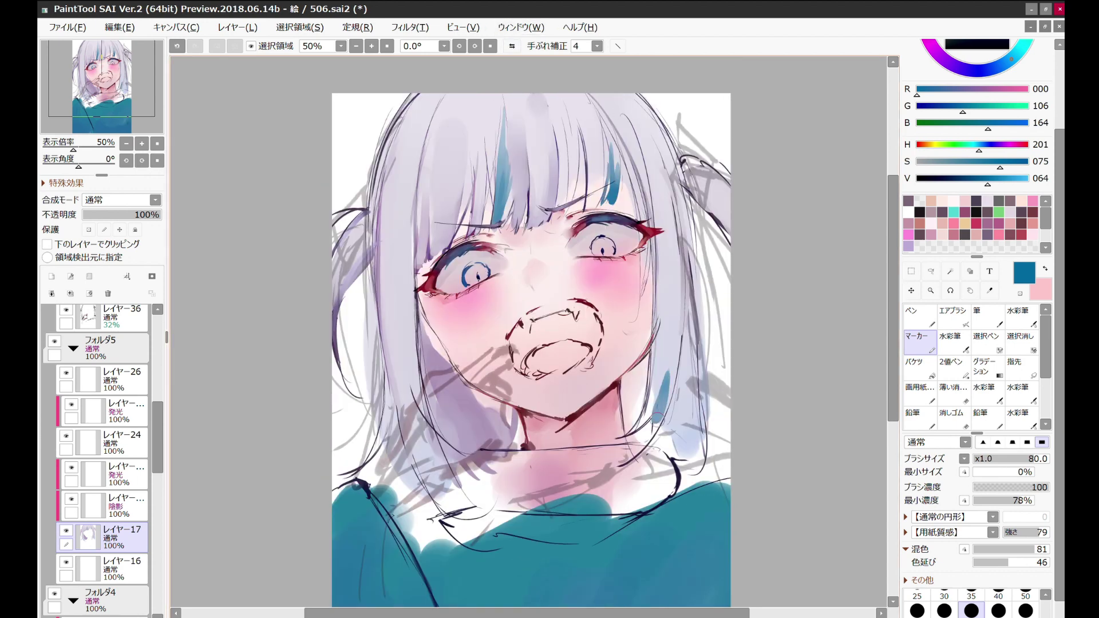
pyautogui.moveTo(676, 293); pyautogui.dragTo(616, 472)
# Step: Brighten the blue hair streaks and add a cyan streak beside her lower-placed eye on レイヤー17 with the marker
pyautogui.press('b')
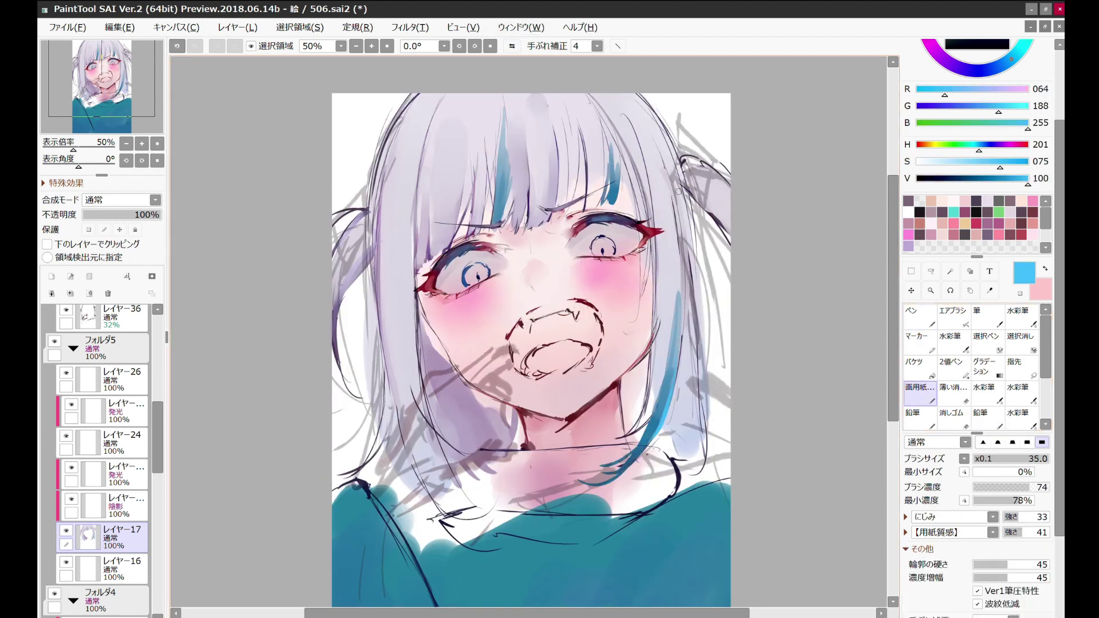
pyautogui.press('n')
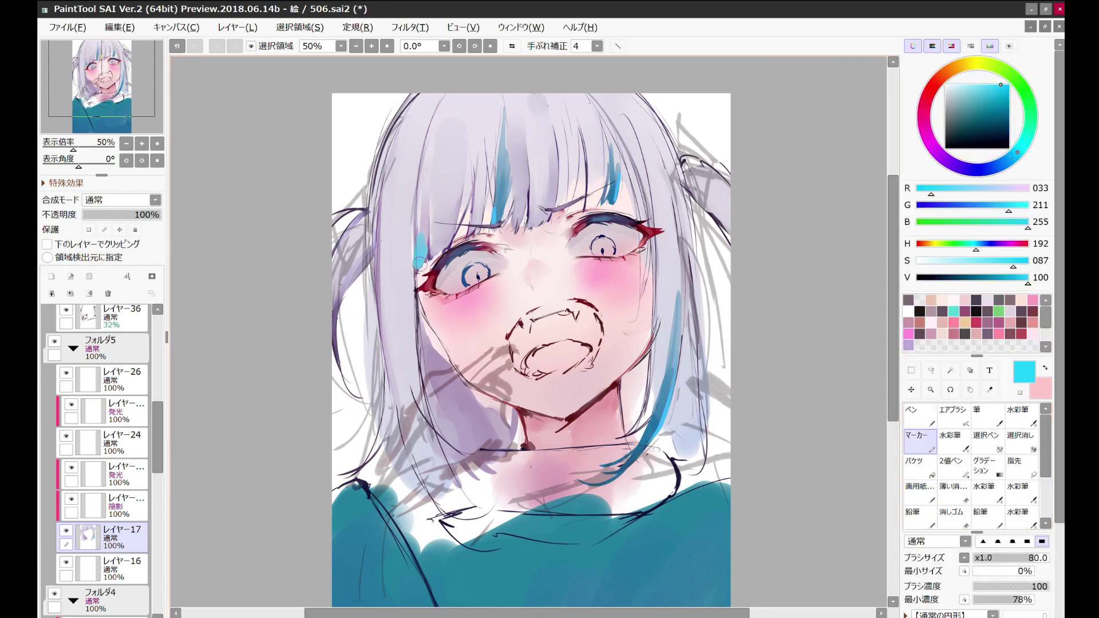
pyautogui.scroll(-1, 580, 315)
pyautogui.keyDown('alt'); pyautogui.click(640, 453); pyautogui.keyUp('alt')
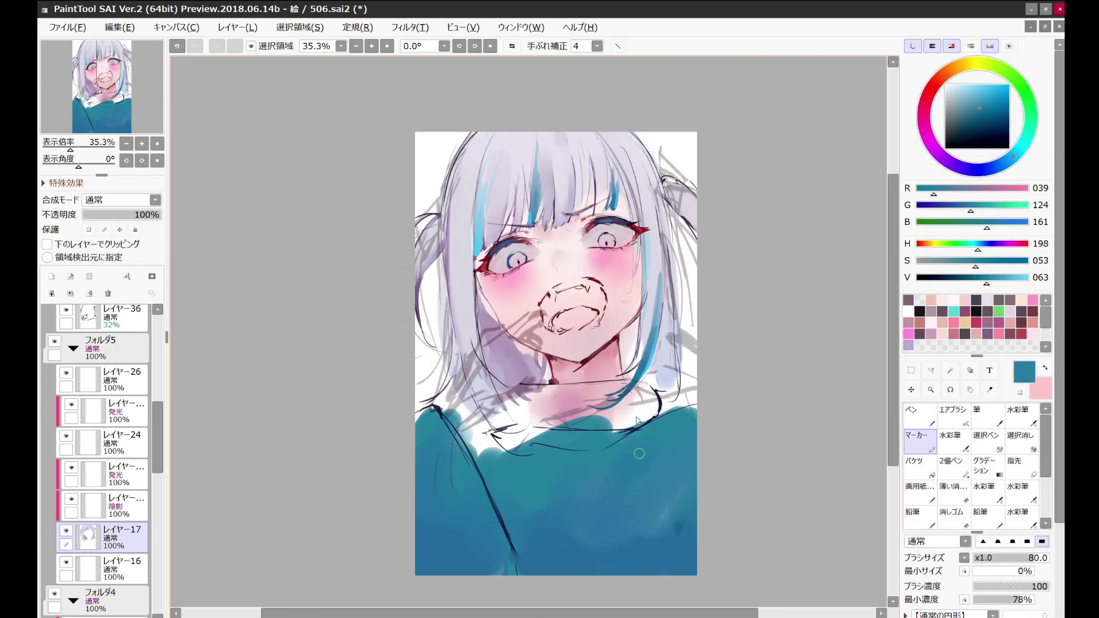
# Step: Touch up the lower lash lines on レイヤー40 in dark red with the marker, checking them in mirrored view
pyautogui.scroll(3, 596, 258)
pyautogui.press('c')
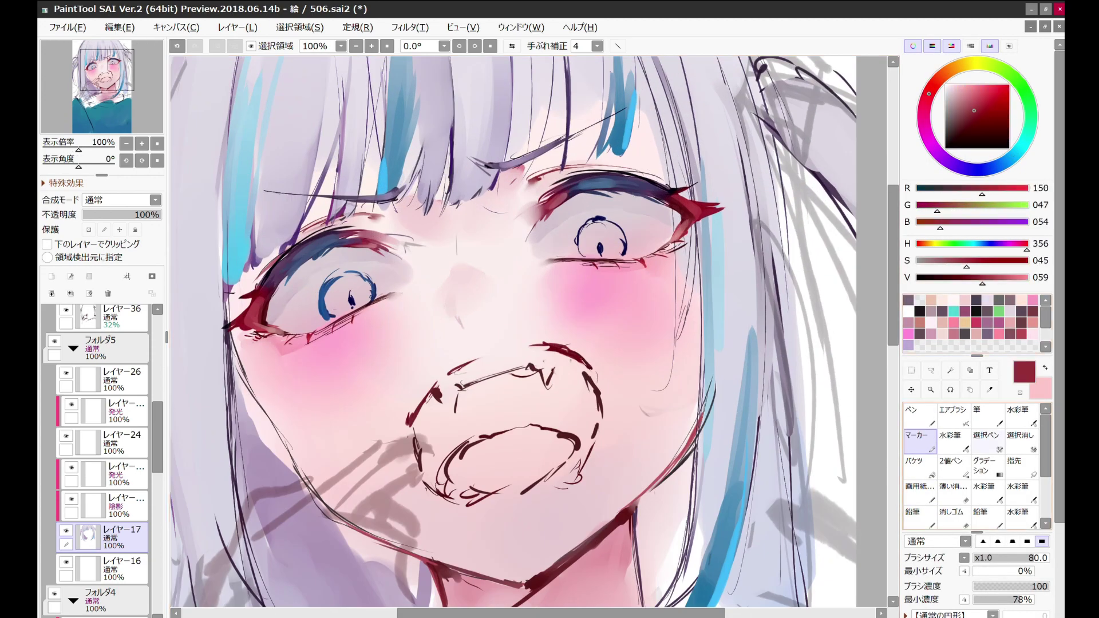
pyautogui.keyDown('ctrl'); pyautogui.click(397, 298); pyautogui.keyUp('ctrl')
pyautogui.press('m')
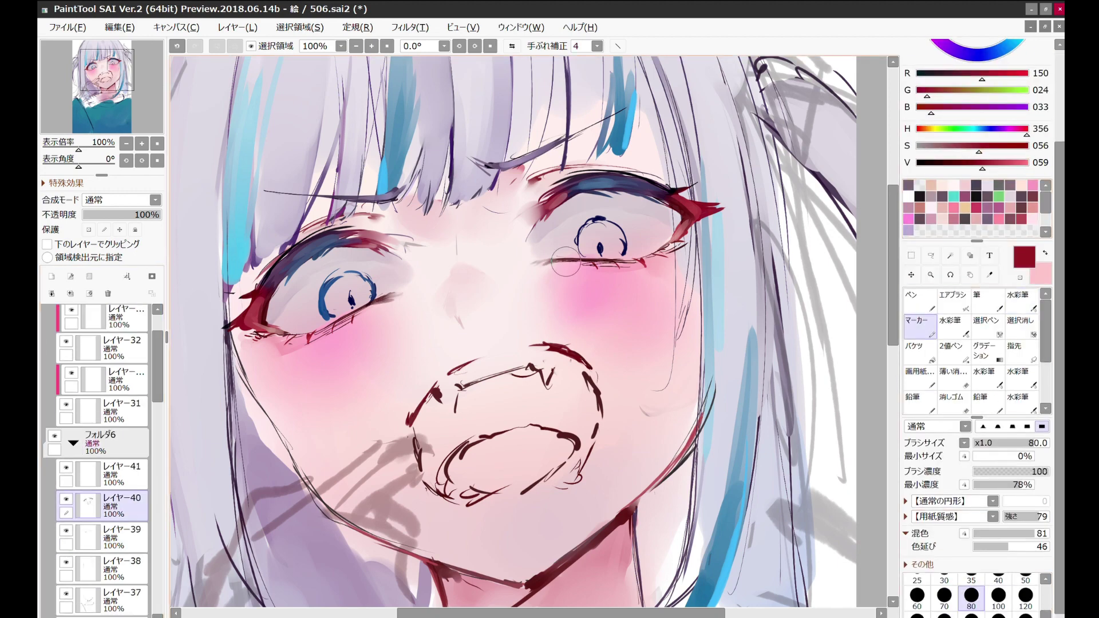
pyautogui.press('h')
pyautogui.press('h')
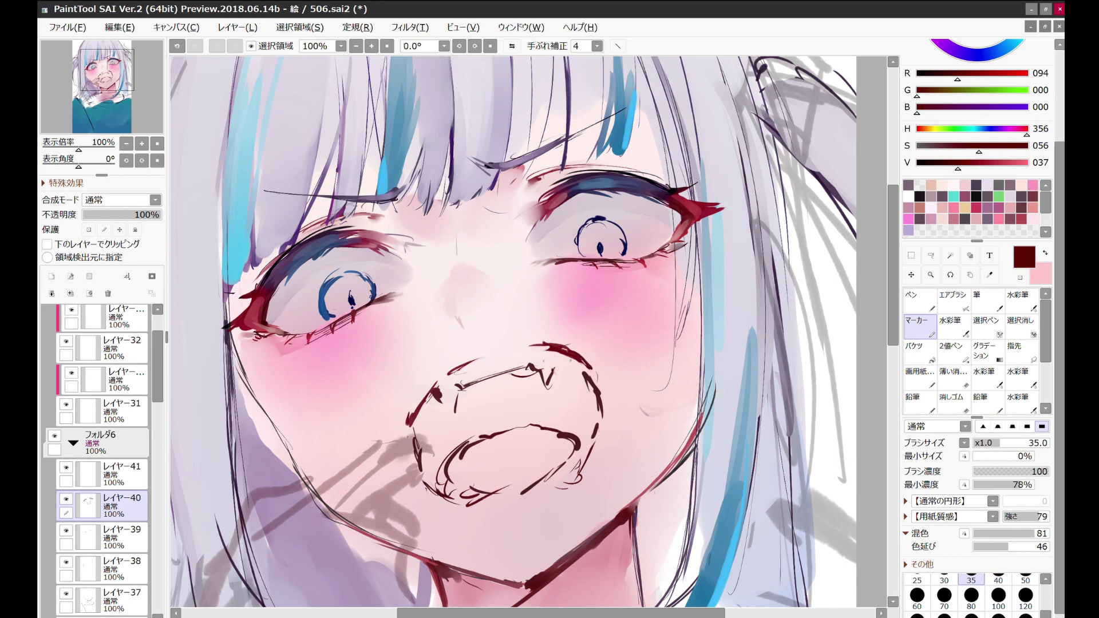
# Step: Add a small reddish nostril mark beside the nose on レイヤー1 with the marker at size 35
pyautogui.keyDown('ctrl'); pyautogui.keyDown('shift'); pyautogui.click(576, 227); pyautogui.keyUp('shift'); pyautogui.keyUp('ctrl')
pyautogui.keyDown('alt'); pyautogui.click(507, 314); pyautogui.keyUp('alt')
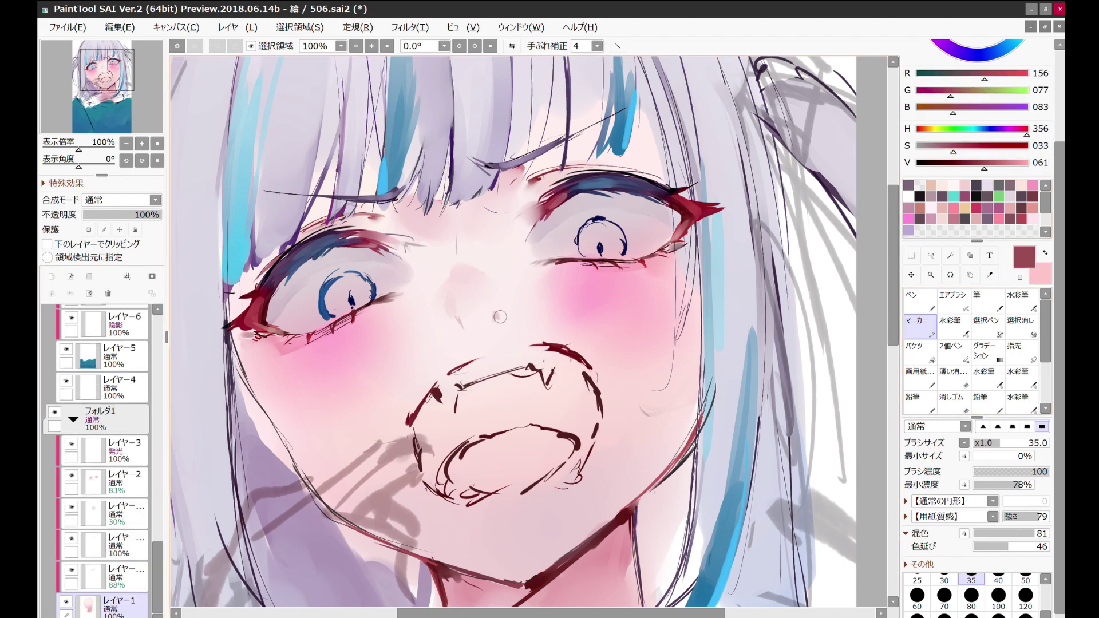
pyautogui.scroll(-6, 494, 318)
pyautogui.scroll(6, 590, 221)
pyautogui.scroll(-6, 590, 221)
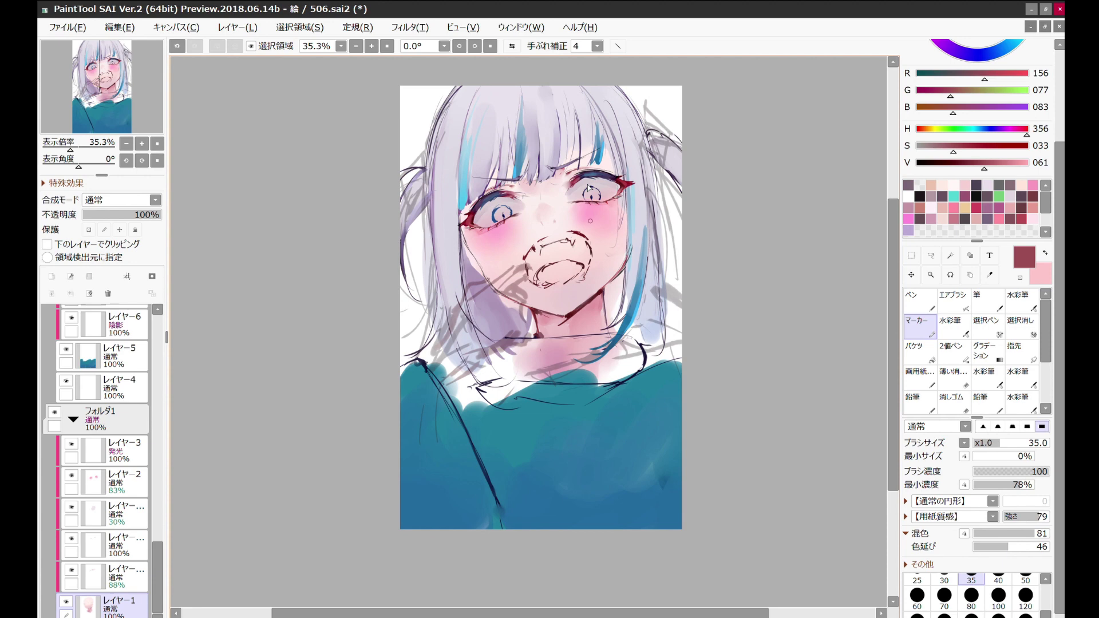
pyautogui.scroll(2, 645, 172)
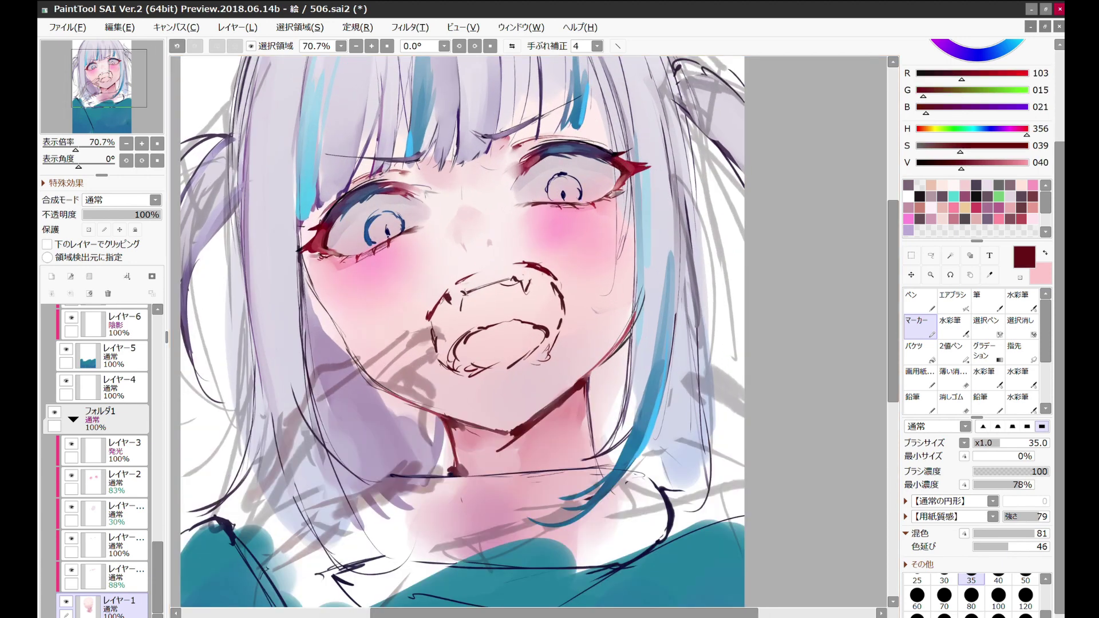
# Step: Fill the inside of the mouth with very dark red on レイヤー40 using the marker
pyautogui.keyDown('alt'); pyautogui.click(458, 303); pyautogui.keyUp('alt')
pyautogui.keyDown('ctrl'); pyautogui.keyDown('shift'); pyautogui.click(459, 304); pyautogui.keyUp('shift'); pyautogui.keyUp('ctrl')
pyautogui.moveTo(441, 312)
pyautogui.mouseDown()
pyautogui.moveTo(475, 324)
pyautogui.moveTo(549, 312)
pyautogui.mouseUp()
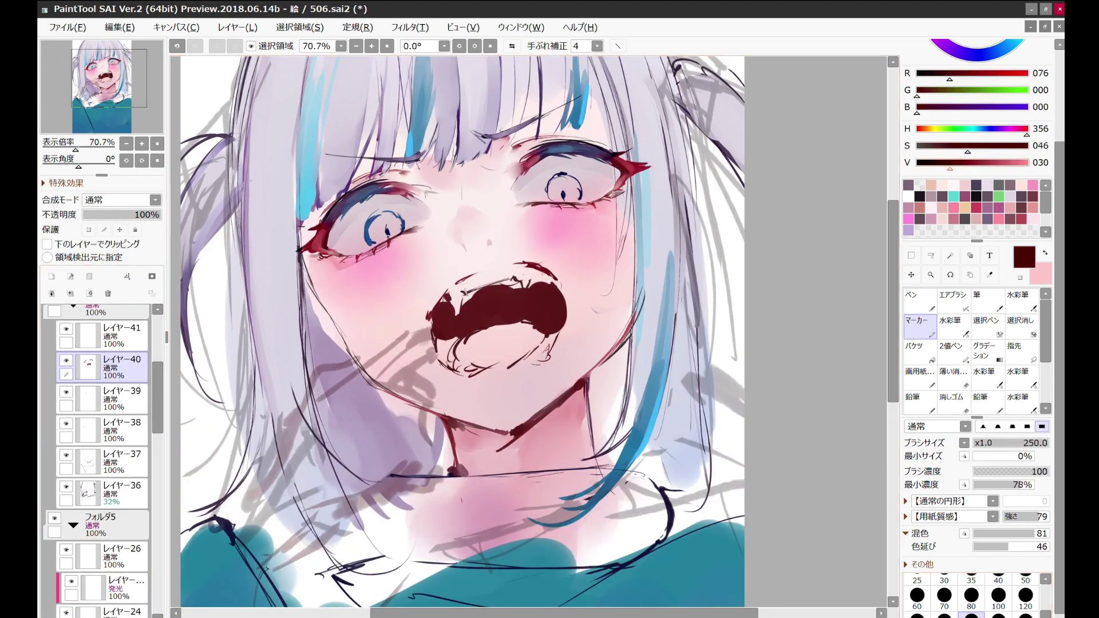
# Step: Paint a brighter red area inside the mouth and blend it with the 鉛筆 brush at size 600
pyautogui.click(1023, 218)
pyautogui.click(1019, 401)
pyautogui.moveTo(481, 298); pyautogui.dragTo(526, 333)
pyautogui.press('w')
pyautogui.moveTo(436, 343); pyautogui.dragTo(549, 298)
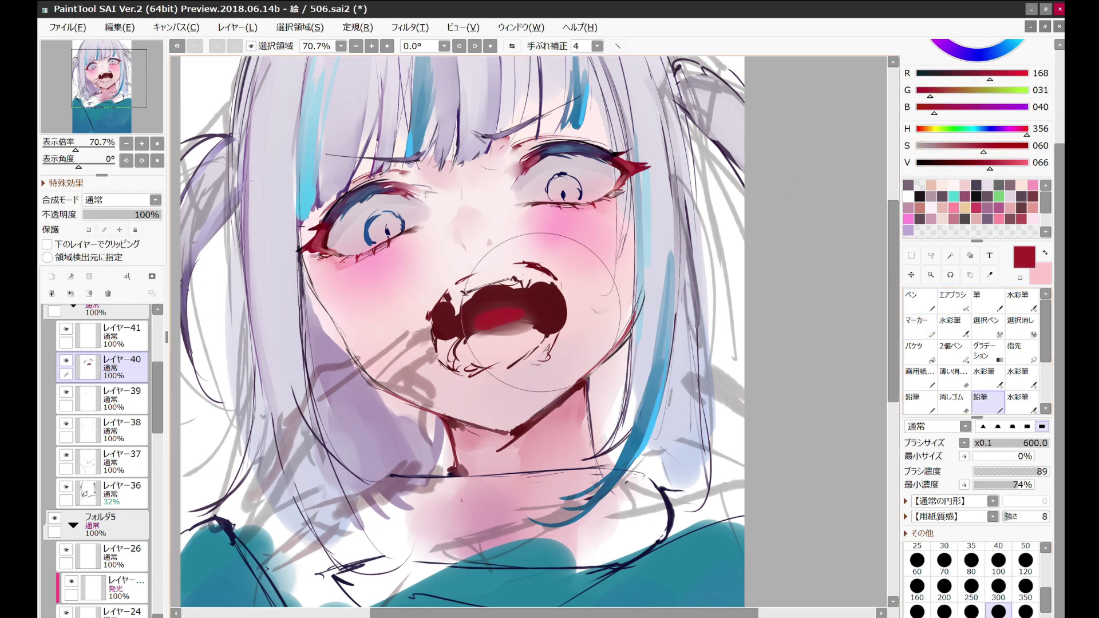
pyautogui.moveTo(458, 320); pyautogui.dragTo(539, 298)
pyautogui.keyDown('alt'); pyautogui.click(493, 320); pyautogui.keyUp('alt')
# Step: Paint the upper teeth and fangs pale grey on レイヤー40 with the 鉛筆 brush at size 80, checking them in mirrored view
pyautogui.keyDown('alt'); pyautogui.click(607, 269); pyautogui.keyUp('alt')
pyautogui.press('n')
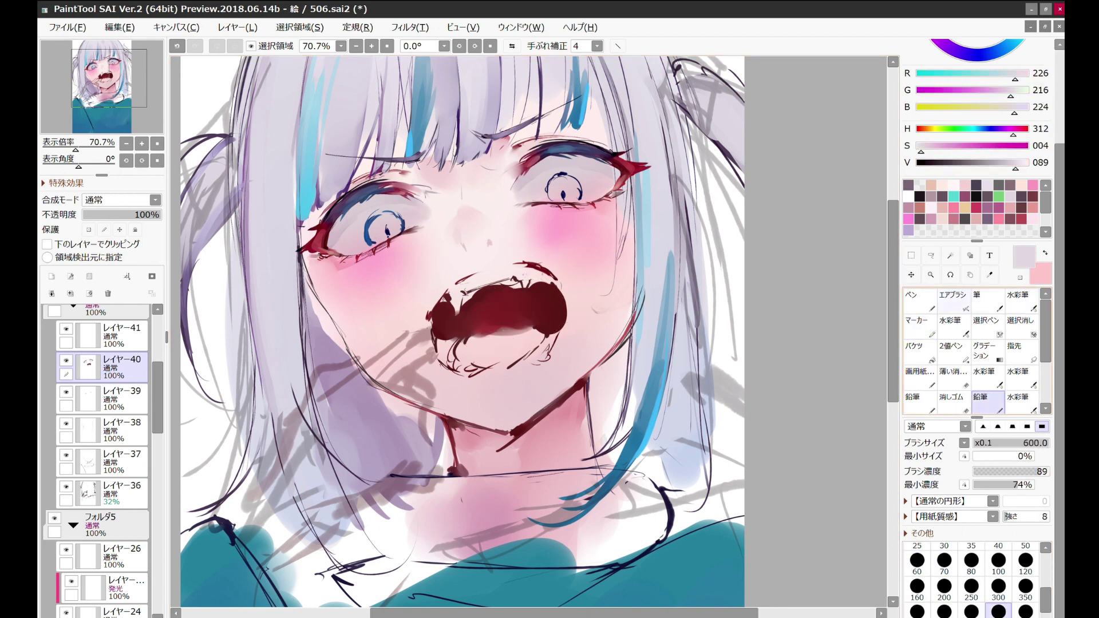
pyautogui.moveTo(452, 295); pyautogui.dragTo(550, 274)
pyautogui.press('h')
pyautogui.press('h')
# Step: Refine the dark red outline around the upper teeth with the 画用紙 brush and the marker at size 35
pyautogui.keyDown('alt'); pyautogui.click(461, 304); pyautogui.keyUp('alt')
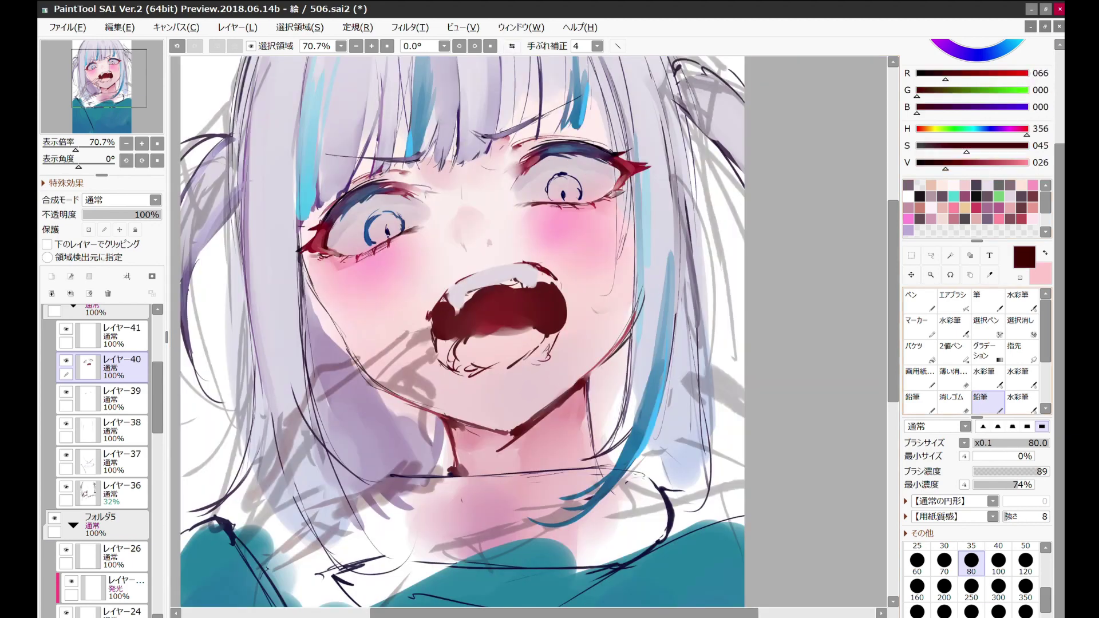
pyautogui.press('b')
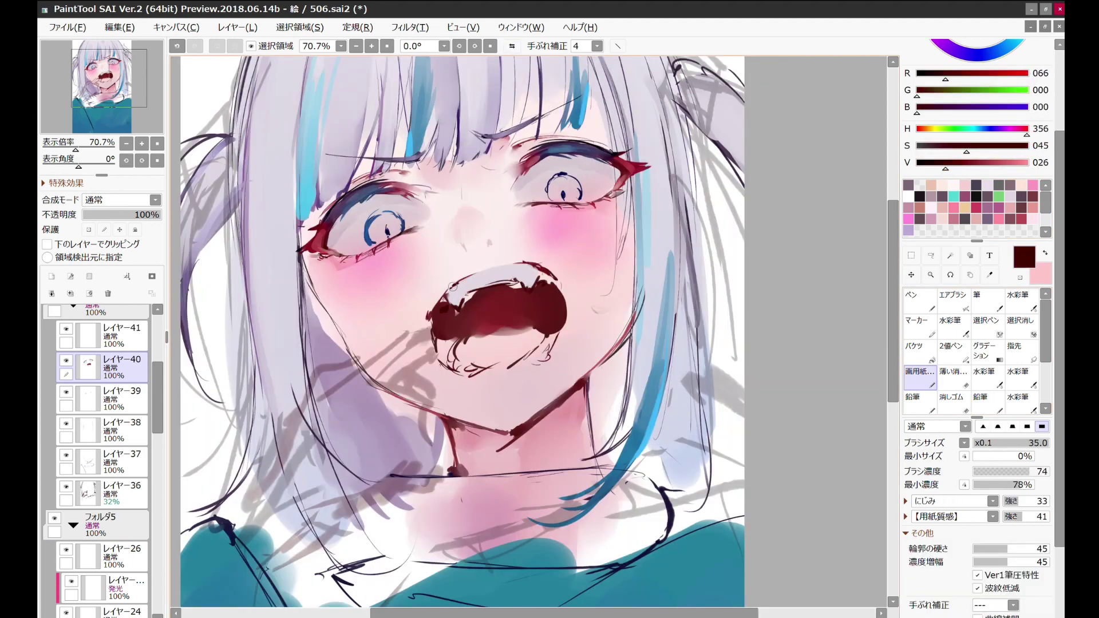
pyautogui.press('m')
pyautogui.press('h')
pyautogui.press('h')
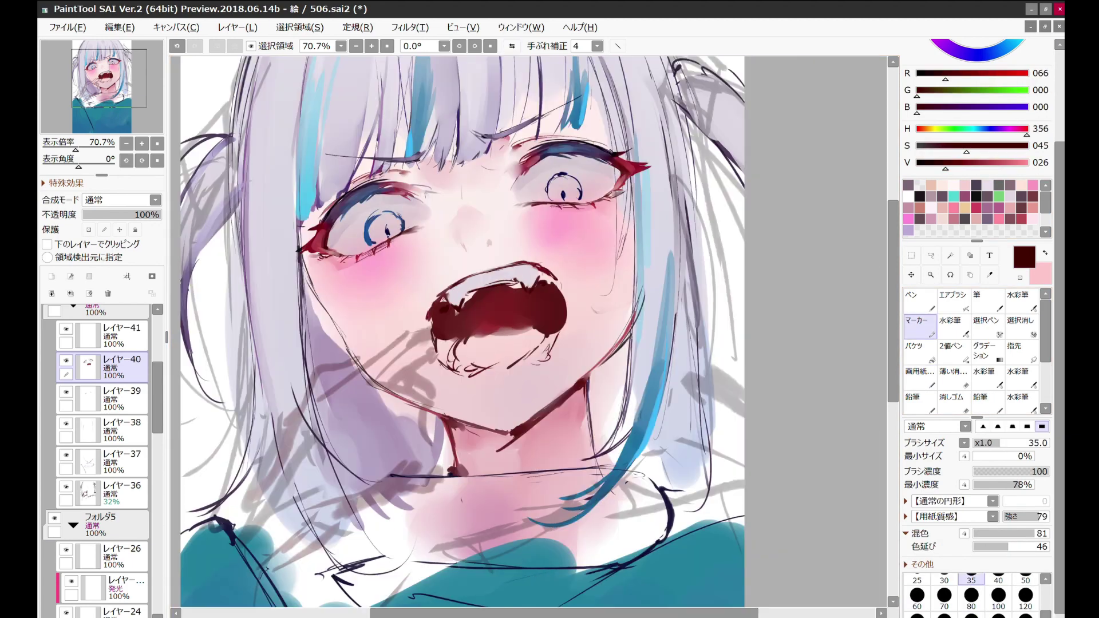
# Step: Reshape the mouth on レイヤー40 with the 自由な形 transform
pyautogui.scroll(3, 494, 300)
pyautogui.press('s')
pyautogui.moveTo(492, 332); pyautogui.dragTo(515, 350)
pyautogui.hotkey('ctrl', 't')
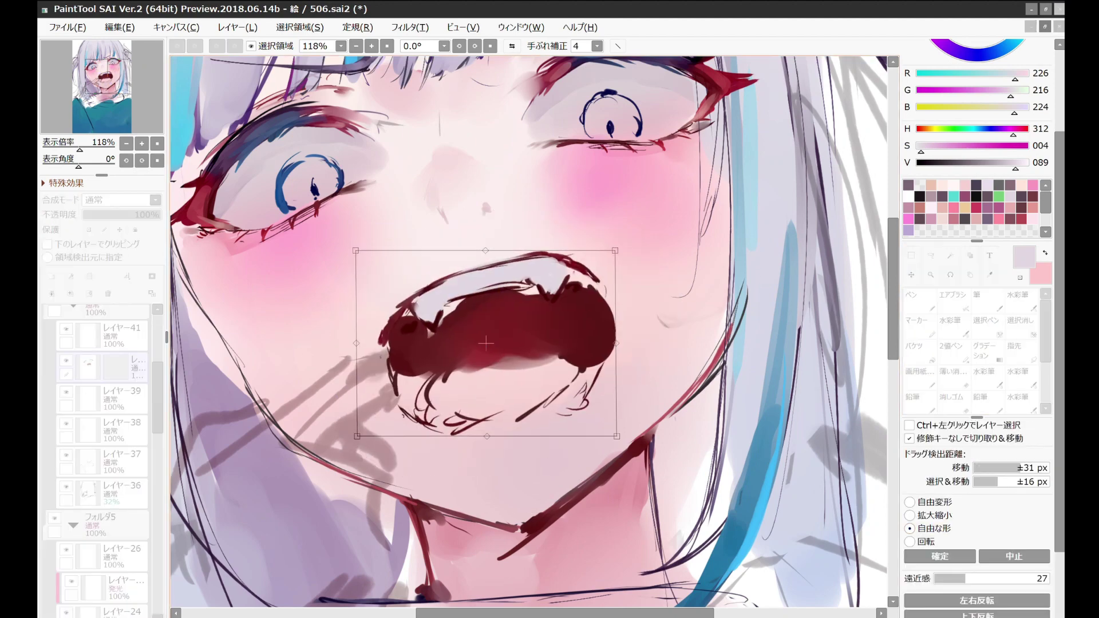
pyautogui.press('Return')
pyautogui.scroll(-3, 532, 332)
pyautogui.scroll(2, 499, 332)
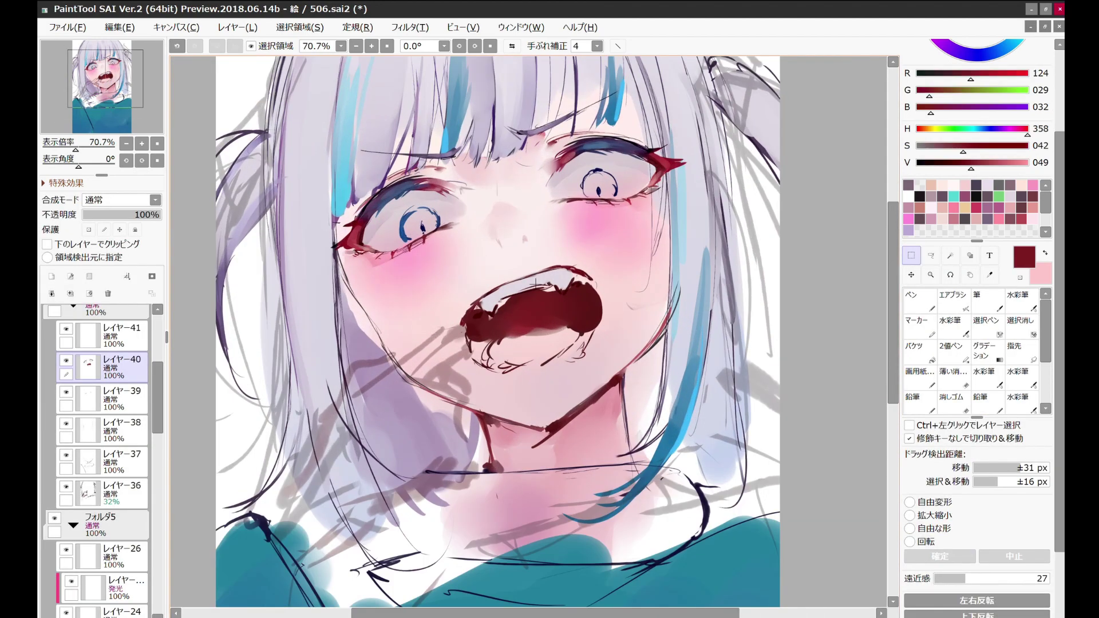
# Step: Paint a red tongue and extend the dark red mouth interior down to the lower lip on レイヤー40
pyautogui.press('b')
pyautogui.moveTo(498, 344); pyautogui.dragTo(544, 355)
pyautogui.moveTo(504, 320)
pyautogui.mouseDown()
pyautogui.moveTo(589, 343)
pyautogui.moveTo(582, 335)
pyautogui.mouseUp()
pyautogui.moveTo(607, 275); pyautogui.dragTo(498, 343)
pyautogui.keyDown('alt'); pyautogui.click(484, 320); pyautogui.keyUp('alt')
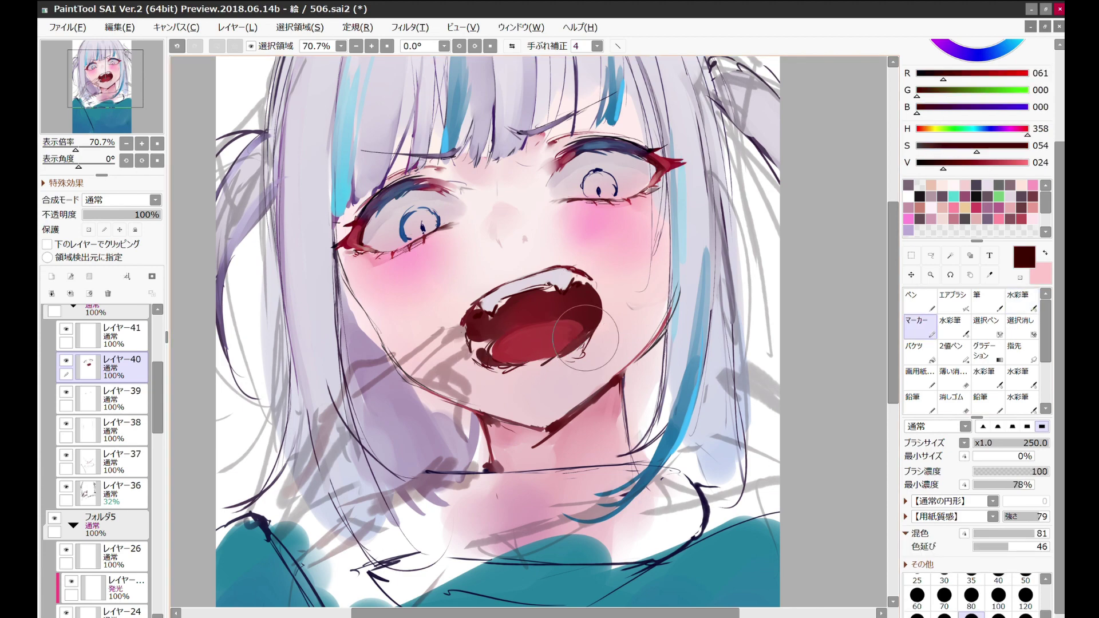
# Step: Soften the mouth's lower edge on レイヤー40 with the light eraser at size 80, checking it in mirrored view
pyautogui.press('e')
pyautogui.press('h')
pyautogui.press('h')
pyautogui.scroll(3, 548, 264)
pyautogui.keyDown('alt'); pyautogui.click(426, 284); pyautogui.keyUp('alt')
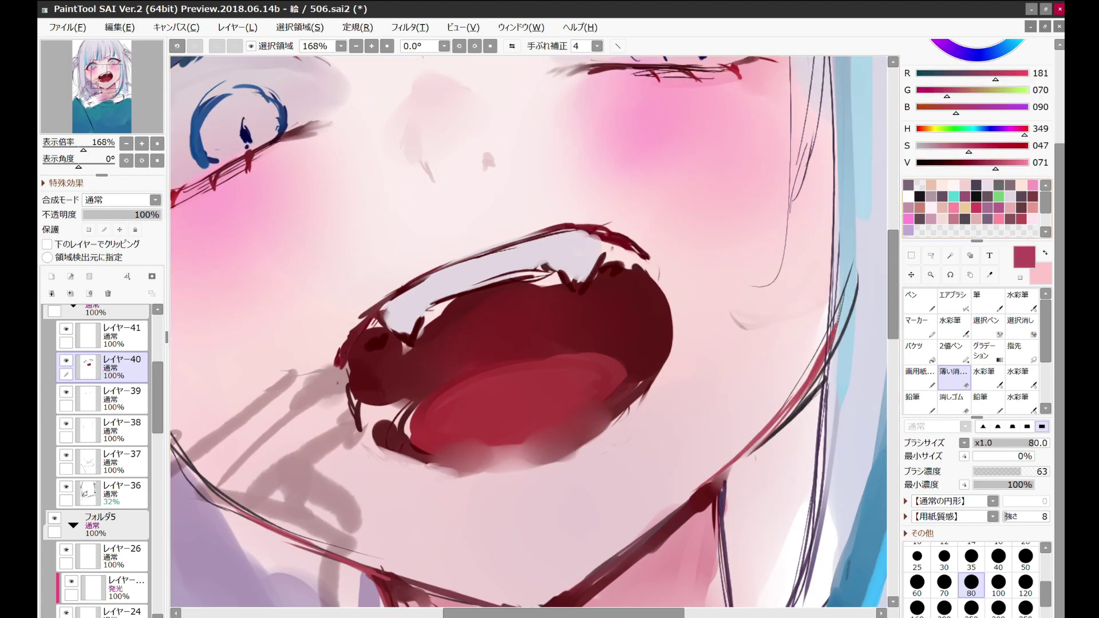
# Step: Paint the upper teeth with the Marker and build up the teeth at the mouth's left corner in a sampled off-white
pyautogui.press('m')
pyautogui.moveTo(487, 255); pyautogui.dragTo(541, 240)
pyautogui.scroll(-8, 515, 257)
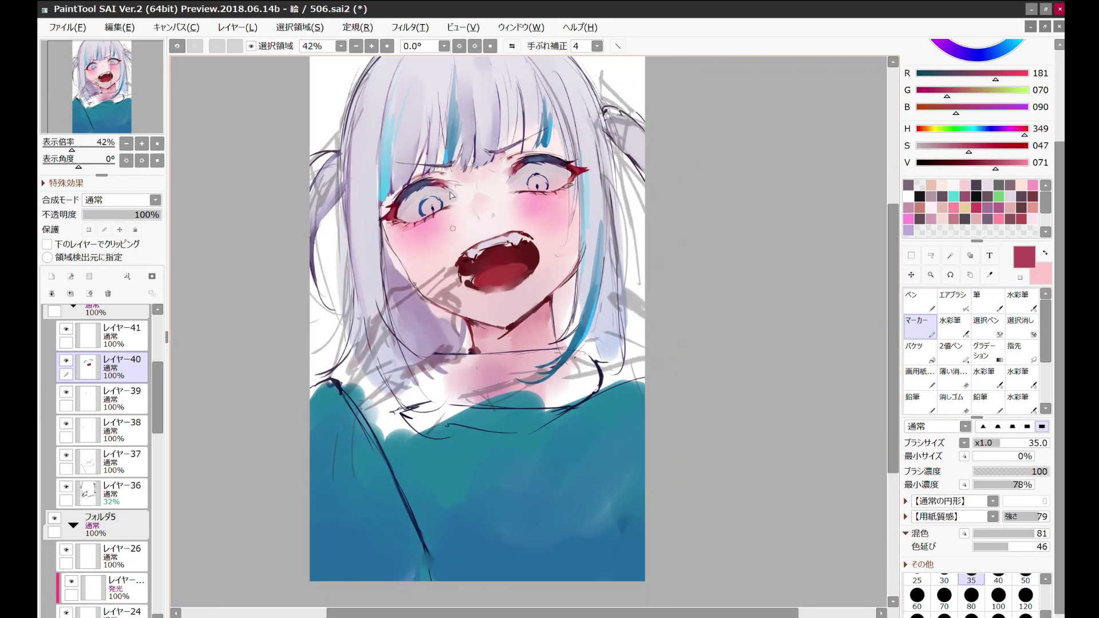
pyautogui.scroll(7, 491, 310)
pyautogui.press('w')
pyautogui.keyDown('alt'); pyautogui.click(491, 310); pyautogui.keyUp('alt')
pyautogui.press('m')
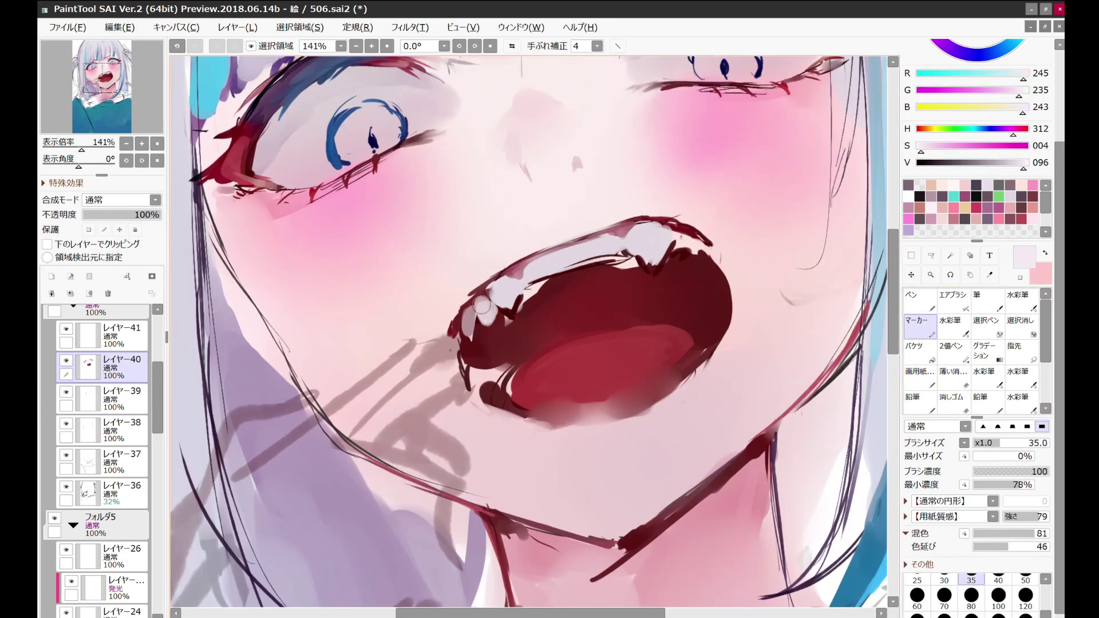
# Step: Check the mouth in mirrored view and repaint the dark area behind the upper right teeth with a sampled mouth colour
pyautogui.press('h')
pyautogui.press('h')
pyautogui.keyDown('alt'); pyautogui.click(716, 269); pyautogui.keyUp('alt')
pyautogui.moveTo(636, 258)
pyautogui.mouseDown()
pyautogui.moveTo(526, 303)
pyautogui.moveTo(487, 378)
pyautogui.moveTo(620, 324)
pyautogui.mouseUp()
# Step: Paint a lower row of teeth with small pointed fangs in a sampled pale grey, and check it in mirrored view
pyautogui.scroll(-5, 544, 312)
pyautogui.press('n')
pyautogui.keyDown('alt'); pyautogui.click(589, 245); pyautogui.keyUp('alt')
pyautogui.press('m')
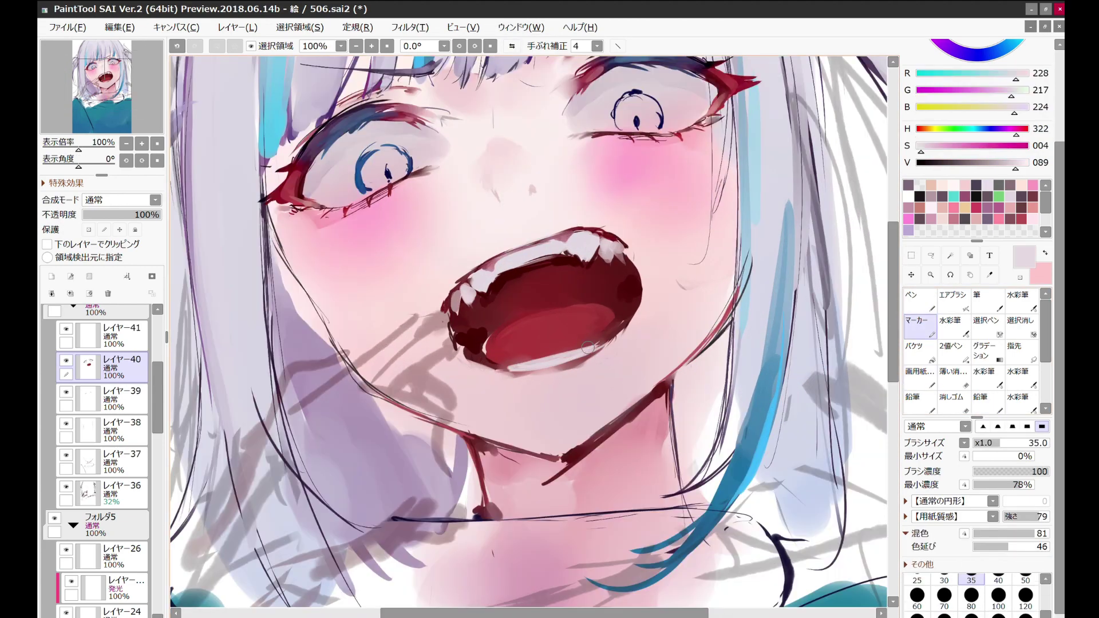
pyautogui.press('b')
pyautogui.press('m')
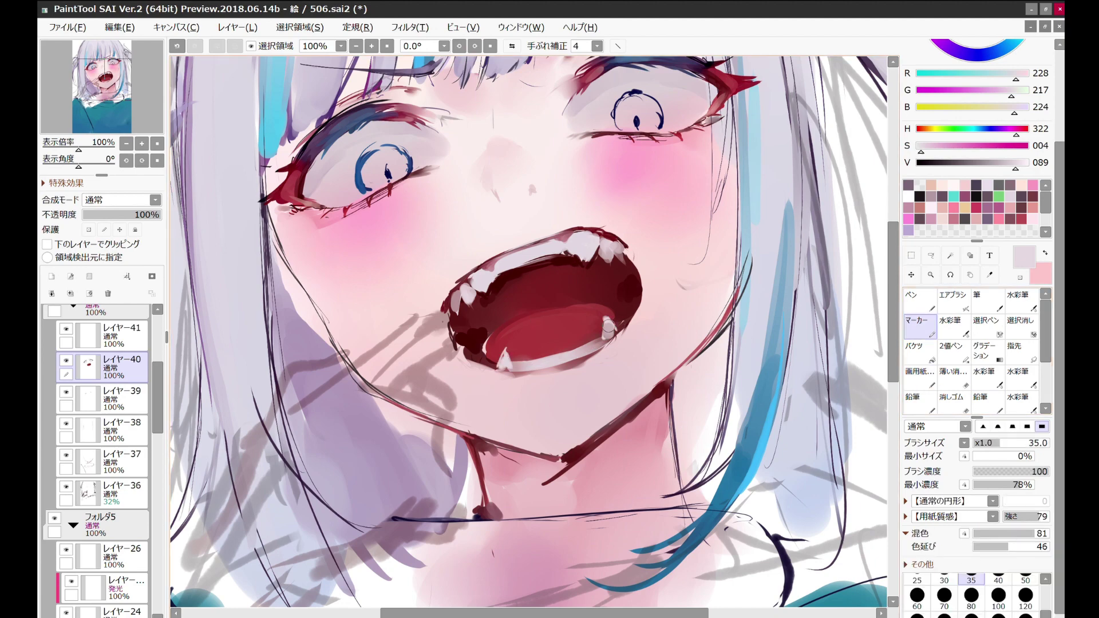
pyautogui.press('h')
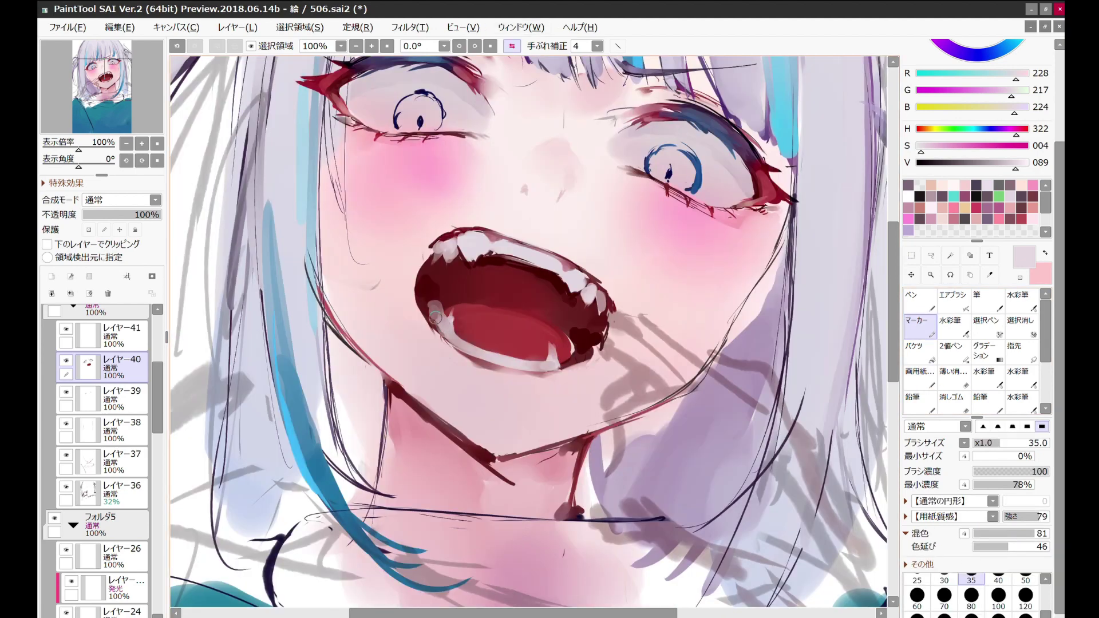
pyautogui.press('h')
# Step: Touch up the mouth with the paper-textured brush in a sampled dark red, and review the whole face
pyautogui.scroll(-5, 437, 313)
pyautogui.scroll(4, 515, 286)
pyautogui.keyDown('alt'); pyautogui.click(544, 390); pyautogui.keyUp('alt')
pyautogui.press('b')
pyautogui.moveTo(353, 297); pyautogui.dragTo(364, 289)
pyautogui.scroll(-4, 625, 188)
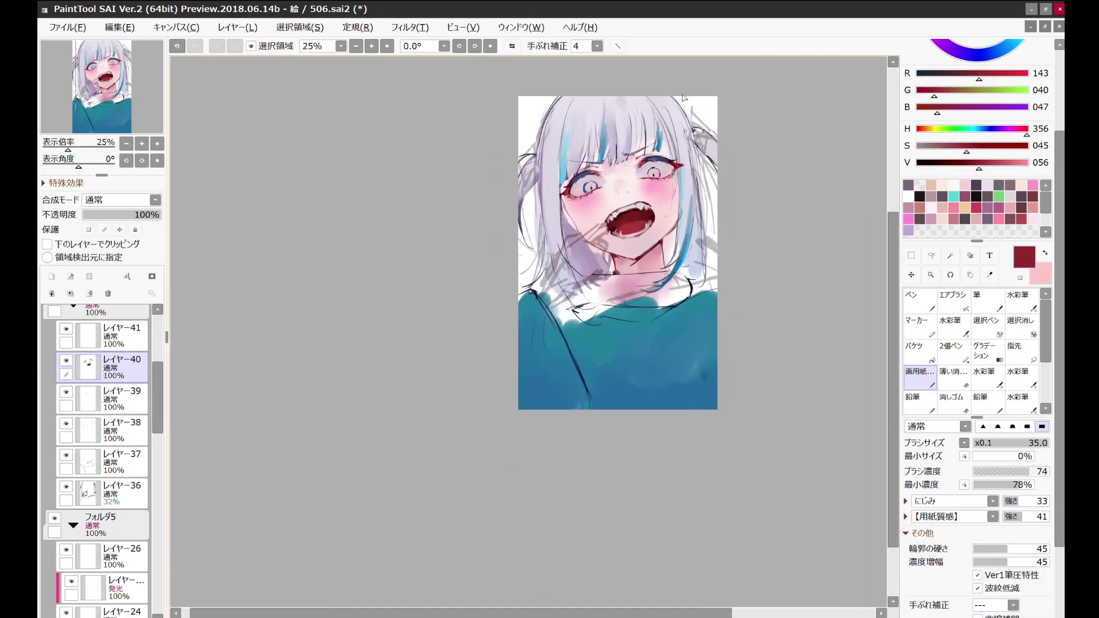
pyautogui.scroll(4, 625, 187)
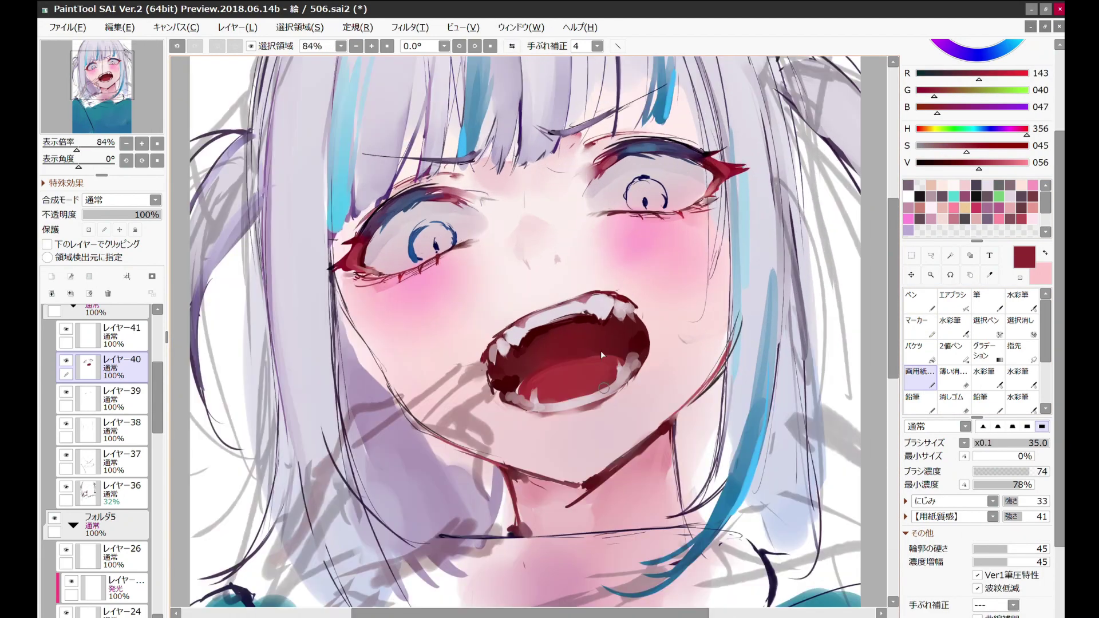
# Step: Touch up the lower teeth in a sampled greyish pink and define their edges with a near-black tone
pyautogui.keyDown('alt'); pyautogui.click(600, 354); pyautogui.keyUp('alt')
pyautogui.scroll(2, 600, 354)
pyautogui.press('n')
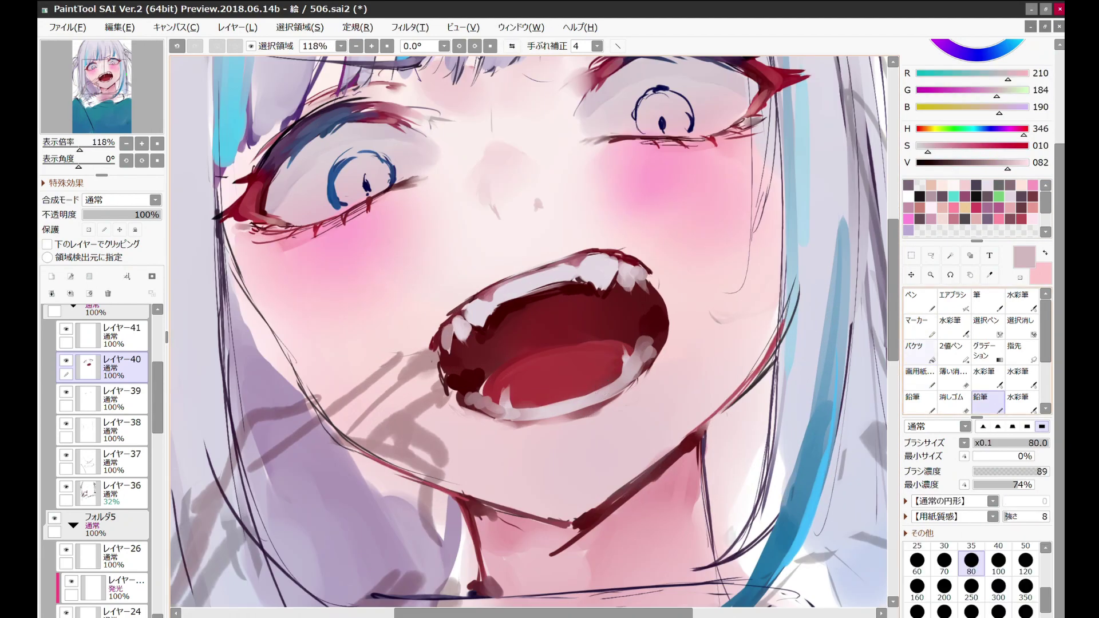
pyautogui.press('b')
pyautogui.keyDown('alt'); pyautogui.click(501, 393); pyautogui.keyUp('alt')
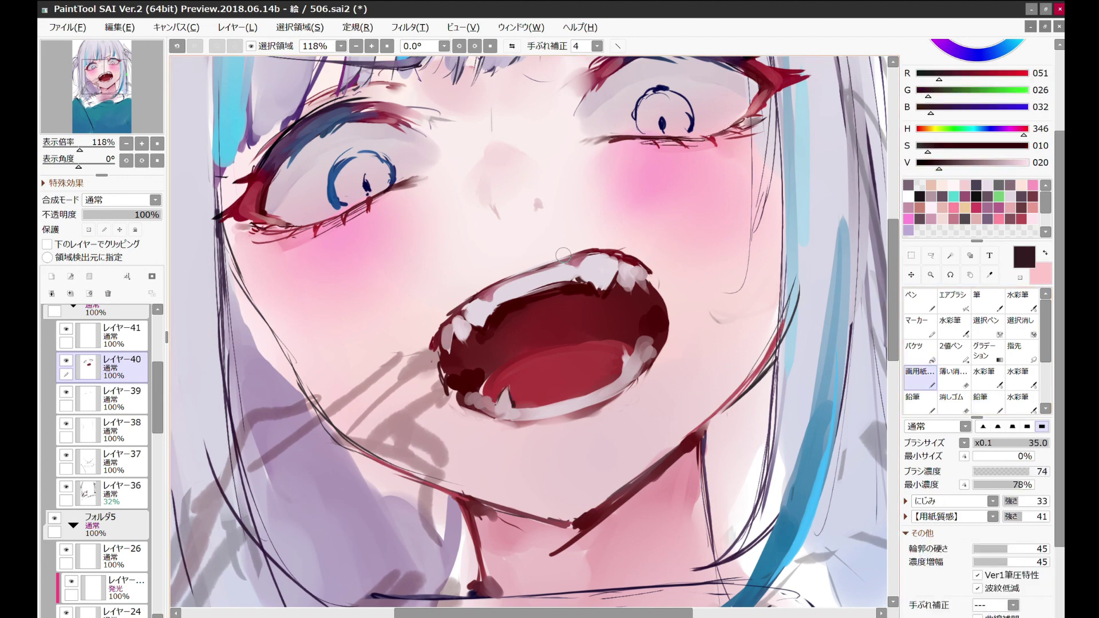
# Step: Check the mouth in mirrored view and sharpen the lower right fang with a sampled pale grey
pyautogui.press('h')
pyautogui.press('h')
pyautogui.scroll(-2, 630, 355)
pyautogui.keyDown('alt'); pyautogui.click(624, 355); pyautogui.keyUp('alt')
pyautogui.press('m')
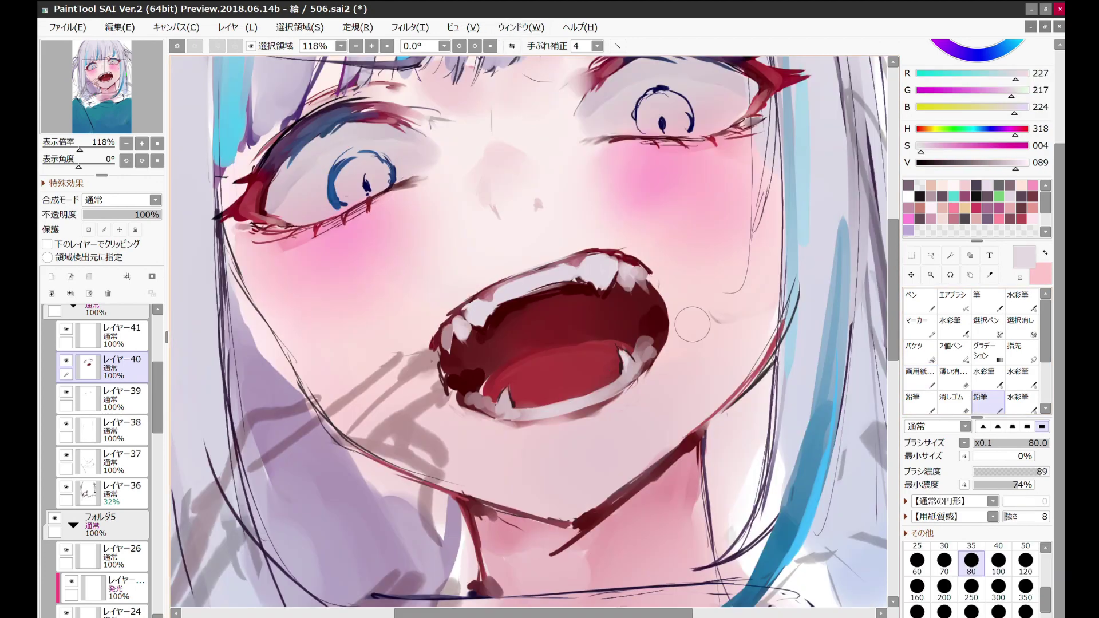
# Step: Lighten the tongue with a sampled pinkish red and paint a dark notch at the back of the throat
pyautogui.scroll(-1, 642, 321)
pyautogui.scroll(2, 642, 320)
pyautogui.keyDown('alt'); pyautogui.click(619, 357); pyautogui.keyUp('alt')
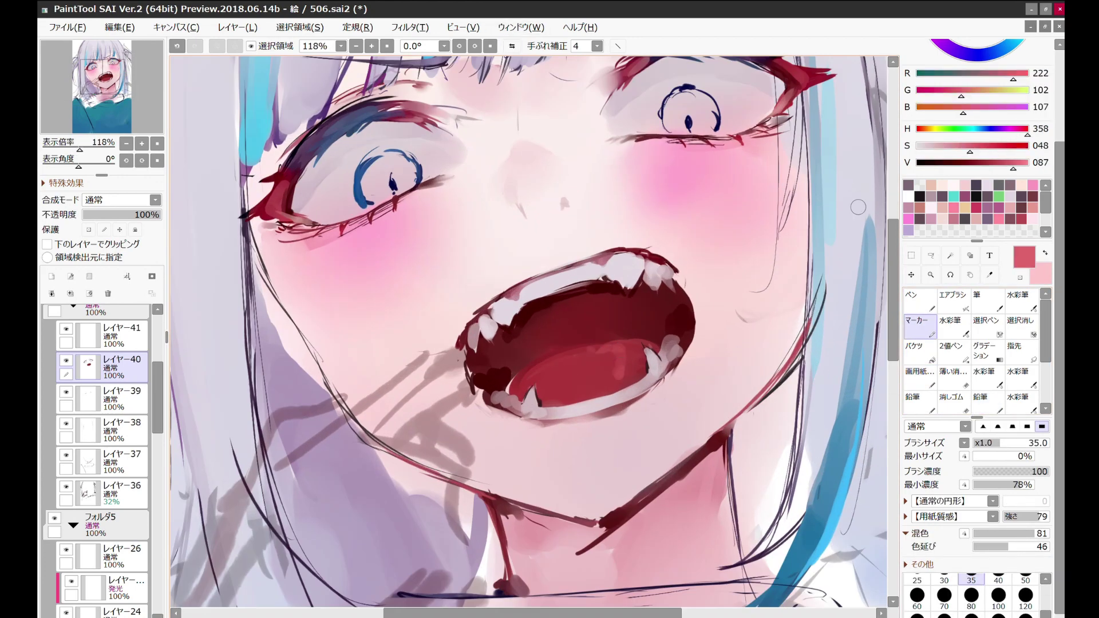
pyautogui.press('b')
pyautogui.moveTo(564, 349); pyautogui.dragTo(577, 342)
pyautogui.press('m')
pyautogui.scroll(-3, 670, 323)
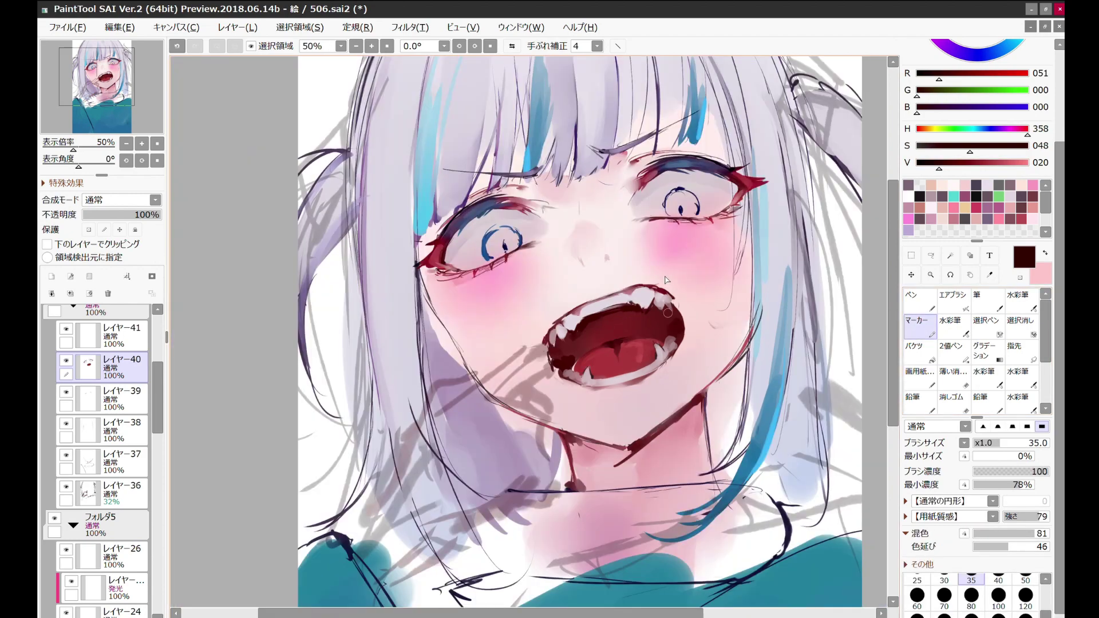
# Step: Select each eye in turn and adjust its shape with a free-form transform, checking the face in mirrored view
pyautogui.scroll(-1, 544, 76)
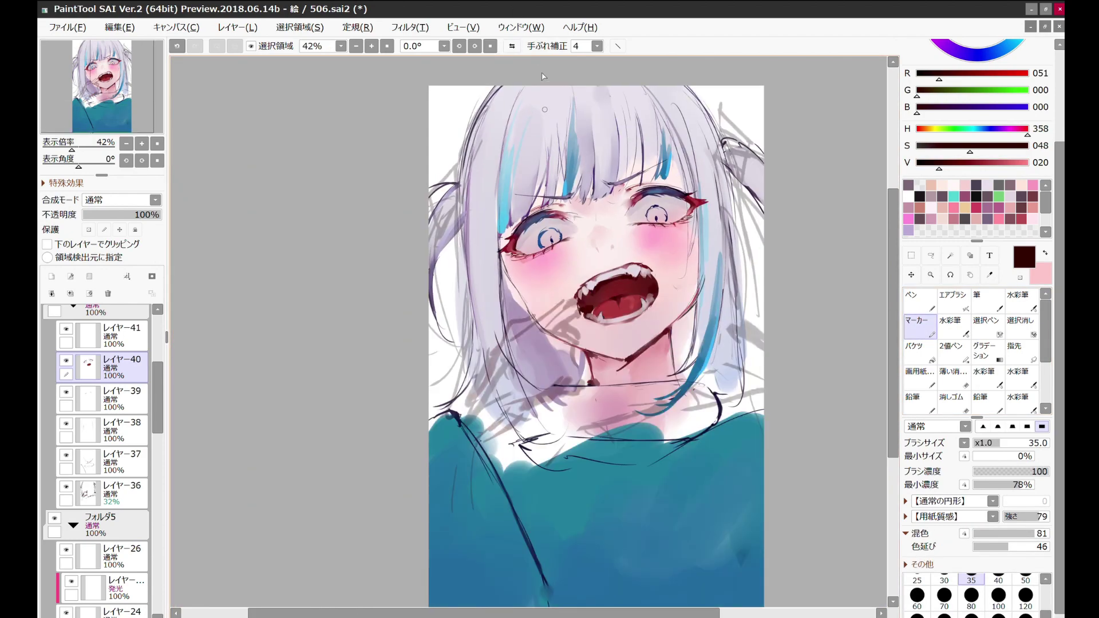
pyautogui.scroll(1, 561, 184)
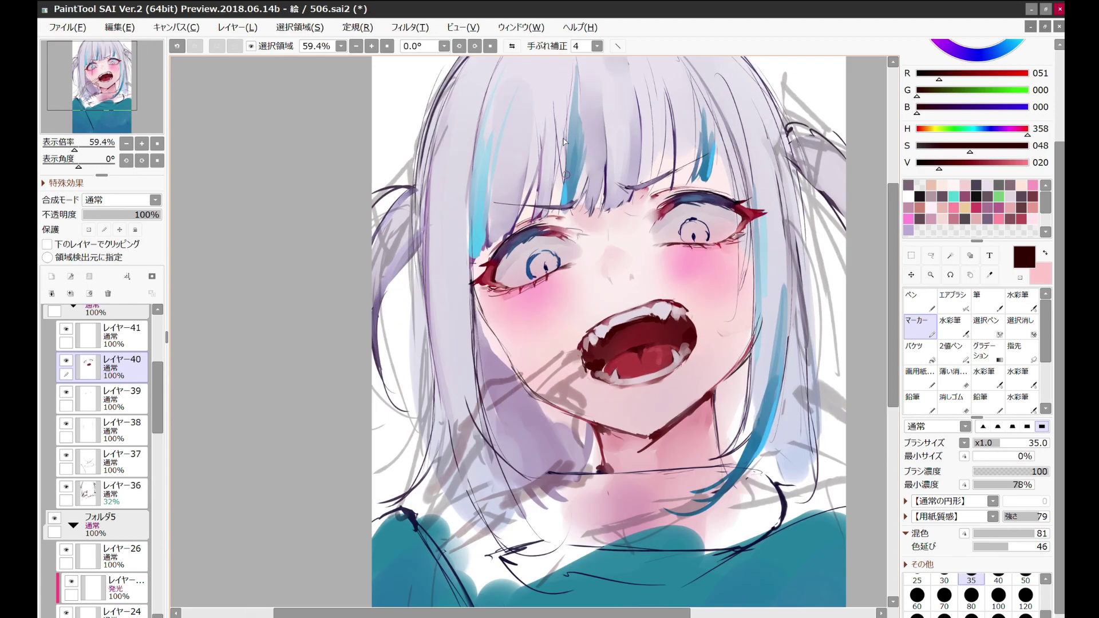
pyautogui.press('s')
pyautogui.moveTo(550, 258); pyautogui.dragTo(533, 268)
pyautogui.press('Return')
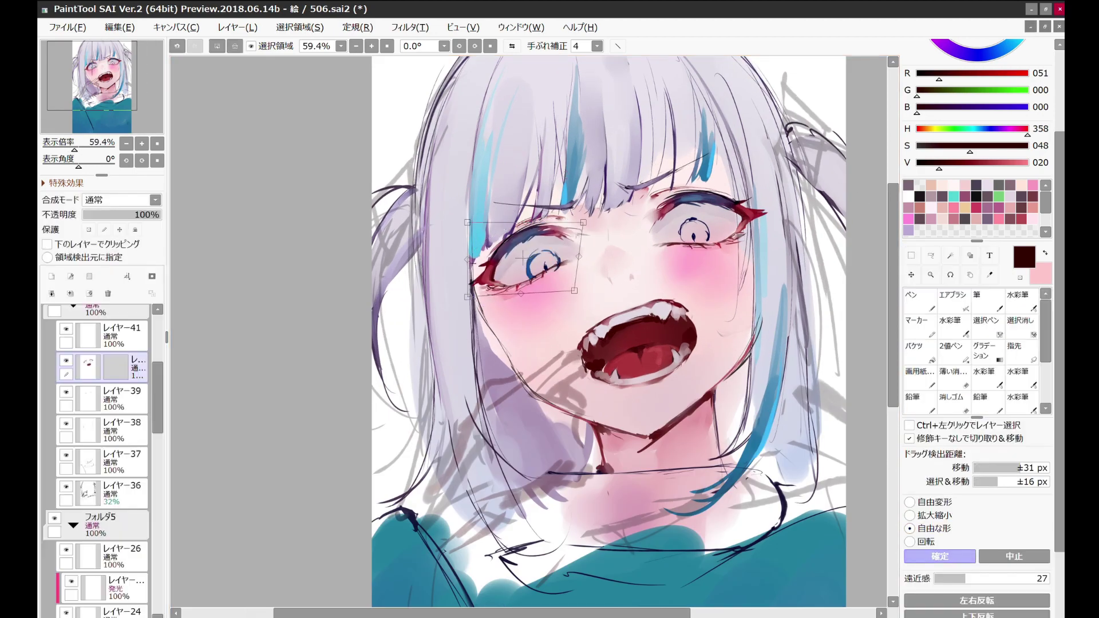
pyautogui.moveTo(647, 229); pyautogui.dragTo(744, 223)
pyautogui.hotkey('ctrl', 't')
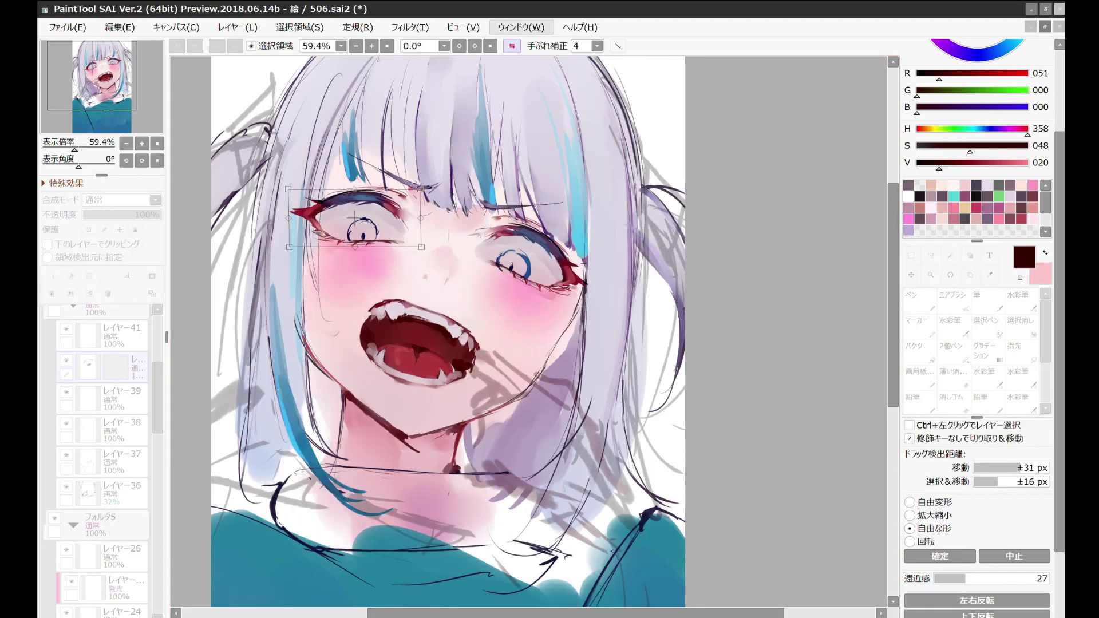
pyautogui.press('Return')
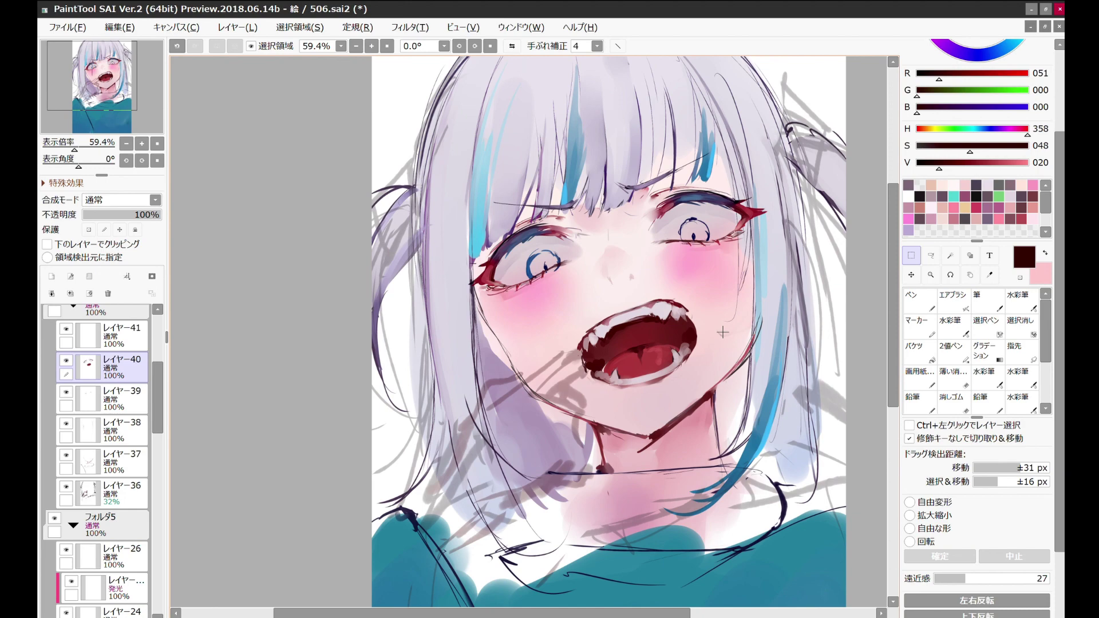
# Step: Sample the bright blue from the hair streak and make レイヤー13 in フォルダ4 the active layer
pyautogui.scroll(2, 722, 332)
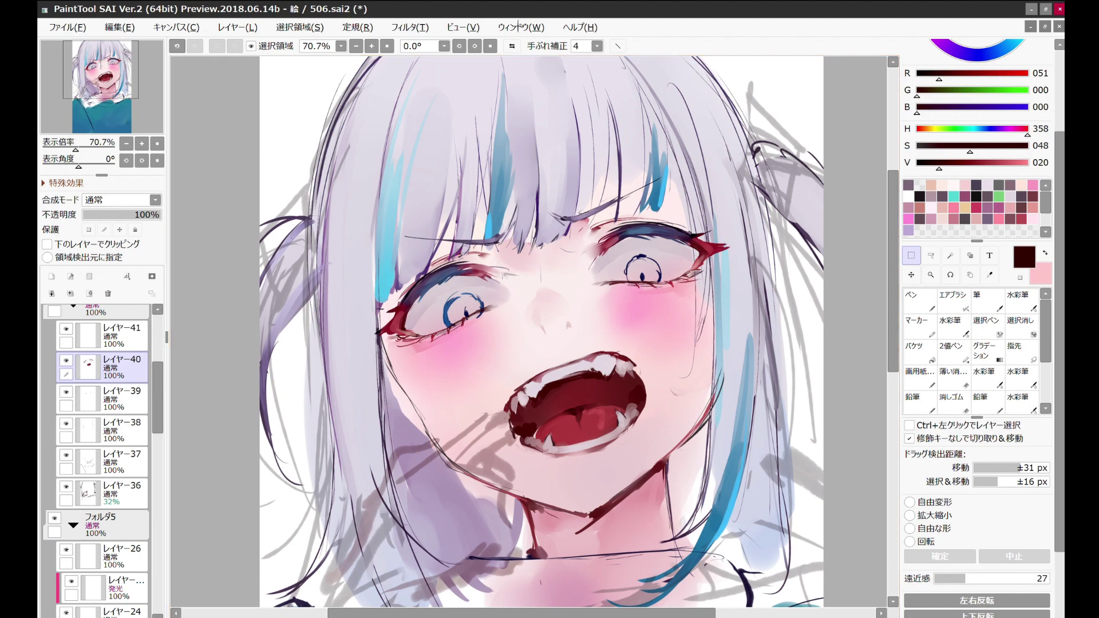
pyautogui.keyDown('alt'); pyautogui.click(657, 189); pyautogui.keyUp('alt')
pyautogui.scroll(4, 640, 115)
pyautogui.click(122, 395)
pyautogui.scroll(-5, 519, 202)
pyautogui.scroll(-6, 103, 458)
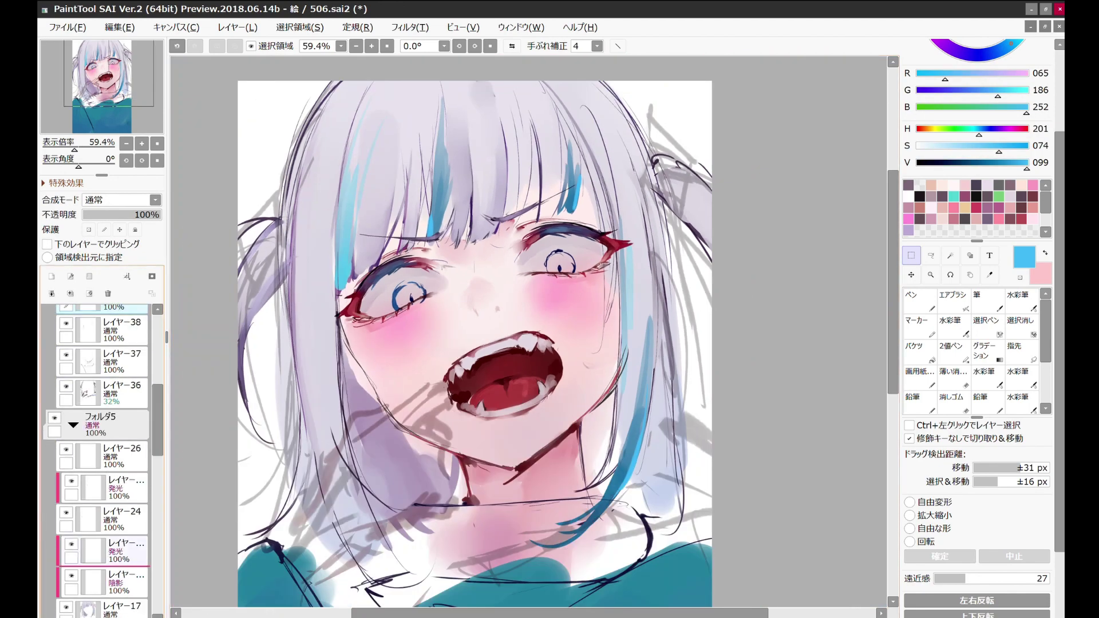
pyautogui.click(117, 588)
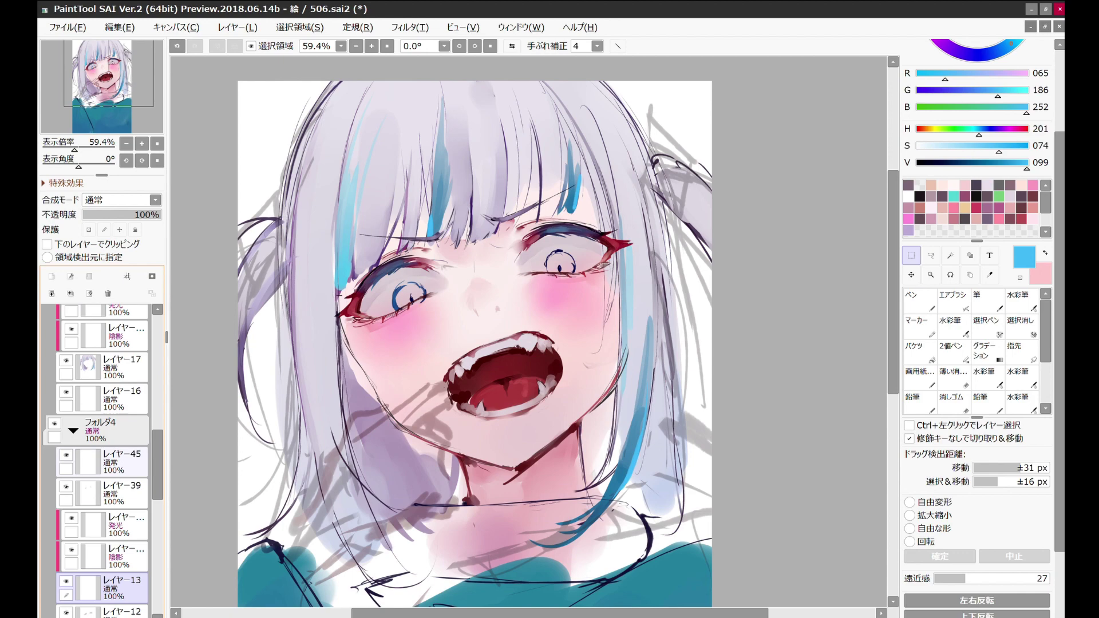
# Step: Refine the blue iris outlines of both eyes on レイヤー39 in フォルダ4, using the mirrored view as a check
pyautogui.scroll(4, 487, 257)
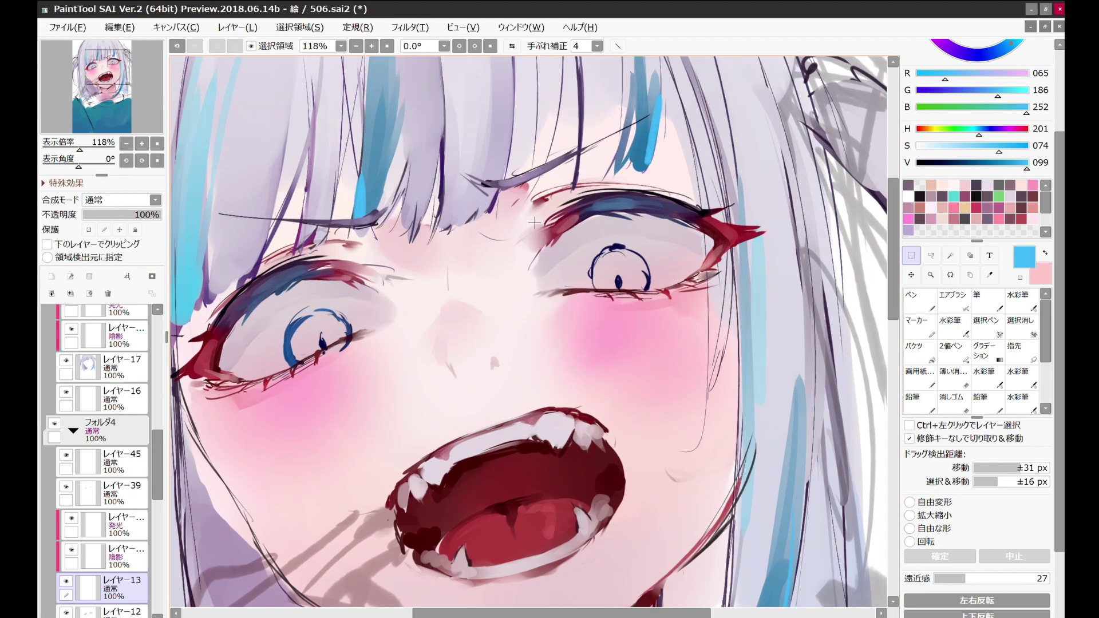
pyautogui.press('h')
pyautogui.keyDown('alt'); pyautogui.click(558, 260); pyautogui.keyUp('alt')
pyautogui.keyDown('alt'); pyautogui.click(488, 232); pyautogui.keyUp('alt')
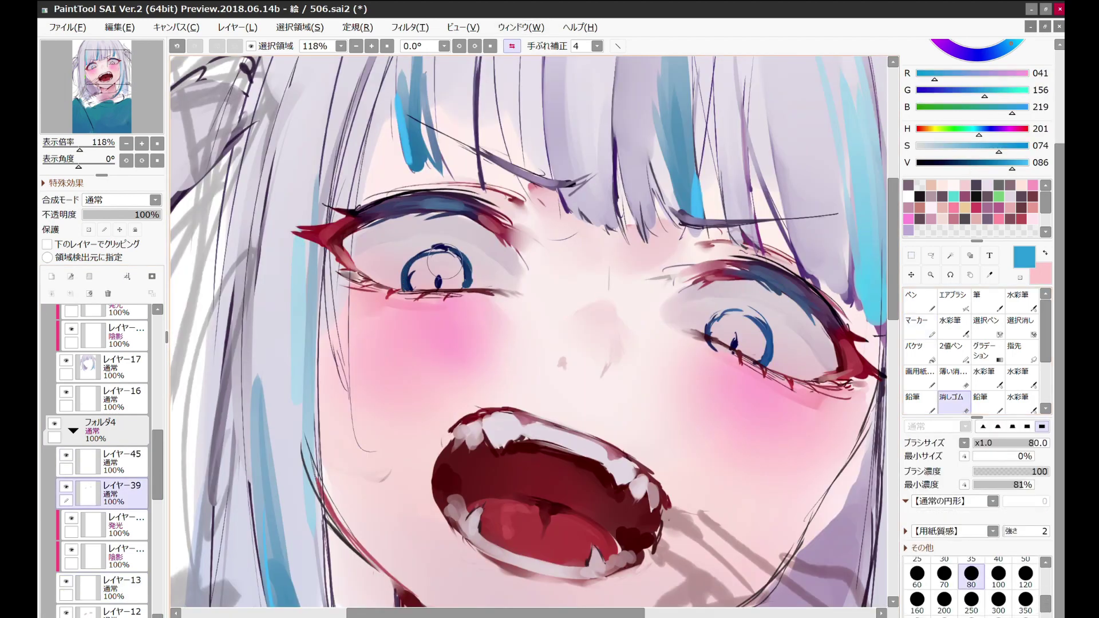
pyautogui.press('h')
pyautogui.scroll(-4, 572, 228)
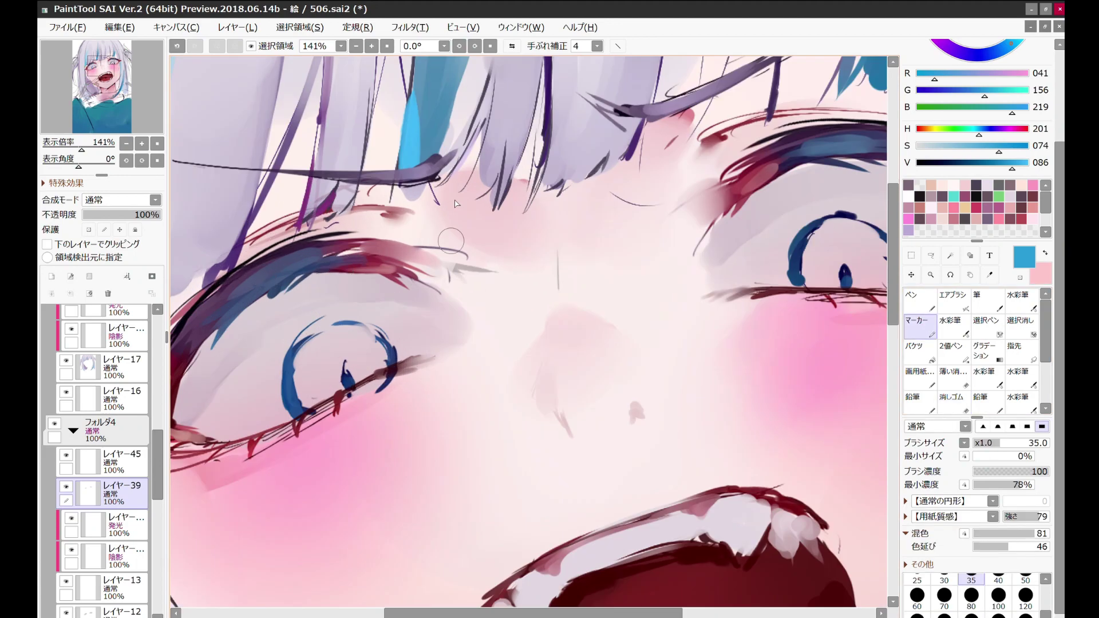
# Step: Fill both irises with medium blue on レイヤー13 using the Pencil brush
pyautogui.scroll(2, 457, 186)
pyautogui.click(117, 588)
pyautogui.click(981, 401)
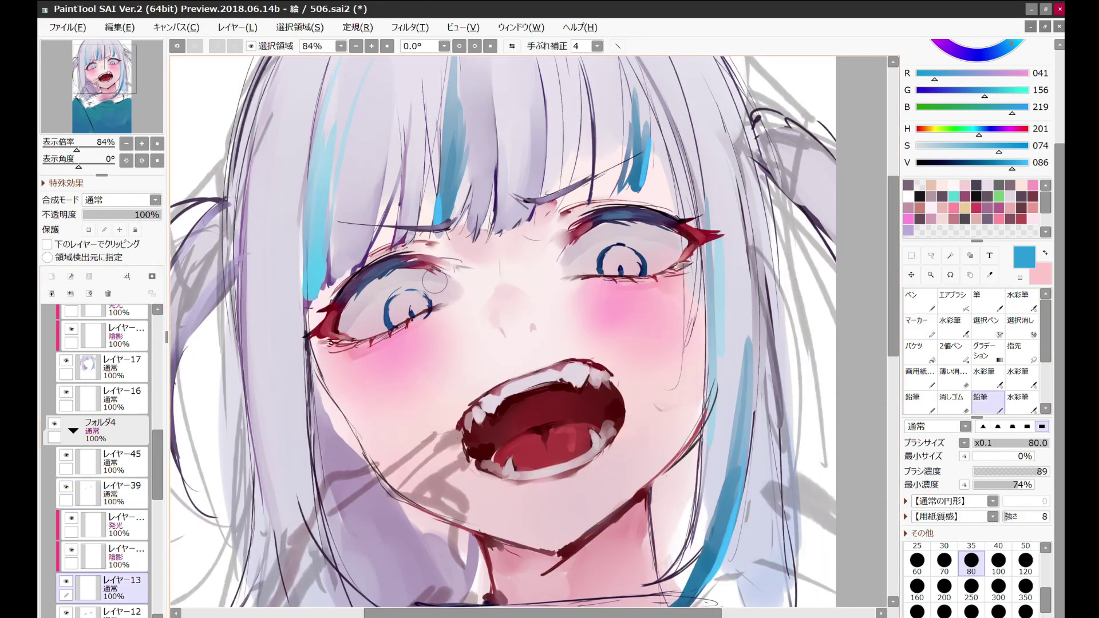
pyautogui.moveTo(398, 292); pyautogui.dragTo(427, 309)
pyautogui.moveTo(604, 255); pyautogui.dragTo(639, 269)
pyautogui.scroll(-1, 624, 262)
pyautogui.scroll(1, 600, 186)
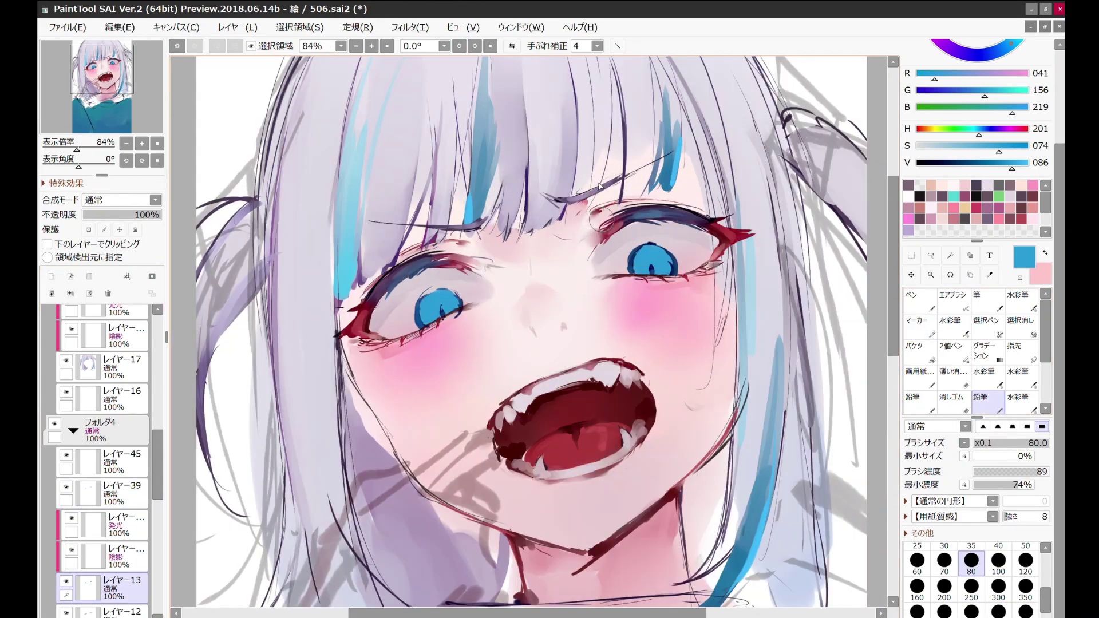
# Step: Brighten both irises on the clipped 発光 layer at 38% opacity with a brighter blue and the 160-size watercolour brush
pyautogui.scroll(-3, 103, 458)
pyautogui.click(123, 412)
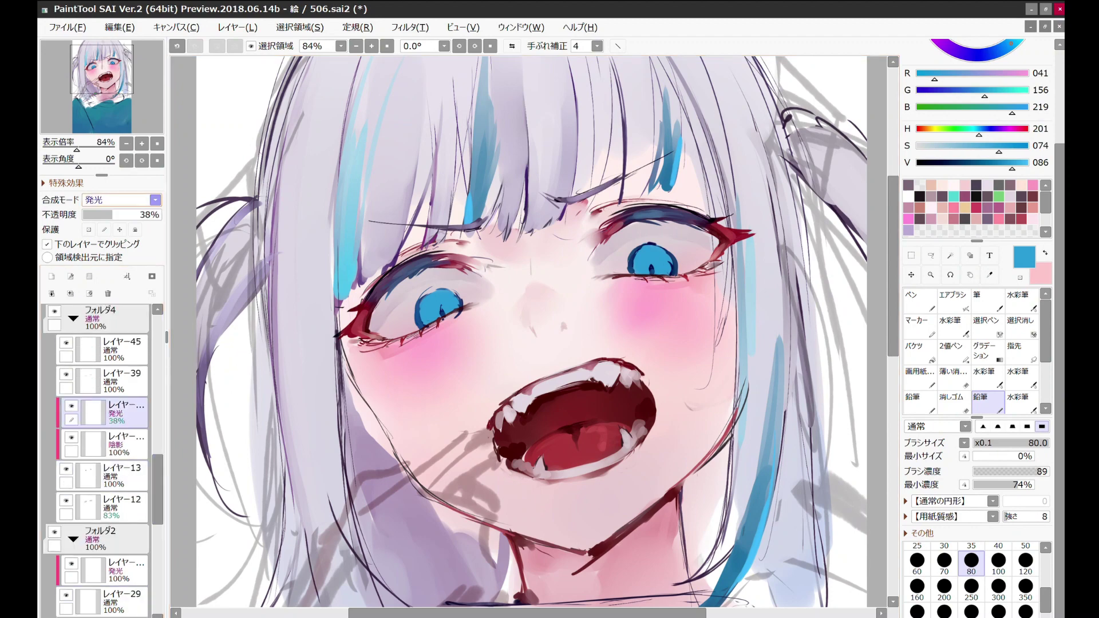
pyautogui.click(1027, 162)
pyautogui.click(1018, 401)
pyautogui.moveTo(636, 257); pyautogui.dragTo(659, 269)
pyautogui.moveTo(432, 307); pyautogui.dragTo(446, 331)
pyautogui.moveTo(665, 258); pyautogui.dragTo(637, 279)
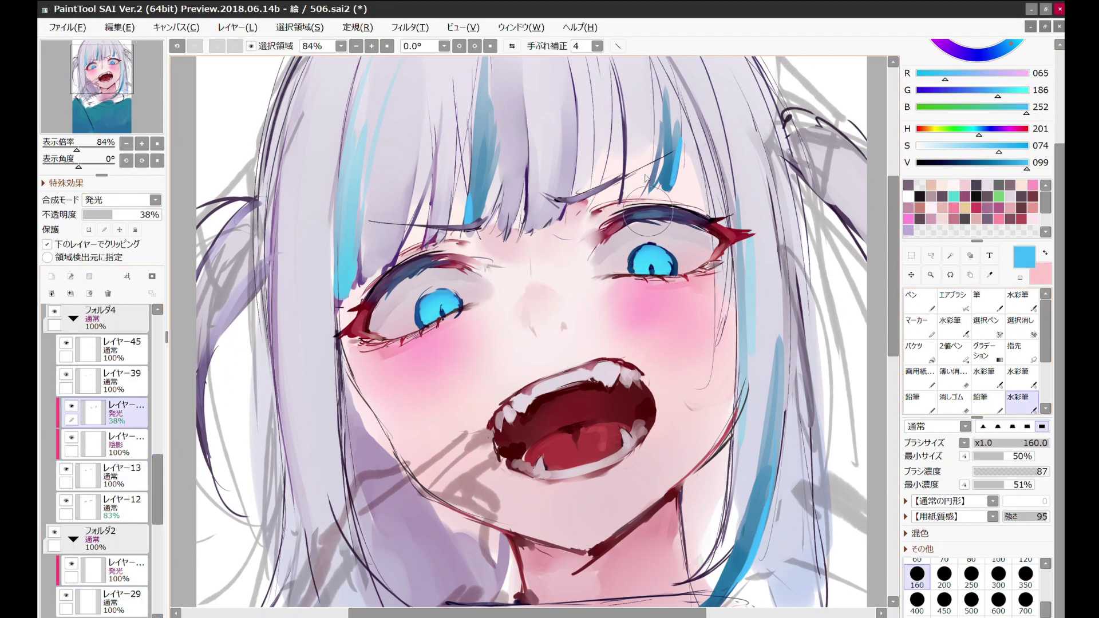
# Step: Add a clipped layer directly above レイヤー13 and tint the irises with light pink using the watercolour brush at size 100
pyautogui.scroll(-3, 645, 180)
pyautogui.scroll(4, 646, 179)
pyautogui.click(115, 475)
pyautogui.click(51, 277)
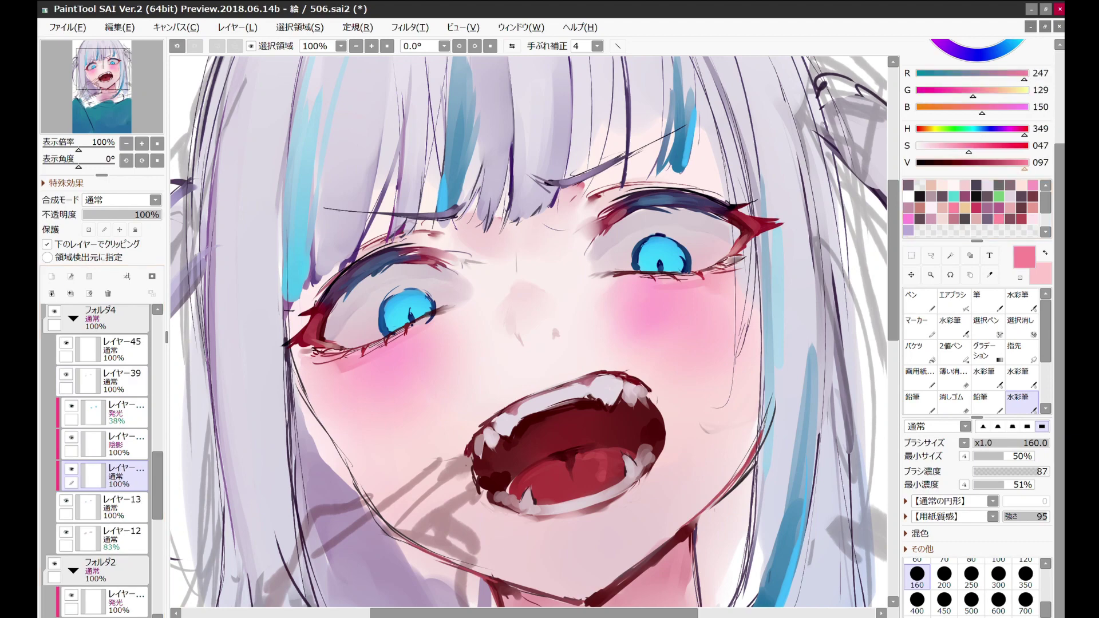
pyautogui.press('[')
pyautogui.press('[')
pyautogui.scroll(-1, 529, 176)
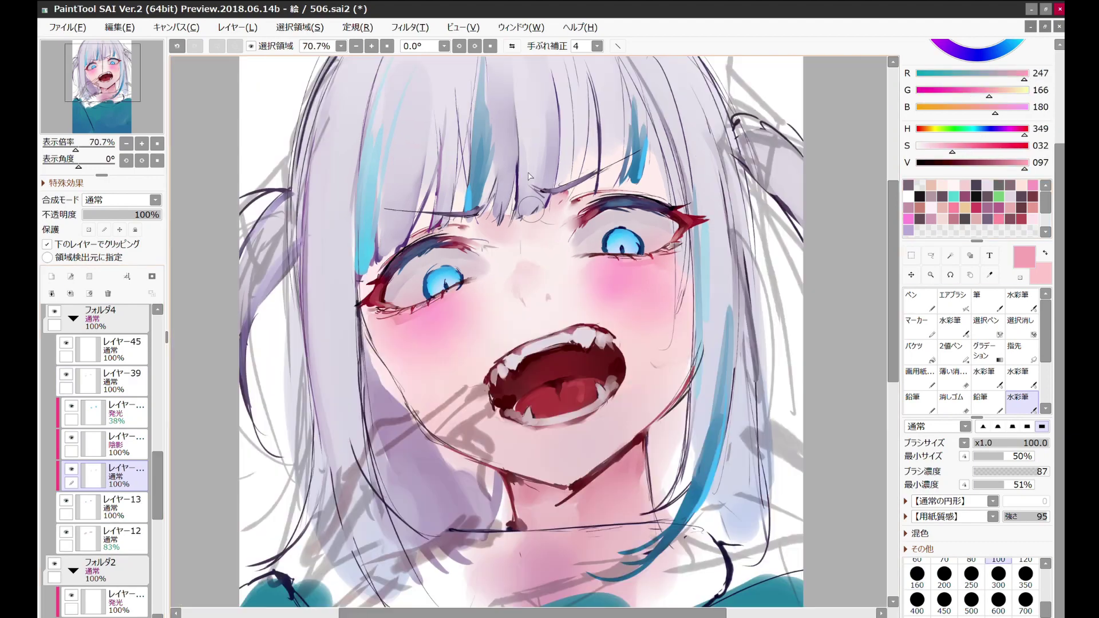
pyautogui.scroll(-1, 529, 176)
pyautogui.keyDown('alt'); pyautogui.click(575, 212); pyautogui.keyUp('alt')
pyautogui.press('c')
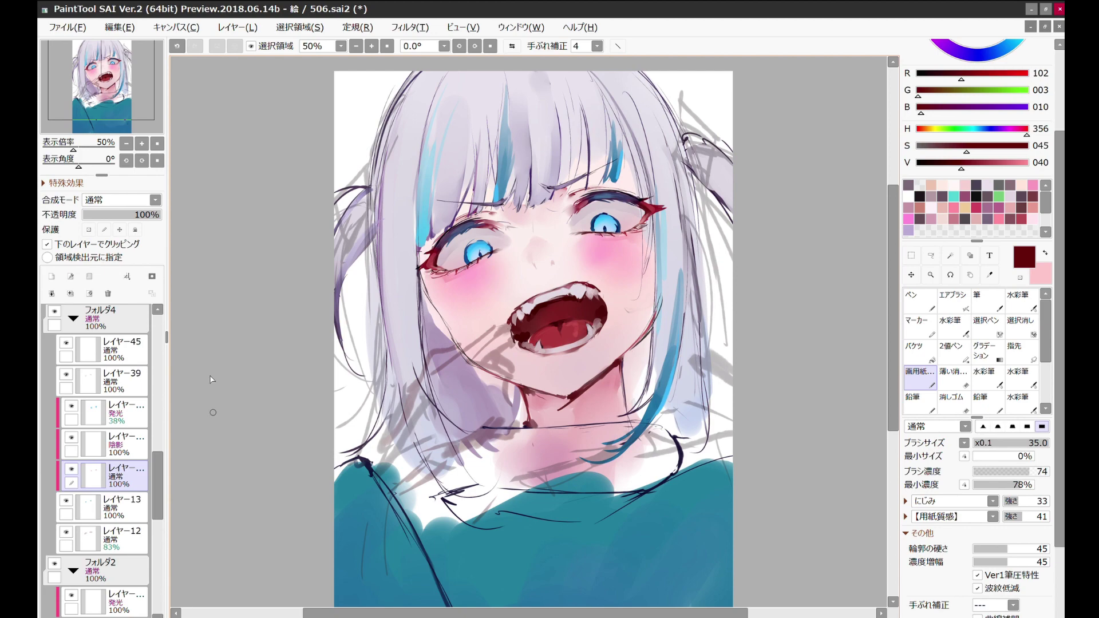
pyautogui.scroll(1, 527, 181)
pyautogui.scroll(-2, 527, 181)
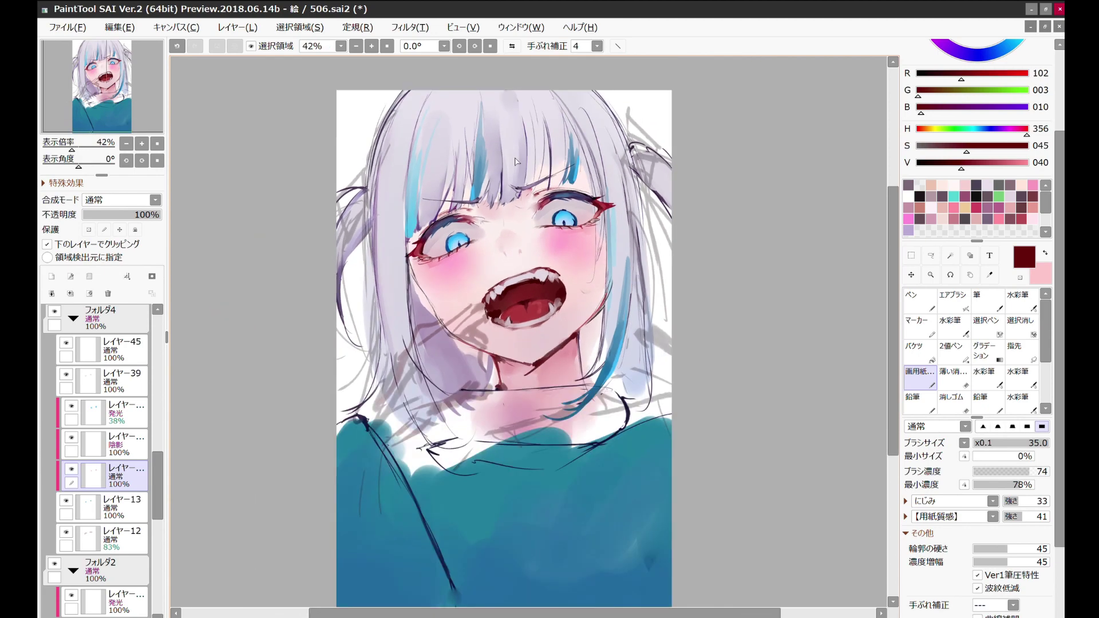
# Step: Block in the index finger at the corner of the mouth on レイヤー31 with pale skin colour, using the Pencil at size 80
pyautogui.keyDown('ctrl'); pyautogui.keyDown('shift'); pyautogui.click(412, 309); pyautogui.keyUp('shift'); pyautogui.keyUp('ctrl')
pyautogui.scroll(2, 411, 310)
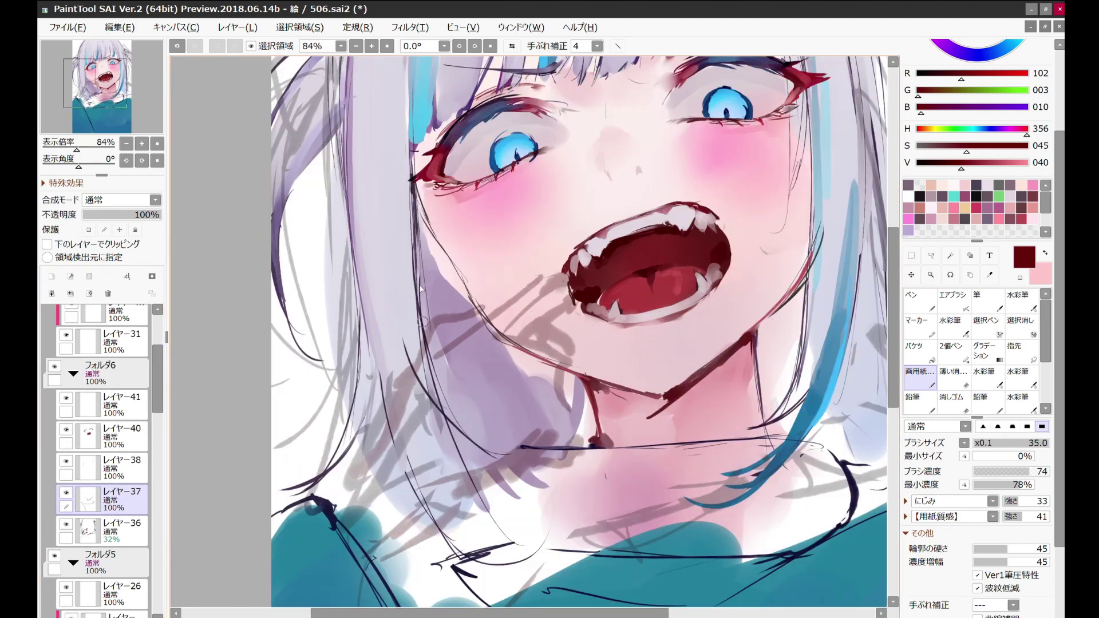
pyautogui.keyDown('alt'); pyautogui.click(541, 296); pyautogui.keyUp('alt')
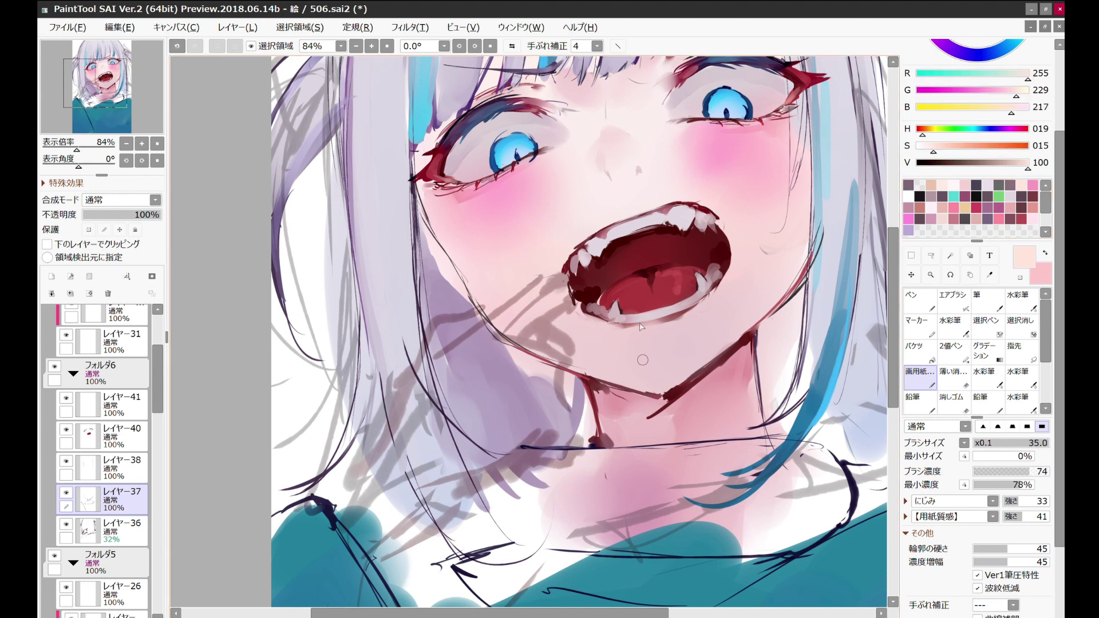
pyautogui.press('n')
pyautogui.keyDown('ctrl'); pyautogui.keyDown('shift'); pyautogui.click(542, 296); pyautogui.keyUp('shift'); pyautogui.keyUp('ctrl')
pyautogui.moveTo(594, 281)
pyautogui.mouseDown()
pyautogui.moveTo(510, 313)
pyautogui.moveTo(475, 349)
pyautogui.mouseUp()
# Step: Sketch the outlines of the fingers, hand and wrist in dark red with the size 35 drawing-paper brush (画用紙)
pyautogui.keyDown('alt'); pyautogui.click(555, 277); pyautogui.keyUp('alt')
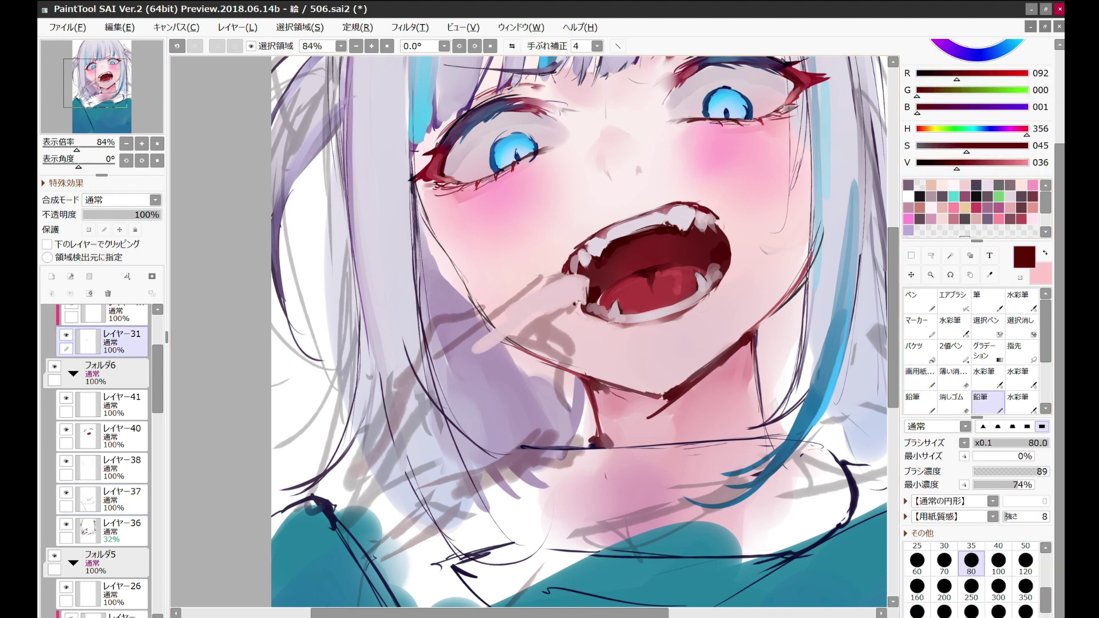
pyautogui.press('b')
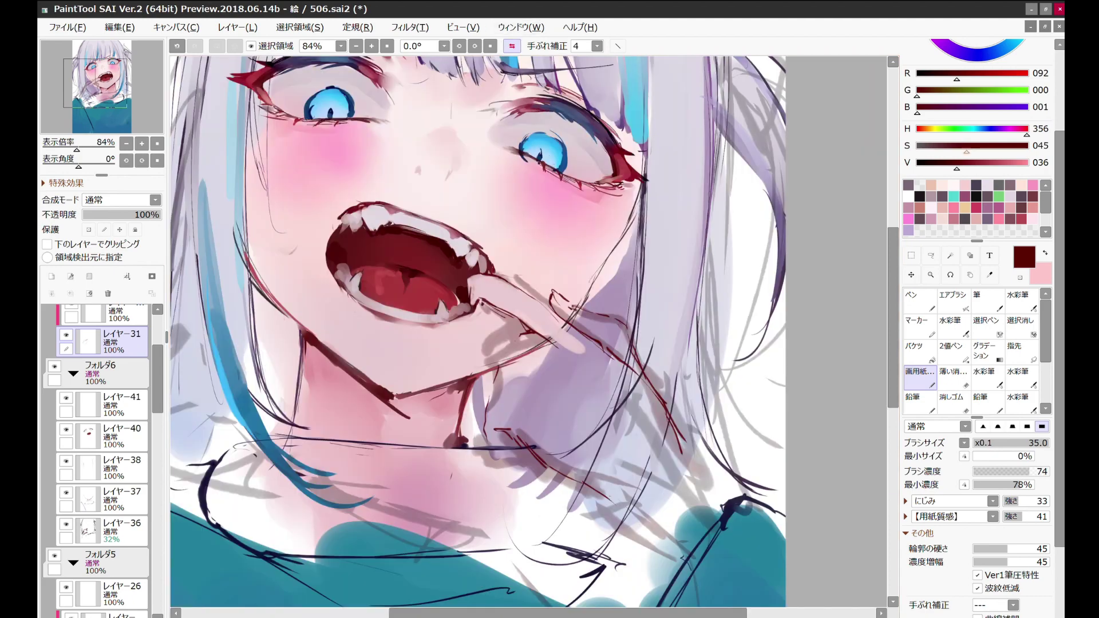
pyautogui.keyDown('alt'); pyautogui.click(551, 320); pyautogui.keyUp('alt')
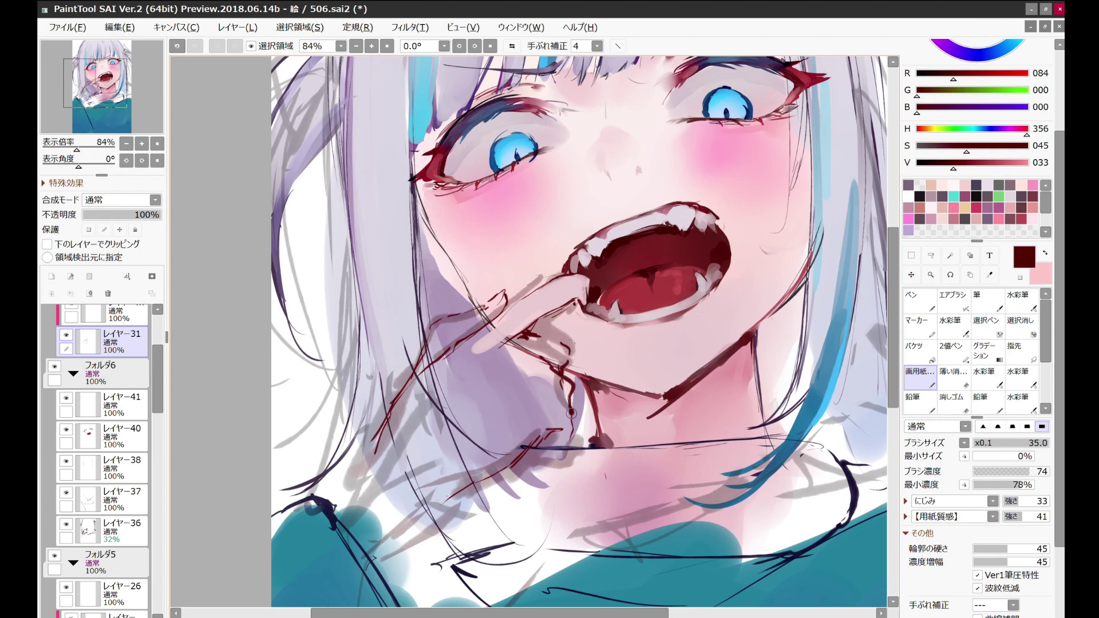
# Step: Fill the hand and wrist with pale pink on レイヤー31, using the Pencil at size 250 for the mass and 80 for the edges
pyautogui.scroll(-2, 321, 171)
pyautogui.click(980, 401)
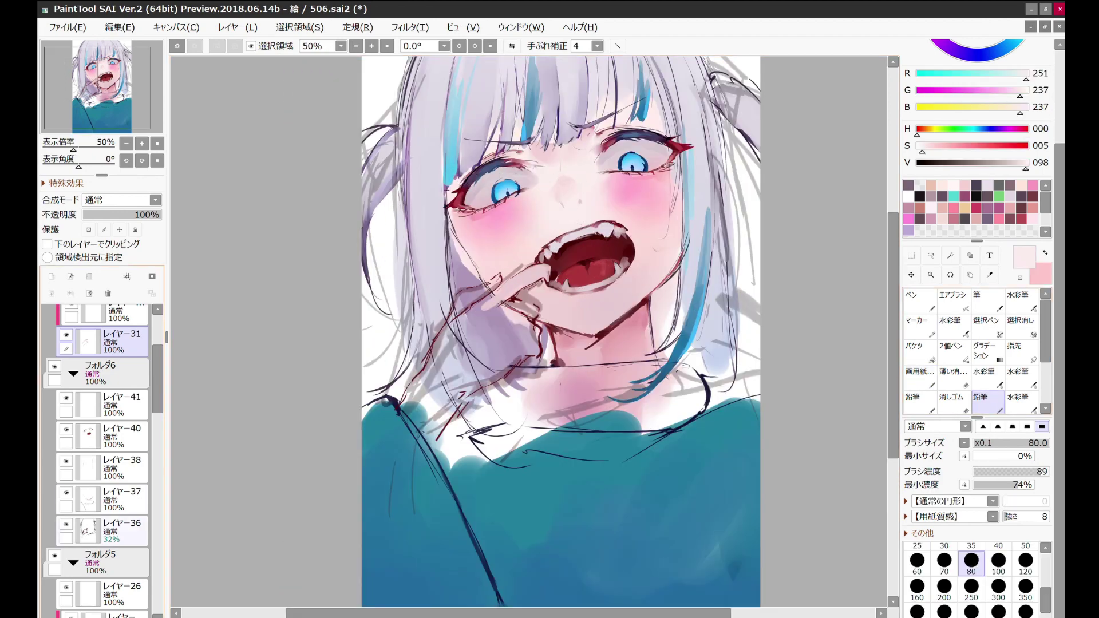
pyautogui.keyDown('alt'); pyautogui.click(435, 286); pyautogui.keyUp('alt')
pyautogui.moveTo(412, 281)
pyautogui.mouseDown()
pyautogui.moveTo(452, 315)
pyautogui.moveTo(493, 321)
pyautogui.moveTo(435, 395)
pyautogui.mouseUp()
pyautogui.click(972, 586)
pyautogui.moveTo(469, 320); pyautogui.dragTo(401, 357)
pyautogui.scroll(2, 396, 321)
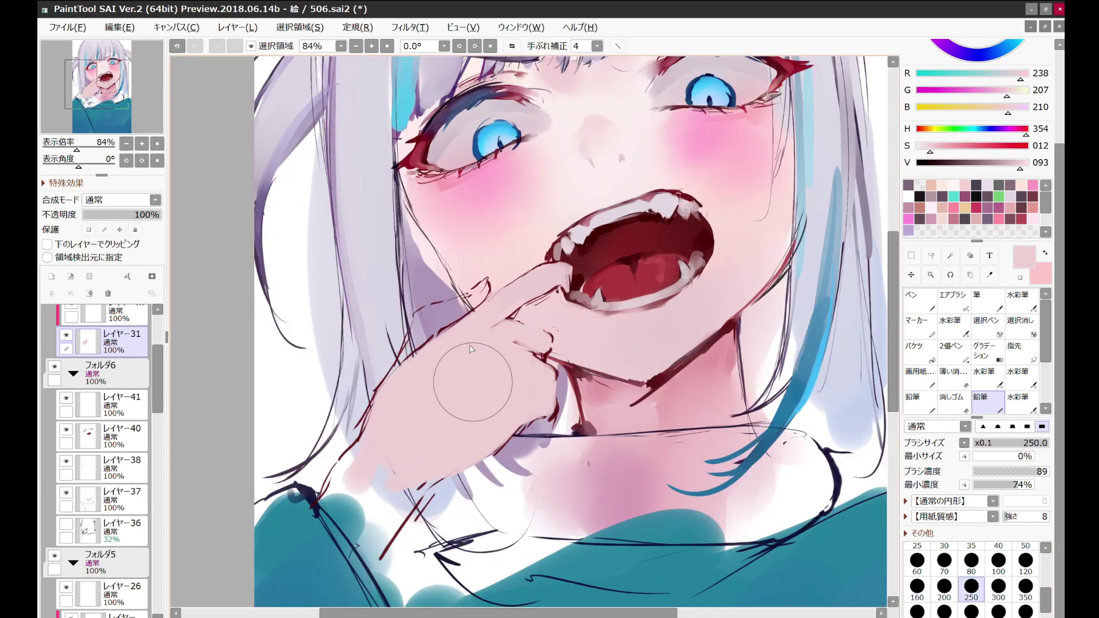
pyautogui.click(972, 561)
pyautogui.moveTo(408, 342); pyautogui.dragTo(436, 311)
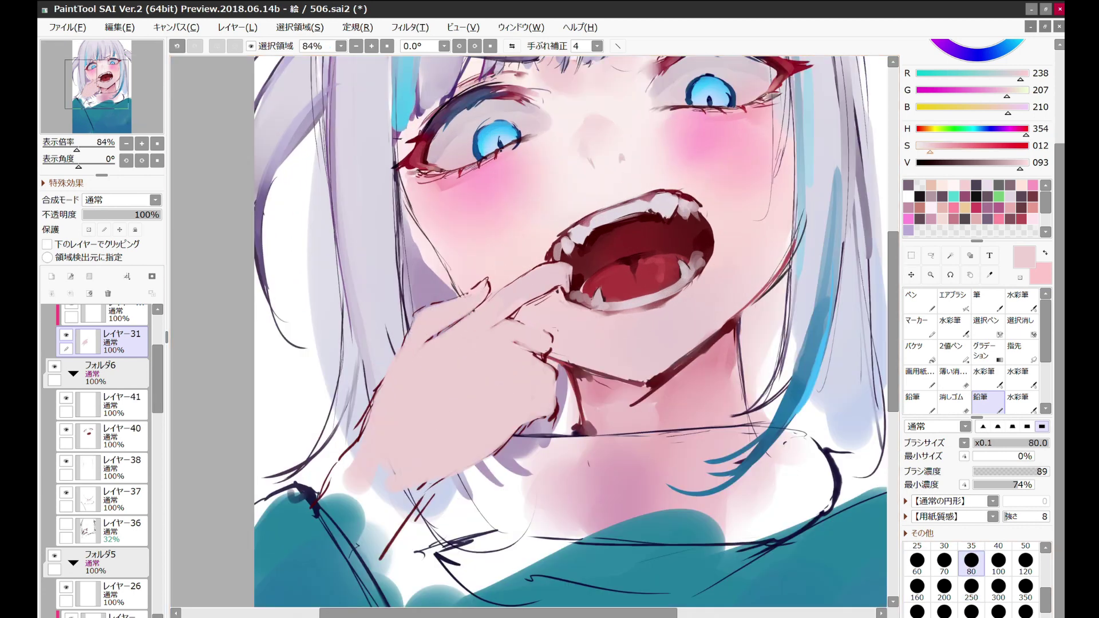
# Step: Shade the finger folds and knuckles with a darker muted pink, using the Marker at size 35
pyautogui.keyDown('alt'); pyautogui.click(450, 366); pyautogui.keyUp('alt')
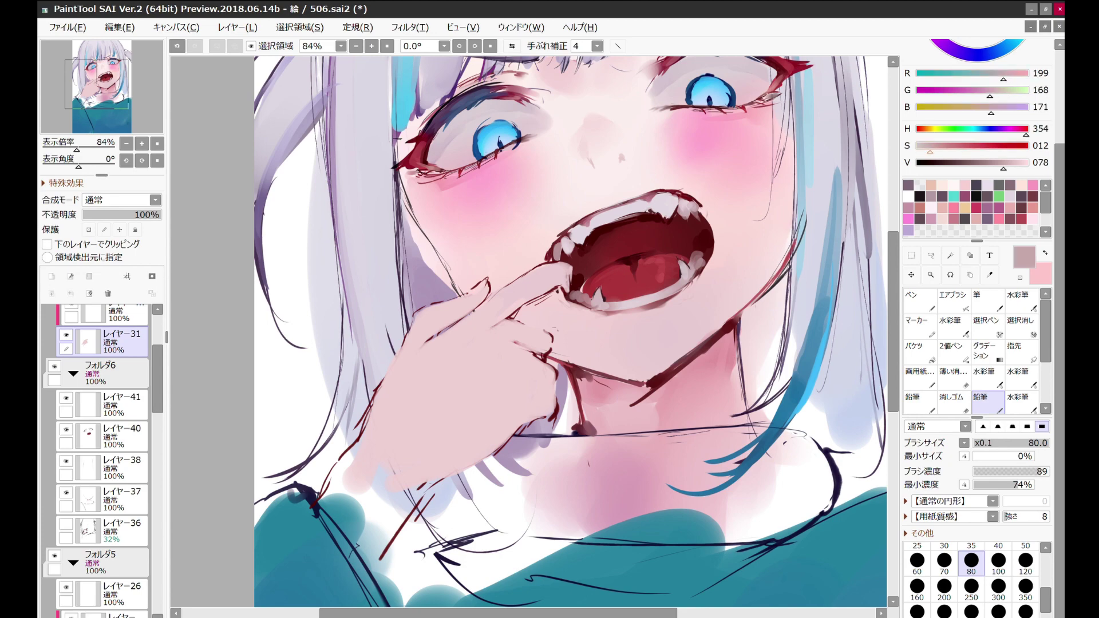
pyautogui.press('m')
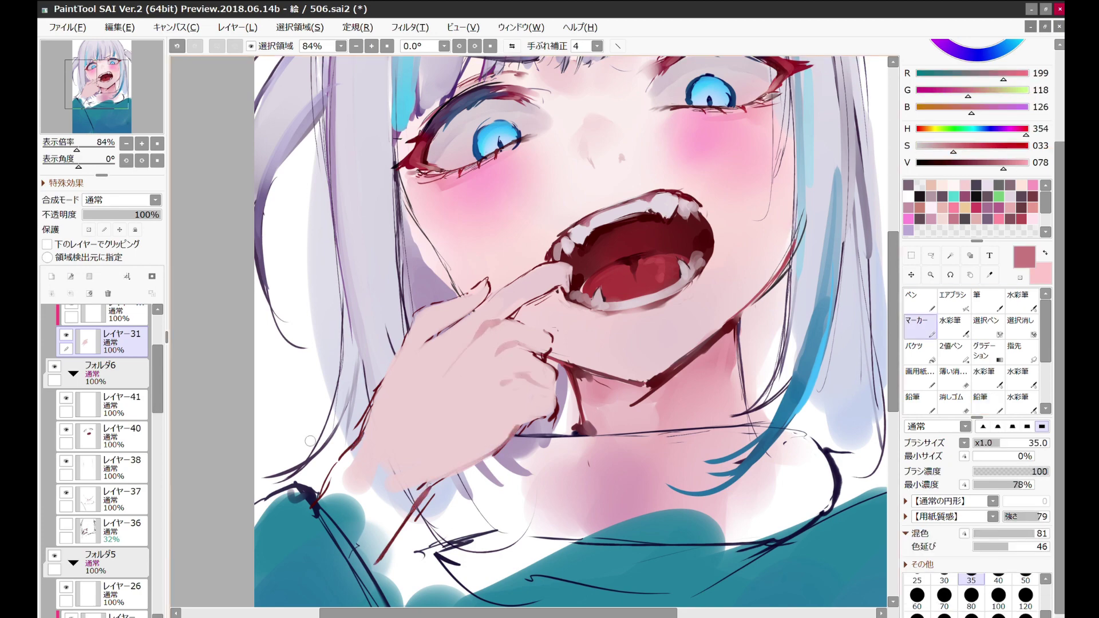
pyautogui.scroll(-3, 496, 324)
pyautogui.scroll(1, 589, 207)
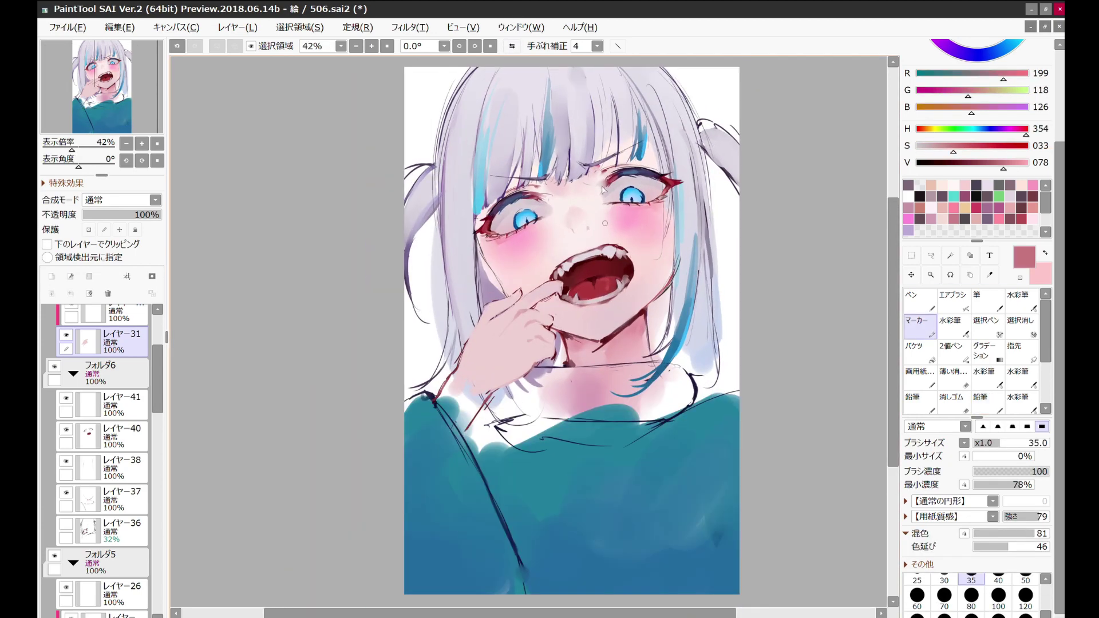
# Step: Lighten the back of the hand with a near-white pink from the face, using the watercolour brush at size 350
pyautogui.keyDown('alt'); pyautogui.click(590, 208); pyautogui.keyUp('alt')
pyautogui.press('h')
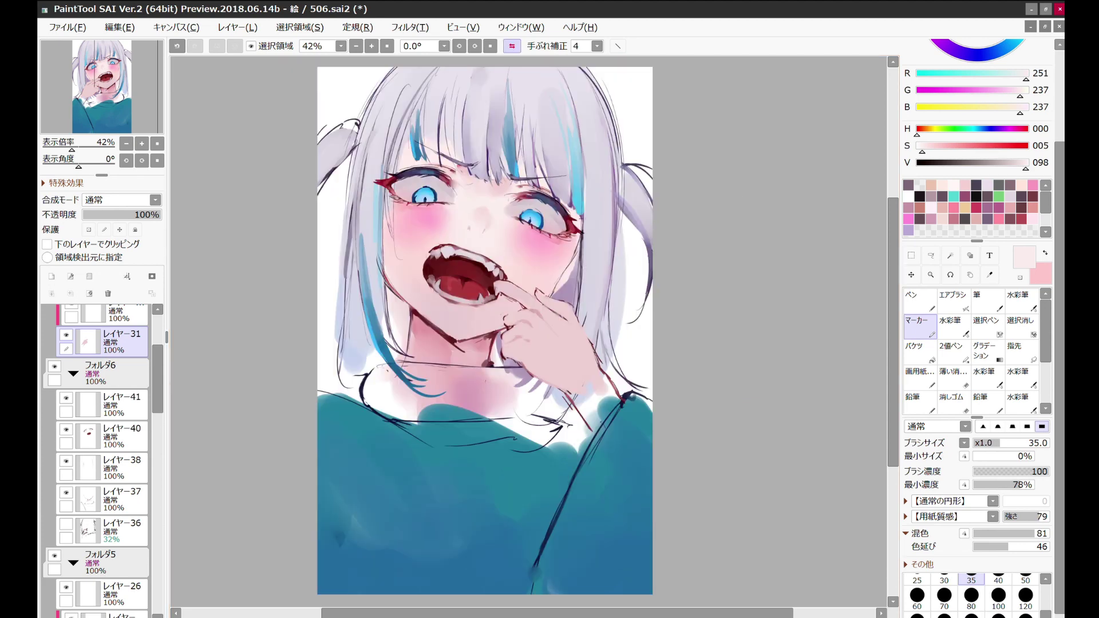
pyautogui.press('c')
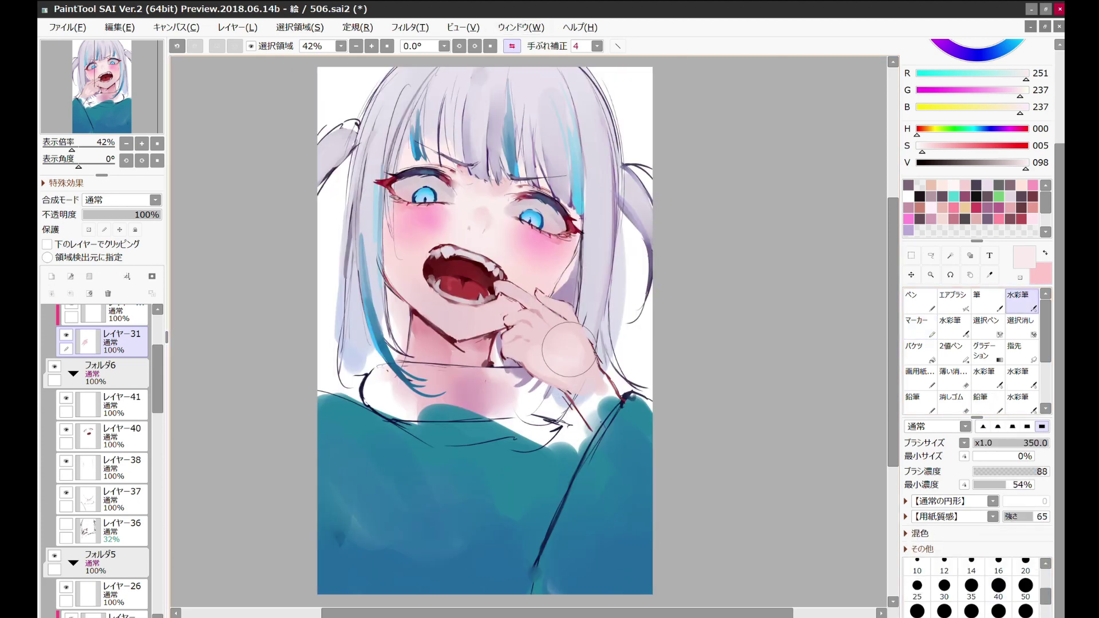
pyautogui.press('h')
# Step: Extend the wrist down to the sleeve with light pink skin colour, using the Pencil at size 80
pyautogui.scroll(3, 487, 321)
pyautogui.keyDown('alt'); pyautogui.click(450, 424); pyautogui.keyUp('alt')
pyautogui.keyDown('alt'); pyautogui.click(400, 387); pyautogui.keyUp('alt')
pyautogui.press('n')
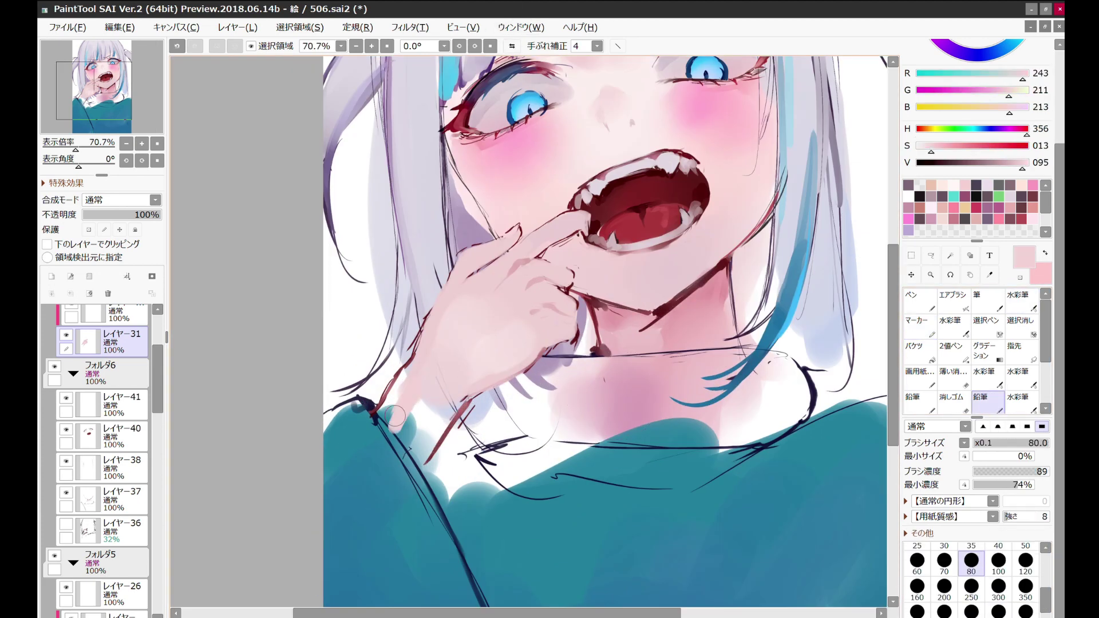
pyautogui.moveTo(401, 387)
pyautogui.mouseDown()
pyautogui.moveTo(416, 453)
pyautogui.moveTo(435, 441)
pyautogui.mouseUp()
pyautogui.moveTo(435, 401); pyautogui.dragTo(464, 447)
# Step: Refine the dark red outlines of the curled fingers and palm with the drawing-paper brush (画用紙) at size 35
pyautogui.press('h')
pyautogui.press('h')
pyautogui.click(919, 378)
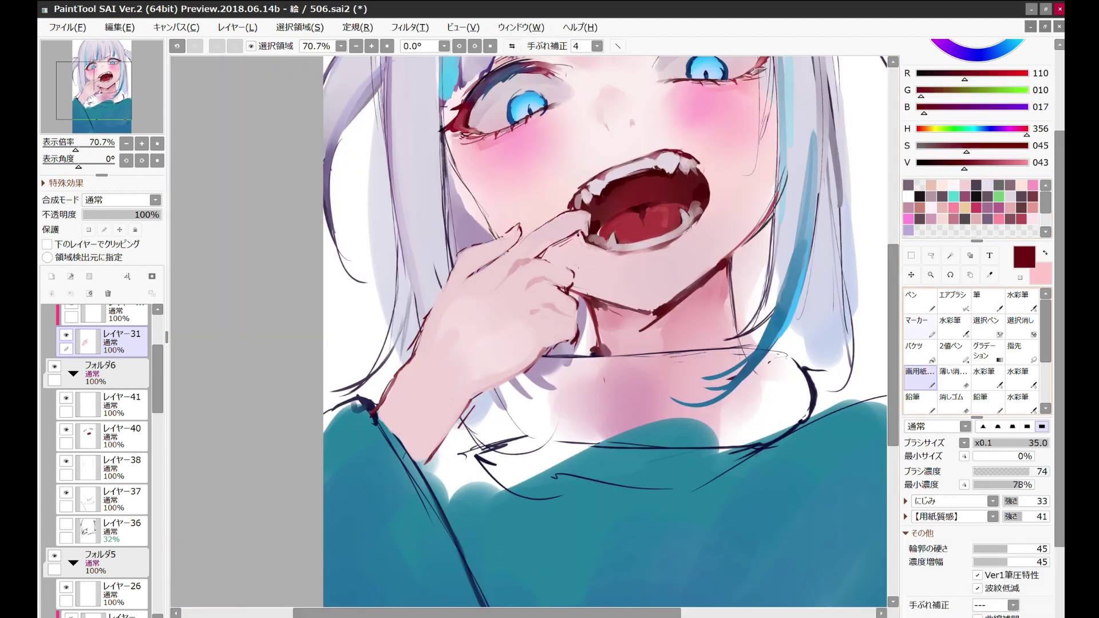
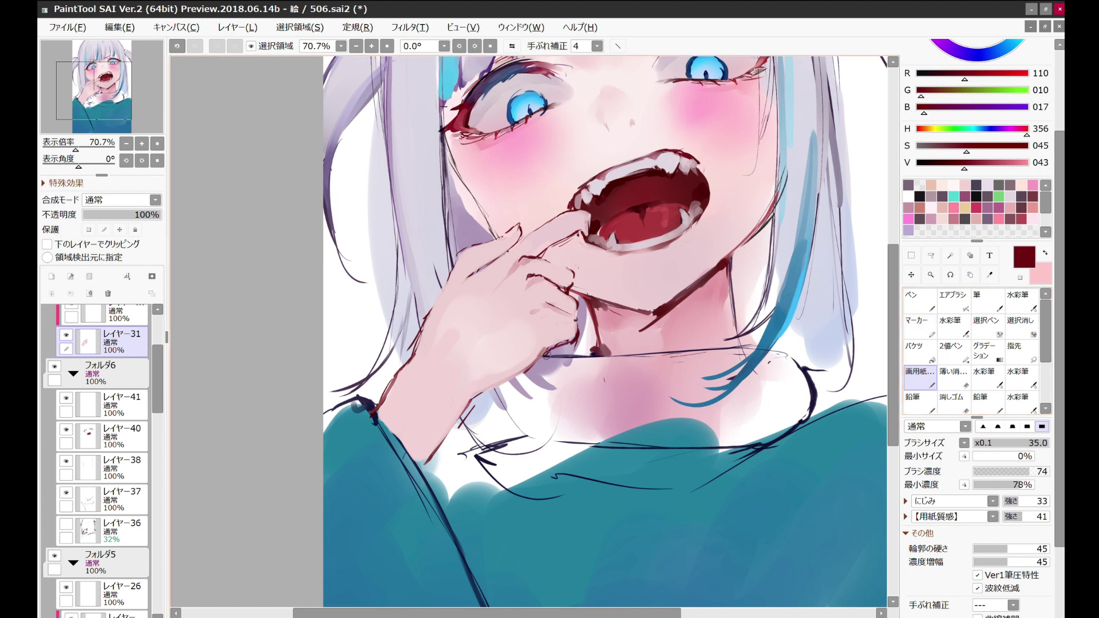
pyautogui.scroll(-3, 534, 350)
pyautogui.scroll(2, 533, 350)
pyautogui.scroll(-3, 534, 350)
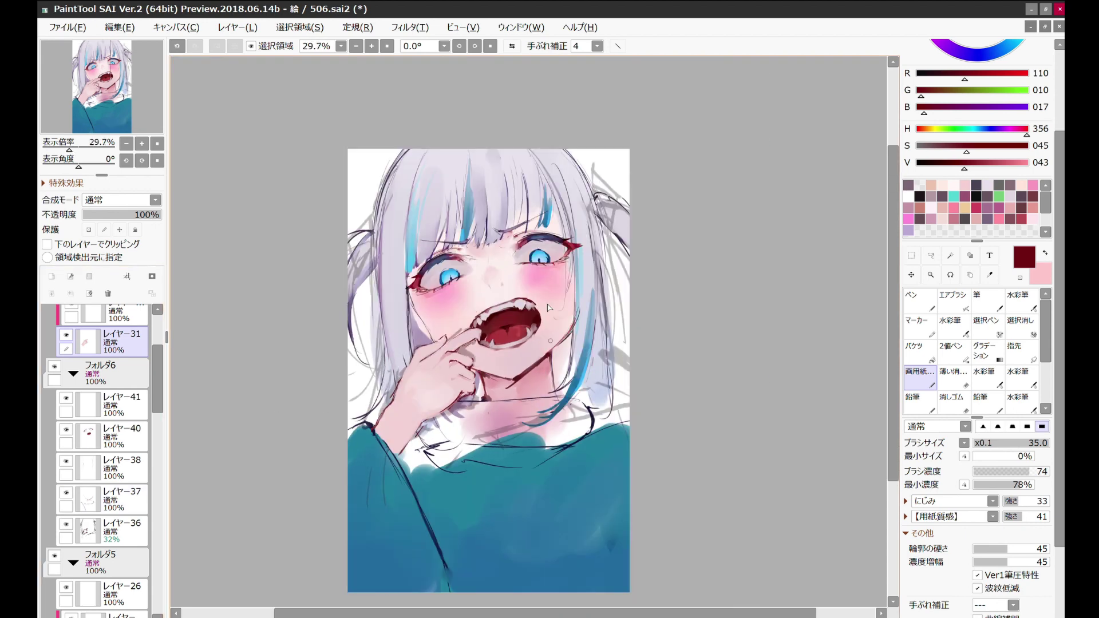
# Step: Paint a dark blue background on レイヤー47 with the watercolour brush at size 1000 and set the layer's opacity to 90%
pyautogui.scroll(-10, 97, 458)
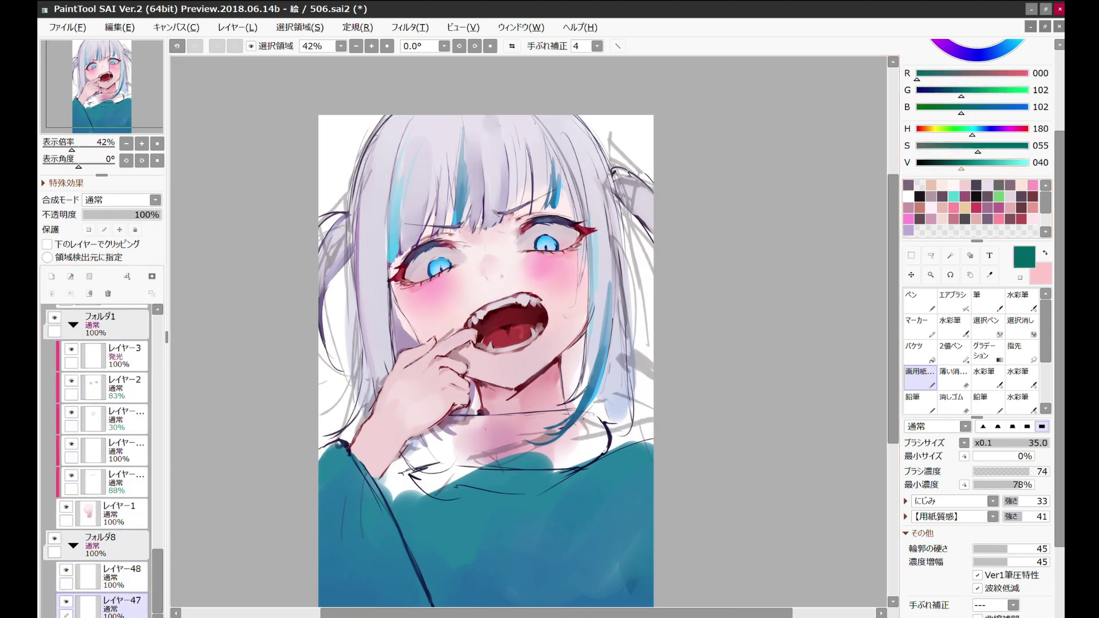
pyautogui.scroll(3, 978, 229)
pyautogui.scroll(-3, 977, 229)
pyautogui.moveTo(368, 418)
pyautogui.mouseDown()
pyautogui.moveTo(650, 270)
pyautogui.moveTo(356, 49)
pyautogui.moveTo(607, 126)
pyautogui.mouseUp()
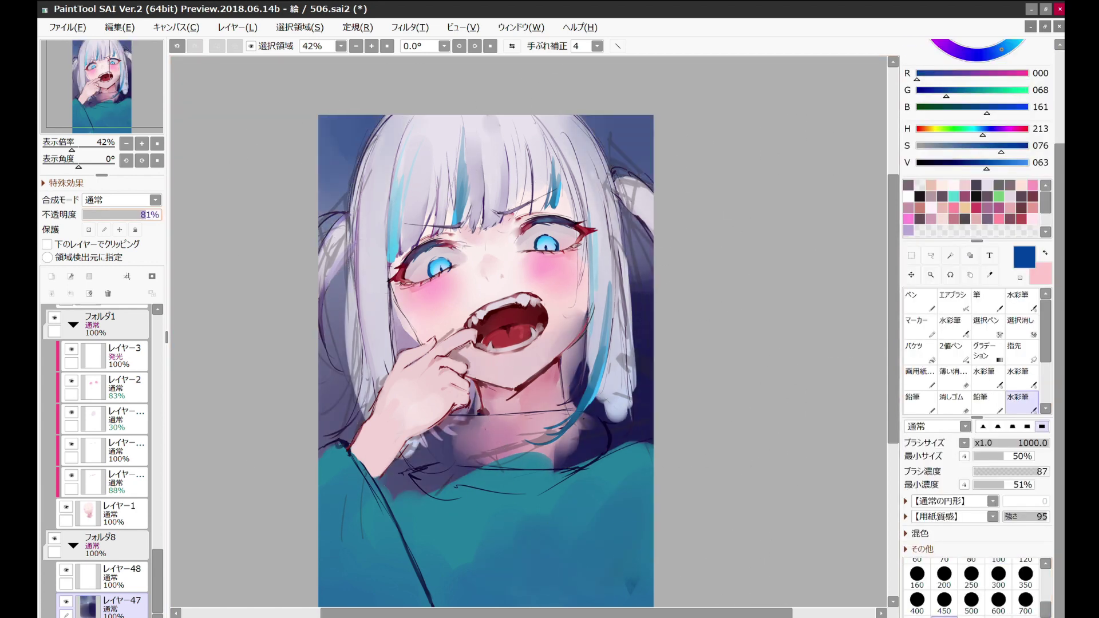
pyautogui.scroll(-1, 484, 118)
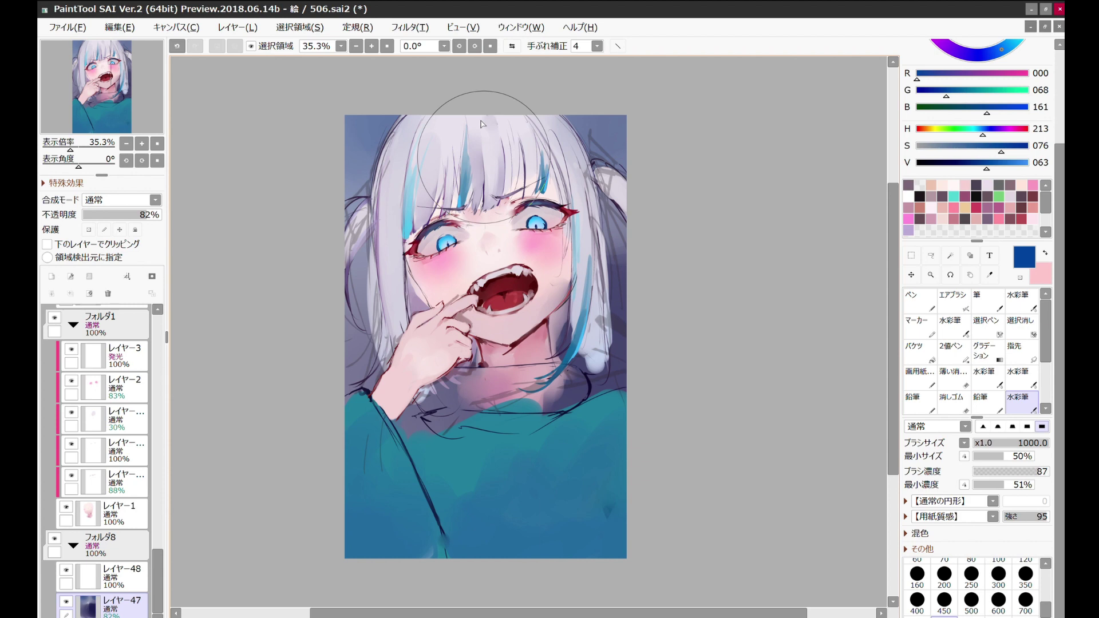
pyautogui.scroll(1, 742, 156)
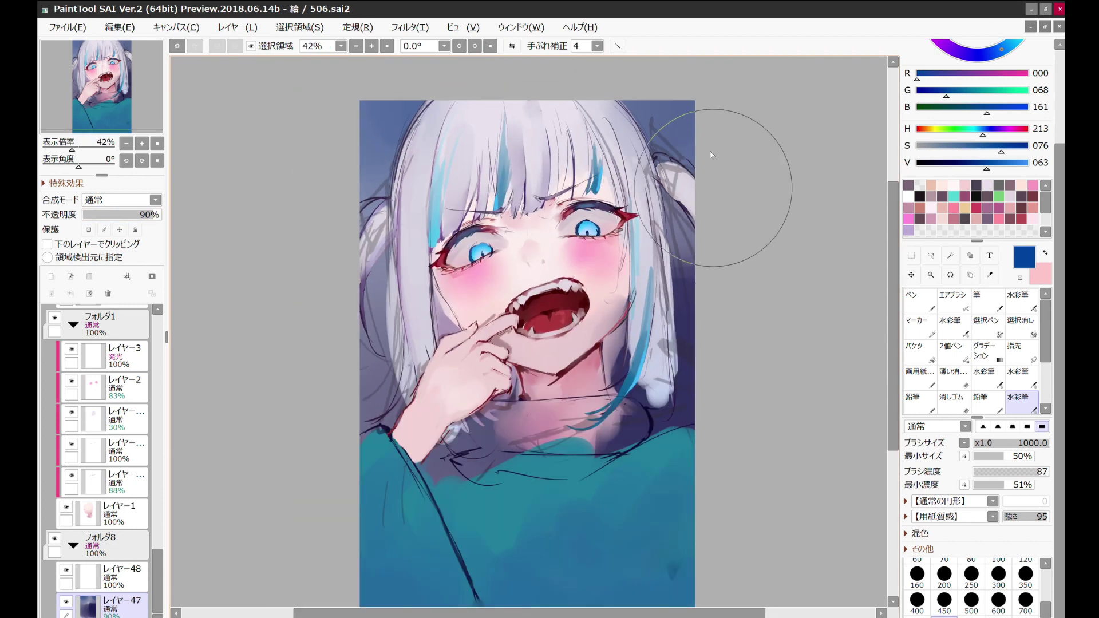
# Step: Block in the wrapped collar around the neck with light lavender-grey strokes and add darker grey folds
pyautogui.moveTo(665, 395); pyautogui.dragTo(458, 458)
pyautogui.moveTo(630, 373)
pyautogui.mouseDown()
pyautogui.moveTo(716, 435)
pyautogui.moveTo(559, 469)
pyautogui.moveTo(487, 453)
pyautogui.mouseUp()
pyautogui.click(921, 325)
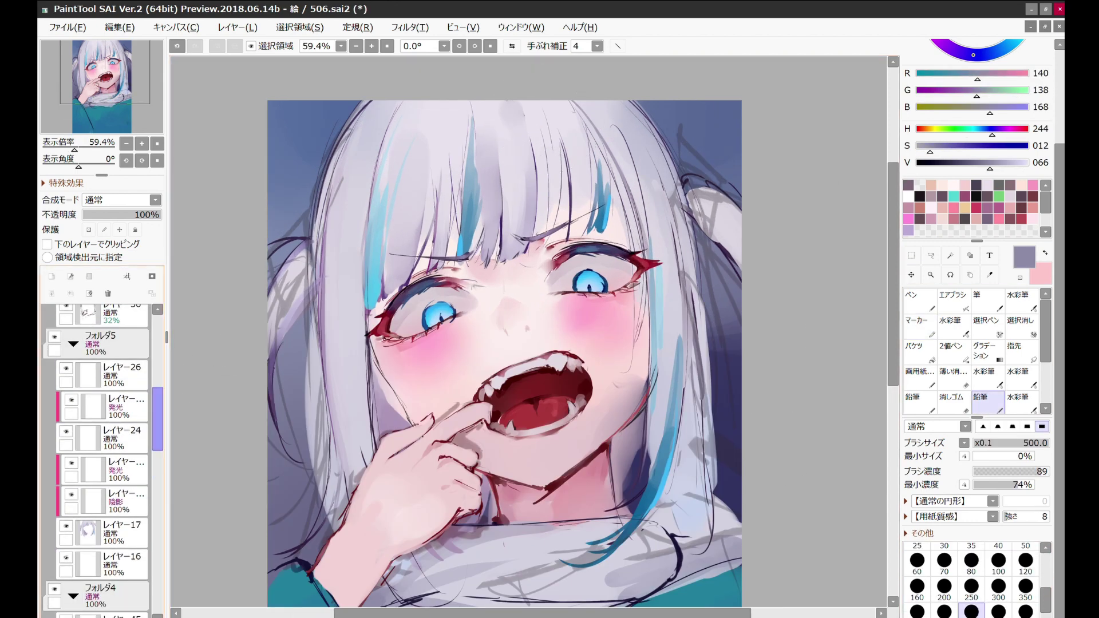
# Step: Paint a turquoise glow across the bangs on the clipped 発光 layer in フォルダ5 at 24% opacity, using the watercolour brush at size 500
pyautogui.click(115, 469)
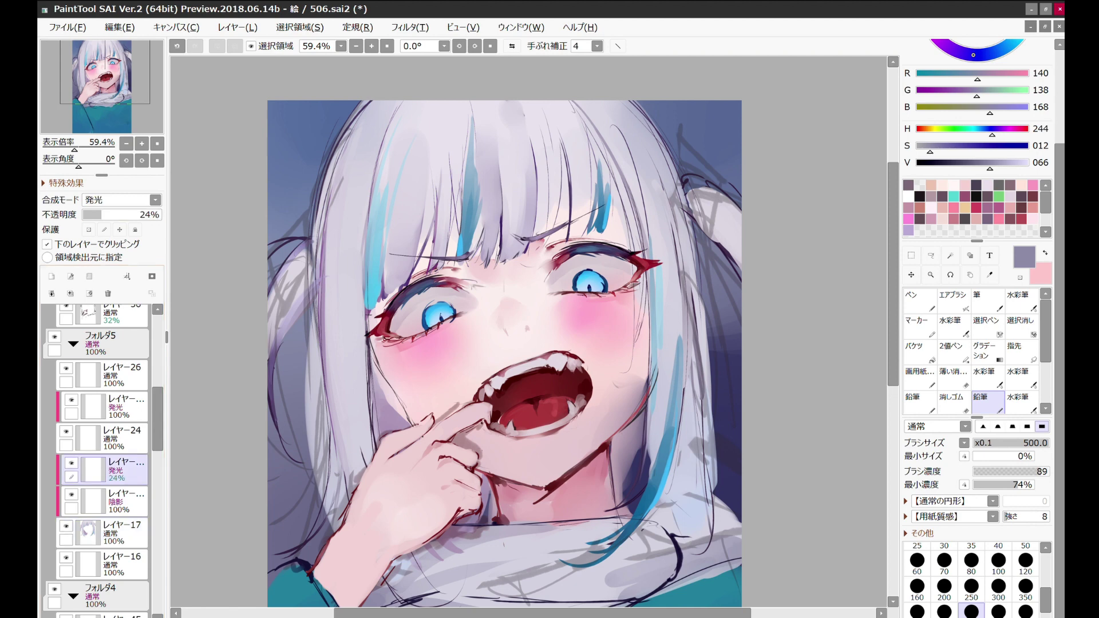
pyautogui.keyDown('alt'); pyautogui.click(601, 200); pyautogui.keyUp('alt')
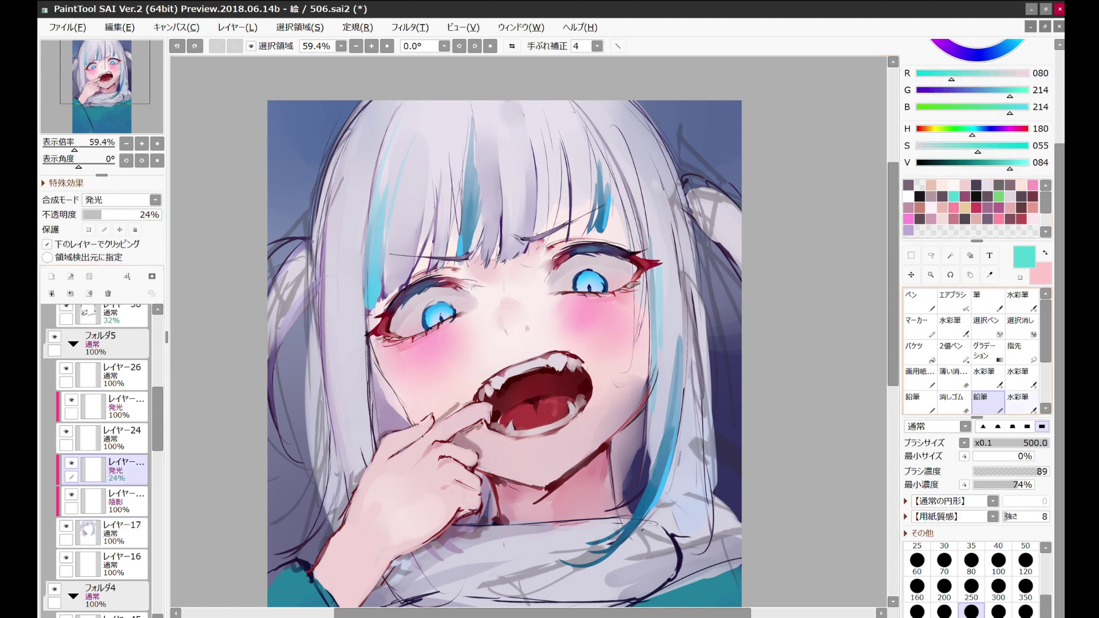
pyautogui.click(1018, 397)
pyautogui.moveTo(435, 258); pyautogui.dragTo(603, 190)
pyautogui.press('-')
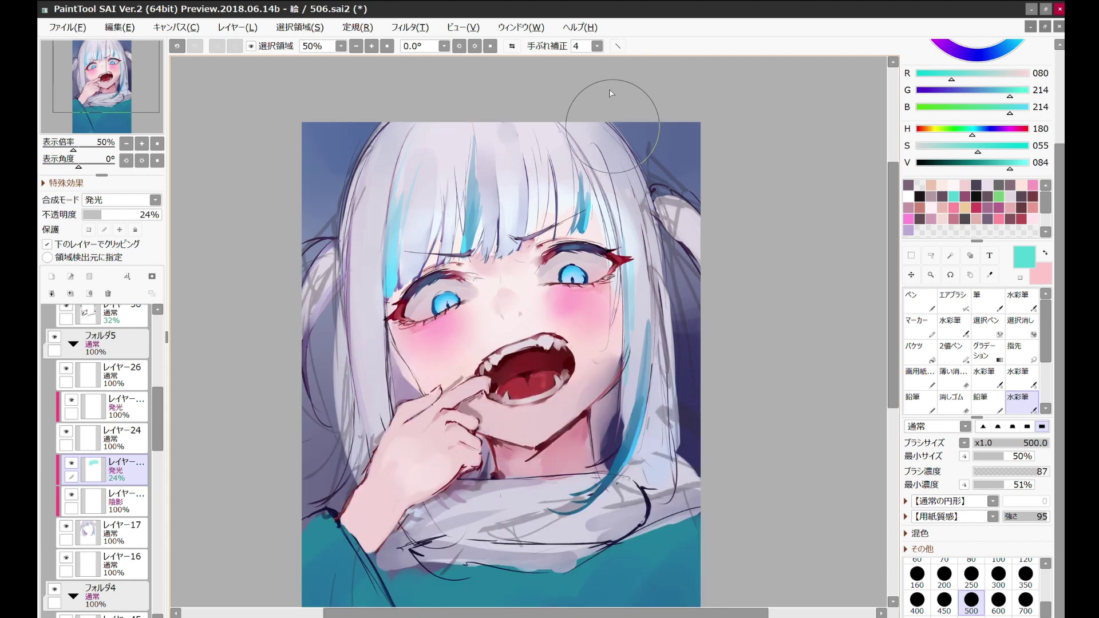
pyautogui.scroll(-1, 158, 424)
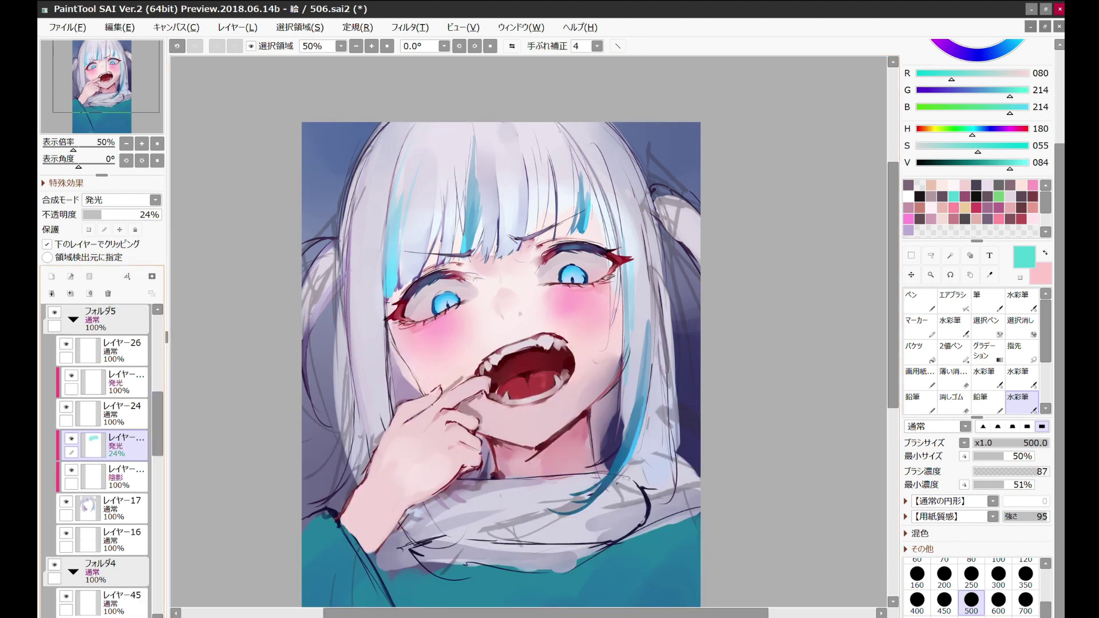
# Step: Shade the hair strands in muted purple on a clipped layer above レイヤー17 at 36% opacity, using the Marker at size 350 and drawing-paper brush
pyautogui.keyDown('alt'); pyautogui.click(408, 168); pyautogui.keyUp('alt')
pyautogui.press('m')
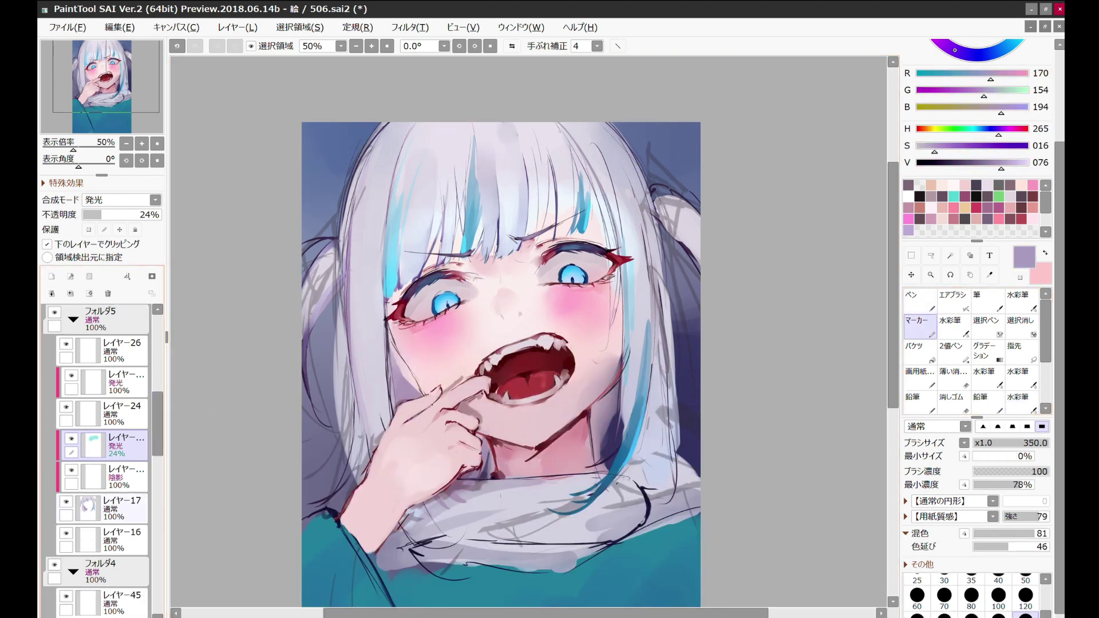
pyautogui.hotkey('ctrl', 'z')
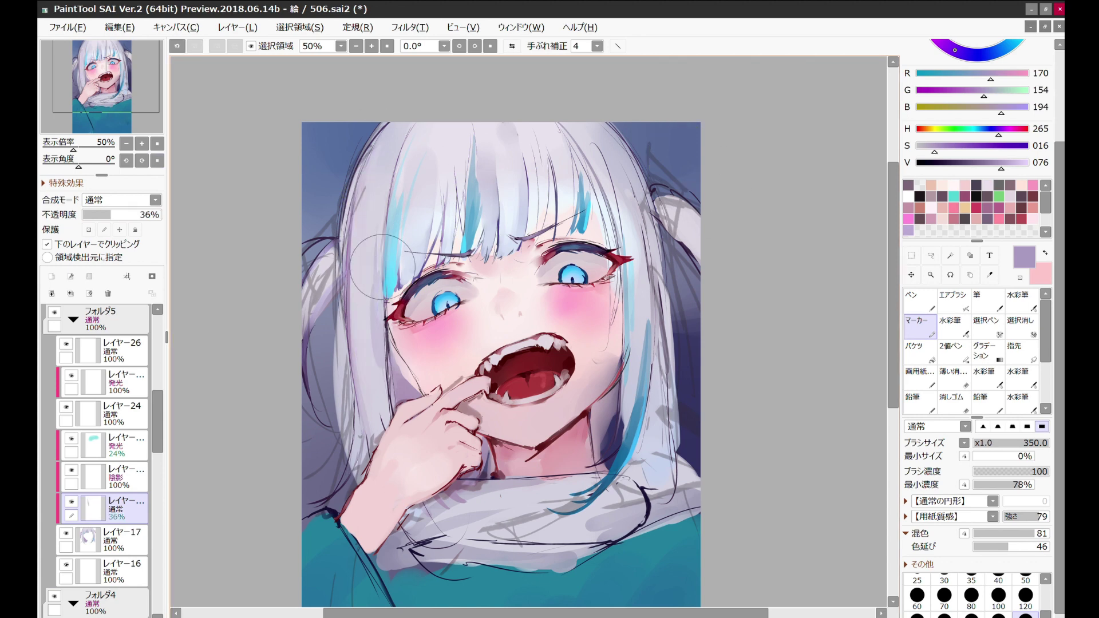
pyautogui.press('b')
pyautogui.keyDown('alt'); pyautogui.click(392, 274); pyautogui.keyUp('alt')
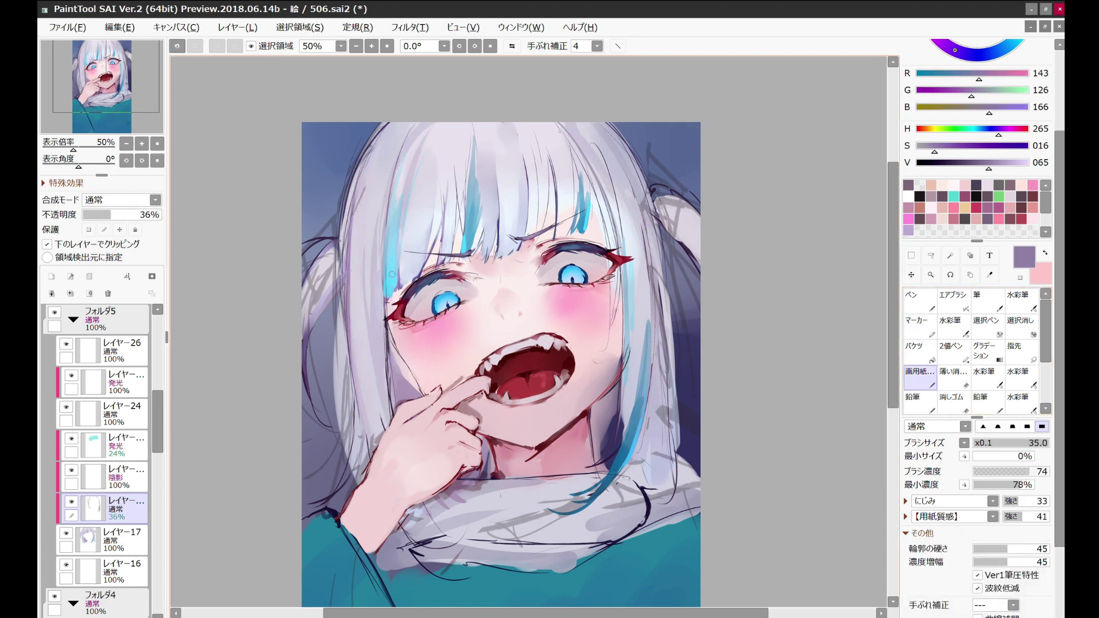
pyautogui.press('m')
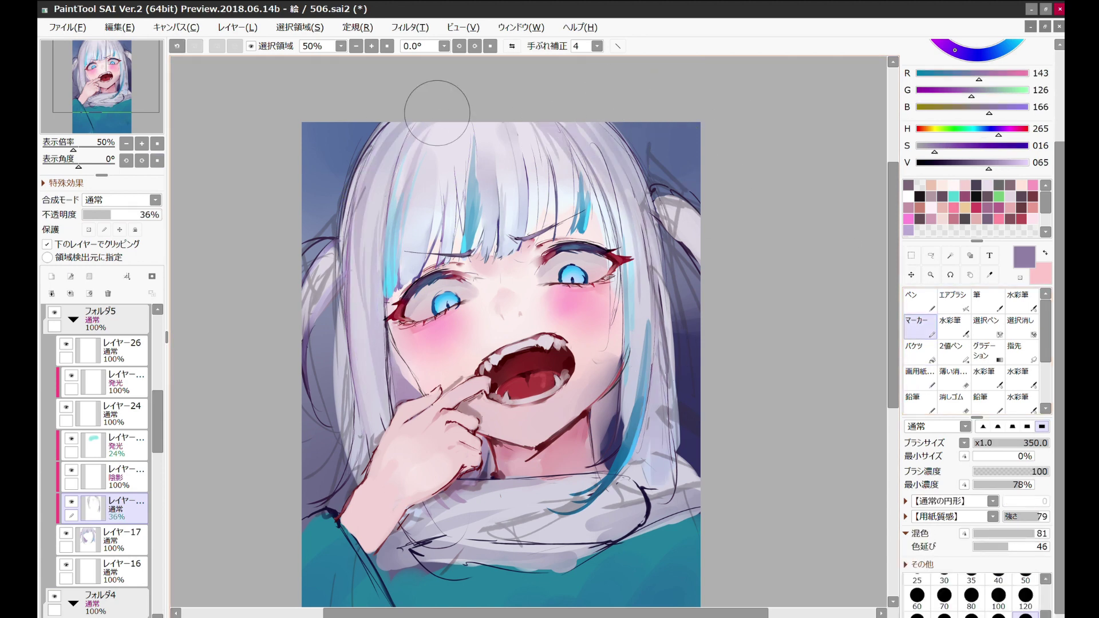
pyautogui.scroll(-2, 595, 166)
pyautogui.scroll(2, 593, 152)
# Step: Draw thin stray strands in pale lavender along both sides of the hair on レイヤー17, using the Marker at size 80
pyautogui.keyDown('alt'); pyautogui.click(593, 153); pyautogui.keyUp('alt')
pyautogui.keyDown('ctrl'); pyautogui.keyDown('shift'); pyautogui.click(593, 152); pyautogui.keyUp('shift'); pyautogui.keyUp('ctrl')
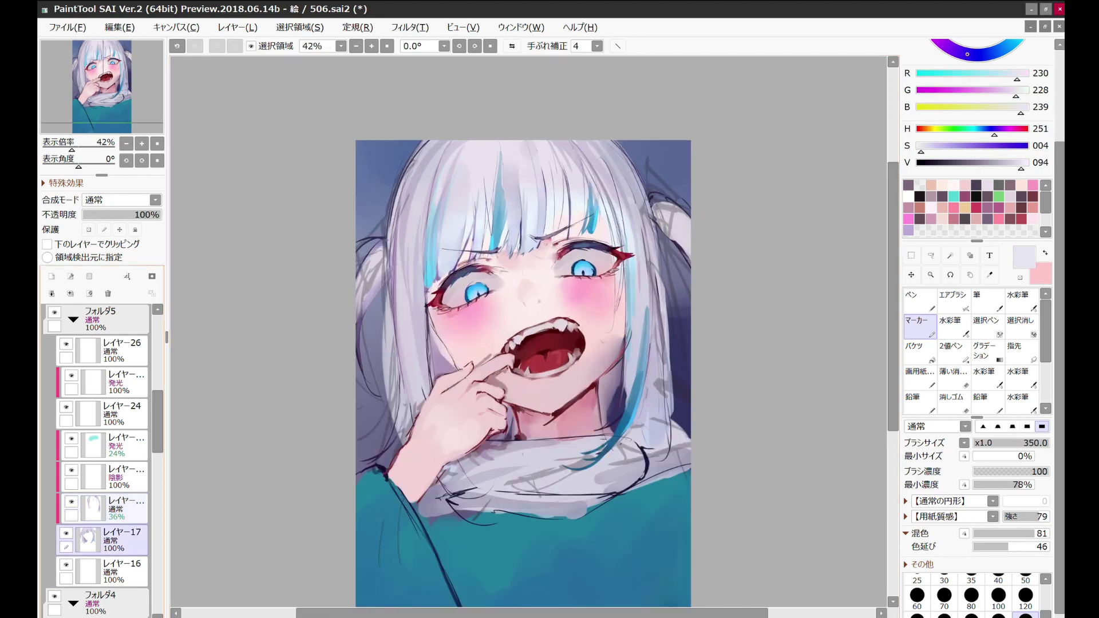
pyautogui.click(972, 595)
pyautogui.moveTo(378, 389)
pyautogui.mouseDown()
pyautogui.moveTo(364, 318)
pyautogui.moveTo(352, 375)
pyautogui.mouseUp()
pyautogui.moveTo(383, 309); pyautogui.dragTo(372, 458)
pyautogui.moveTo(676, 269); pyautogui.dragTo(664, 424)
pyautogui.moveTo(684, 221); pyautogui.dragTo(658, 401)
pyautogui.press('h')
pyautogui.press('h')
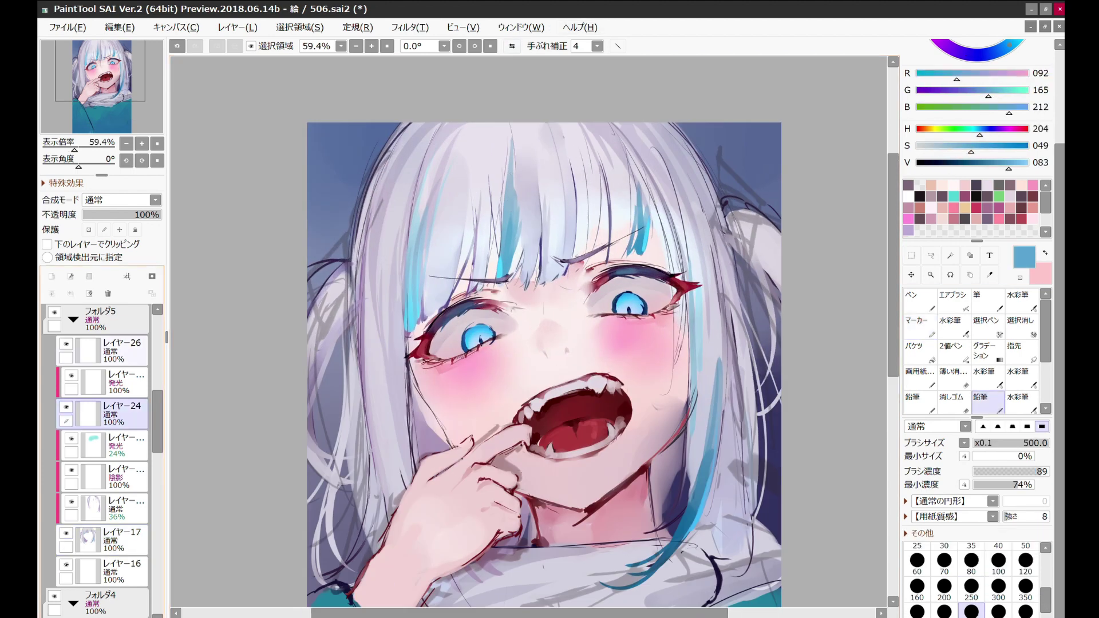
# Step: Paint an angular teal-blue hair ornament with dark edges over the left hair bun on レイヤー32
pyautogui.moveTo(338, 246)
pyautogui.mouseDown()
pyautogui.moveTo(306, 283)
pyautogui.moveTo(323, 340)
pyautogui.moveTo(312, 280)
pyautogui.moveTo(332, 335)
pyautogui.mouseUp()
pyautogui.press('m')
pyautogui.moveTo(312, 289); pyautogui.dragTo(324, 344)
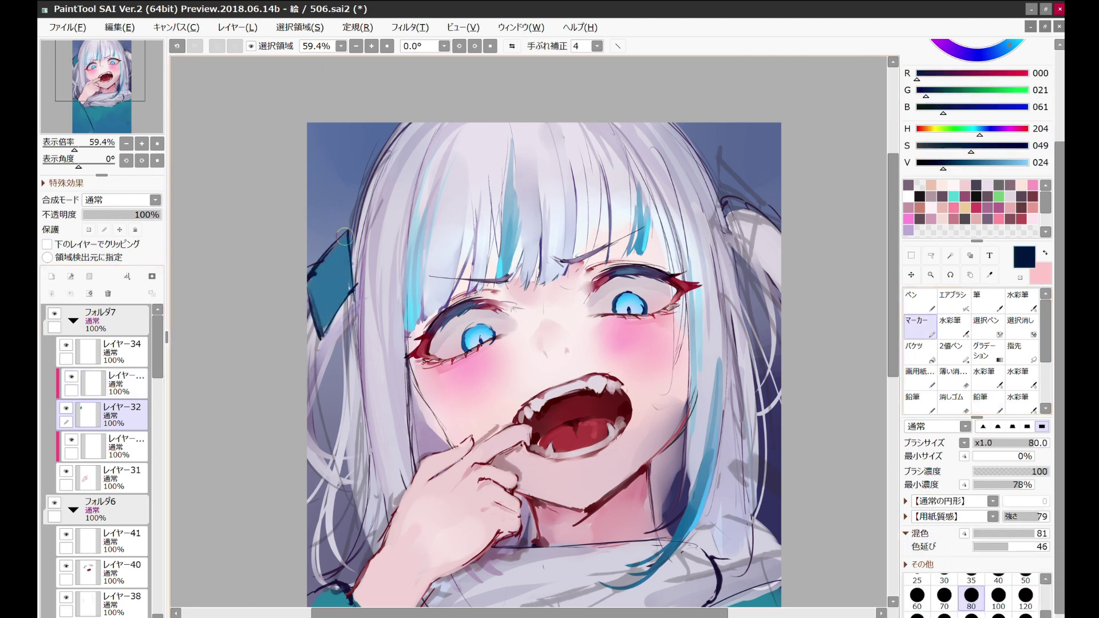
# Step: Outline a matching ornament on the opposite hair bun and fill it with teal blue on レイヤー32, using the Pencil at size 80
pyautogui.press('h')
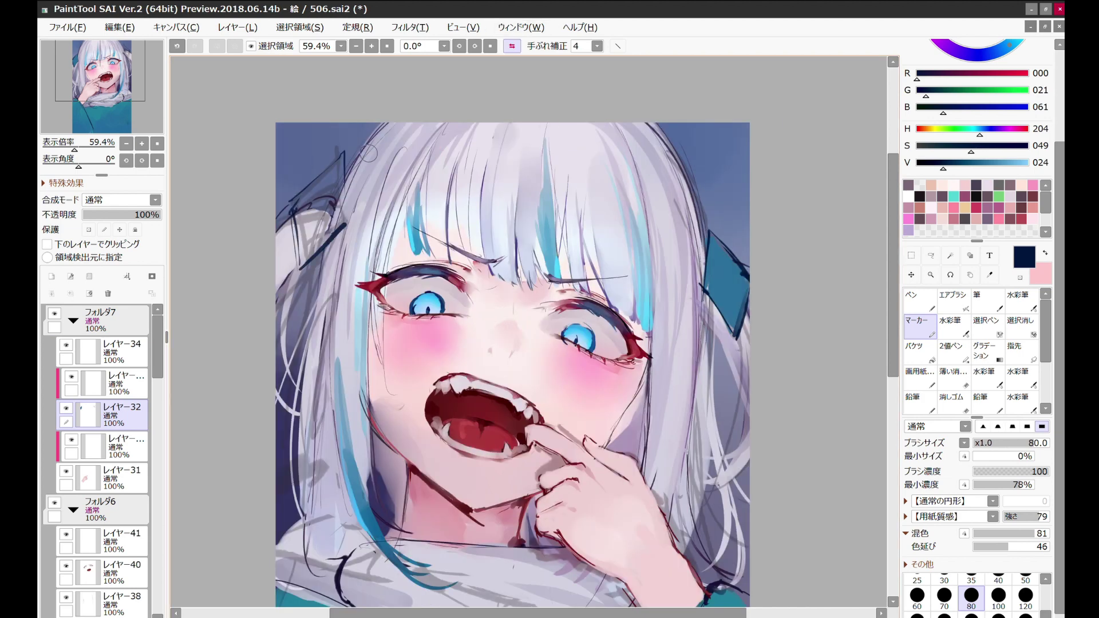
pyautogui.keyDown('alt'); pyautogui.click(312, 252); pyautogui.keyUp('alt')
pyautogui.press('n')
pyautogui.moveTo(312, 206); pyautogui.dragTo(303, 258)
pyautogui.moveTo(344, 189); pyautogui.dragTo(301, 263)
pyautogui.moveTo(338, 166); pyautogui.dragTo(304, 212)
pyautogui.press('h')
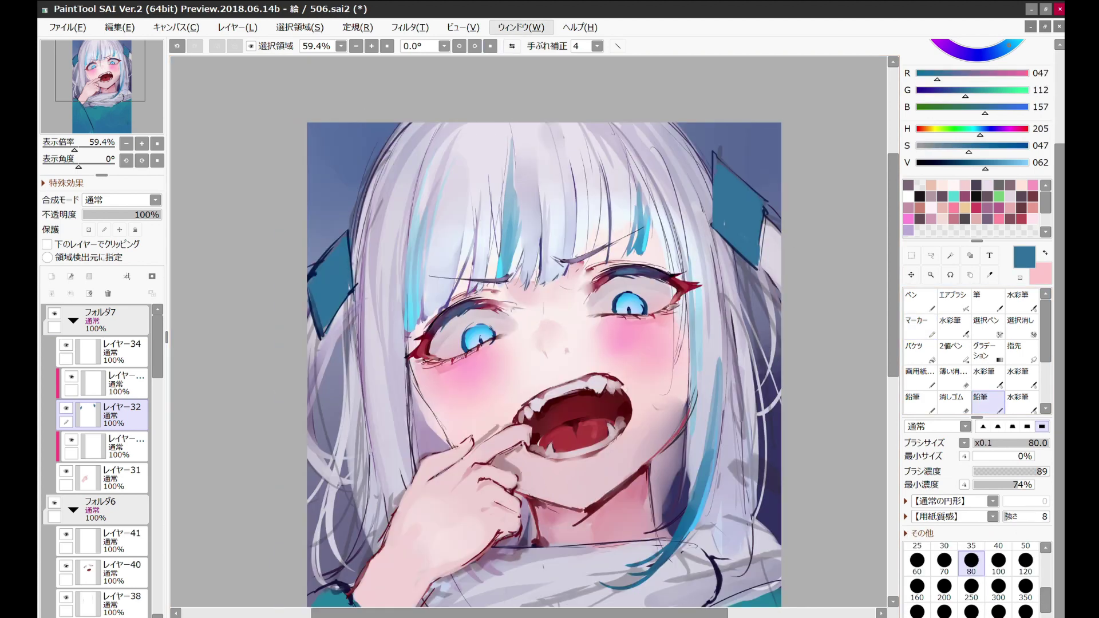
# Step: Paint the lower halves of both hair ornaments deep red on the clipped layer above レイヤー32, using the watercolour brush at size 350, and merge it down
pyautogui.press('b')
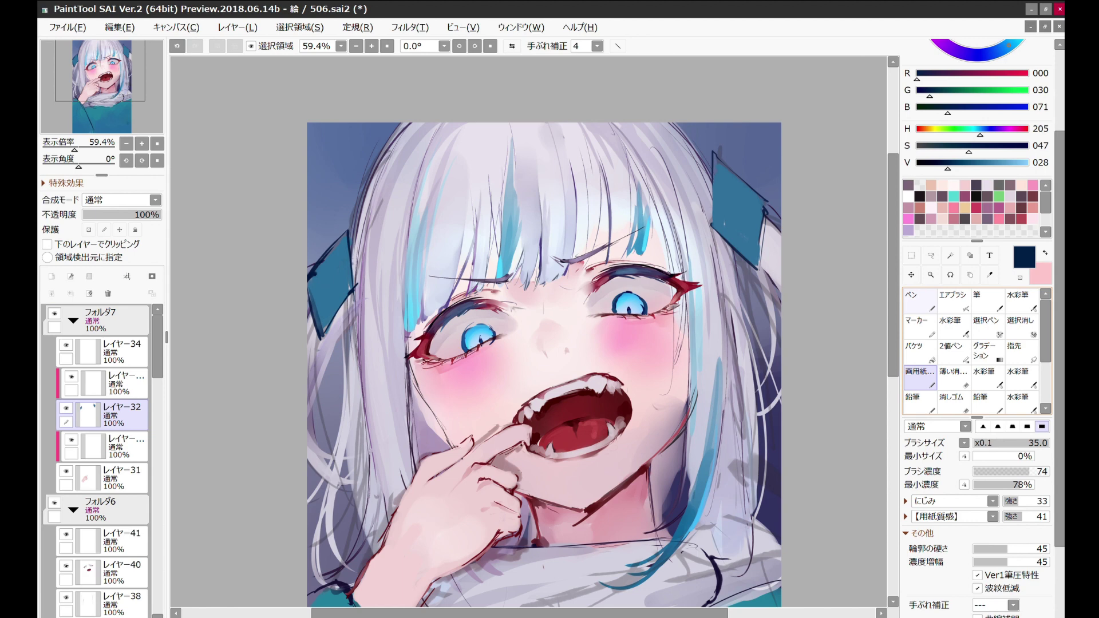
pyautogui.keyDown('alt'); pyautogui.click(694, 285); pyautogui.keyUp('alt')
pyautogui.click(1018, 298)
pyautogui.click(115, 382)
pyautogui.moveTo(727, 217)
pyautogui.mouseDown()
pyautogui.moveTo(750, 228)
pyautogui.moveTo(748, 252)
pyautogui.mouseUp()
pyautogui.moveTo(332, 266)
pyautogui.mouseDown()
pyautogui.moveTo(348, 281)
pyautogui.moveTo(329, 298)
pyautogui.mouseUp()
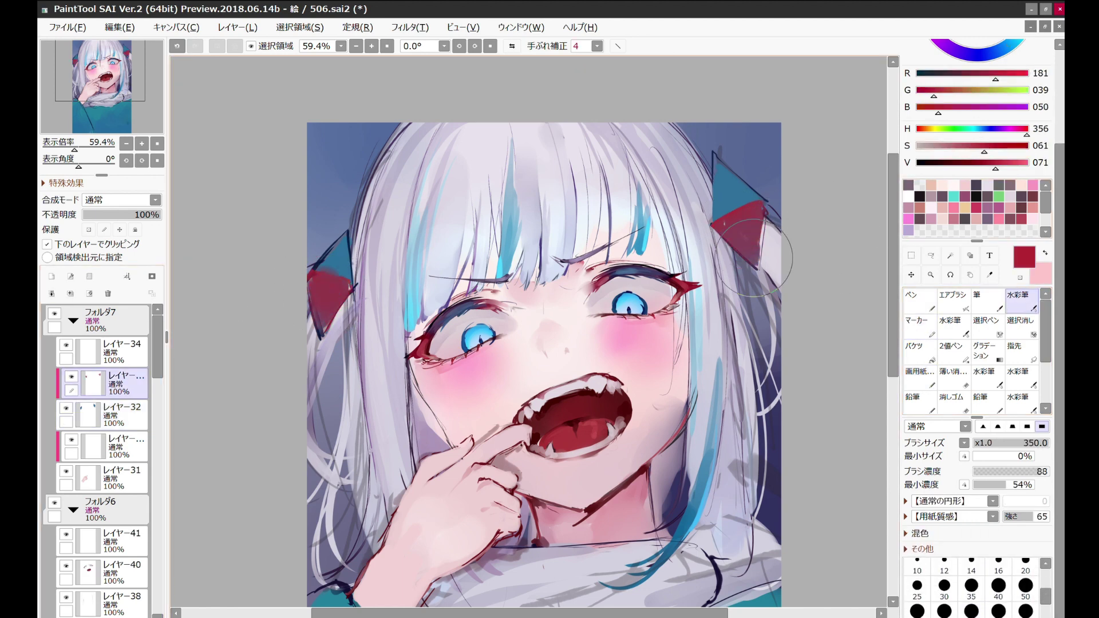
pyautogui.scroll(-2, 716, 160)
pyautogui.scroll(3, 716, 159)
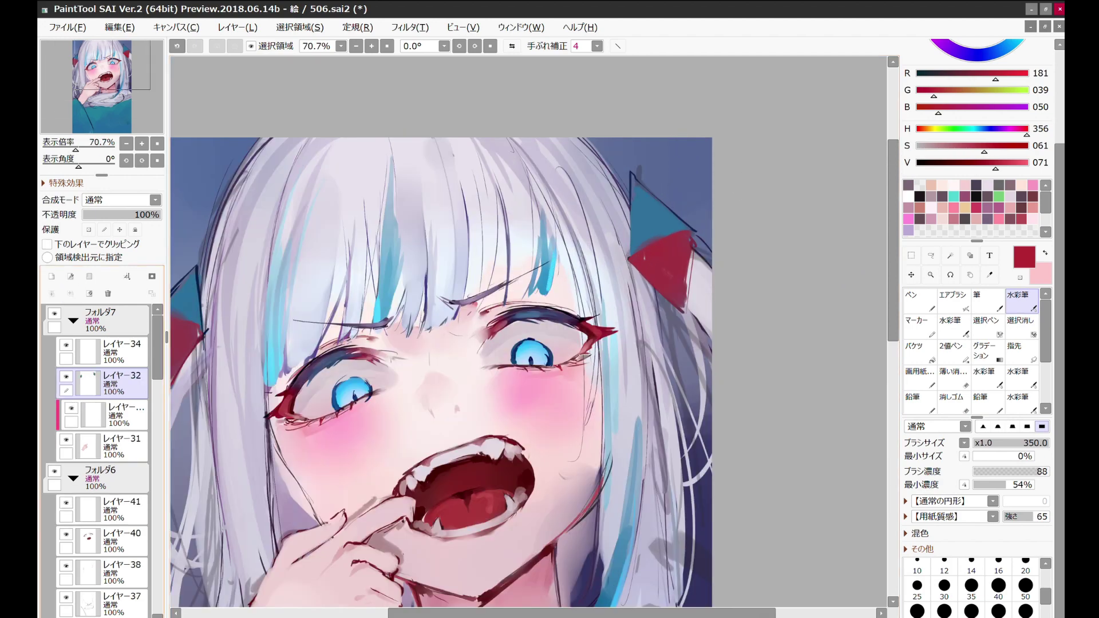
# Step: Adjust the shape of the hair ornament above the wider eye on レイヤー32 with a free transform and apply it
pyautogui.hotkey('ctrl', 't')
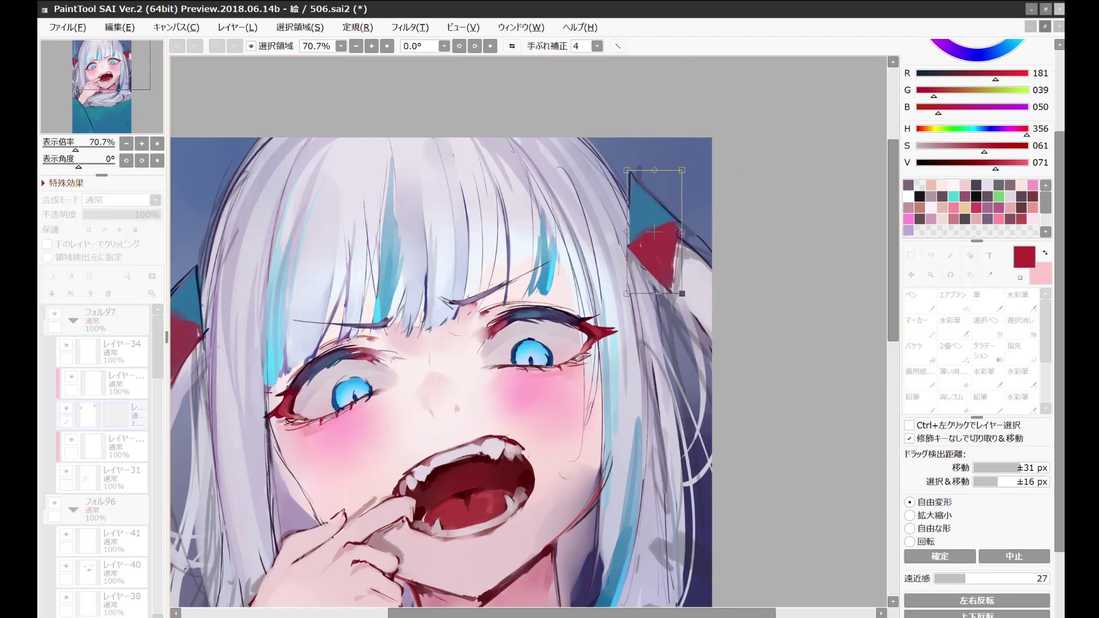
pyautogui.press('Return')
pyautogui.hscroll(-4, 533, 372)
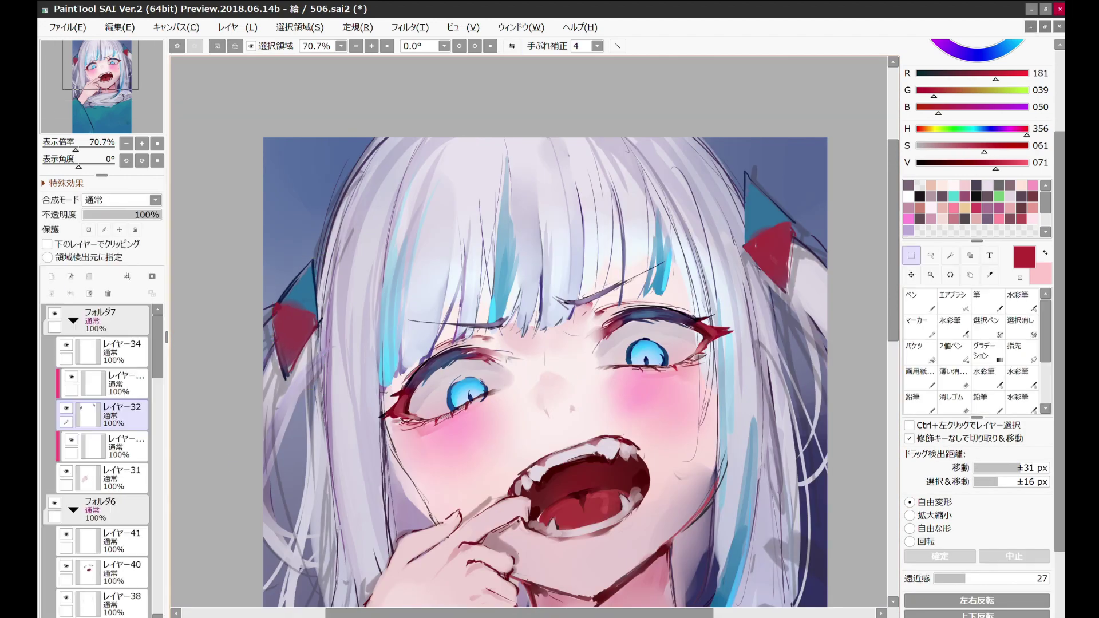
pyautogui.scroll(-3, 97, 458)
pyautogui.scroll(-2, 601, 140)
# Step: Deepen the upper shading of the blue irises in dark blue on レイヤー13, using the Marker at size 80
pyautogui.keyDown('alt'); pyautogui.click(605, 351); pyautogui.keyUp('alt')
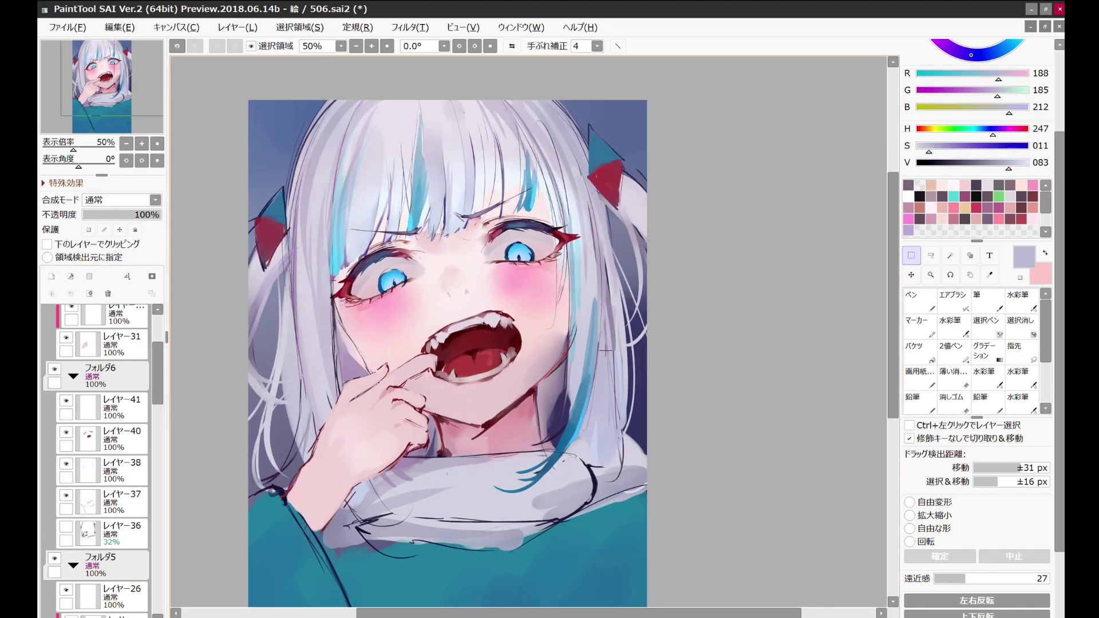
pyautogui.keyDown('alt'); pyautogui.click(458, 164); pyautogui.keyUp('alt')
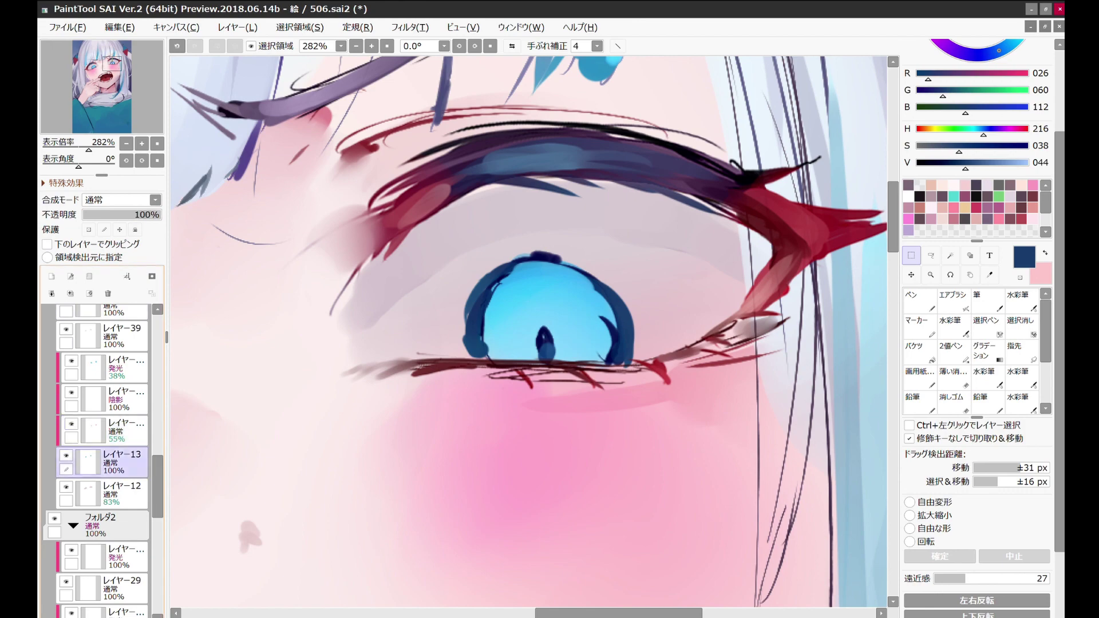
pyautogui.press('b')
pyautogui.moveTo(515, 269); pyautogui.dragTo(596, 333)
pyautogui.moveTo(550, 269); pyautogui.dragTo(602, 321)
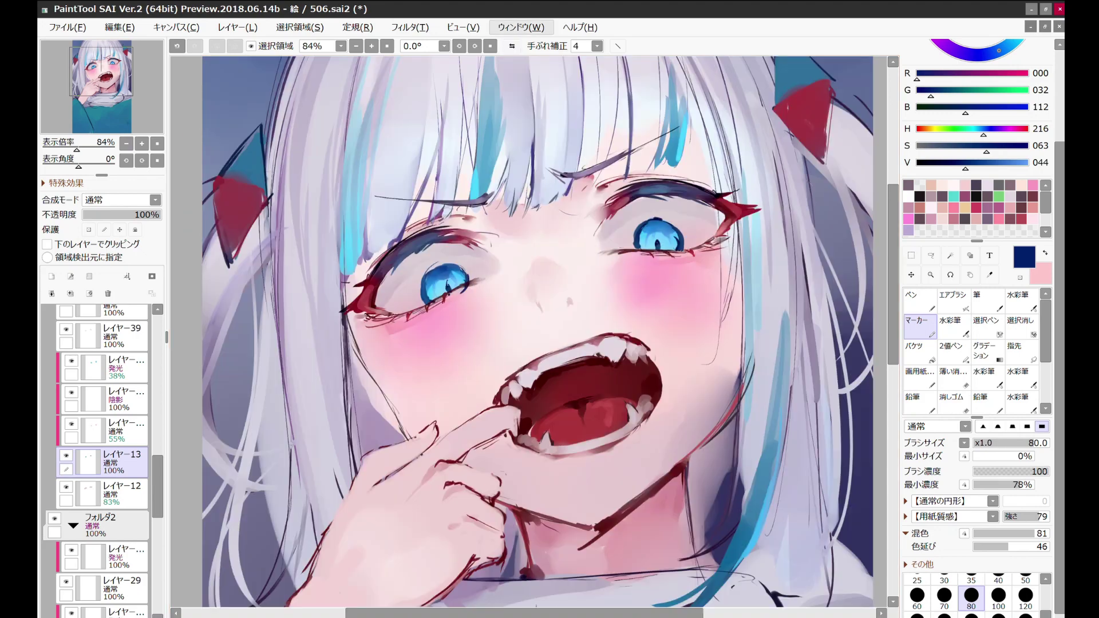
# Step: Refine the irises and pupils in dark blue on レイヤー39 with the Marker at size 35, the Eraser at size 80 and the drawing-paper brush
pyautogui.press('m')
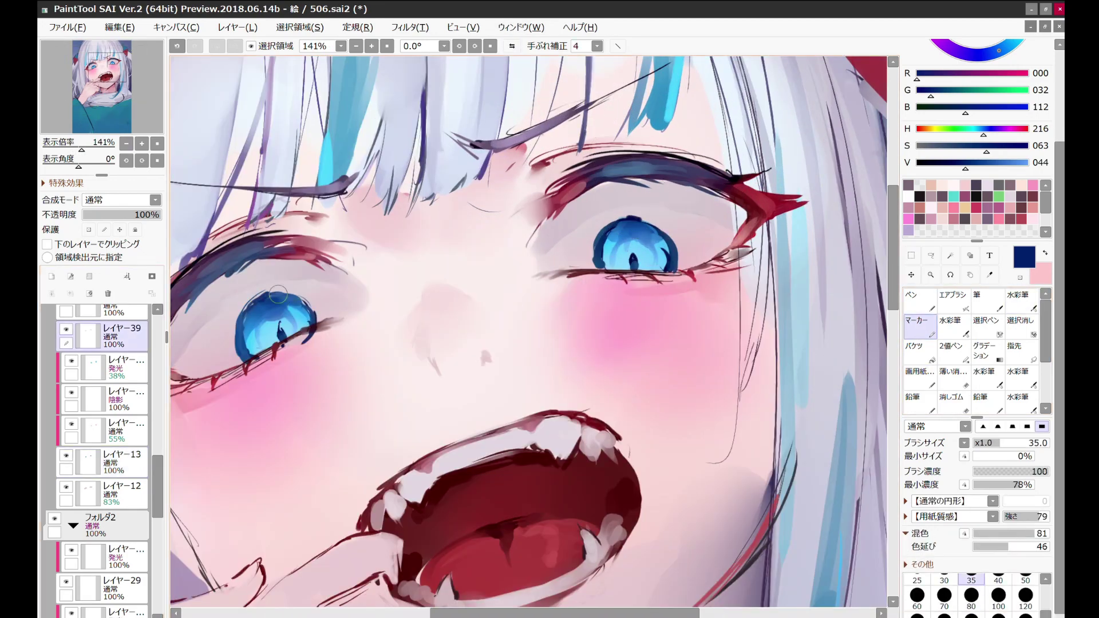
pyautogui.scroll(-5, 553, 121)
pyautogui.scroll(4, 553, 122)
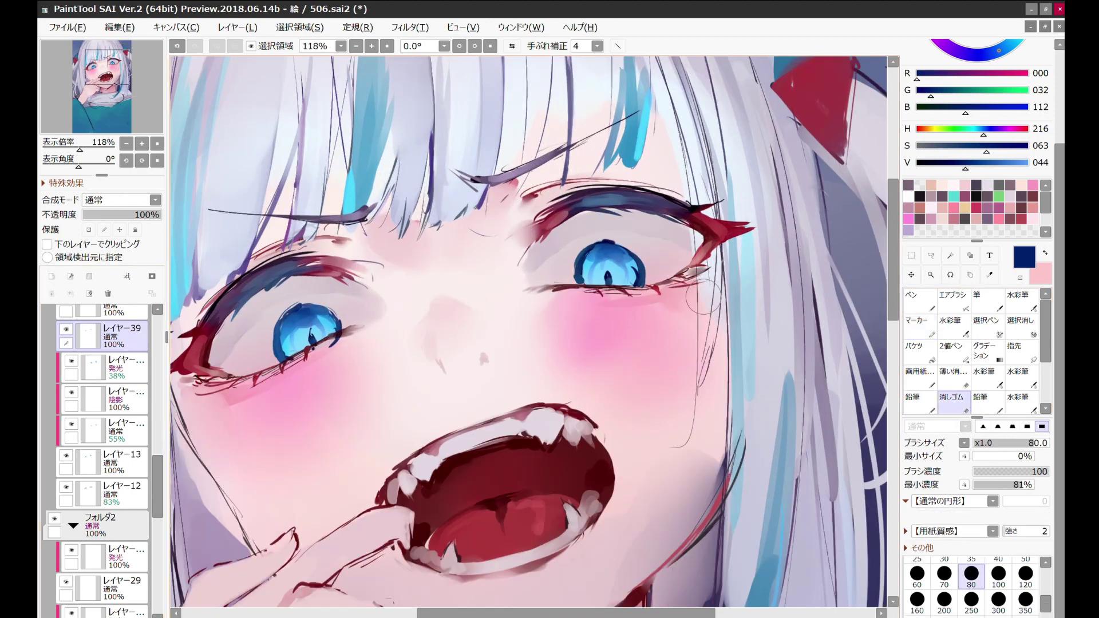
pyautogui.scroll(-3, 447, 145)
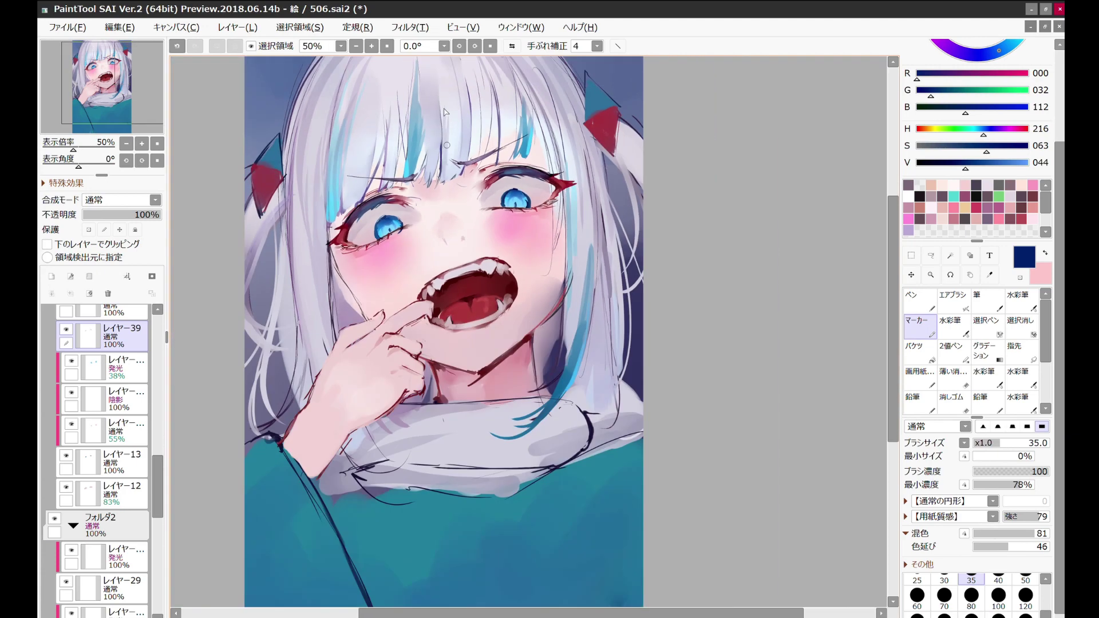
pyautogui.scroll(3, 411, 170)
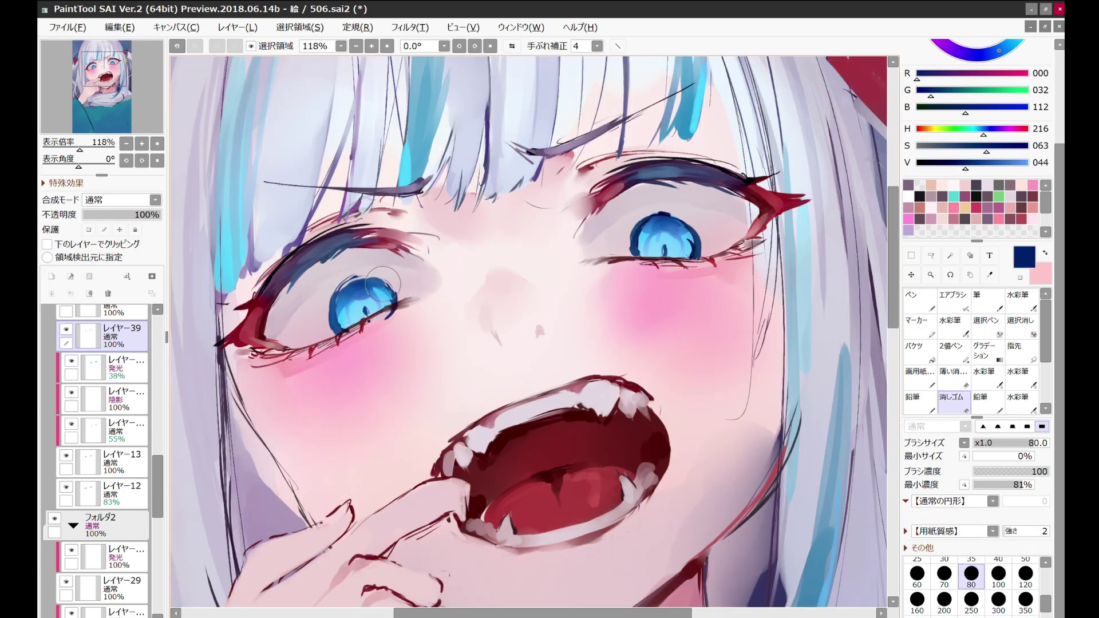
pyautogui.keyDown('alt'); pyautogui.click(349, 279); pyautogui.keyUp('alt')
pyautogui.press('2')
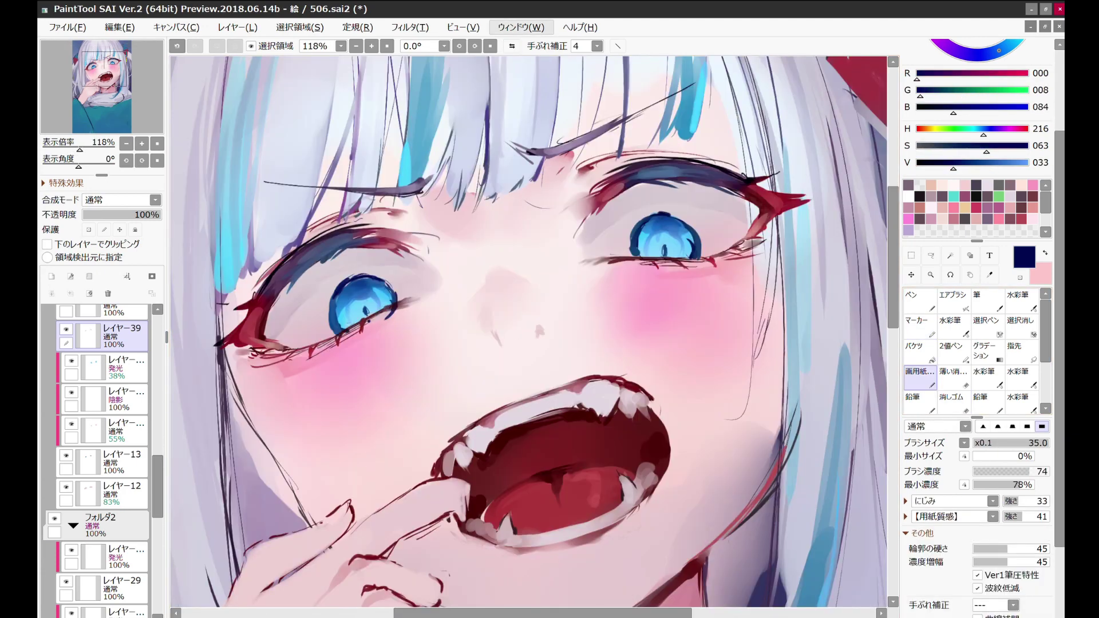
pyautogui.scroll(-5, 604, 136)
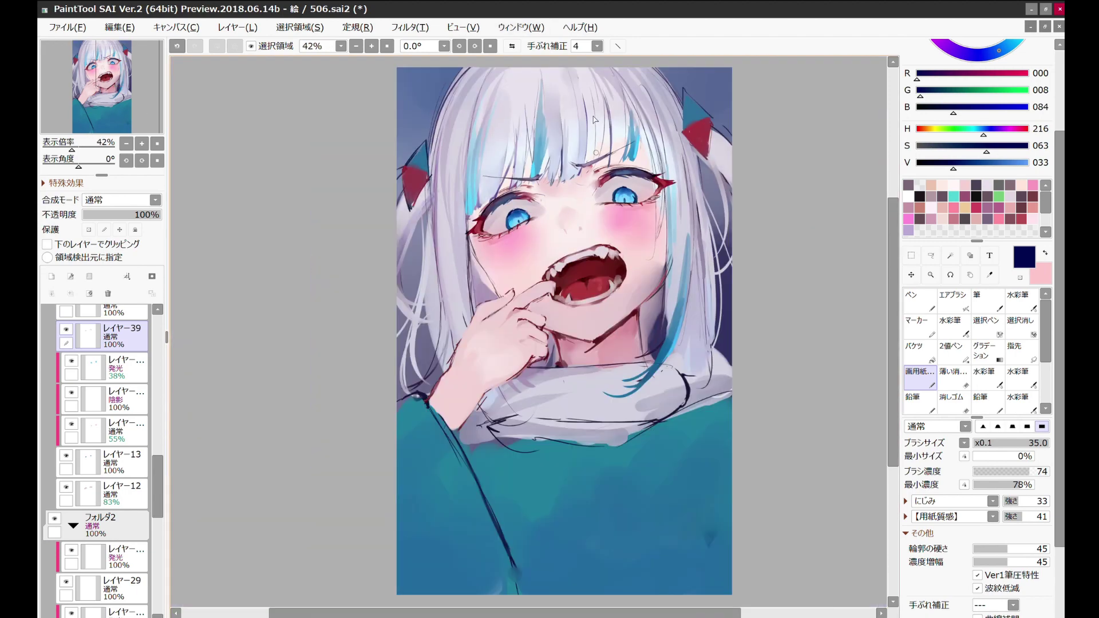
# Step: Repaint the upper teeth as a jagged row of pale pointed teeth on レイヤー40, using the Pencil and the Marker at size 35
pyautogui.scroll(5, 595, 119)
pyautogui.press('n')
pyautogui.moveTo(524, 361)
pyautogui.mouseDown()
pyautogui.moveTo(607, 309)
pyautogui.moveTo(551, 333)
pyautogui.mouseUp()
pyautogui.press('m')
pyautogui.scroll(-6, 551, 333)
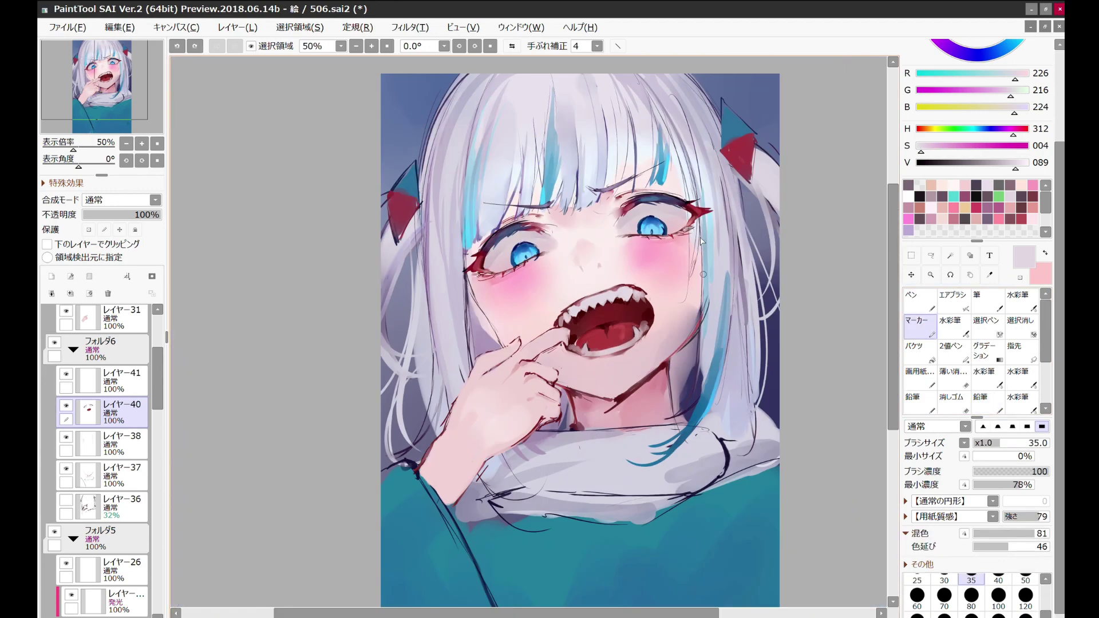
# Step: Shade dark blue folds and shadows across the teal garment on レイヤー5, using the Pencil at size 80 and the watercolour brush at size 250
pyautogui.keyDown('alt'); pyautogui.click(685, 505); pyautogui.keyUp('alt')
pyautogui.scroll(1, 685, 505)
pyautogui.press('n')
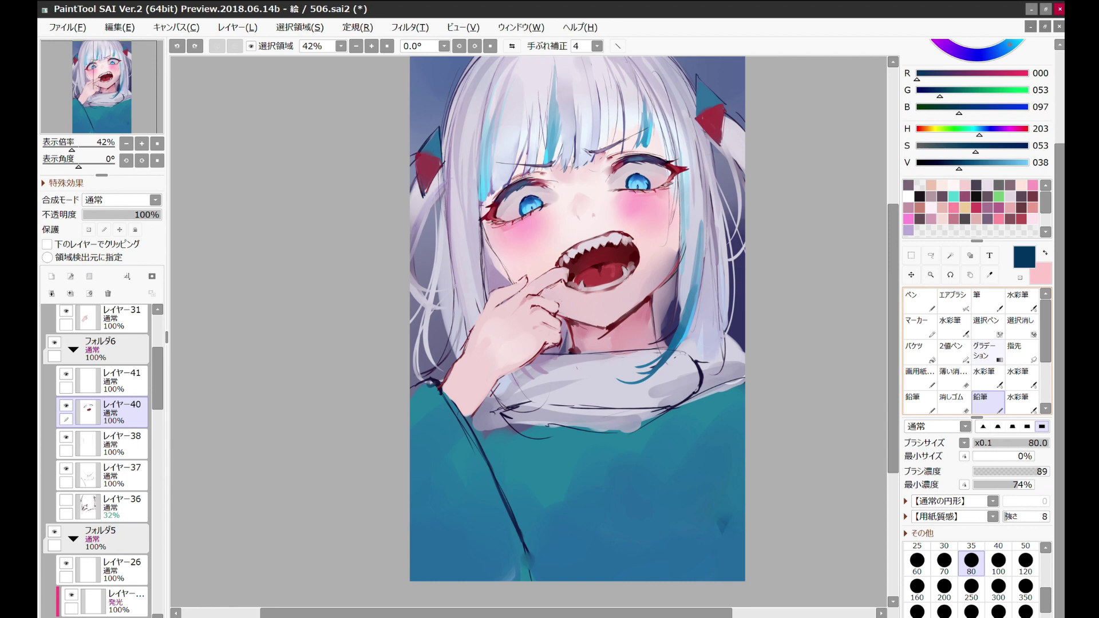
pyautogui.scroll(-5, 103, 458)
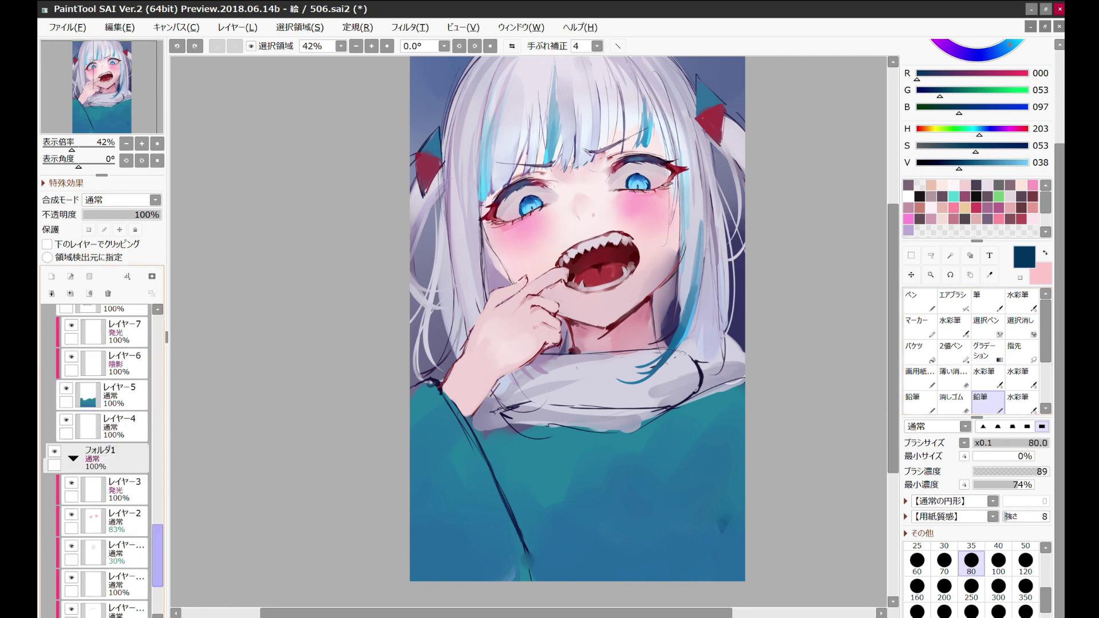
pyautogui.click(115, 442)
pyautogui.press('c')
pyautogui.moveTo(710, 504)
pyautogui.mouseDown()
pyautogui.moveTo(550, 475)
pyautogui.moveTo(737, 495)
pyautogui.moveTo(675, 454)
pyautogui.moveTo(564, 524)
pyautogui.moveTo(510, 458)
pyautogui.mouseUp()
pyautogui.press('n')
pyautogui.press('c')
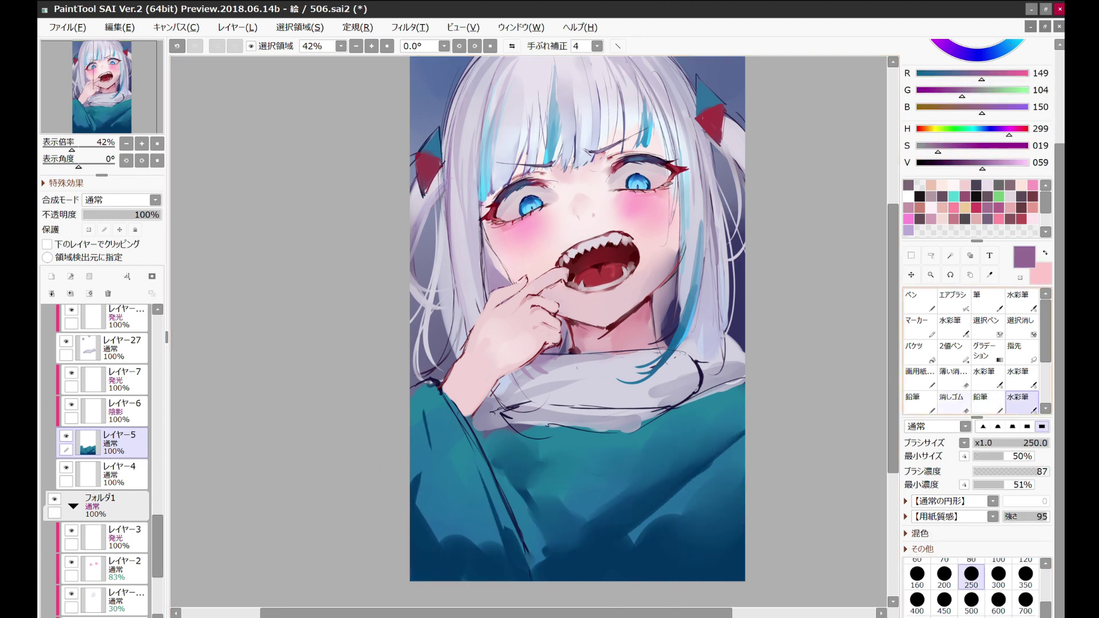
pyautogui.moveTo(749, 552); pyautogui.dragTo(481, 578)
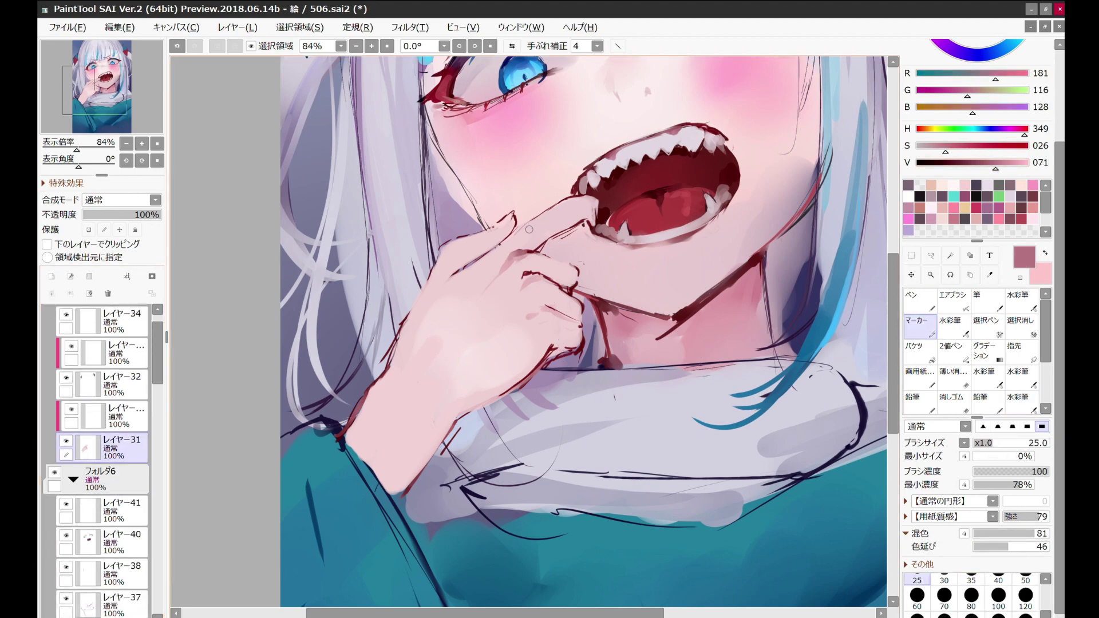
# Step: Draw fine dark purple strand lines in the hair on レイヤー17 with the drawing-paper brush at size 25, checking the painting in mirrored view
pyautogui.scroll(-4, 540, 193)
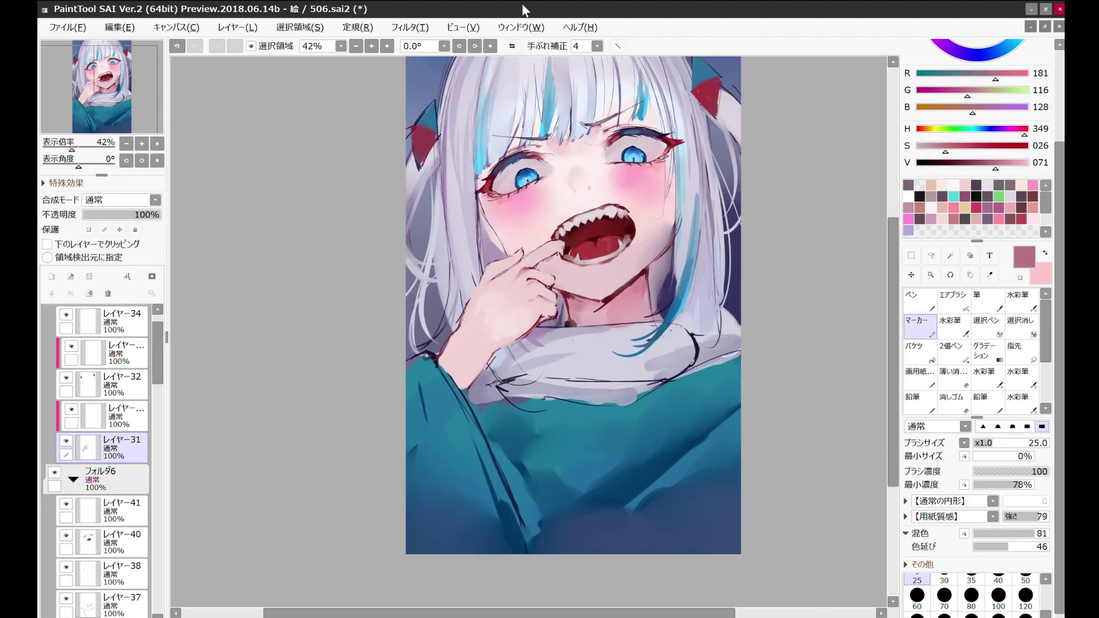
pyautogui.scroll(3, 588, 151)
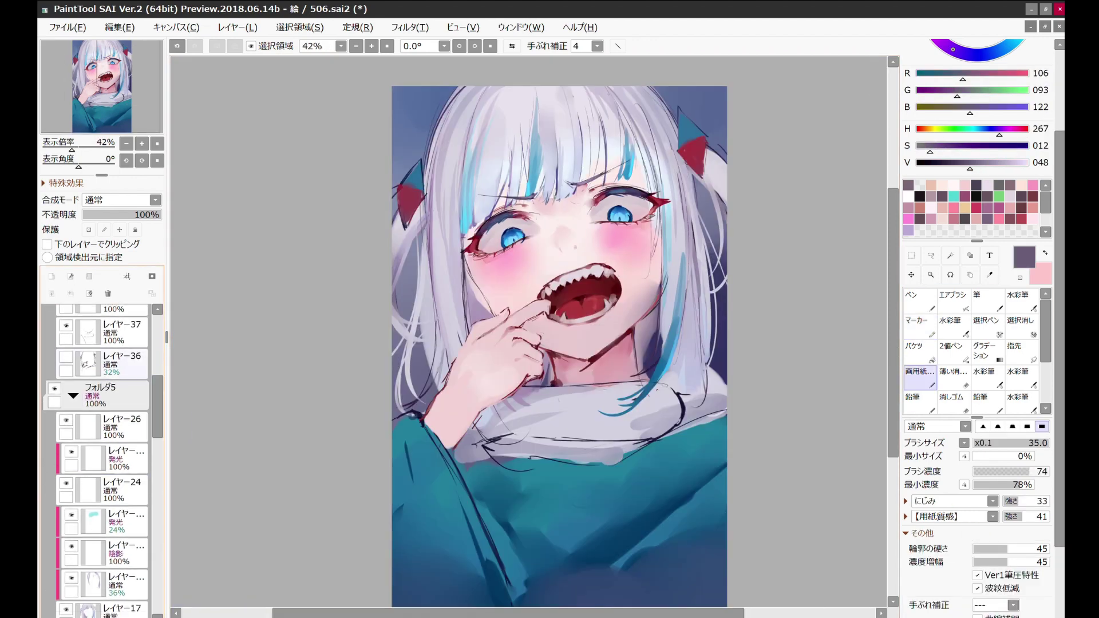
pyautogui.press('h')
pyautogui.scroll(-3, 977, 343)
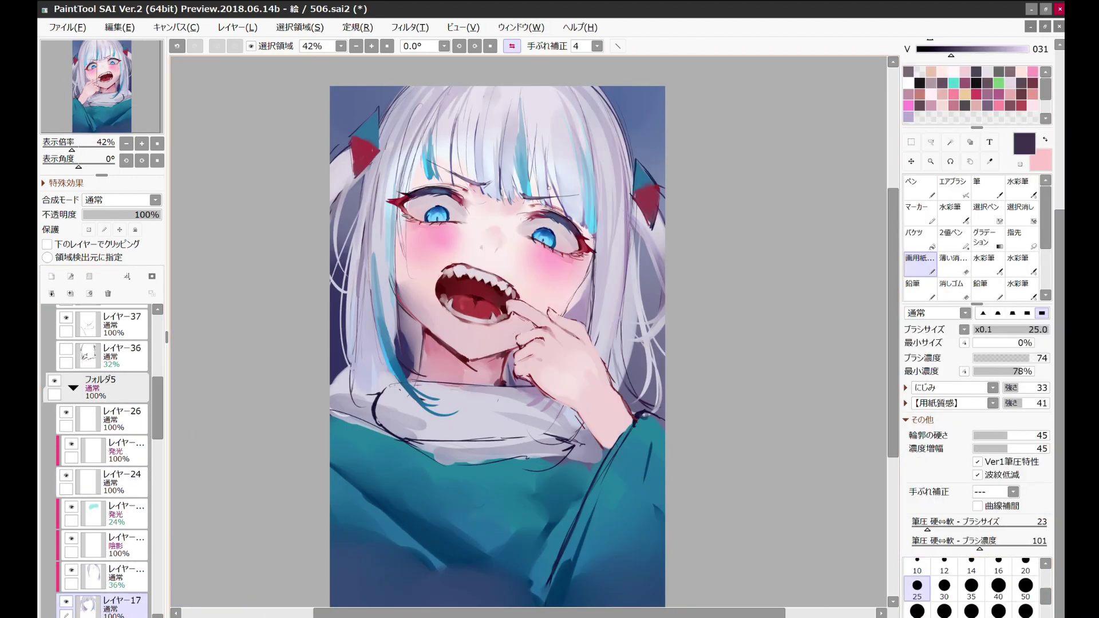
pyautogui.press('h')
pyautogui.press('h')
pyautogui.press('h')
pyautogui.scroll(1, 656, 276)
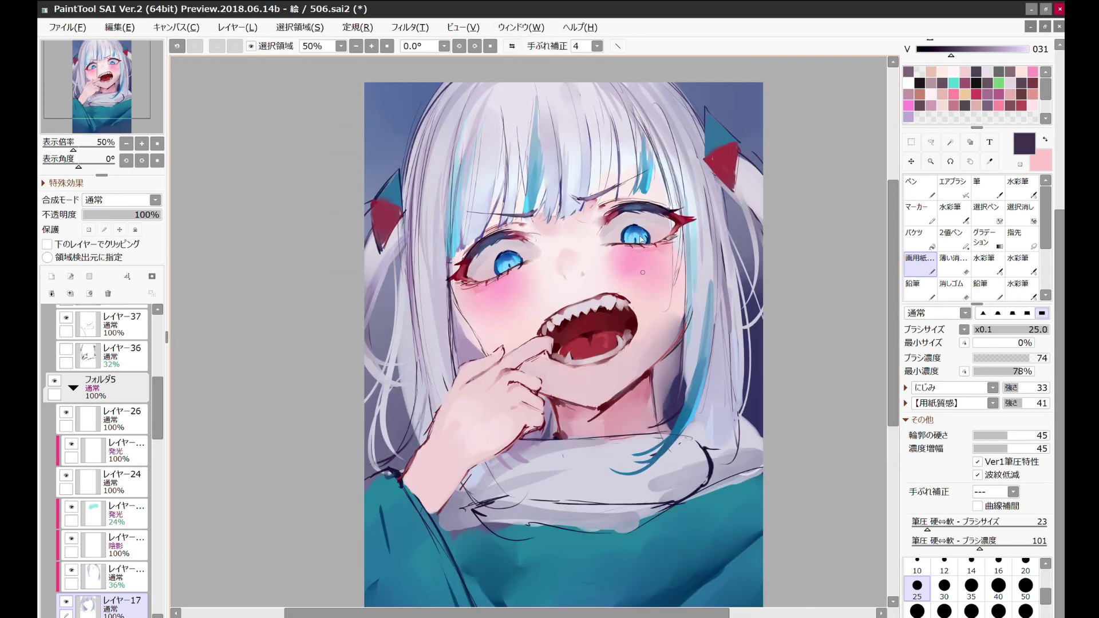
# Step: Darken the inner hair beside the neck in muted blue-purple on レイヤー16, using the drawing-paper brush at size 25 and the Marker at size 250
pyautogui.keyDown('alt'); pyautogui.click(735, 349); pyautogui.keyUp('alt')
pyautogui.press('m')
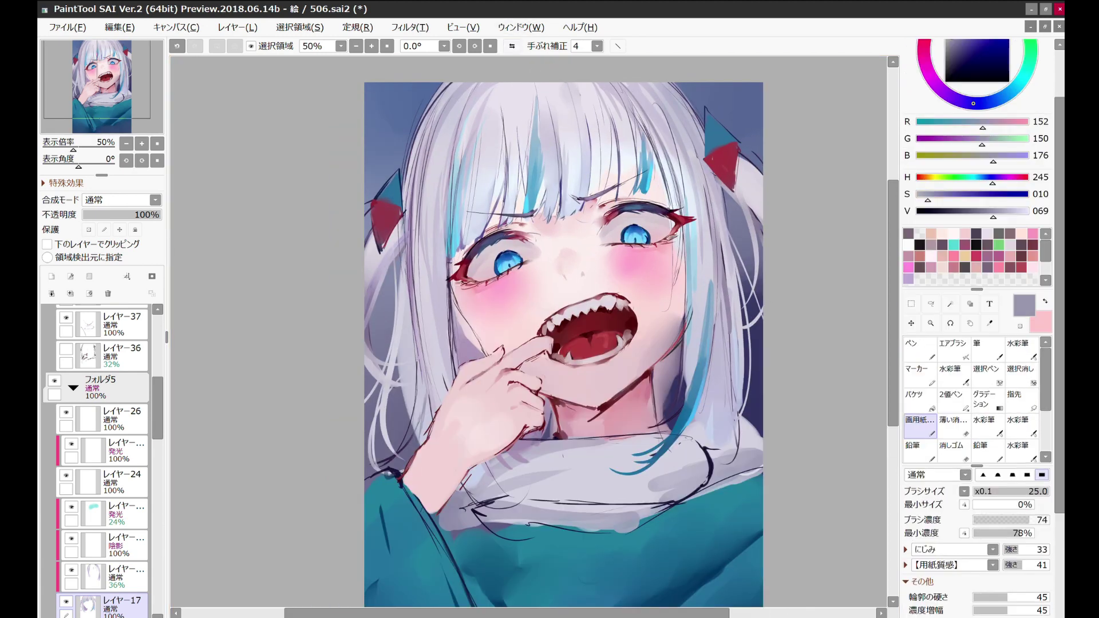
pyautogui.keyDown('alt'); pyautogui.click(678, 388); pyautogui.keyUp('alt')
pyautogui.moveTo(670, 424); pyautogui.dragTo(667, 344)
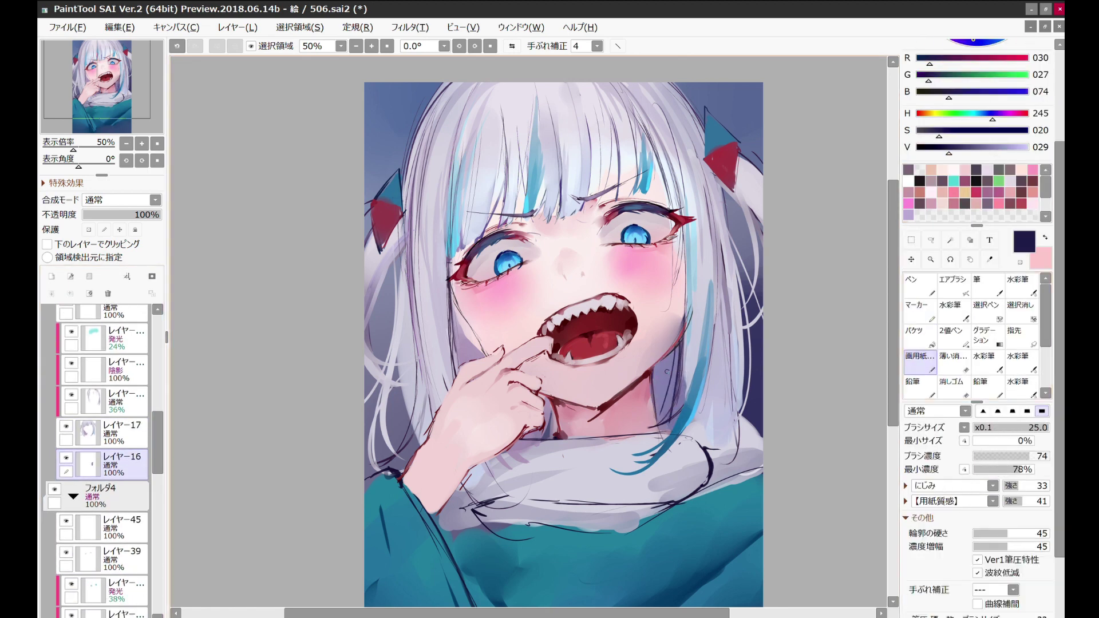
pyautogui.keyDown('alt'); pyautogui.click(681, 344); pyautogui.keyUp('alt')
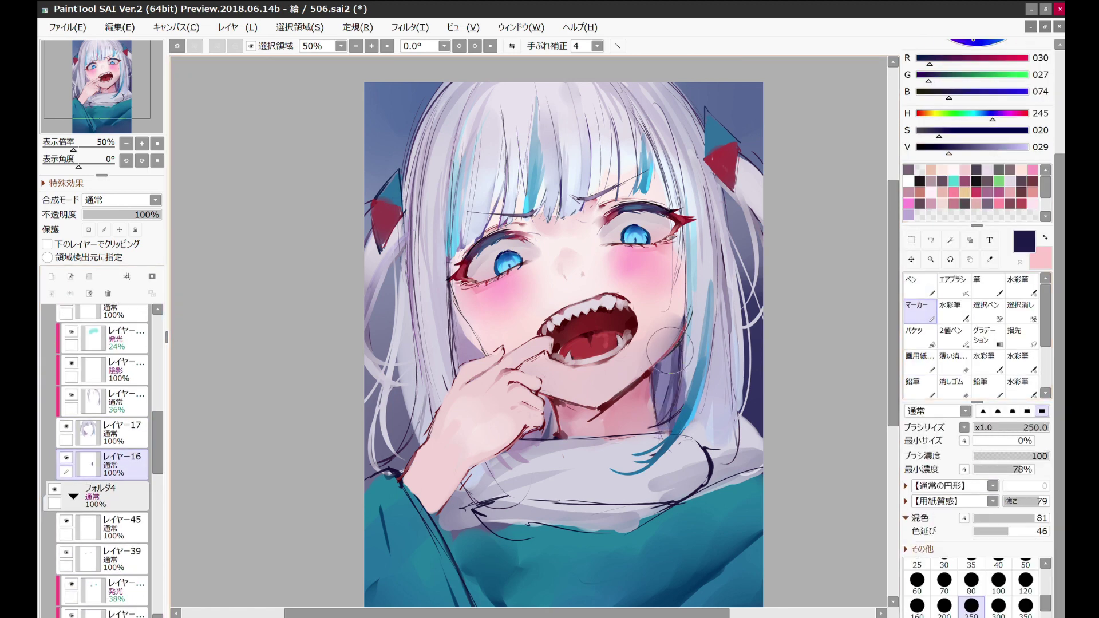
# Step: Fill the hair gap between the cheek and the raised hand with blue-purple on レイヤー17, using the Pencil at size 80
pyautogui.press('n')
pyautogui.click(971, 548)
pyautogui.hotkey('ctrl', 'Up')
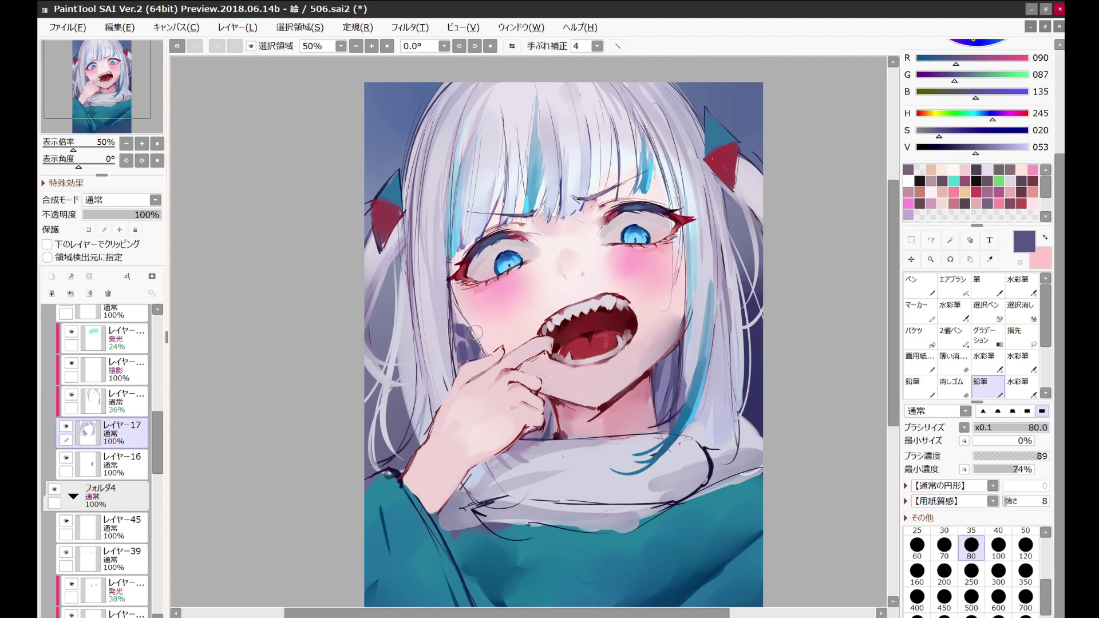
pyautogui.scroll(5, 445, 425)
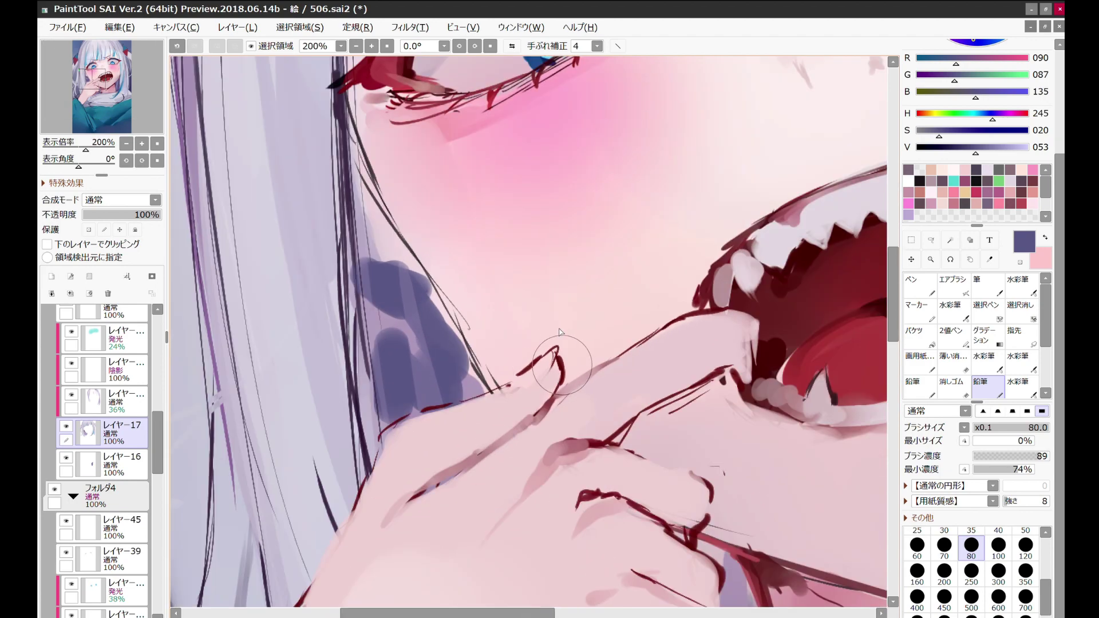
pyautogui.press('h')
pyautogui.press('b')
pyautogui.press('h')
# Step: Paint pale pink skin beside the cheek above the hand with the watercolour brush and Pencil, and touch up the dark red line art on レイヤー37
pyautogui.press('c')
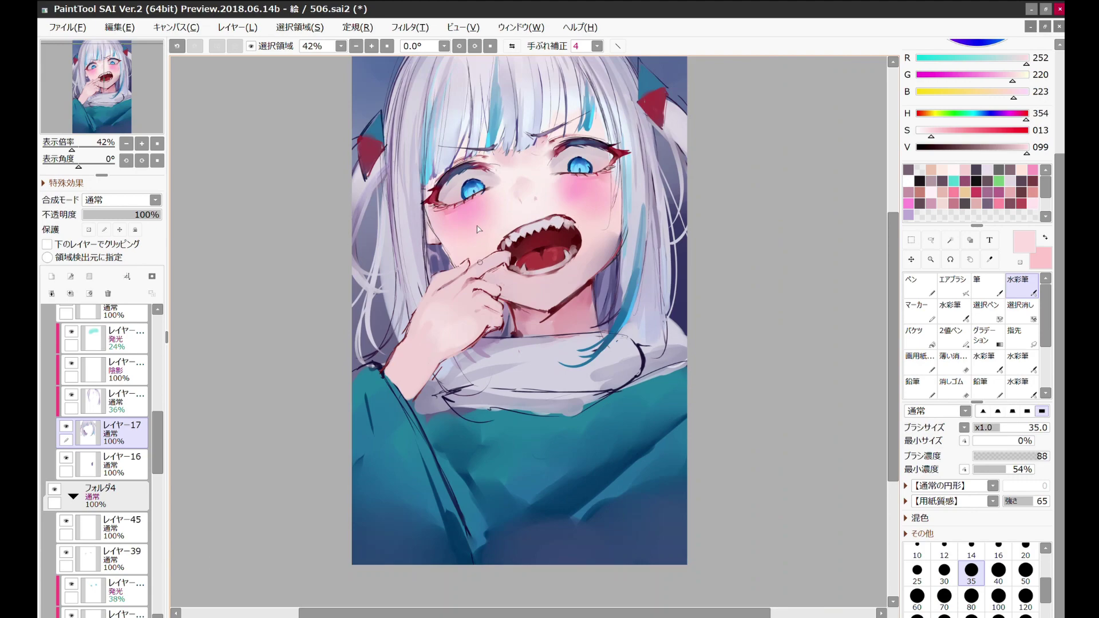
pyautogui.scroll(-5, 443, 262)
pyautogui.keyDown('alt'); pyautogui.click(443, 261); pyautogui.keyUp('alt')
pyautogui.press('b')
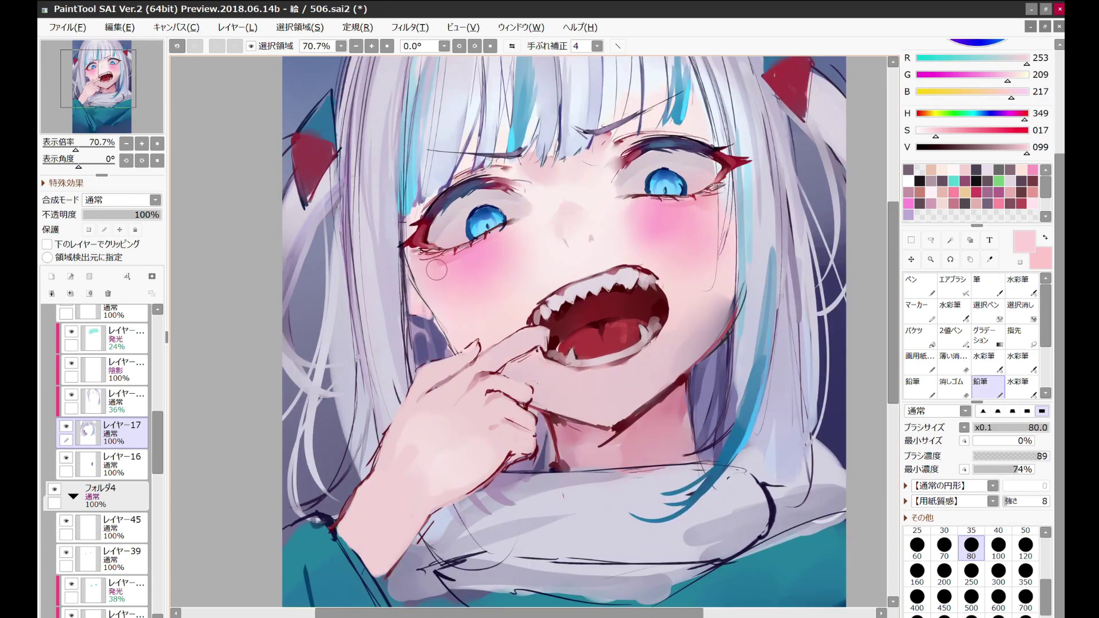
pyautogui.keyDown('alt'); pyautogui.click(435, 255); pyautogui.keyUp('alt')
pyautogui.press('h')
pyautogui.press('h')
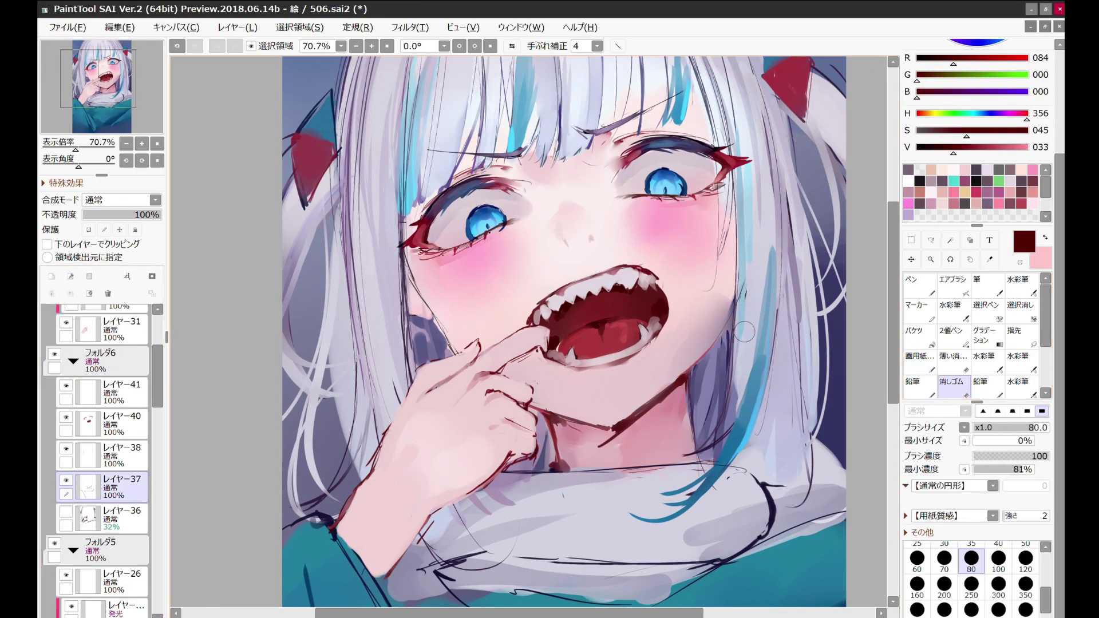
# Step: Soften the reddish-pink blush around the eyes and cheeks on レイヤー51, using the watercolour brush at sizes 80 and 25
pyautogui.scroll(-3, 616, 222)
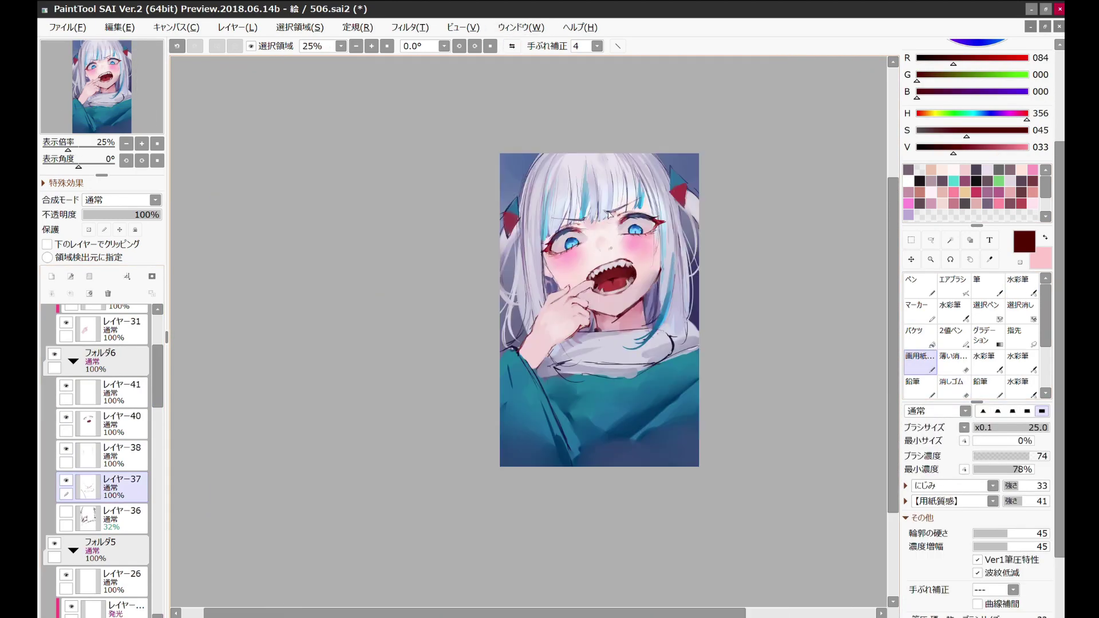
pyautogui.scroll(2, 609, 214)
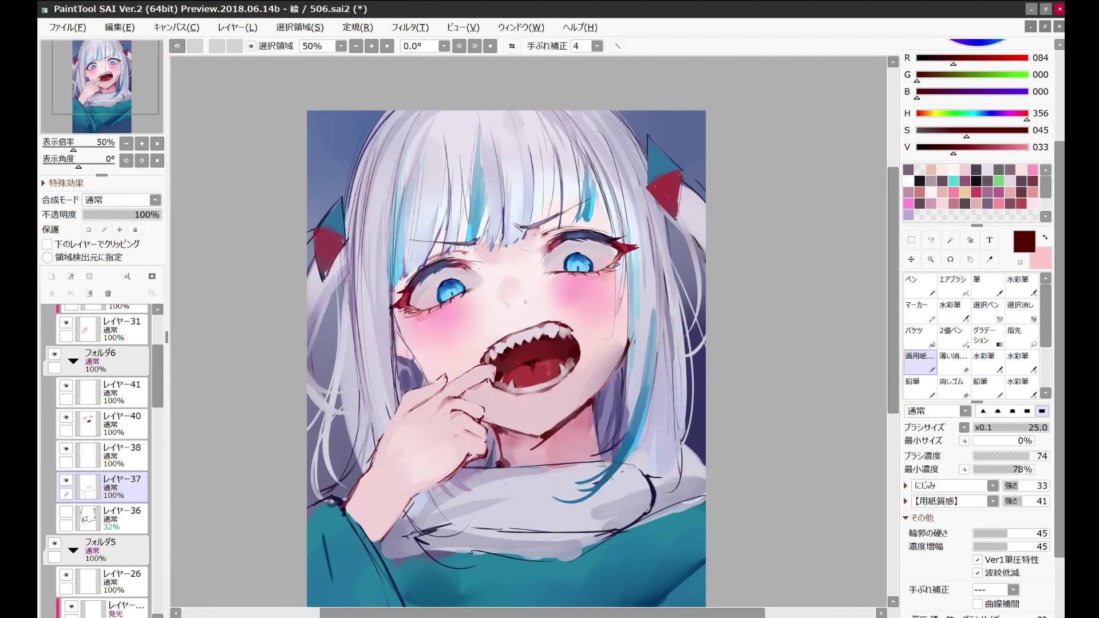
pyautogui.scroll(4, 547, 166)
pyautogui.keyDown('alt'); pyautogui.click(608, 279); pyautogui.keyUp('alt')
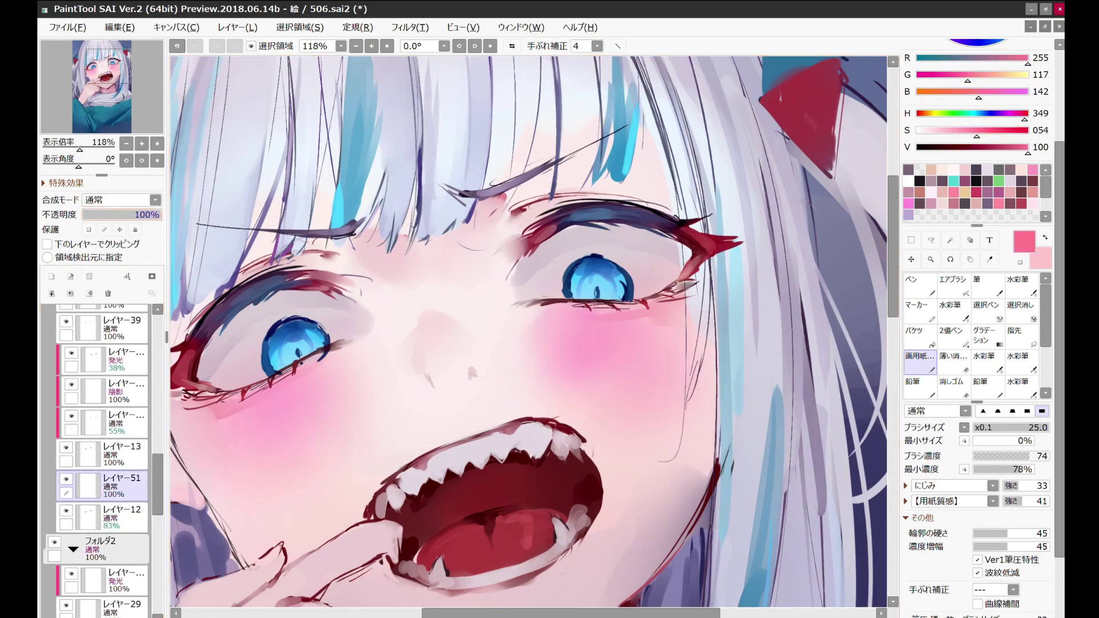
pyautogui.press('c')
pyautogui.press('c')
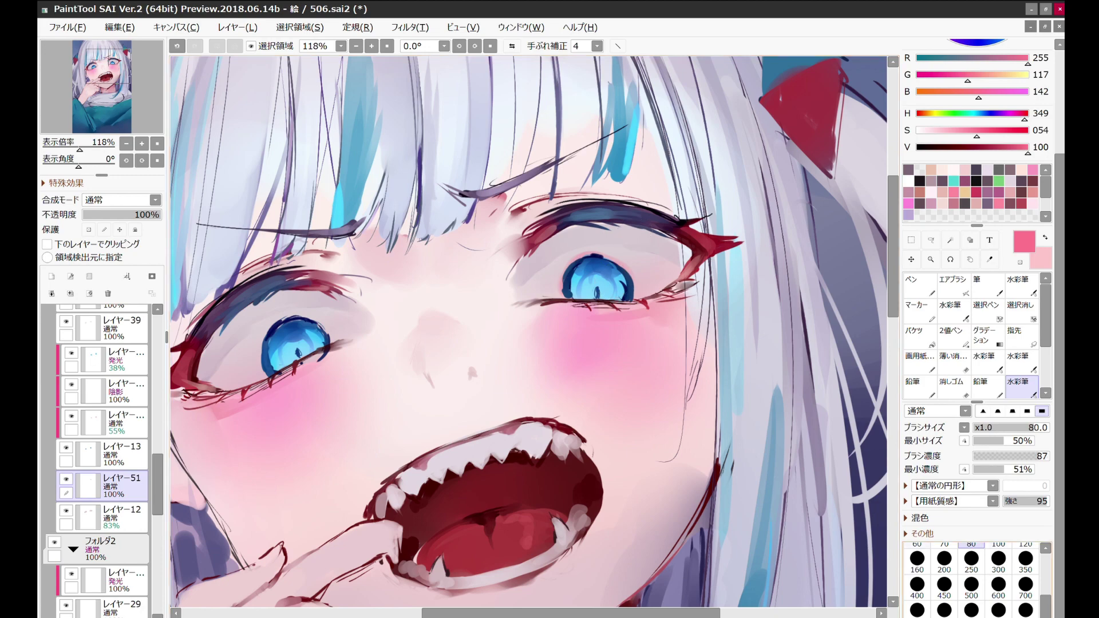
pyautogui.press('[')
pyautogui.press('[')
pyautogui.press('[')
pyautogui.press('[')
pyautogui.press('[')
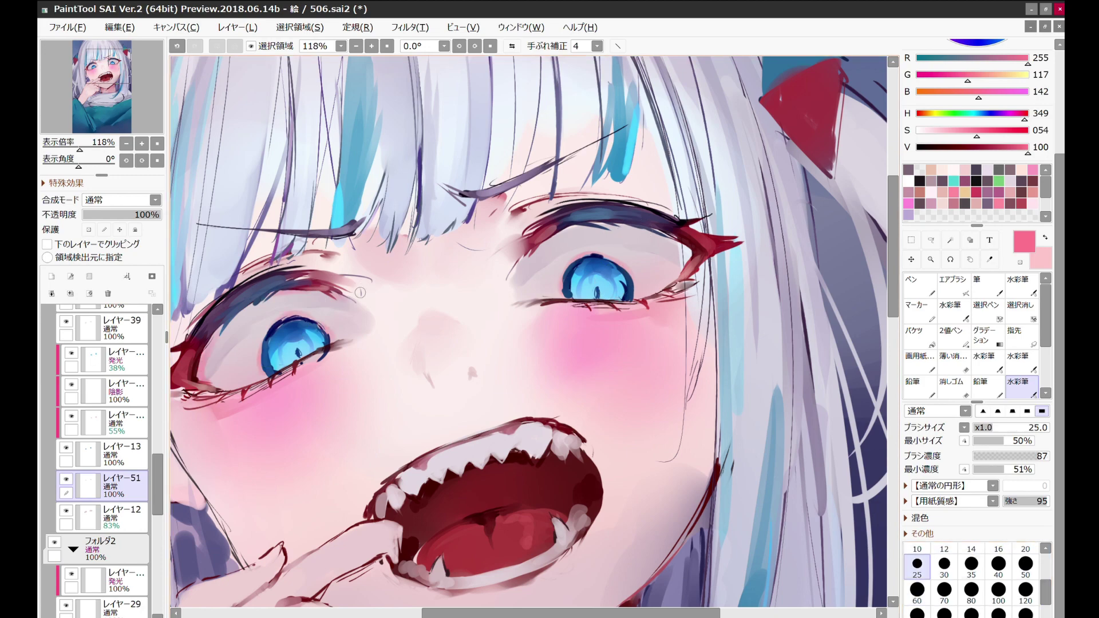
# Step: Refine the hair strands on レイヤー17 in pale grey-purple and dark purple, using the drawing-paper brush, Marker and Pencil
pyautogui.scroll(-5, 660, 291)
pyautogui.scroll(2, 515, 343)
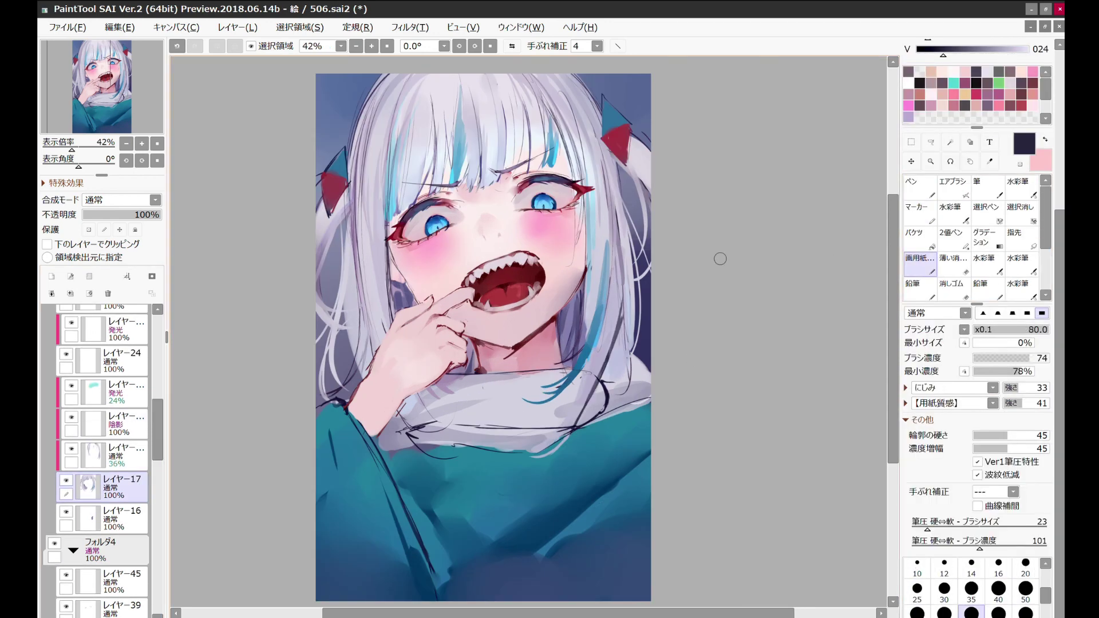
pyautogui.press('m')
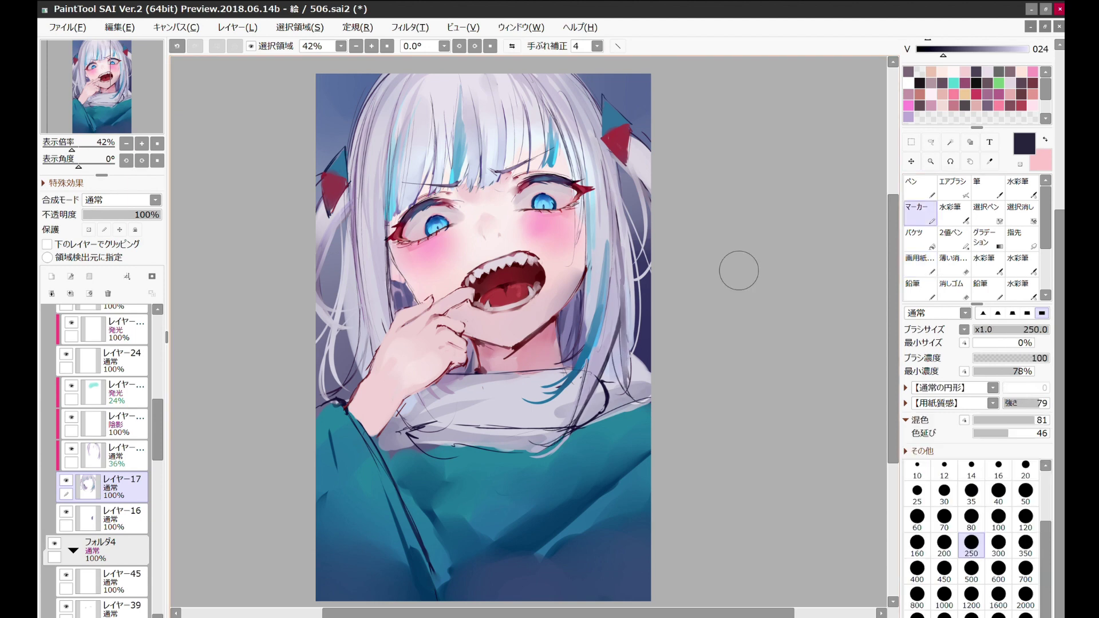
pyautogui.keyDown('alt'); pyautogui.click(620, 150); pyautogui.keyUp('alt')
pyautogui.press('n')
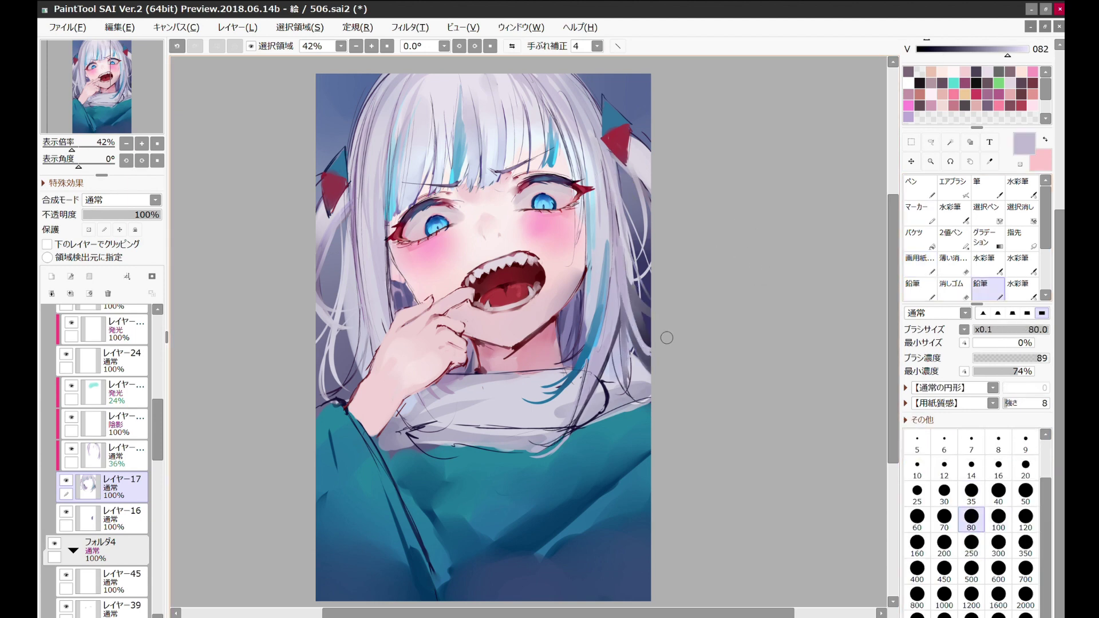
pyautogui.press('v')
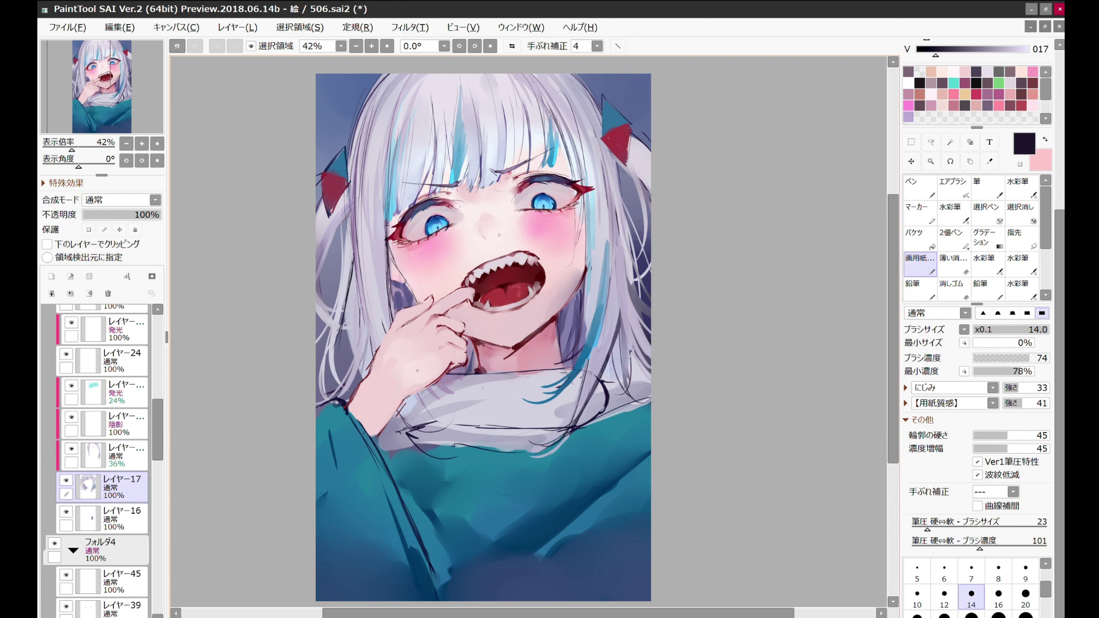
pyautogui.press('m')
pyautogui.scroll(-1, 600, 133)
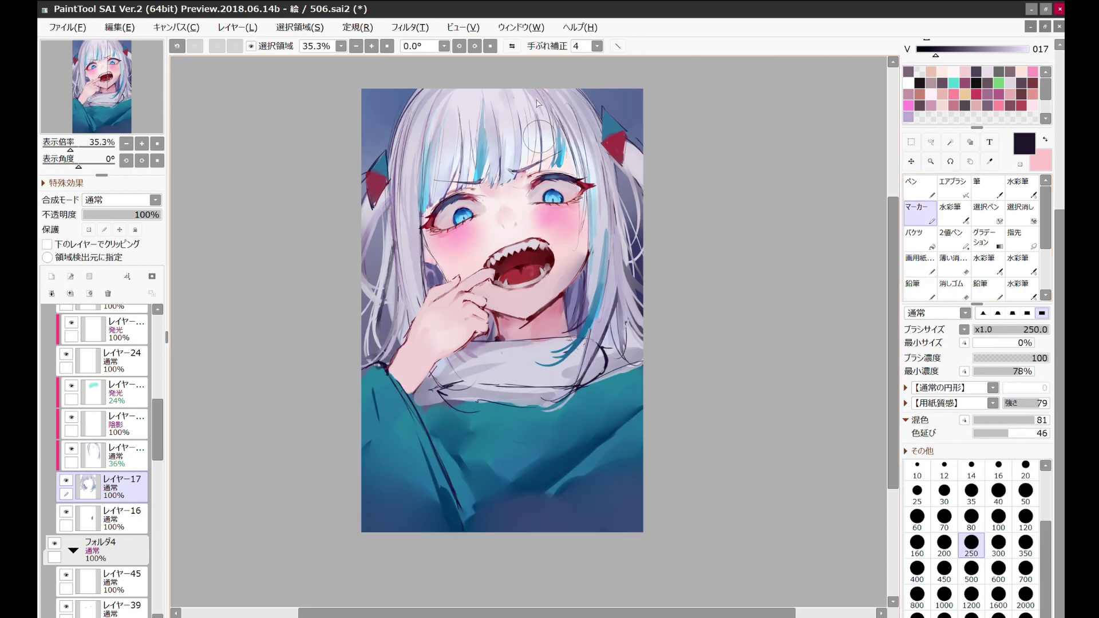
# Step: Adjust the facial features drawn on レイヤー40 with a free transform
pyautogui.scroll(3, 538, 103)
pyautogui.keyDown('ctrl'); pyautogui.click(557, 235); pyautogui.keyUp('ctrl')
pyautogui.hotkey('ctrl', 't')
pyautogui.press('Return')
pyautogui.scroll(-3, 614, 150)
pyautogui.scroll(3, 613, 150)
pyautogui.scroll(-3, 613, 150)
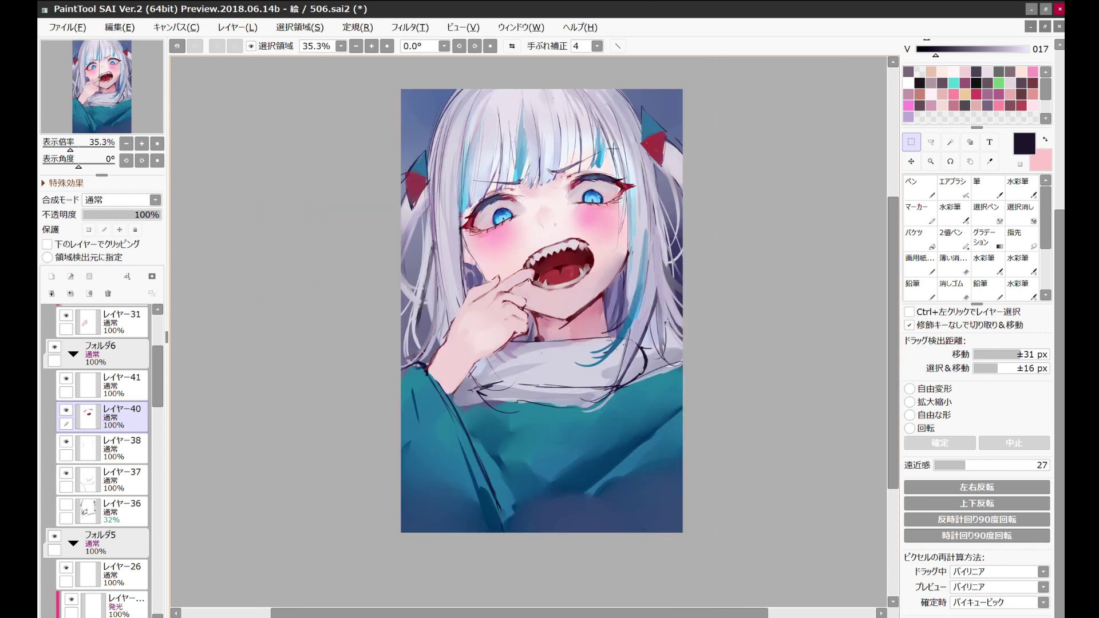
# Step: Draw dark pointed collar outlines below the chin on レイヤー37 with the drawing-paper brush at size 35, checking the shape in mirrored view
pyautogui.keyDown('ctrl'); pyautogui.click(566, 328); pyautogui.keyUp('ctrl')
pyautogui.press('e')
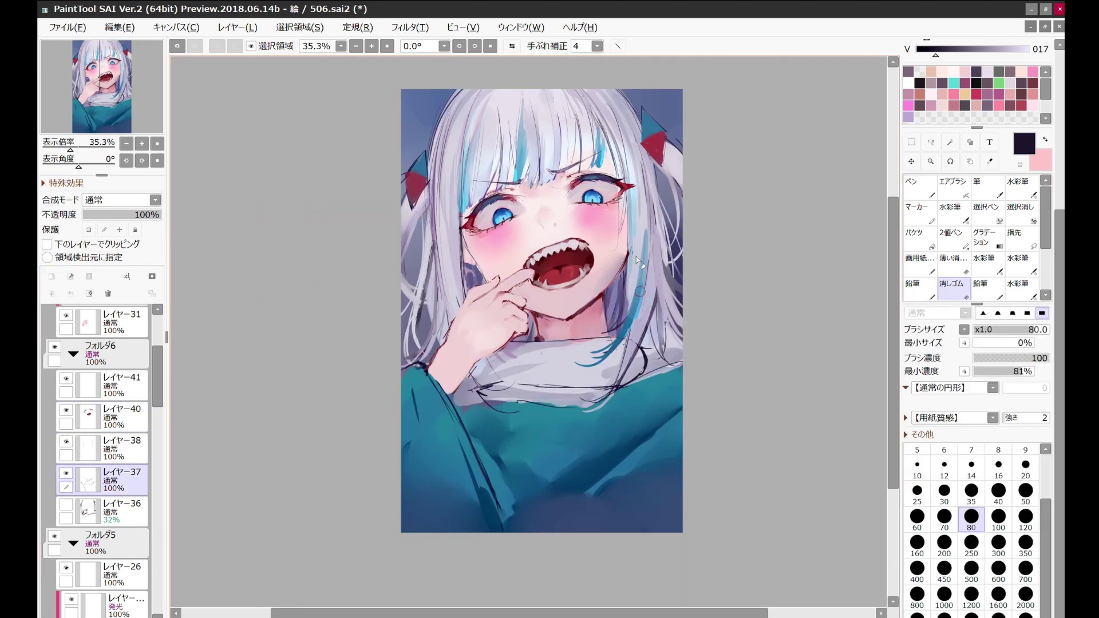
pyautogui.press('n')
pyautogui.press('b')
pyautogui.scroll(3, 578, 321)
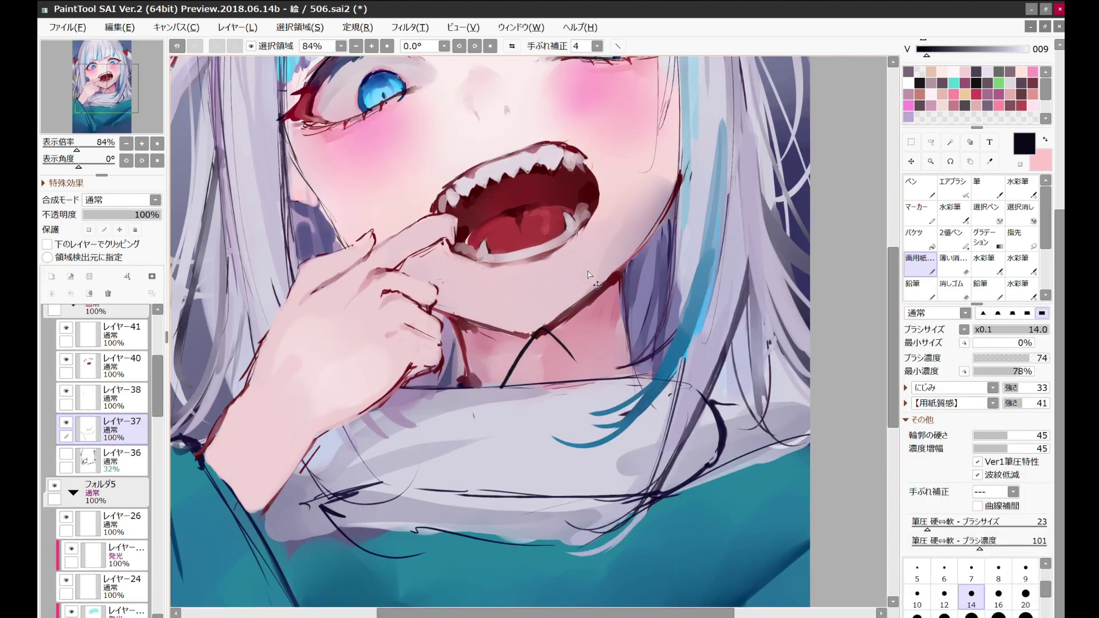
pyautogui.hotkey('ctrl', 'z')
pyautogui.press(']')
pyautogui.press(']')
pyautogui.press(']')
pyautogui.press(']')
pyautogui.press(']')
pyautogui.click(512, 46)
pyautogui.moveTo(583, 329)
pyautogui.mouseDown()
pyautogui.moveTo(630, 377)
pyautogui.moveTo(529, 383)
pyautogui.mouseUp()
pyautogui.click(511, 46)
# Step: Fill the pointed collar with pale lavender-grey and blend it with the watercolour brush at size 80
pyautogui.click(981, 287)
pyautogui.moveTo(435, 366); pyautogui.dragTo(622, 369)
pyautogui.press('c')
pyautogui.keyDown('ctrl'); pyautogui.keyDown('shift'); pyautogui.click(426, 369); pyautogui.keyUp('shift'); pyautogui.keyUp('ctrl')
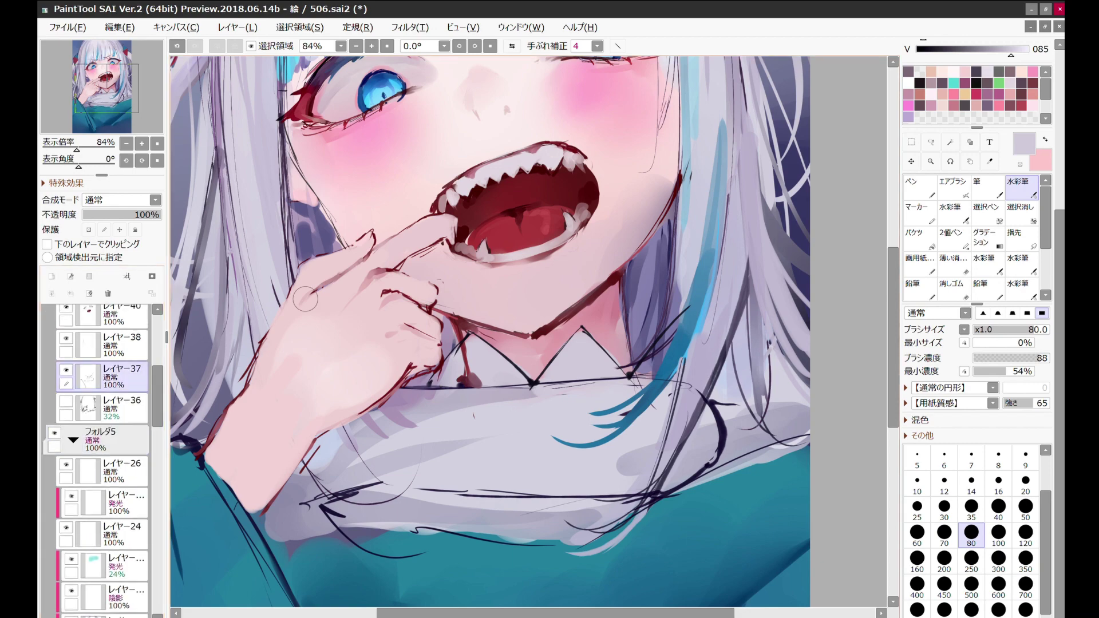
pyautogui.press('e')
# Step: Touch up the dark collar outline with the drawing-paper brush at size 35, and clean up around the collar on レイヤー16 and レイヤー17 with the Eraser
pyautogui.scroll(-2, 533, 262)
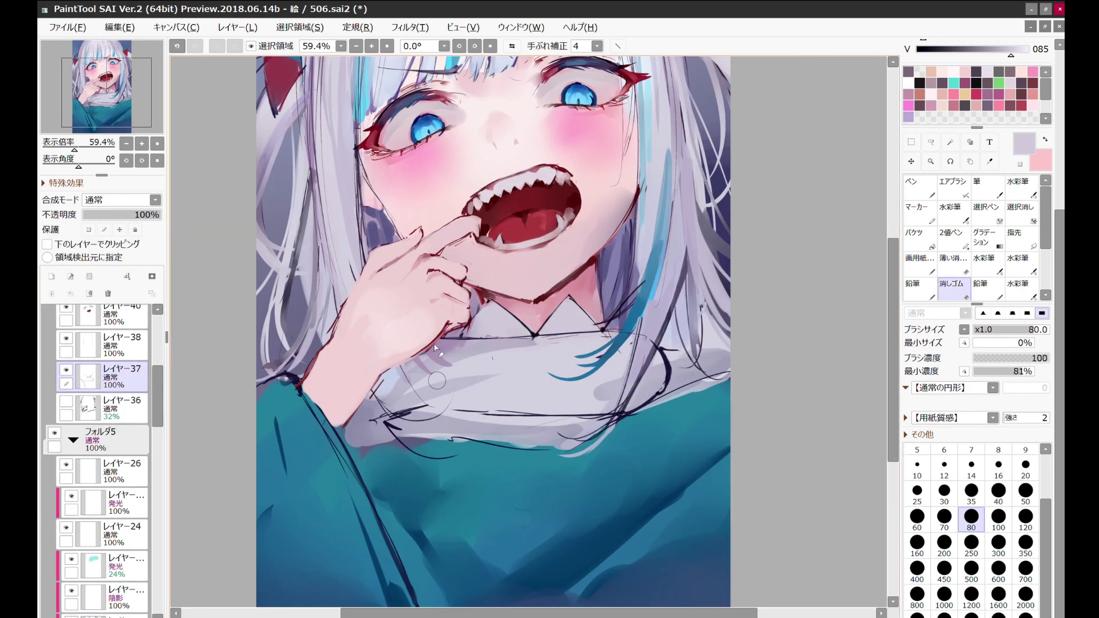
pyautogui.keyDown('alt'); pyautogui.click(495, 397); pyautogui.keyUp('alt')
pyautogui.press('b')
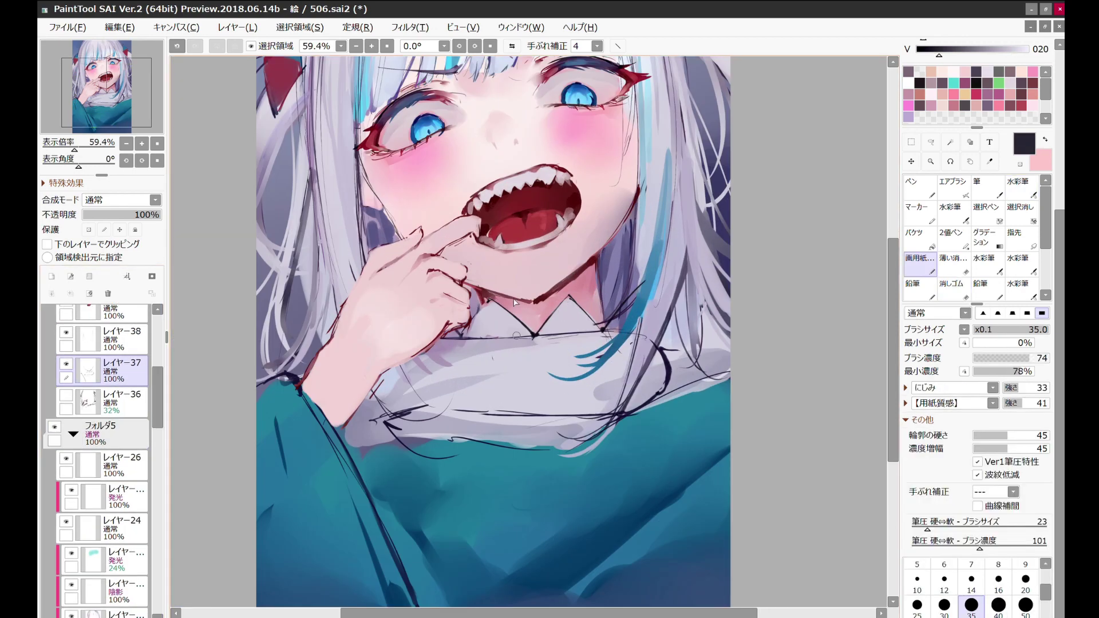
pyautogui.keyDown('alt'); pyautogui.click(508, 327); pyautogui.keyUp('alt')
pyautogui.keyDown('ctrl'); pyautogui.keyDown('shift'); pyautogui.click(507, 327); pyautogui.keyUp('shift'); pyautogui.keyUp('ctrl')
pyautogui.press('e')
pyautogui.keyDown('ctrl'); pyautogui.keyDown('shift'); pyautogui.click(612, 324); pyautogui.keyUp('shift'); pyautogui.keyUp('ctrl')
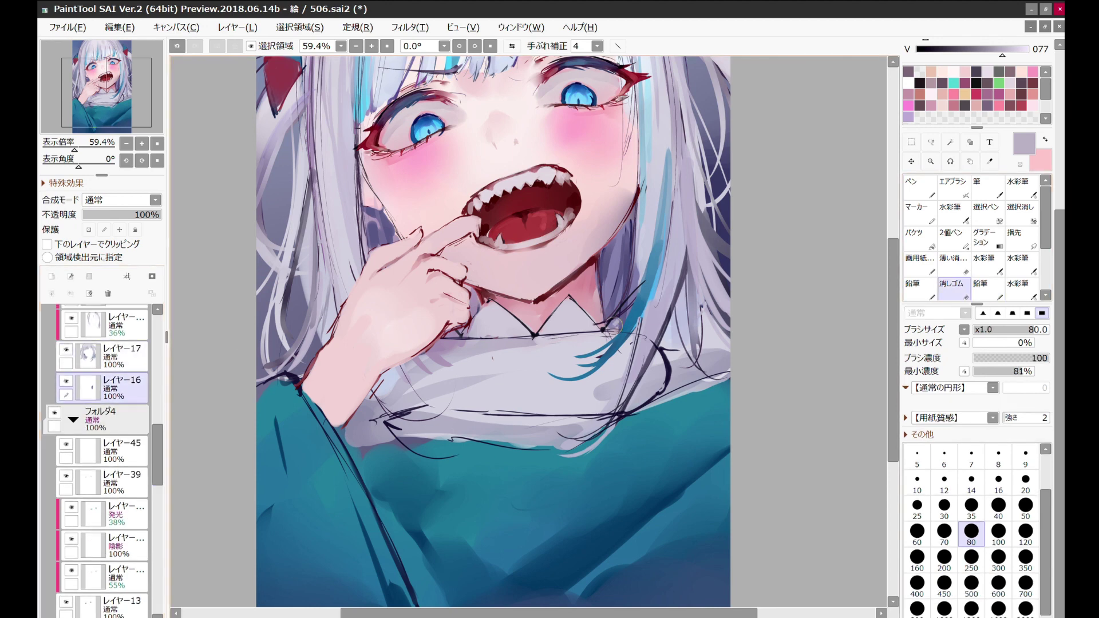
pyautogui.keyDown('ctrl'); pyautogui.keyDown('shift'); pyautogui.click(452, 336); pyautogui.keyUp('shift'); pyautogui.keyUp('ctrl')
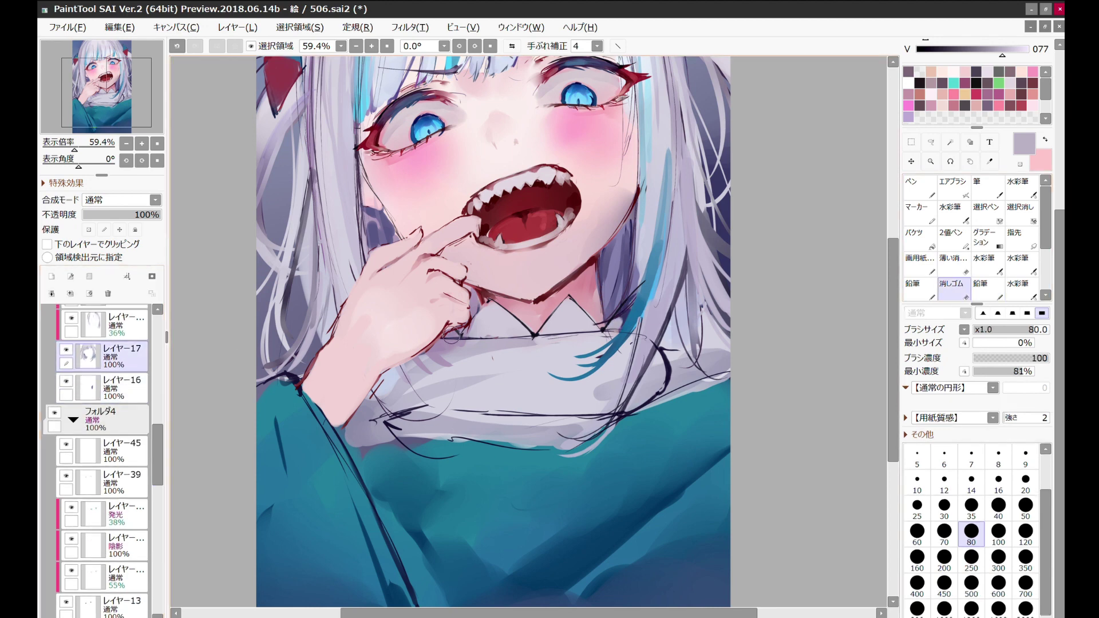
# Step: Shade the collar and upper scarf in muted grey-purple on レイヤー27 with the watercolour brush at size 80
pyautogui.keyDown('ctrl'); pyautogui.keyDown('shift'); pyautogui.click(490, 320); pyautogui.keyUp('shift'); pyautogui.keyUp('ctrl')
pyautogui.press('c')
pyautogui.keyDown('alt'); pyautogui.click(470, 331); pyautogui.keyUp('alt')
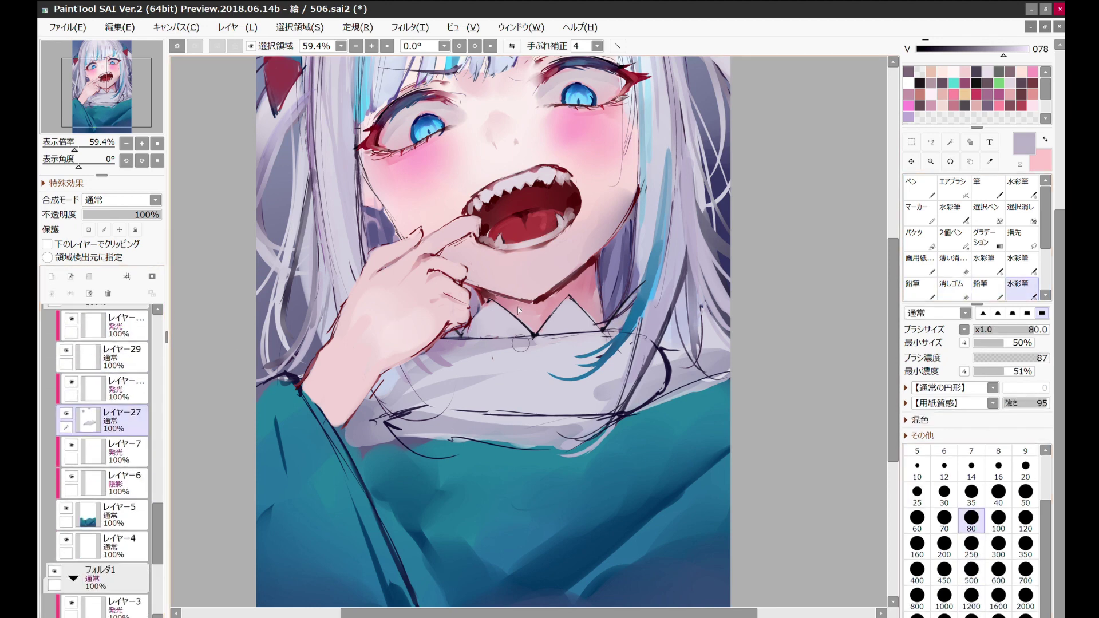
# Step: Paint the raised index fingernail blue on レイヤー31 with the Pencil at size 80, and define it in dark navy with the drawing-paper brush
pyautogui.scroll(-2, 518, 311)
pyautogui.scroll(5, 451, 268)
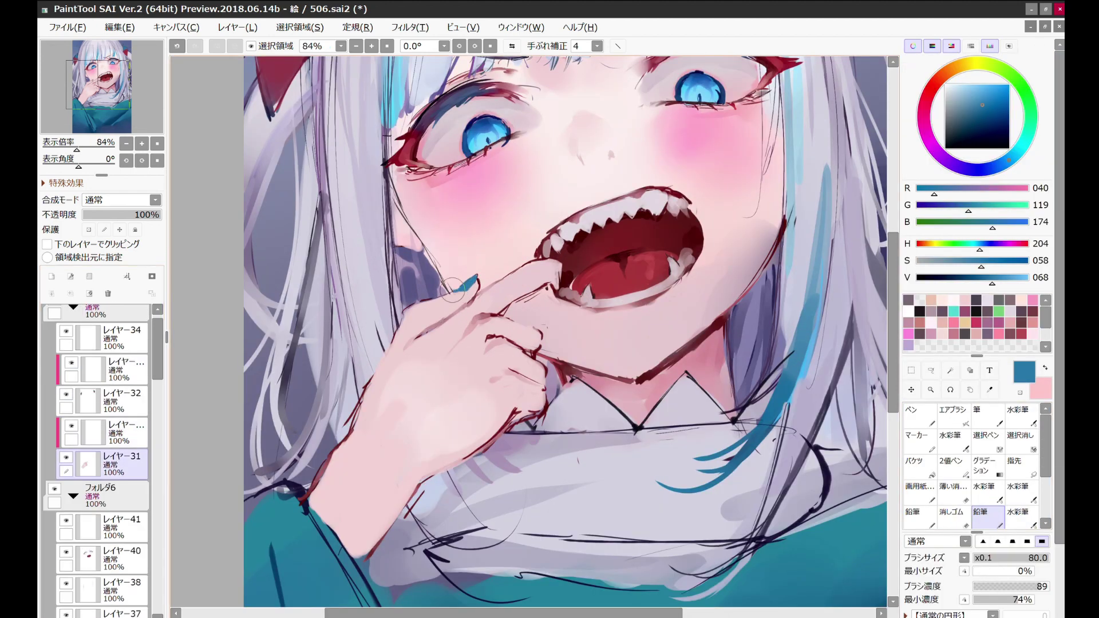
pyautogui.scroll(-6, 478, 243)
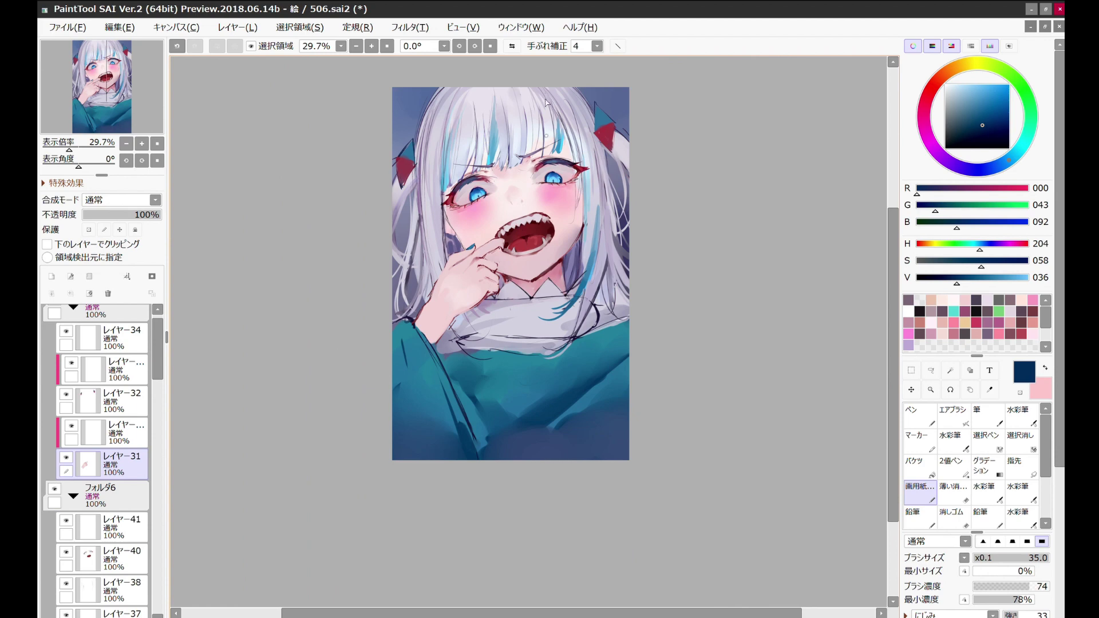
# Step: Darken the background edges in deep navy on レイヤー48 with the watercolour brush at size 250, and set the layer opacity to 25%
pyautogui.moveTo(435, 92)
pyautogui.mouseDown()
pyautogui.moveTo(395, 148)
pyautogui.moveTo(401, 103)
pyautogui.mouseUp()
pyautogui.moveTo(160, 214); pyautogui.dragTo(103, 215)
pyautogui.scroll(-1, 661, 164)
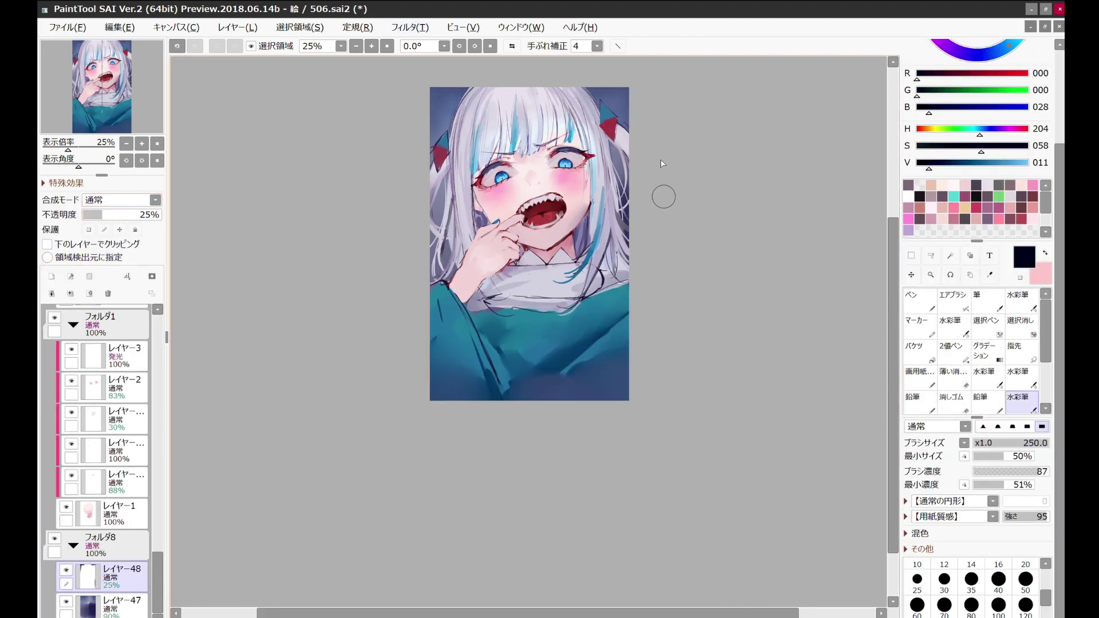
# Step: Draw dark red ear lines between the cheek and hair on レイヤー17, using the drawing-paper brush at size 35
pyautogui.scroll(6, 662, 164)
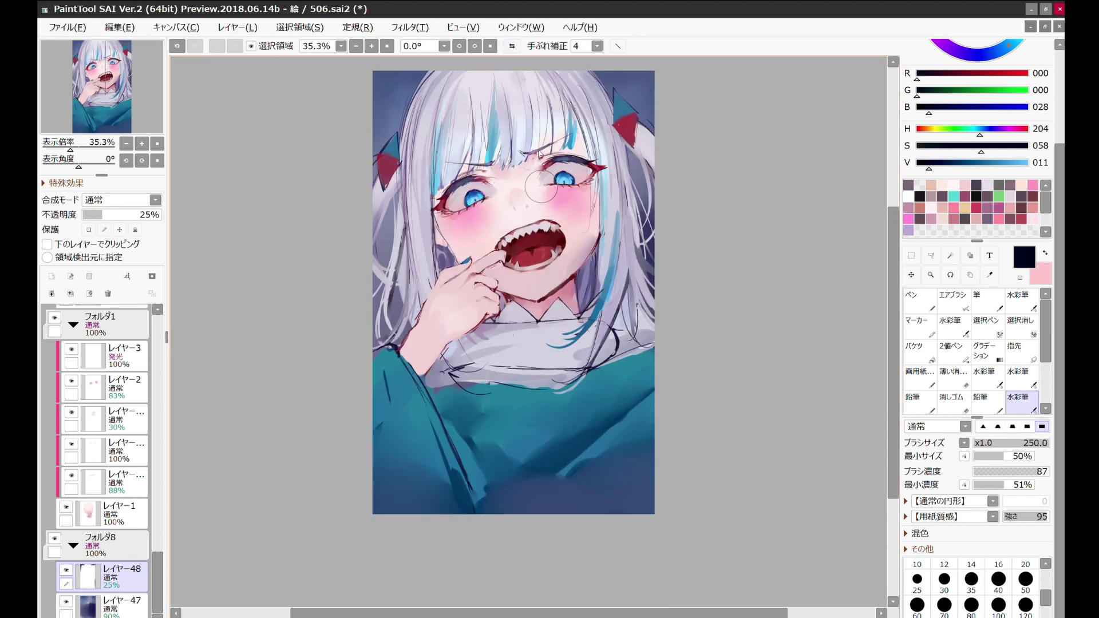
pyautogui.keyDown('alt'); pyautogui.click(661, 163); pyautogui.keyUp('alt')
pyautogui.click(114, 405)
pyautogui.click(980, 401)
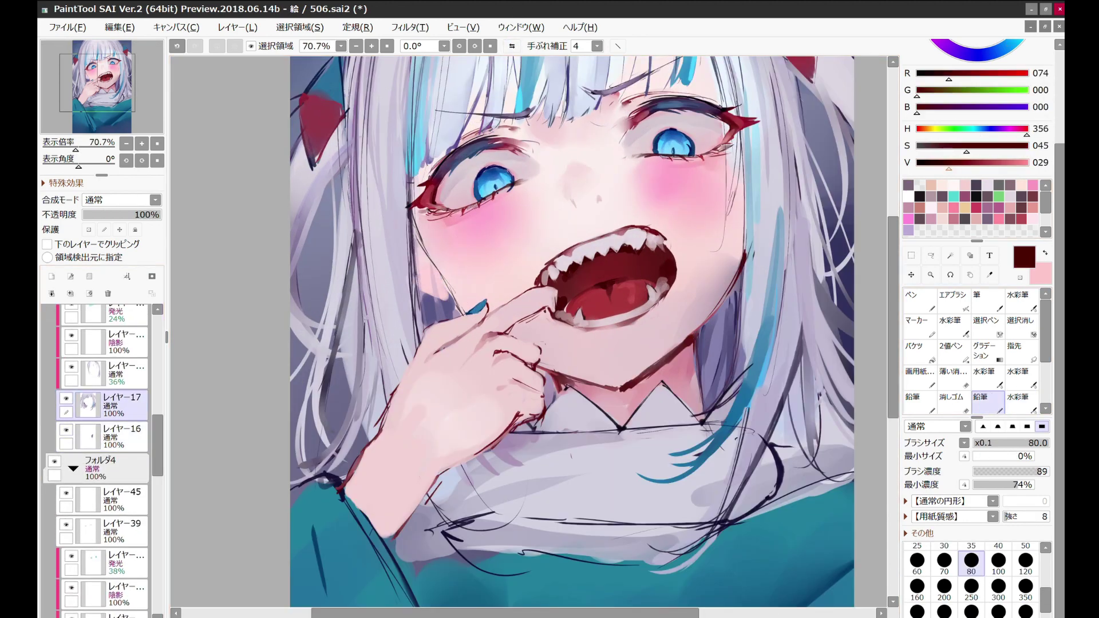
pyautogui.click(919, 377)
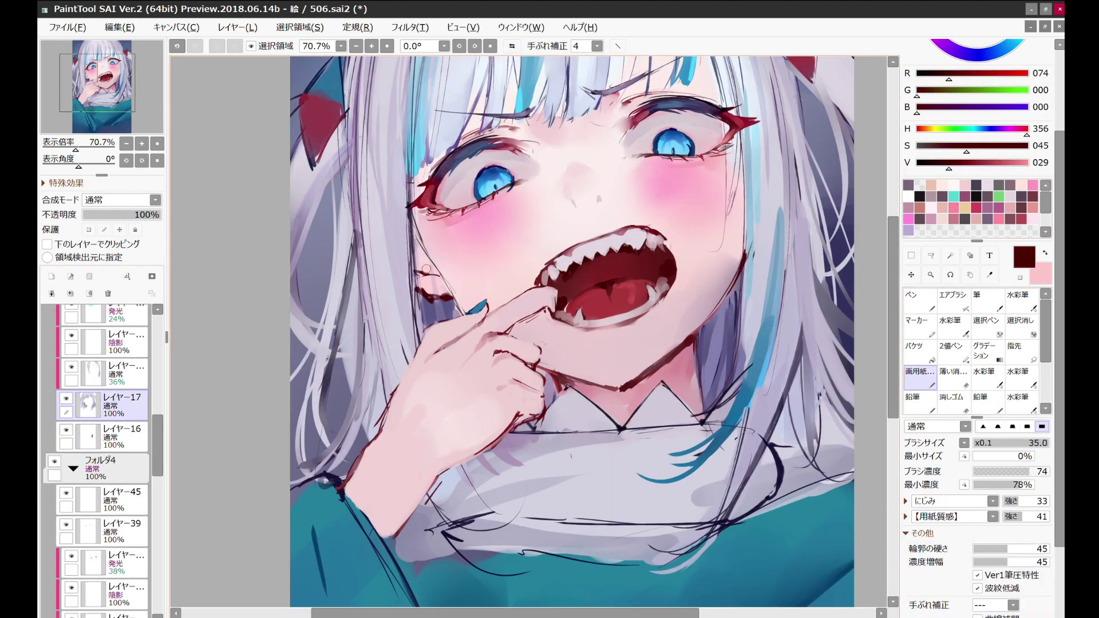
# Step: Fill the ear area beside the cheek with pale pink skin on レイヤー1, using the watercolour brush at size 80
pyautogui.scroll(-1, 427, 269)
pyautogui.keyDown('alt'); pyautogui.click(458, 234); pyautogui.keyUp('alt')
pyautogui.scroll(5, 103, 430)
pyautogui.scroll(-8, 103, 429)
pyautogui.click(115, 511)
pyautogui.click(1018, 401)
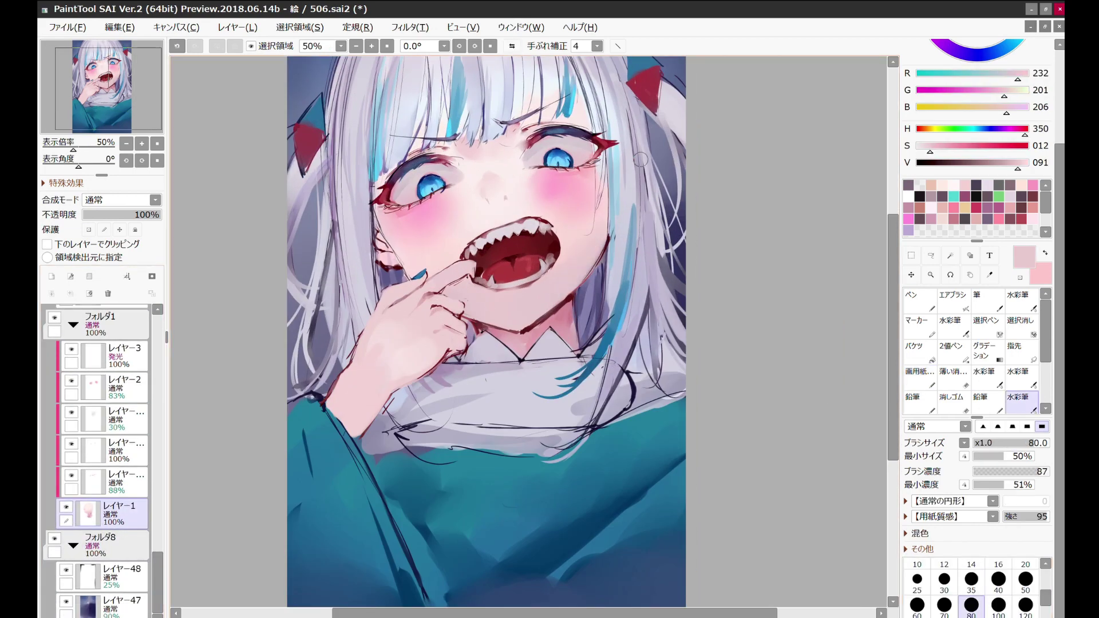
pyautogui.scroll(-1, 641, 159)
# Step: Clean up the blue irises on レイヤー39 with the Eraser at size 35, comparing both eyes in mirrored view
pyautogui.scroll(3, 528, 127)
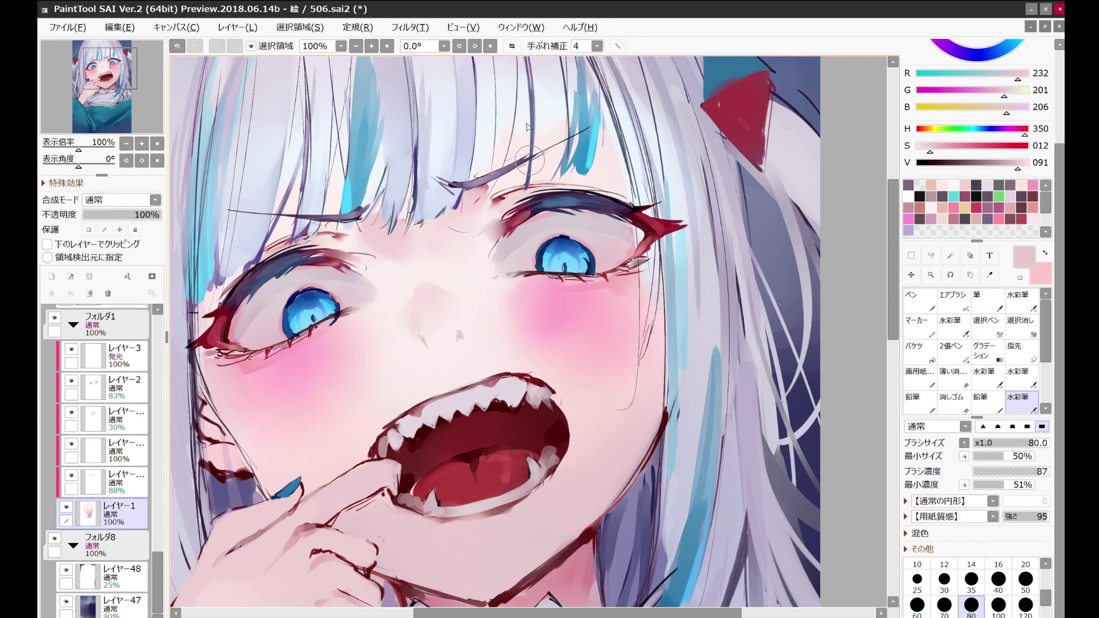
pyautogui.press('h')
pyautogui.press('e')
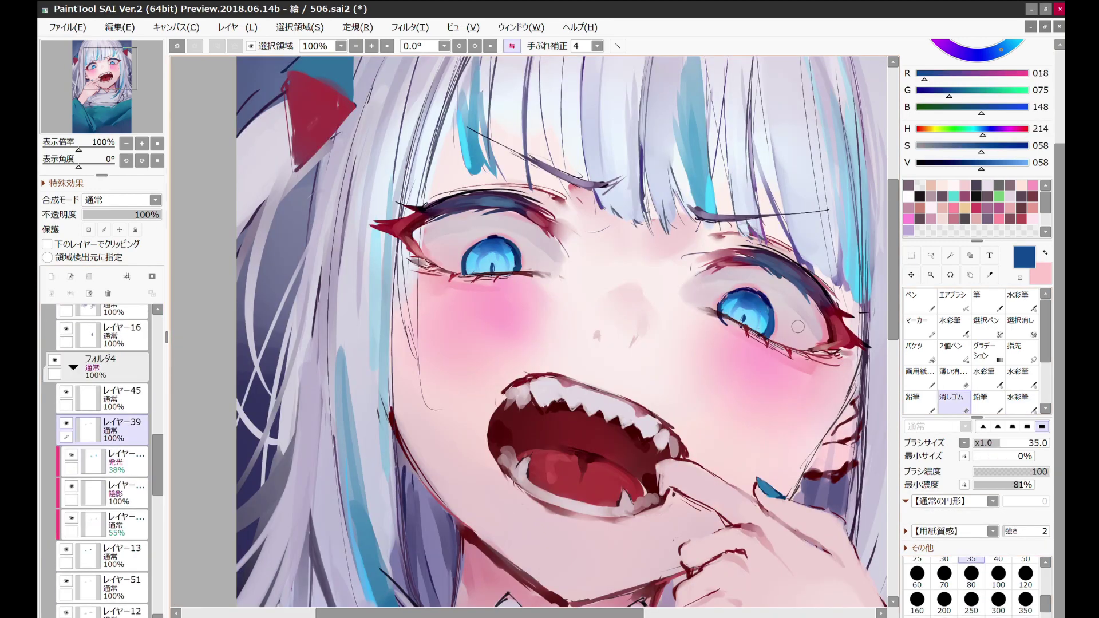
pyautogui.press('h')
pyautogui.press('h')
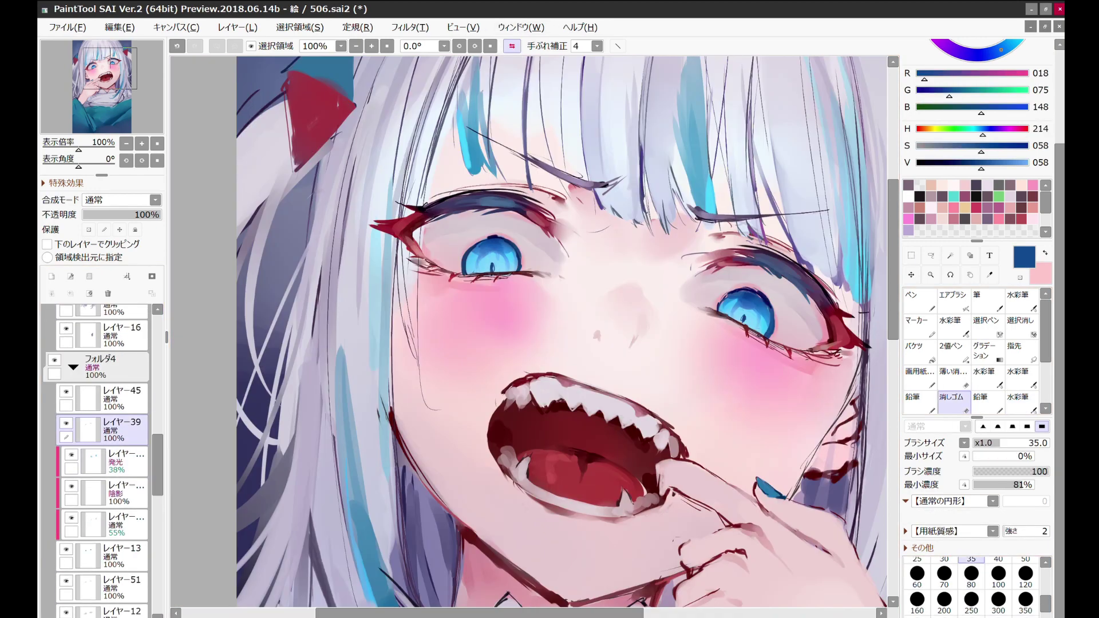
pyautogui.press('h')
# Step: Repaint the irises on レイヤー39 in dark and lighter blue, using the drawing-paper brush at size 35 and the Marker at size 14
pyautogui.scroll(-4, 601, 172)
pyautogui.scroll(4, 601, 169)
pyautogui.press('b')
pyautogui.press('h')
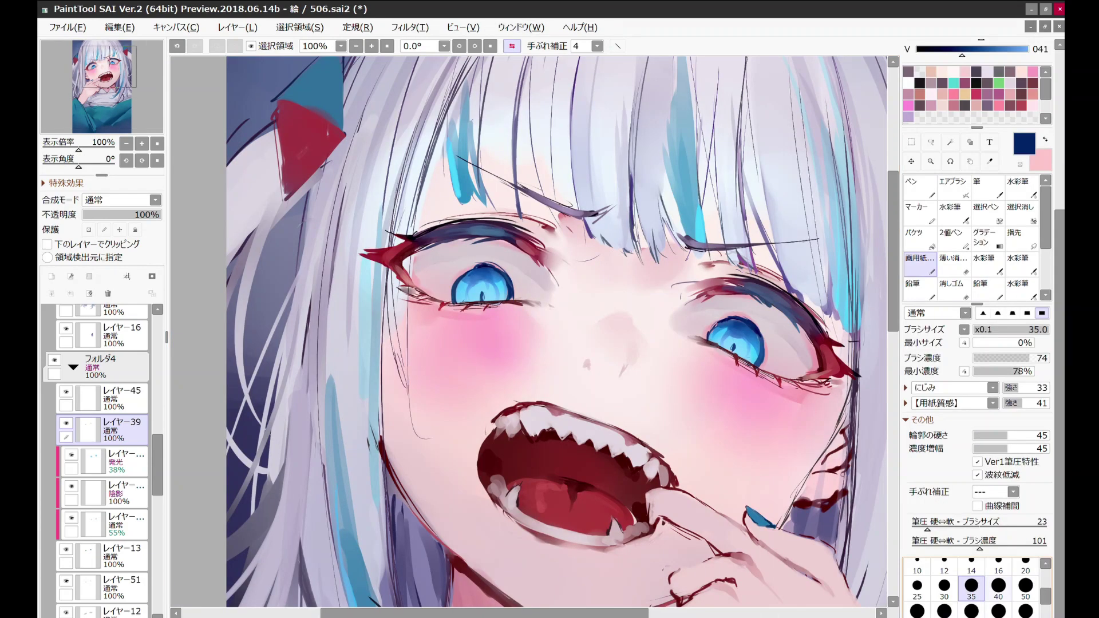
pyautogui.press('h')
pyautogui.press('m')
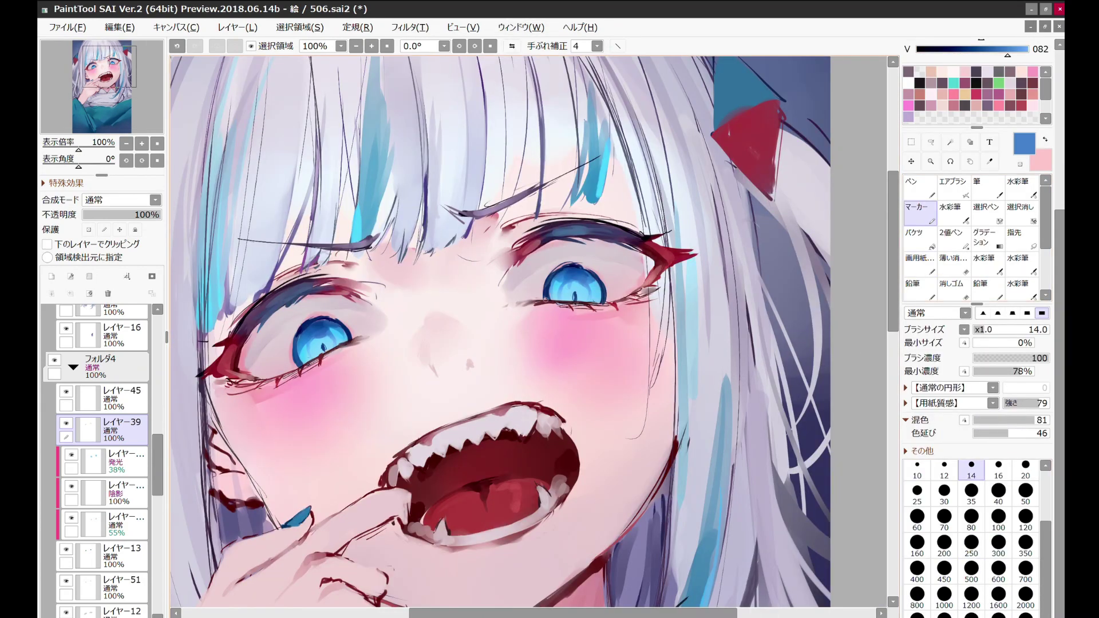
pyautogui.scroll(-4, 564, 228)
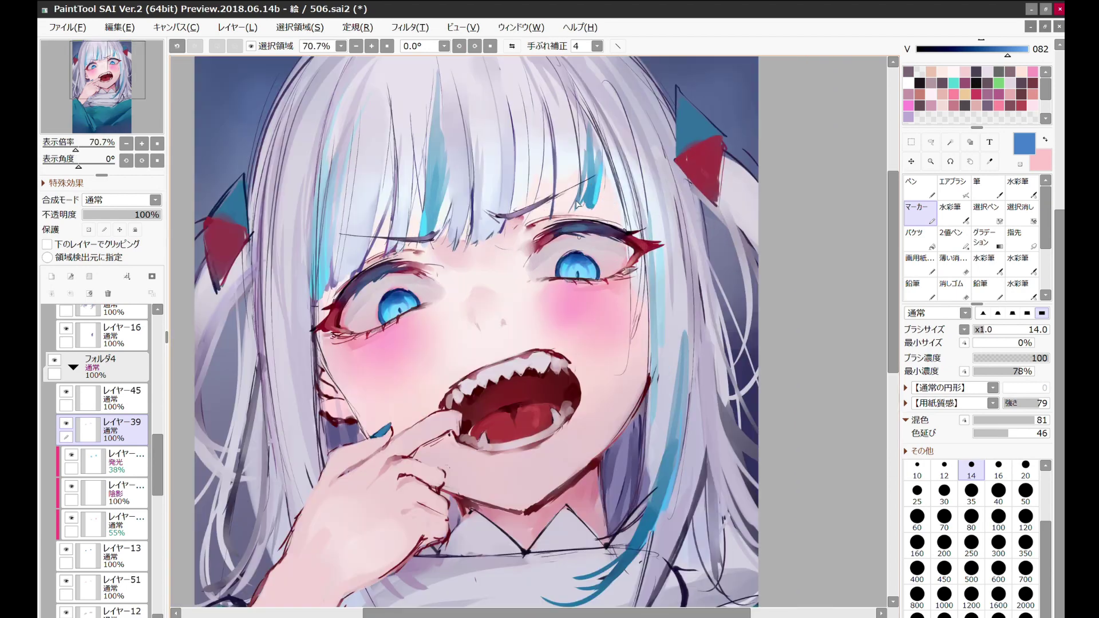
# Step: Draw dark navy slit pupils in both irises on レイヤー39 with the drawing-paper brush at size 14
pyautogui.scroll(4, 840, 182)
pyautogui.press('b')
pyautogui.scroll(-3, 596, 222)
pyautogui.scroll(3, 577, 300)
pyautogui.scroll(-3, 502, 331)
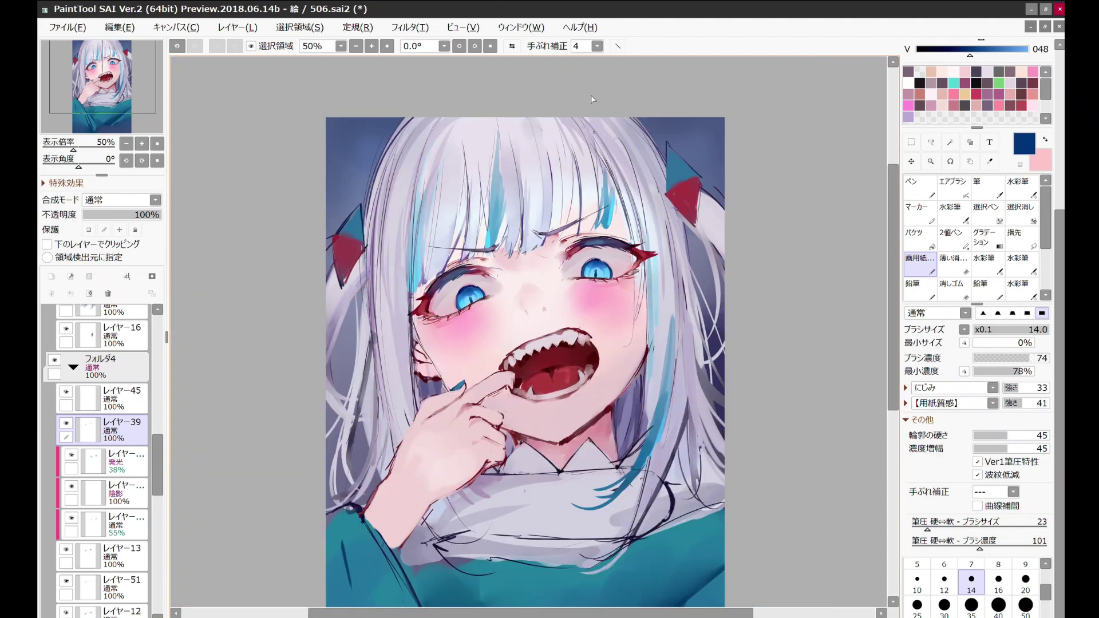
# Step: Select facial line art on レイヤー40 with the Selection Pen at size 500, adjust it with a free transform, and check the mirrored view
pyautogui.press('h')
pyautogui.scroll(1, 515, 287)
pyautogui.keyDown('ctrl'); pyautogui.click(461, 277); pyautogui.keyUp('ctrl')
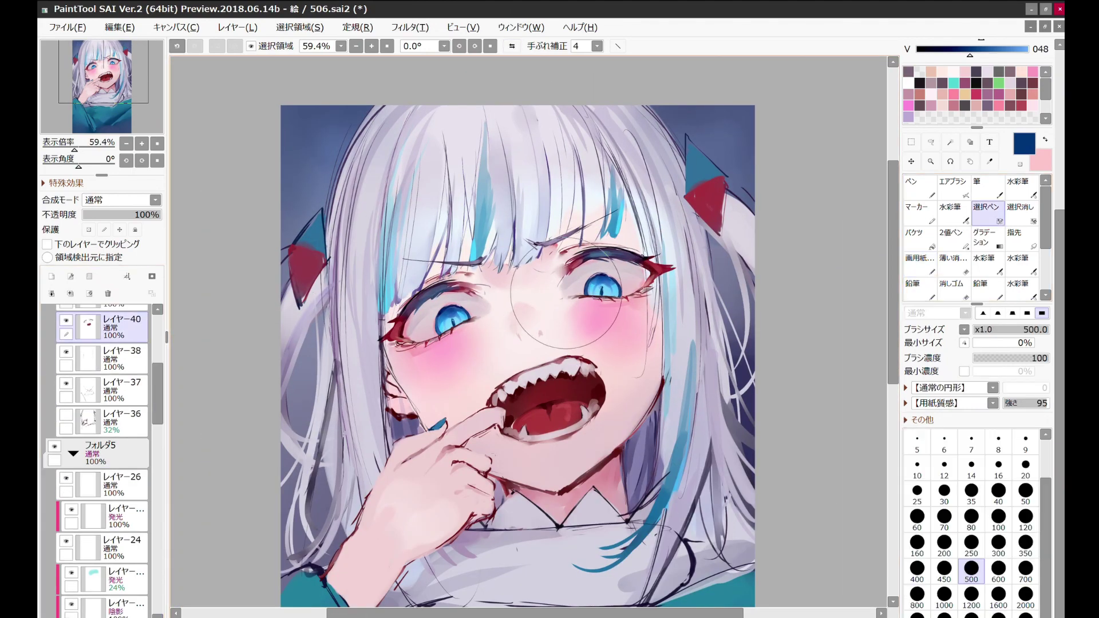
pyautogui.hotkey('ctrl', 't')
pyautogui.press('Return')
pyautogui.press('h')
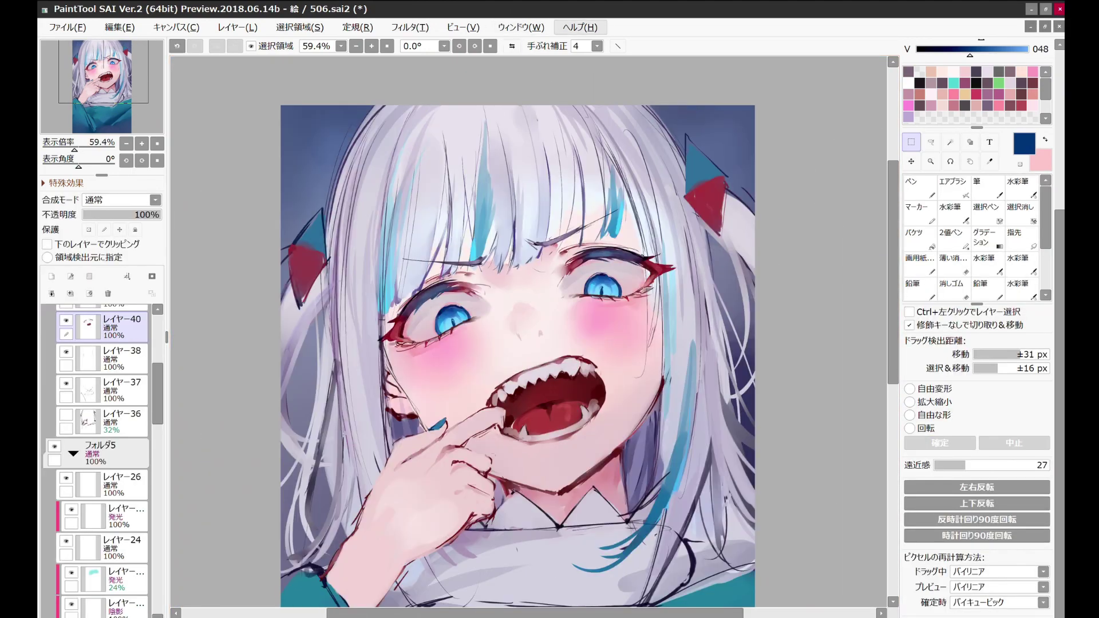
# Step: Refine the hand's outlines on レイヤー31 in dark red with the watercolor brush at size 80 and the drawing-paper brush at size 14
pyautogui.press('e')
pyautogui.keyDown('ctrl'); pyautogui.click(646, 265); pyautogui.keyUp('ctrl')
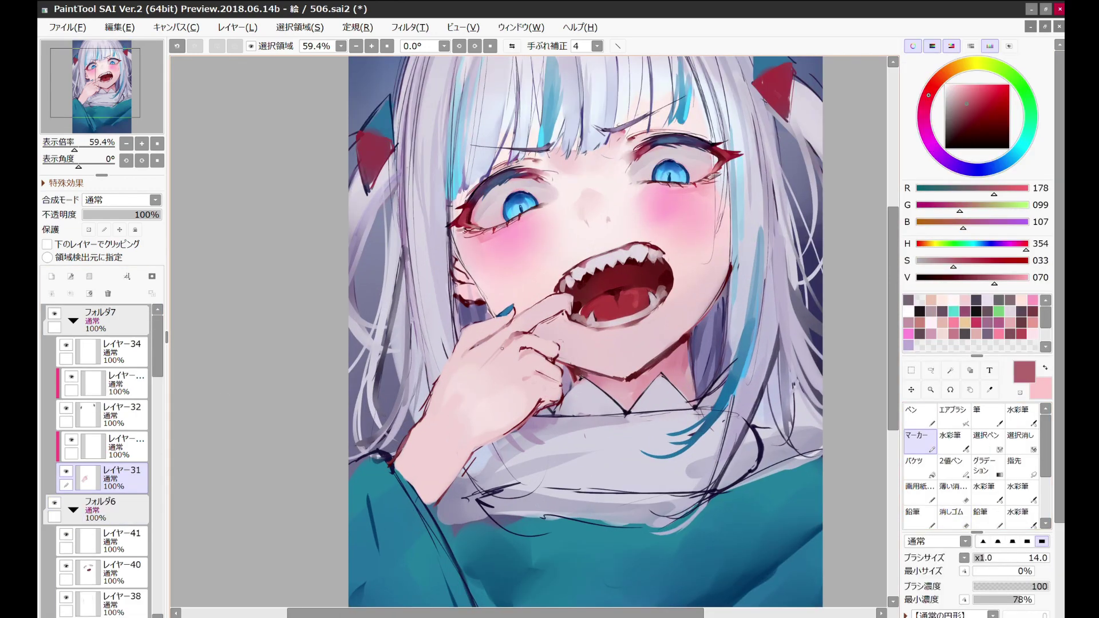
pyautogui.keyDown('alt'); pyautogui.click(473, 339); pyautogui.keyUp('alt')
pyautogui.press('v')
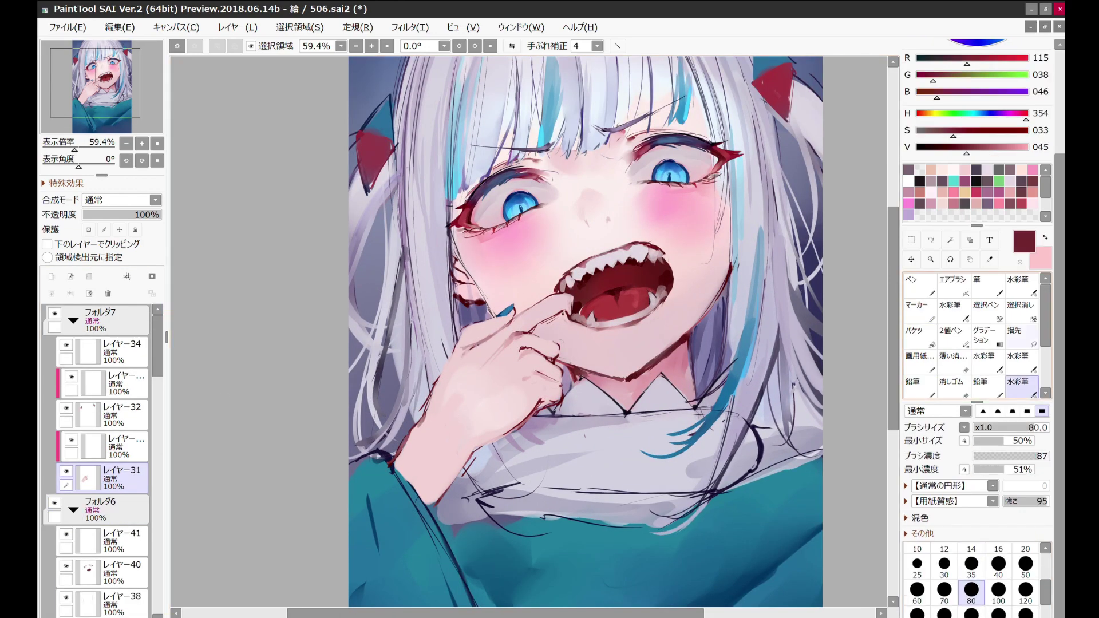
pyautogui.keyDown('alt'); pyautogui.click(480, 353); pyautogui.keyUp('alt')
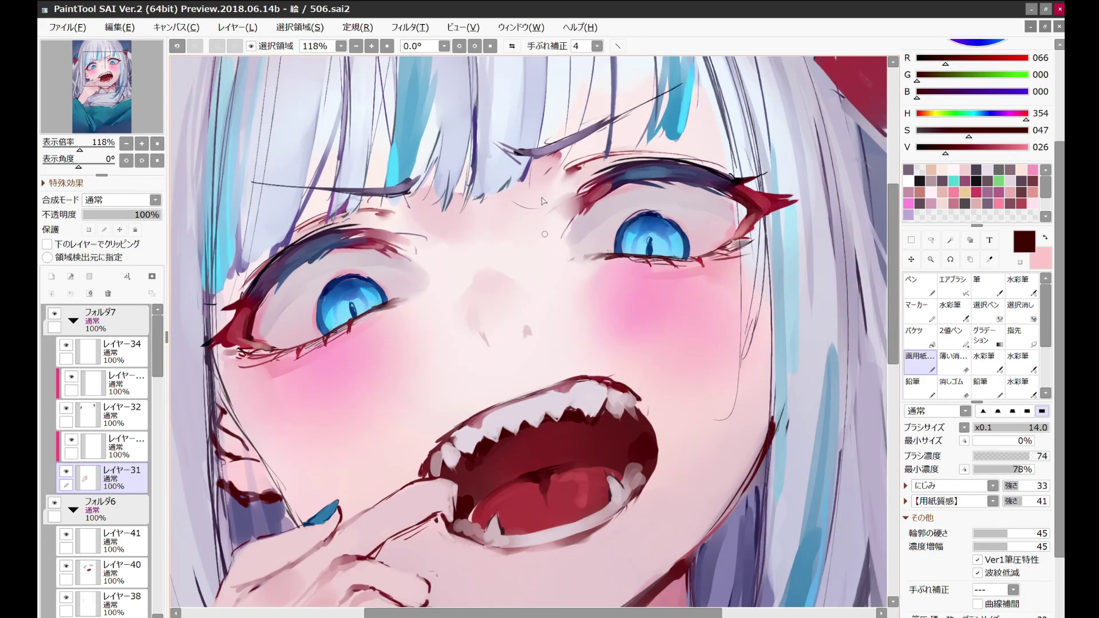
# Step: Free-transform both irises on レイヤー39, its clipped layers and レイヤー13, making them slightly smaller and repositioning them within the eyes
pyautogui.hotkey('ctrl', 't')
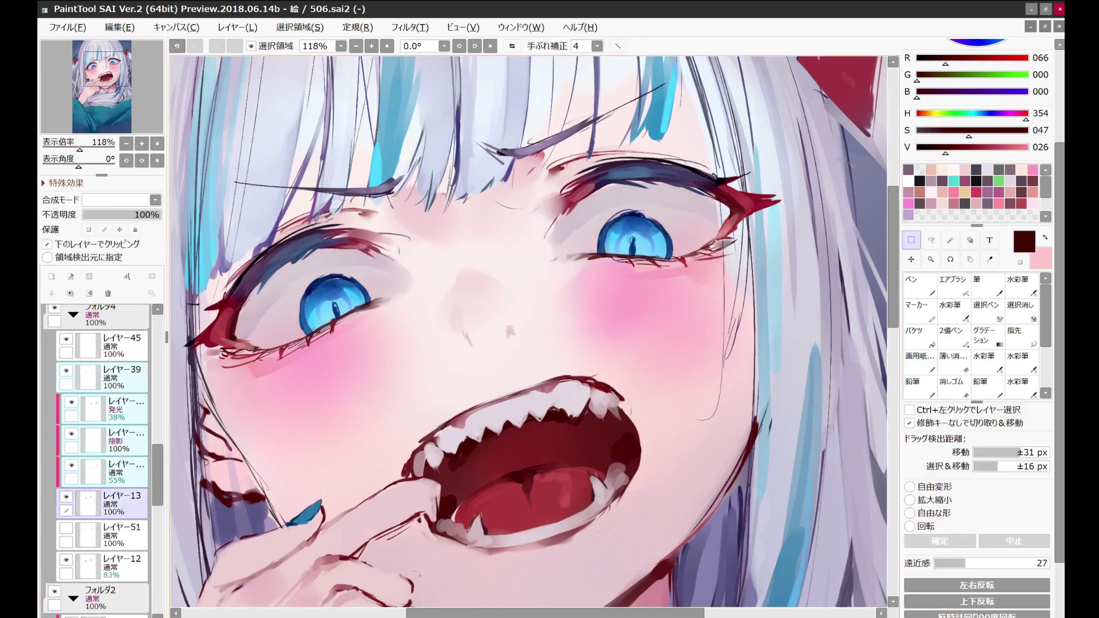
pyautogui.press('h')
pyautogui.press('h')
pyautogui.press('Return')
pyautogui.hotkey('ctrl', 't')
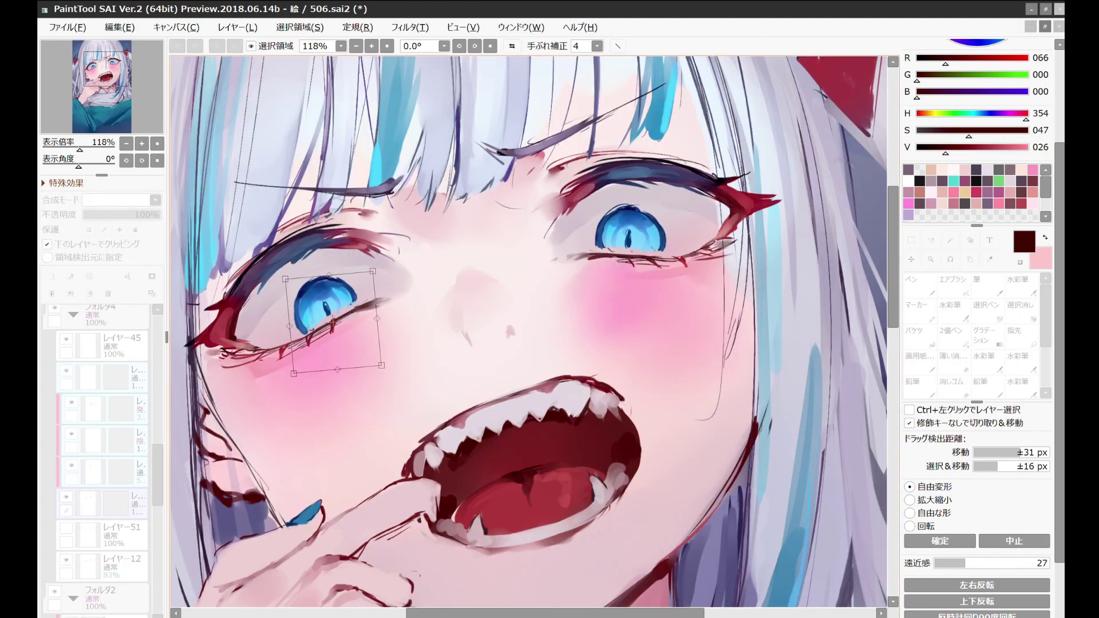
pyautogui.press('Return')
pyautogui.scroll(-5, 633, 351)
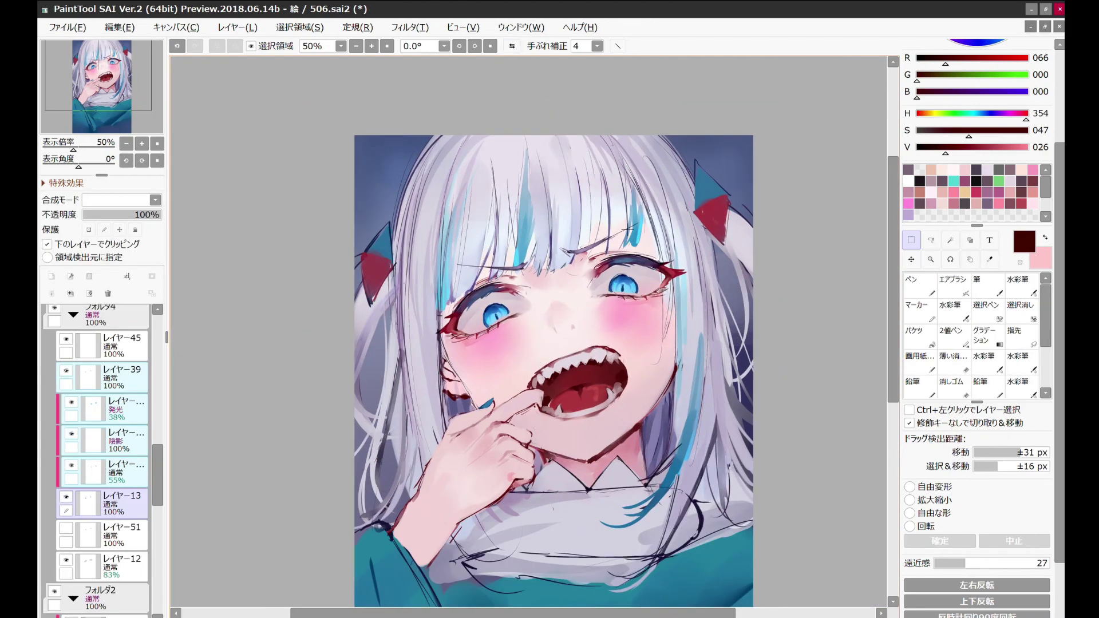
# Step: Retouch the irises on レイヤー39 in dark teal blue with the Marker at size 35 and the pale eraser at size 80, checking the mirrored view
pyautogui.scroll(5, 610, 293)
pyautogui.press('c')
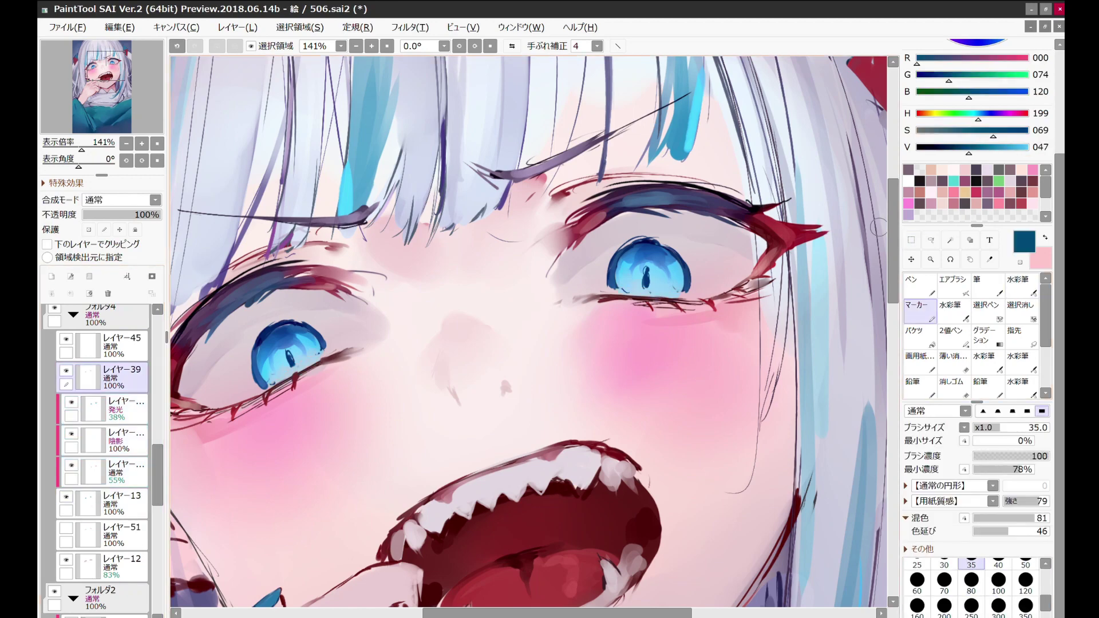
pyautogui.press('h')
pyautogui.press('e')
pyautogui.scroll(-2, 598, 205)
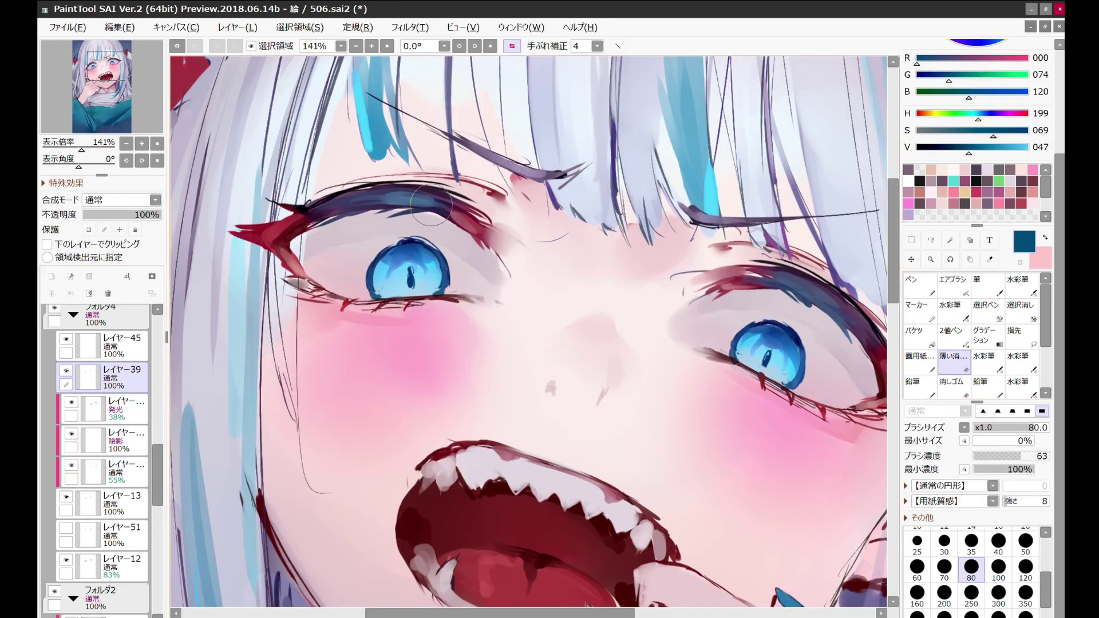
pyautogui.press('h')
# Step: Erase both pupils on レイヤー39 and redraw them as dark navy slits with the drawing-paper brush at size 14
pyautogui.scroll(-4, 533, 213)
pyautogui.scroll(3, 533, 213)
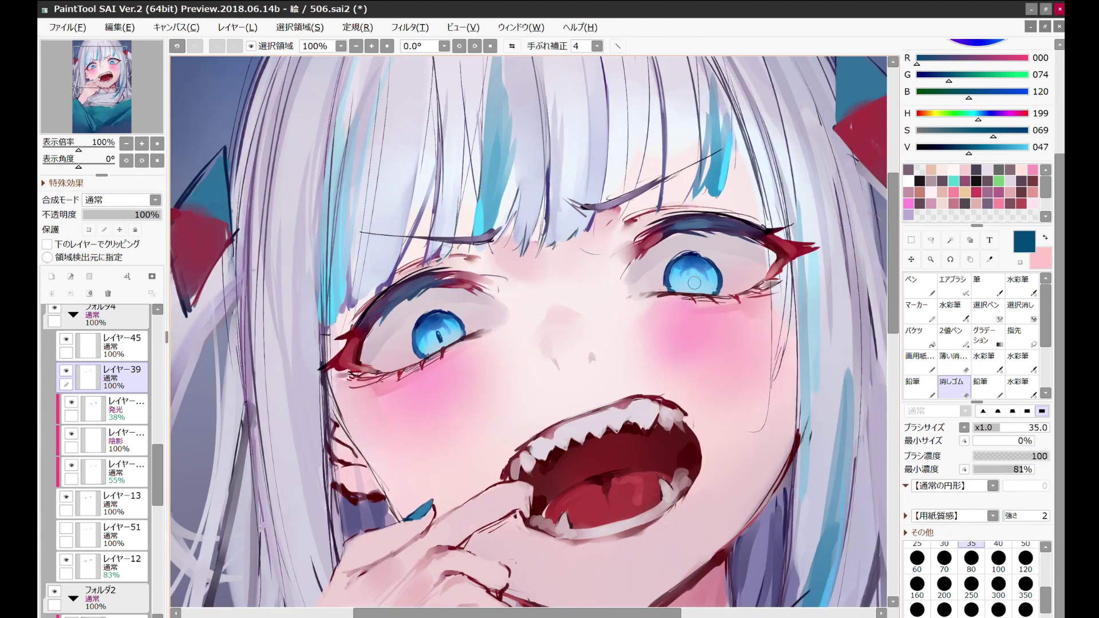
pyautogui.press('b')
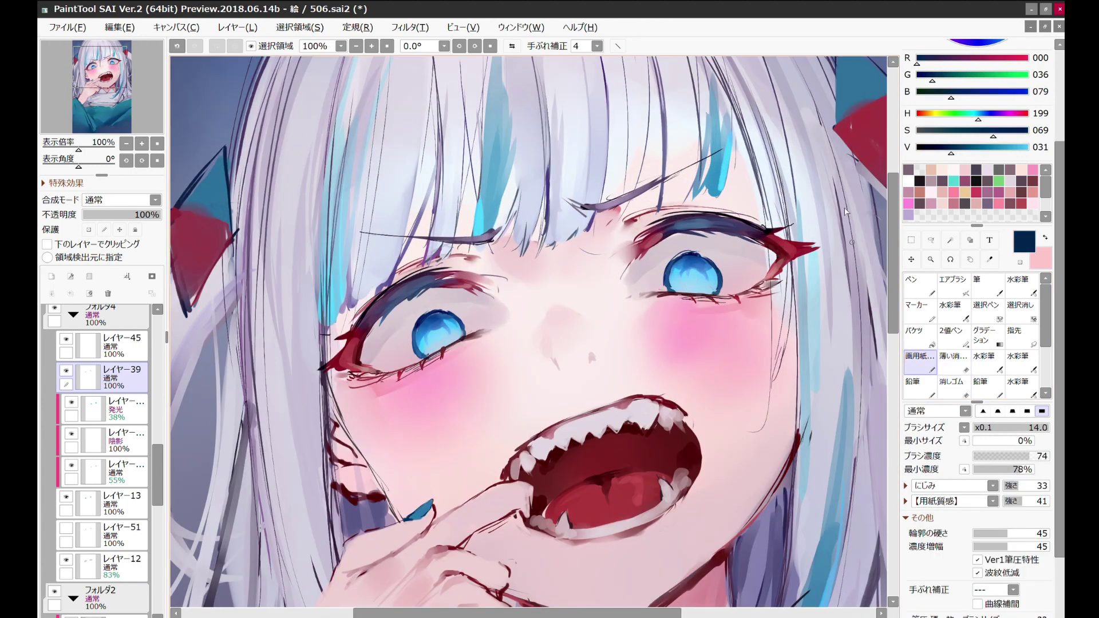
pyautogui.scroll(2, 700, 262)
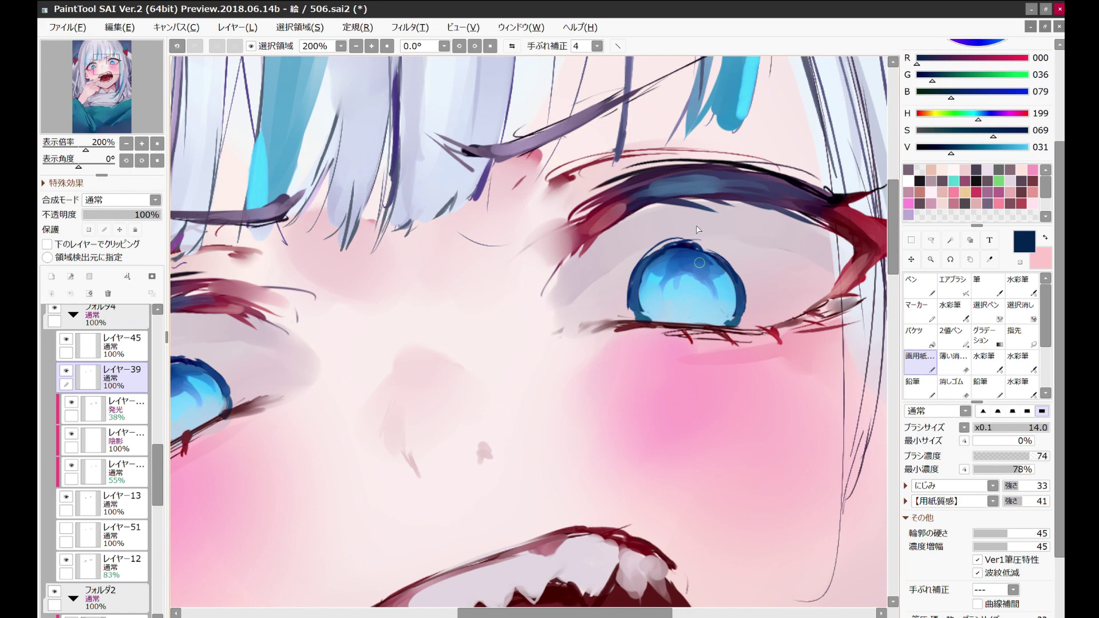
pyautogui.scroll(-4, 683, 306)
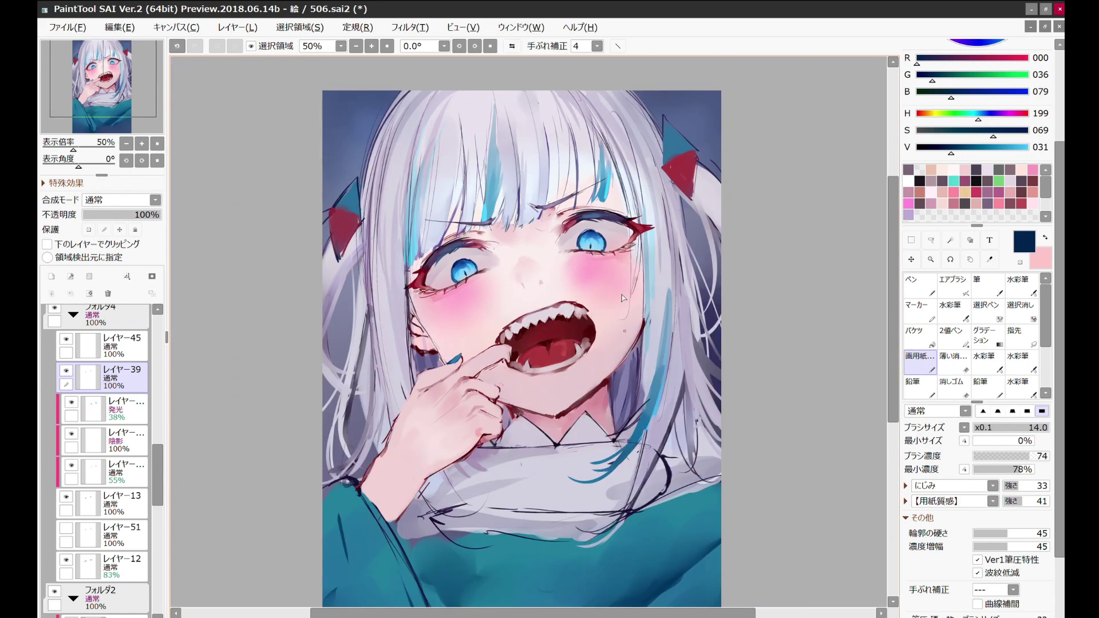
# Step: Shade the skin on the clipped 72% layer in フォルダ1 with reddish tones, using the watercolor brush at size 250
pyautogui.keyDown('alt'); pyautogui.click(520, 193); pyautogui.keyUp('alt')
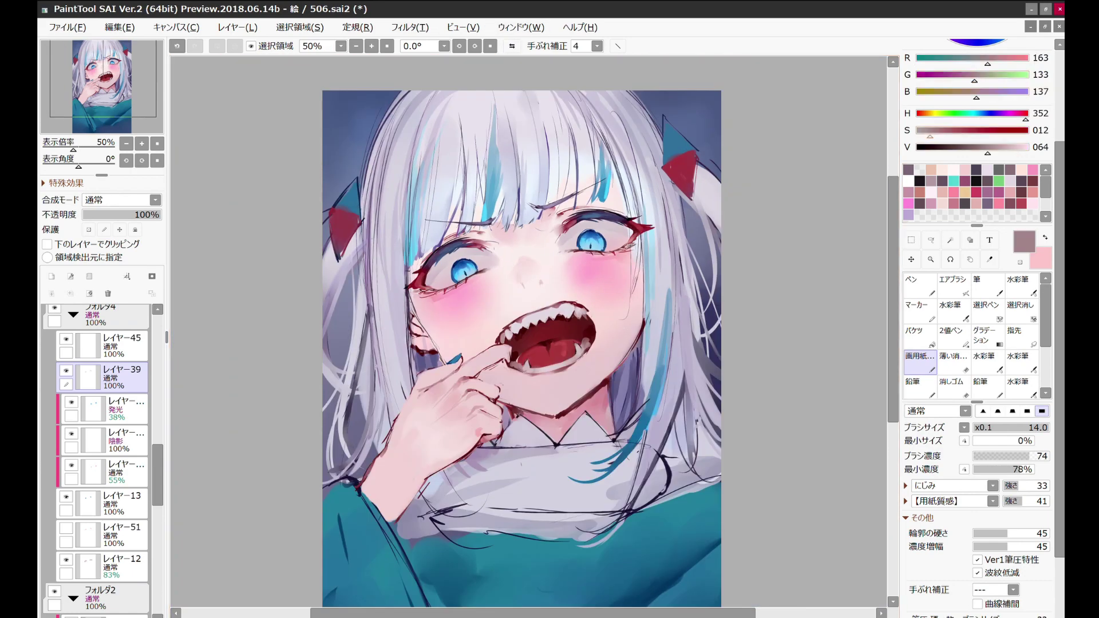
pyautogui.press('v')
pyautogui.keyDown('ctrl'); pyautogui.keyDown('shift'); pyautogui.click(519, 193); pyautogui.keyUp('shift'); pyautogui.keyUp('ctrl')
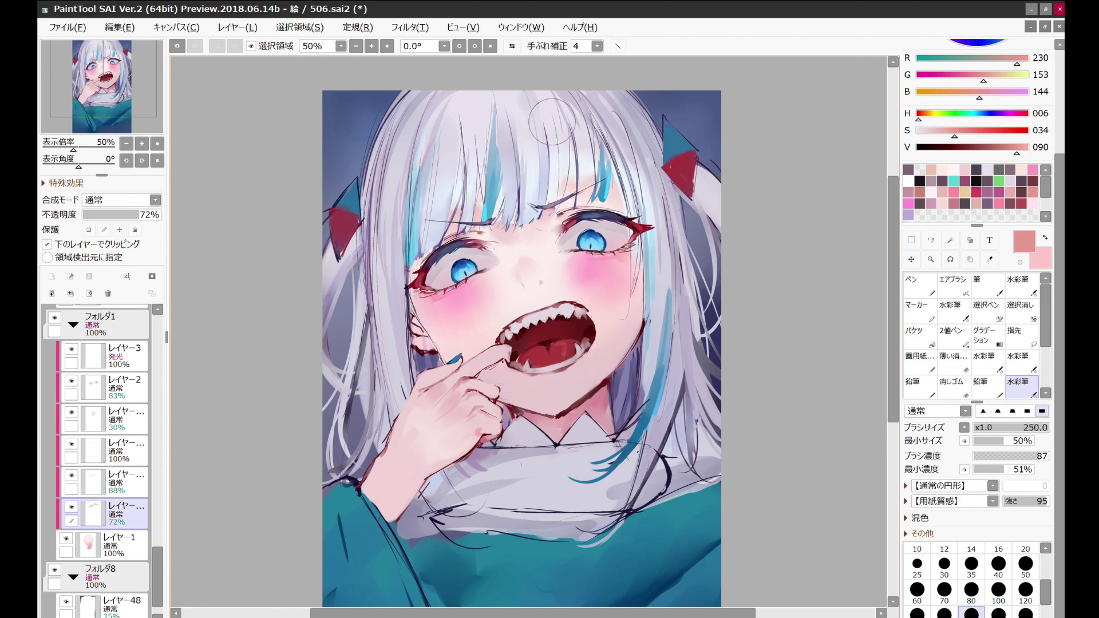
pyautogui.keyDown('alt'); pyautogui.click(546, 359); pyautogui.keyUp('alt')
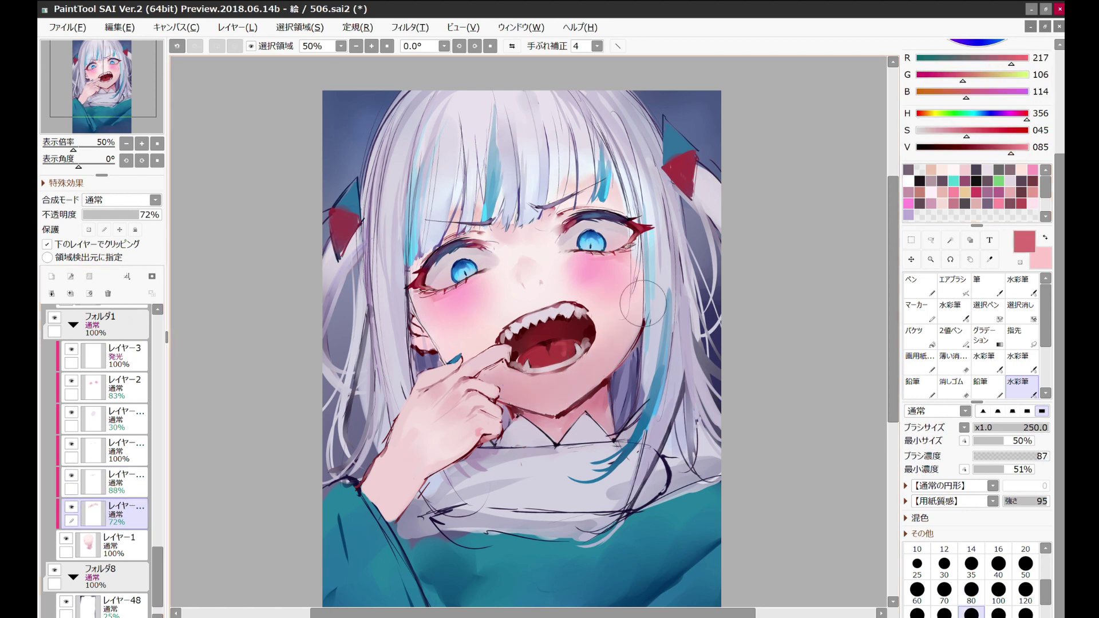
# Step: Adjust the opacity of the blush on レイヤー2 to 81%
pyautogui.scroll(-2, 643, 303)
pyautogui.scroll(2, 642, 303)
pyautogui.click(126, 388)
pyautogui.moveTo(148, 215); pyautogui.dragTo(156, 215)
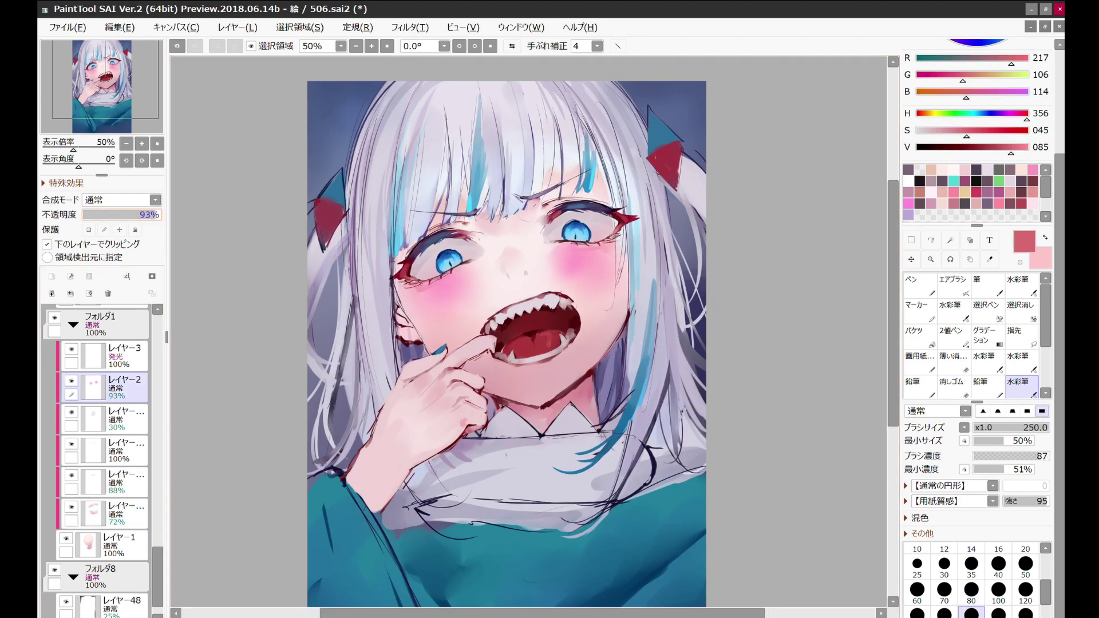
# Step: Touch up the skin on レイヤー1 in saturated pink with the Marker at size 35
pyautogui.keyDown('ctrl'); pyautogui.keyDown('shift'); pyautogui.click(486, 390); pyautogui.keyUp('shift'); pyautogui.keyUp('ctrl')
pyautogui.keyDown('alt'); pyautogui.click(487, 389); pyautogui.keyUp('alt')
pyautogui.keyDown('alt'); pyautogui.click(587, 399); pyautogui.keyUp('alt')
pyautogui.press('m')
pyautogui.keyDown('ctrl'); pyautogui.keyDown('shift'); pyautogui.click(587, 399); pyautogui.keyUp('shift'); pyautogui.keyUp('ctrl')
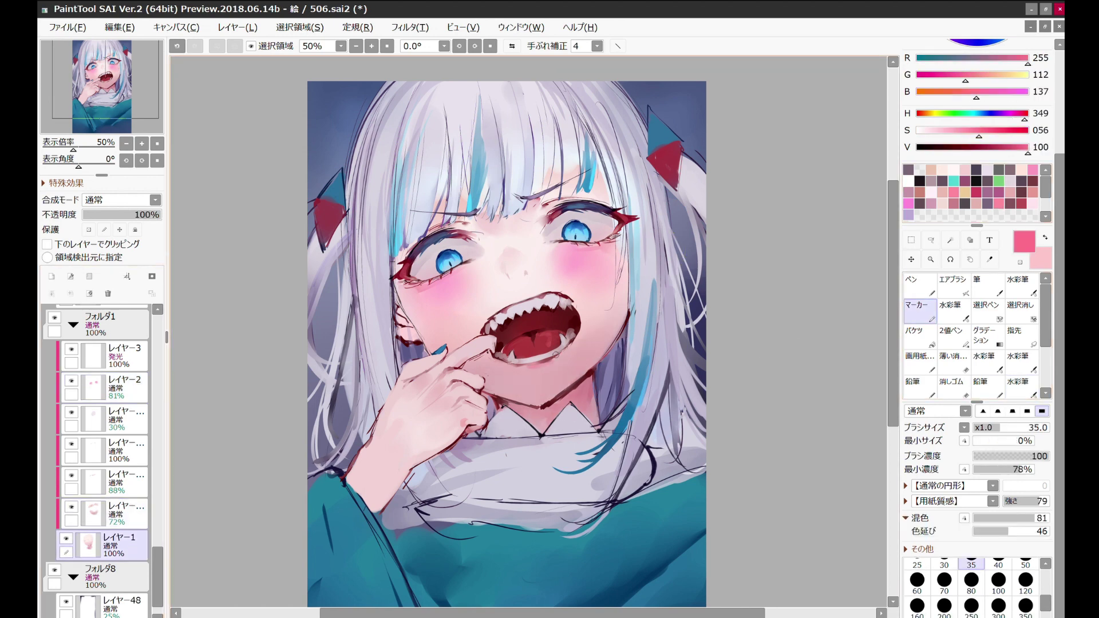
pyautogui.scroll(1, 578, 239)
pyautogui.scroll(-2, 578, 239)
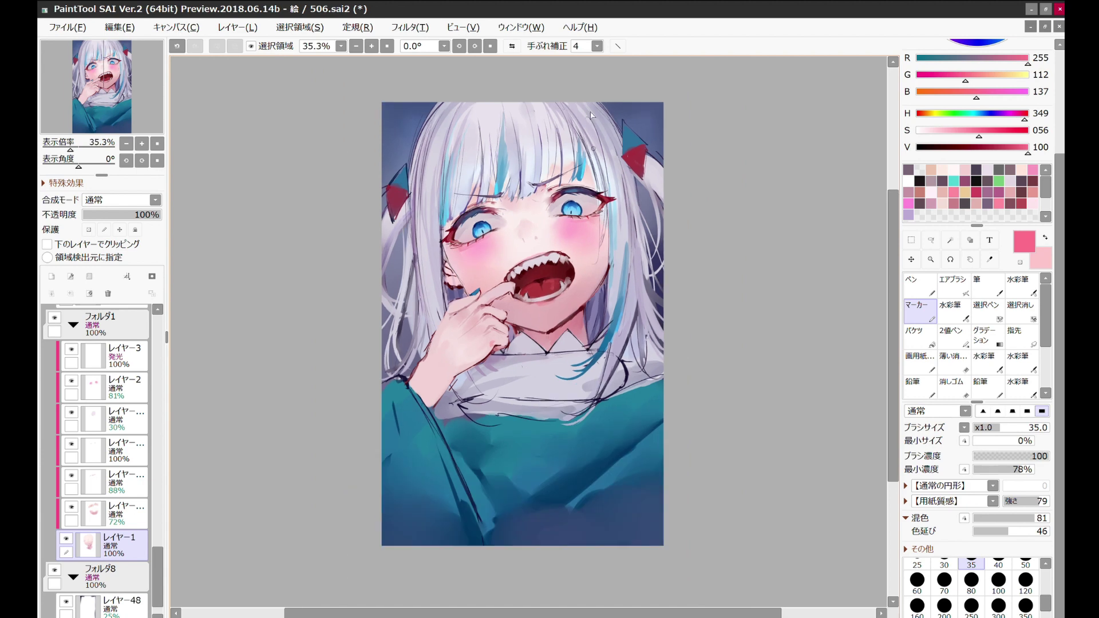
pyautogui.scroll(1, 578, 239)
# Step: Set the iris glow layer to 56% opacity and paint a turquoise glow over the eyes on a new 発光 layer at 22%
pyautogui.keyDown('ctrl'); pyautogui.keyDown('shift'); pyautogui.click(579, 239); pyautogui.keyUp('shift'); pyautogui.keyUp('ctrl')
pyautogui.moveTo(113, 214); pyautogui.dragTo(132, 214)
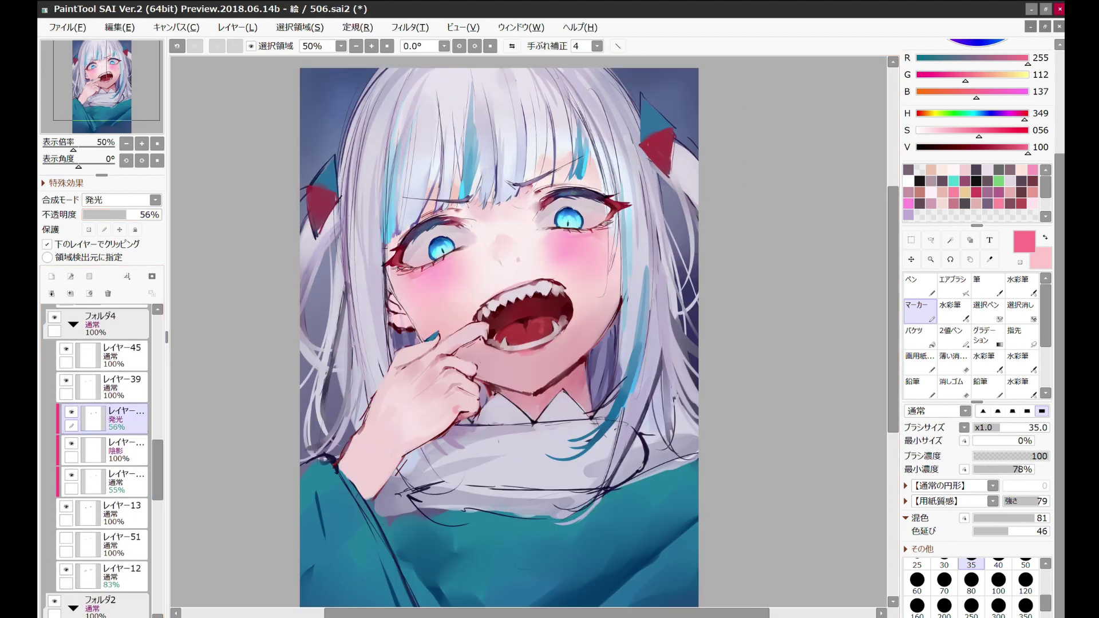
pyautogui.hotkey('ctrl', 'shift', 'n')
pyautogui.press('c')
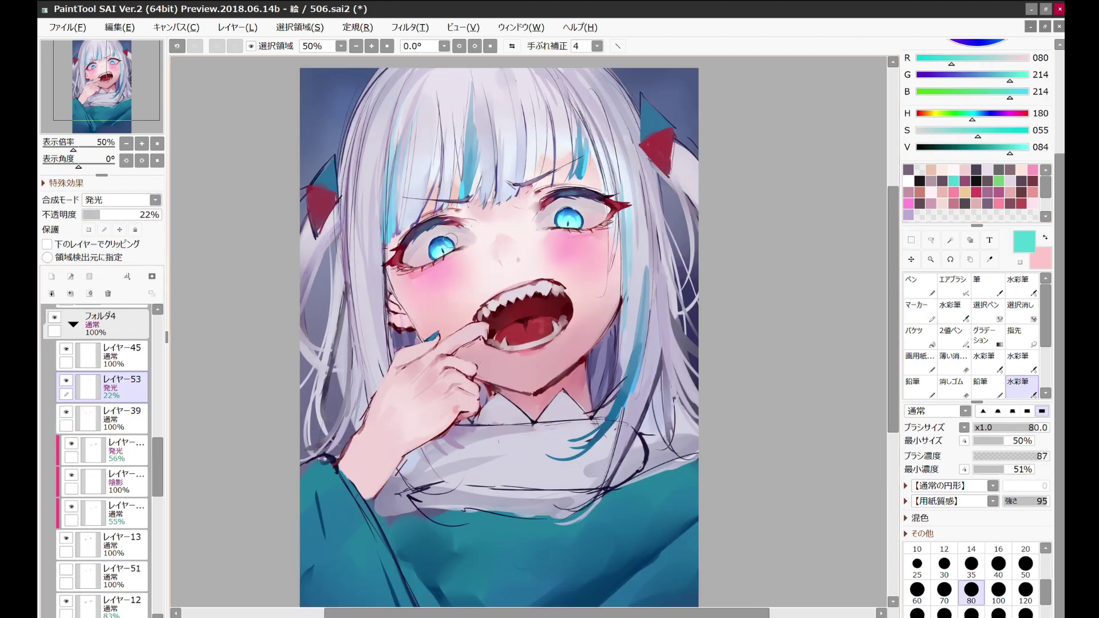
pyautogui.scroll(-1, 514, 178)
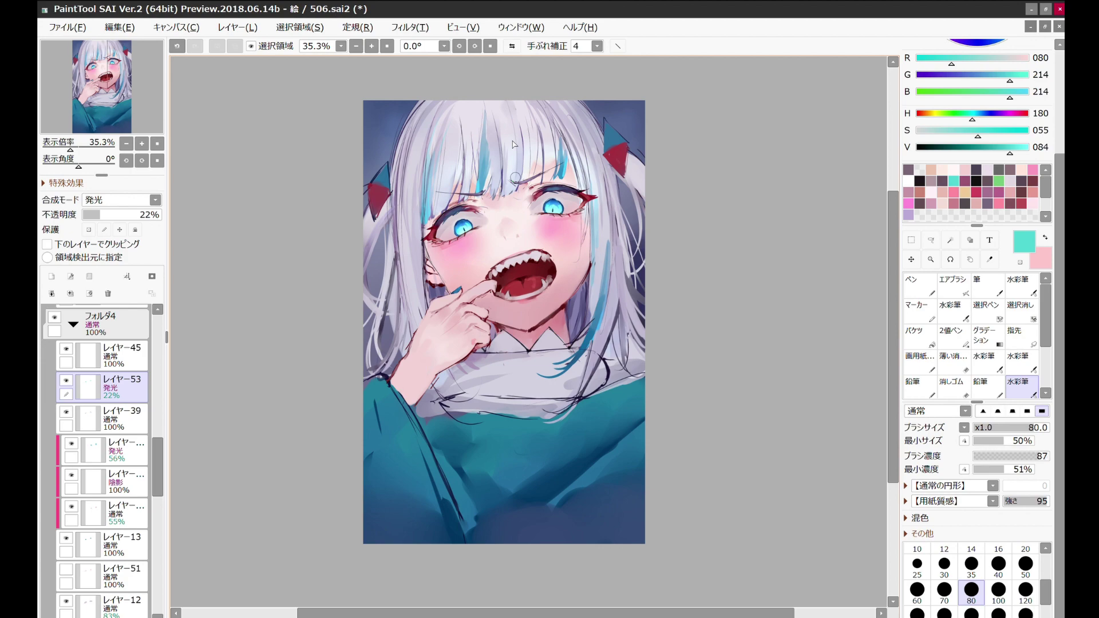
# Step: Try to shorten and reshape the eyebrows on レイヤー40 with the Eraser and the dark purple Marker at size 35
pyautogui.scroll(3, 514, 145)
pyautogui.keyDown('ctrl'); pyautogui.click(480, 187); pyautogui.keyUp('ctrl')
pyautogui.press('e')
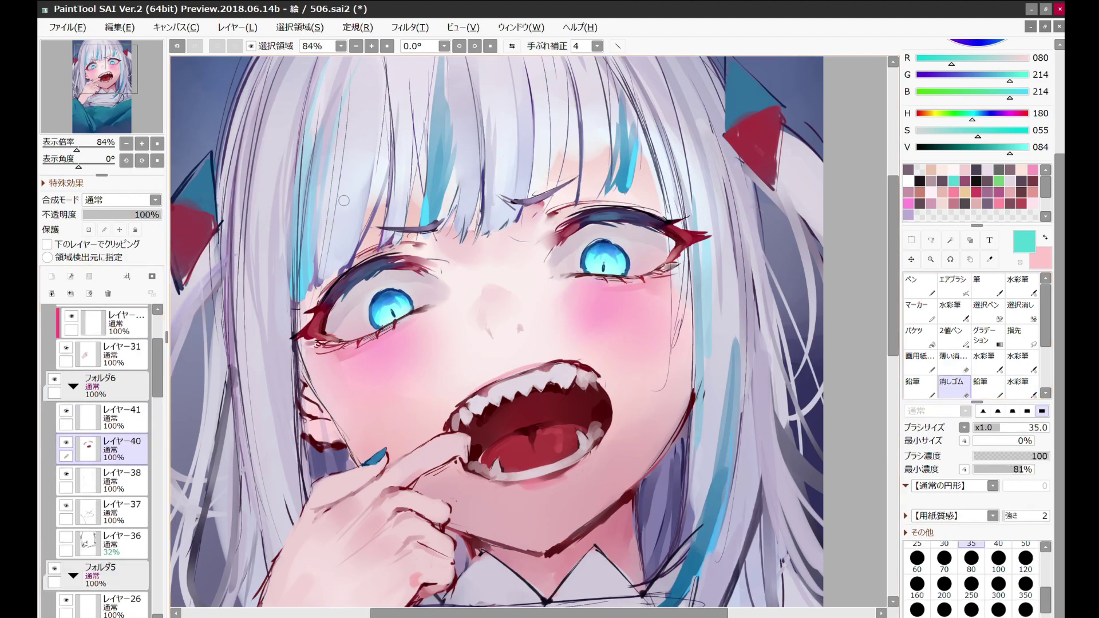
pyautogui.scroll(-3, 343, 200)
pyautogui.scroll(2, 562, 136)
pyautogui.scroll(2, 567, 207)
pyautogui.press('m')
pyautogui.keyDown('alt'); pyautogui.click(567, 207); pyautogui.keyUp('alt')
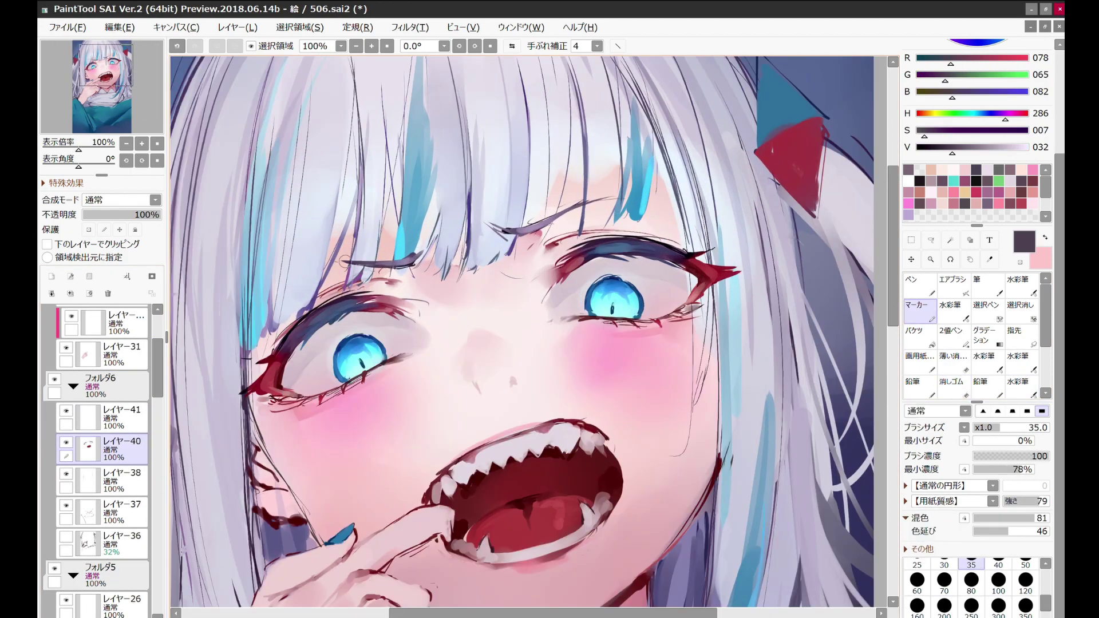
pyautogui.scroll(-3, 346, 260)
pyautogui.scroll(2, 594, 113)
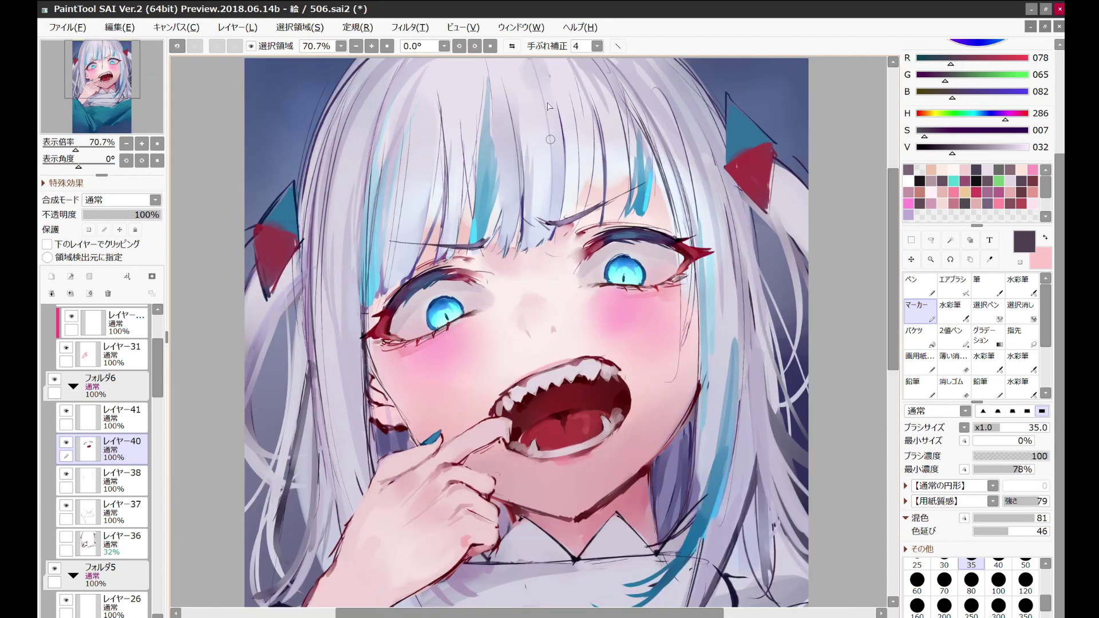
# Step: Paint blue streaks in the hair framing the face on レイヤー17 with the Pencil at size 80
pyautogui.scroll(-5, 100, 459)
pyautogui.press('e')
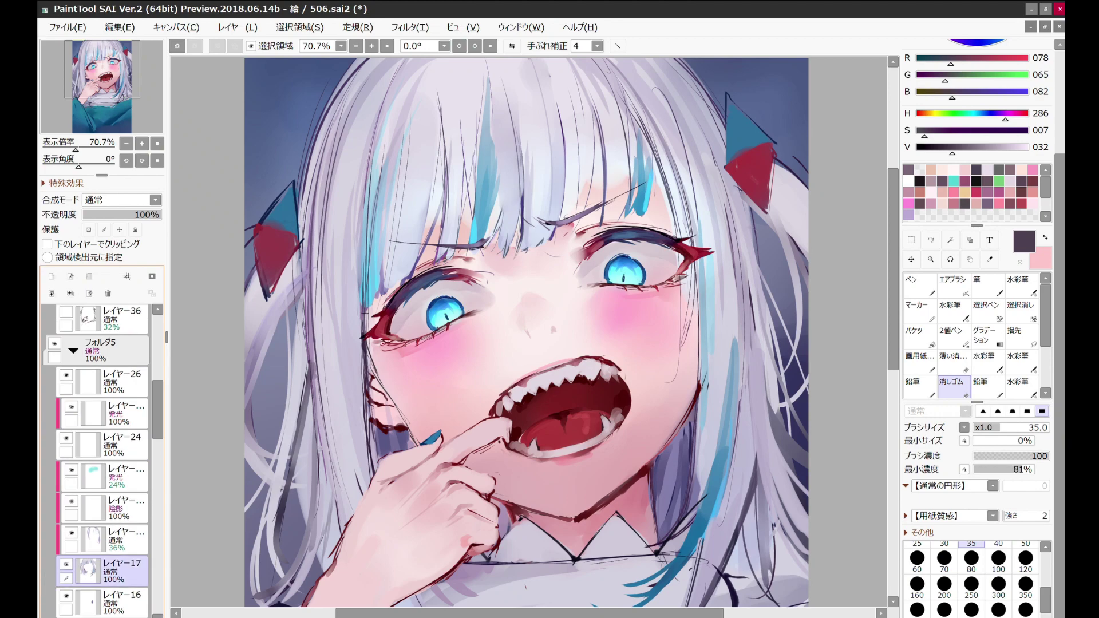
pyautogui.click(115, 571)
pyautogui.scroll(-3, 565, 366)
pyautogui.keyDown('alt'); pyautogui.click(629, 212); pyautogui.keyUp('alt')
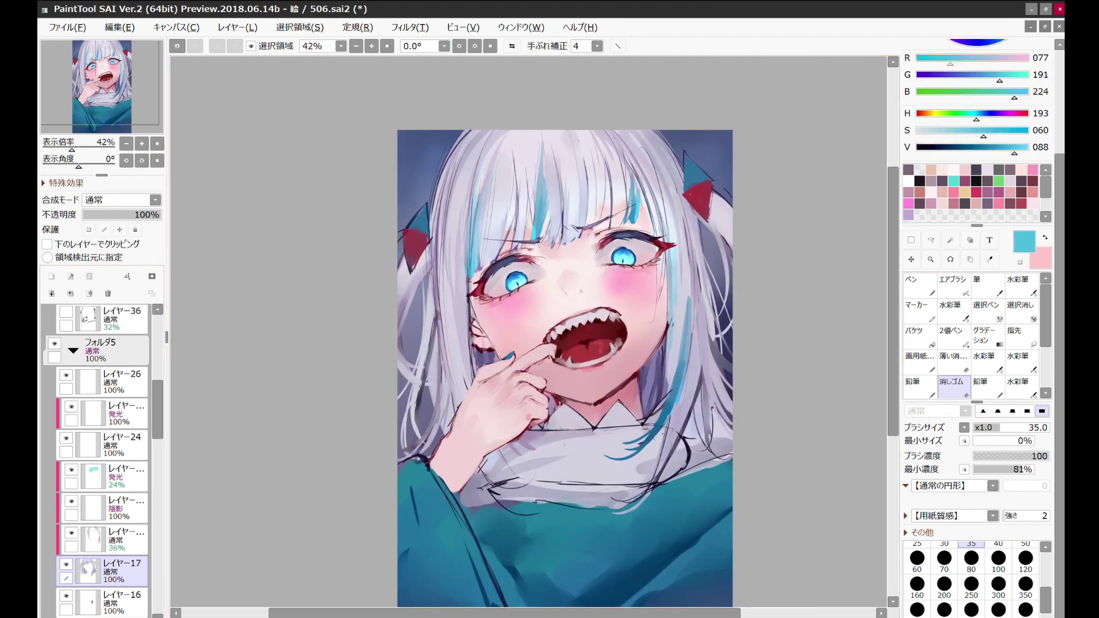
pyautogui.press('e')
pyautogui.keyDown('alt'); pyautogui.click(466, 321); pyautogui.keyUp('alt')
pyautogui.press('n')
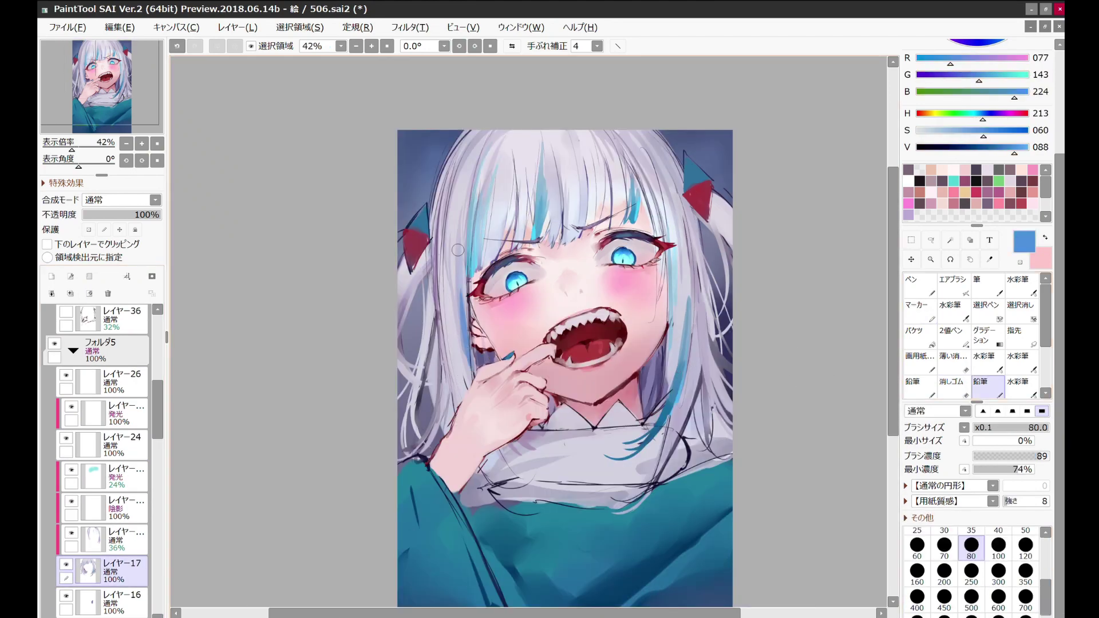
# Step: Add blue strokes to the outer side-tail strands on レイヤー17 with the Pencil at size 80
pyautogui.moveTo(405, 309); pyautogui.dragTo(401, 351)
pyautogui.keyDown('alt'); pyautogui.click(402, 343); pyautogui.keyUp('alt')
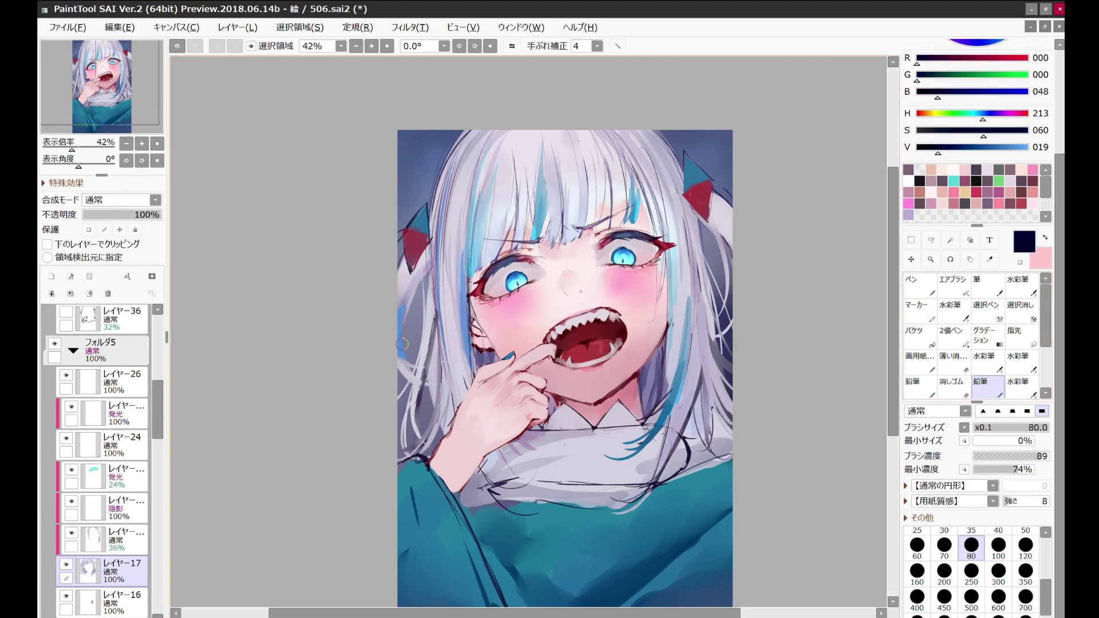
pyautogui.keyDown('alt'); pyautogui.click(405, 307); pyautogui.keyUp('alt')
pyautogui.scroll(-2, 515, 315)
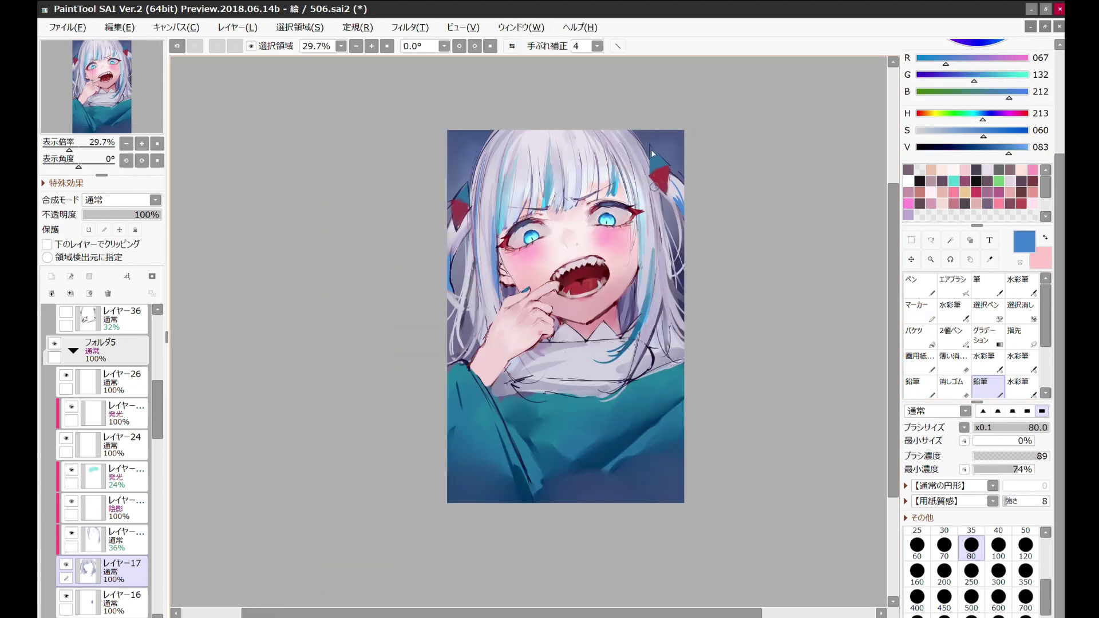
# Step: Draw deep blue ring details around the pupils on レイヤー39 with the Marker at size 35, checking both eyes in mirrored view
pyautogui.scroll(3, 614, 171)
pyautogui.scroll(3, 614, 170)
pyautogui.keyDown('alt'); pyautogui.click(443, 335); pyautogui.keyUp('alt')
pyautogui.press('h')
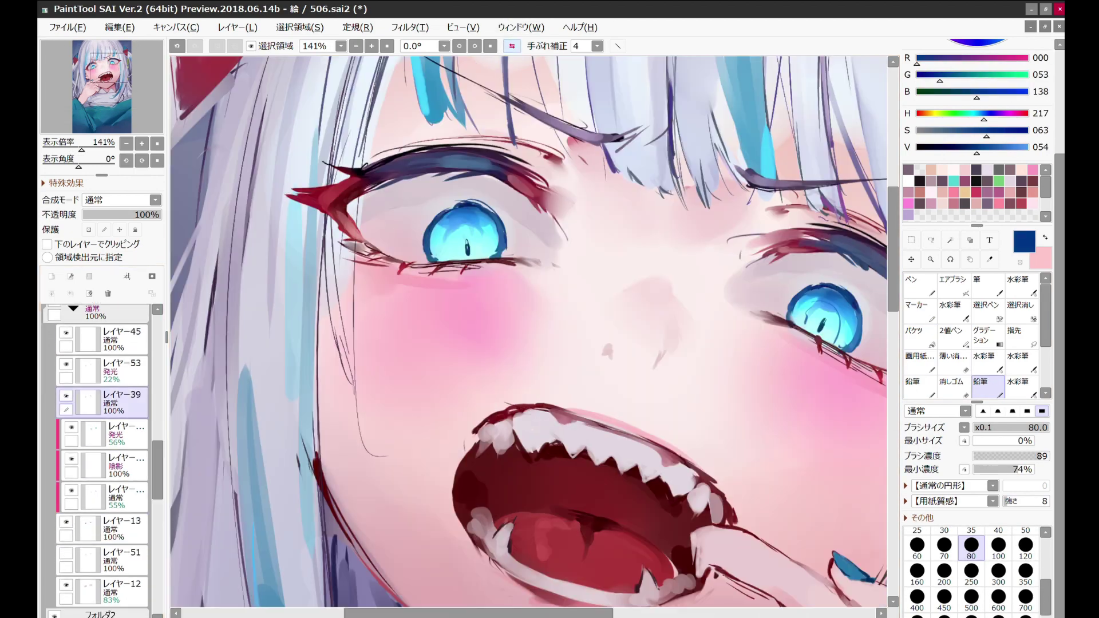
pyautogui.press('b')
pyautogui.press('h')
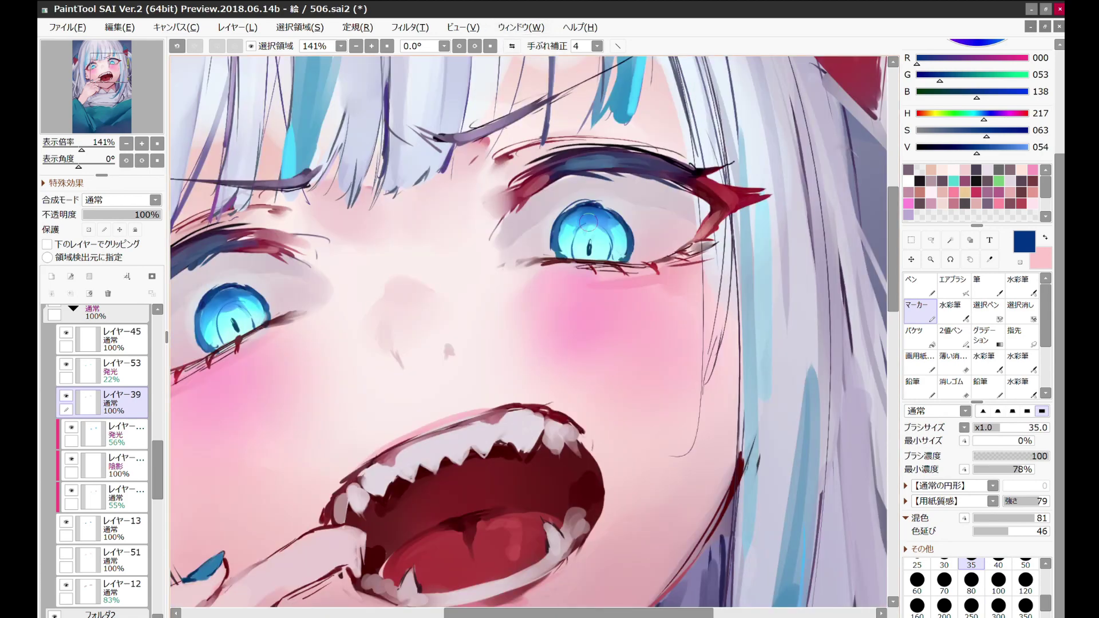
pyautogui.scroll(-4, 599, 148)
pyautogui.scroll(1, 599, 103)
# Step: Clean up the hair on レイヤー17 with the Eraser at size 80 and the Pen at size 35 in muted purple sampled from the hair
pyautogui.keyDown('alt'); pyautogui.click(483, 189); pyautogui.keyUp('alt')
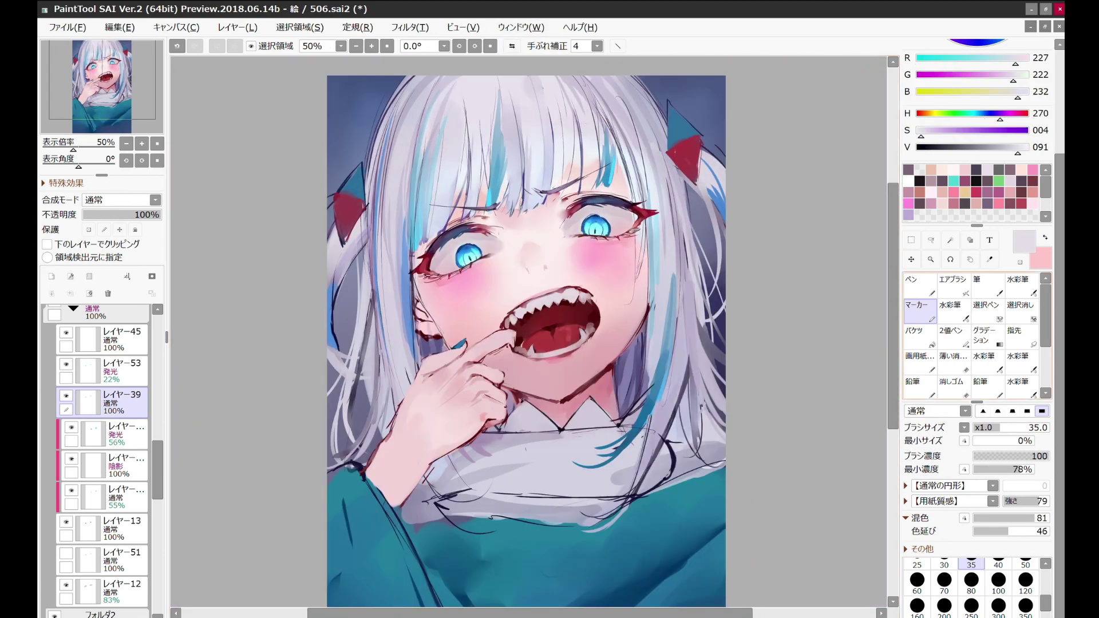
pyautogui.press('e')
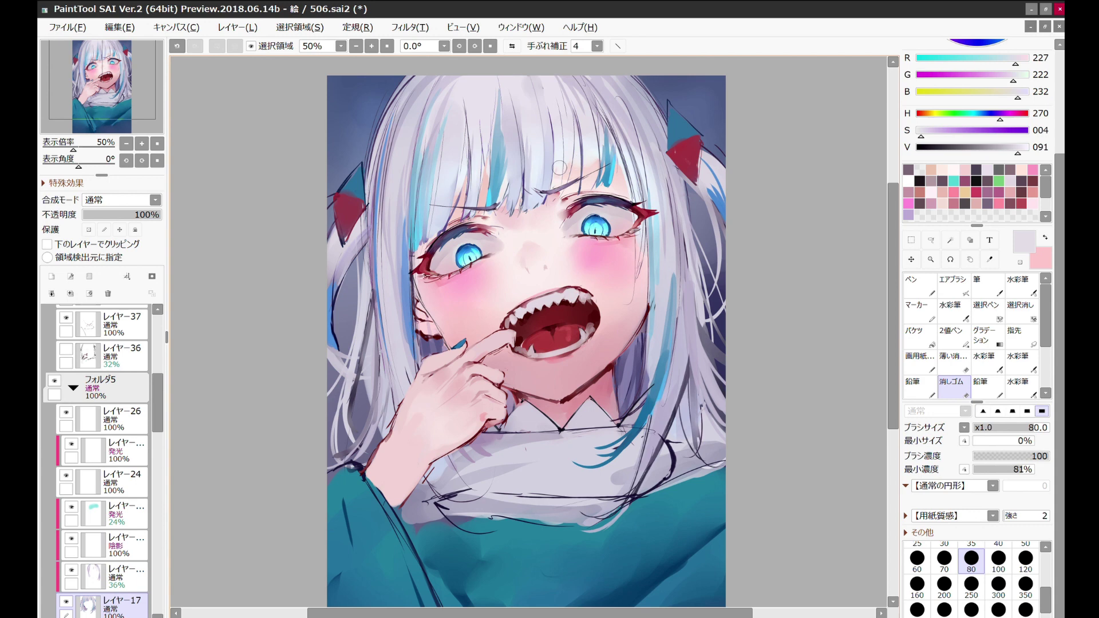
pyautogui.press('b')
pyautogui.keyDown('alt'); pyautogui.click(561, 76); pyautogui.keyUp('alt')
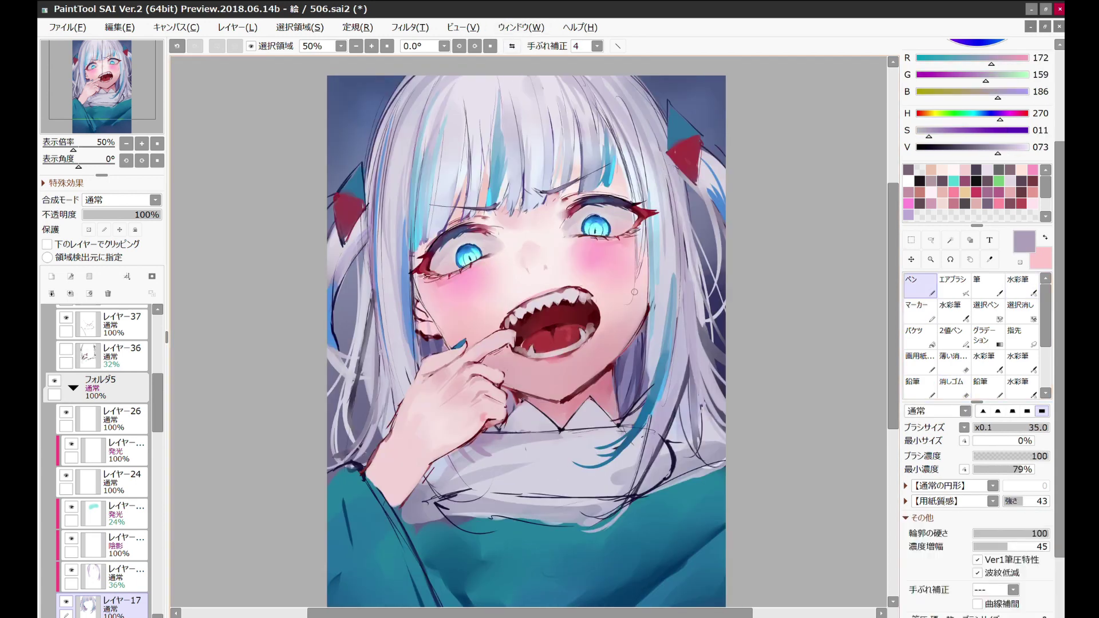
pyautogui.scroll(-4, 486, 137)
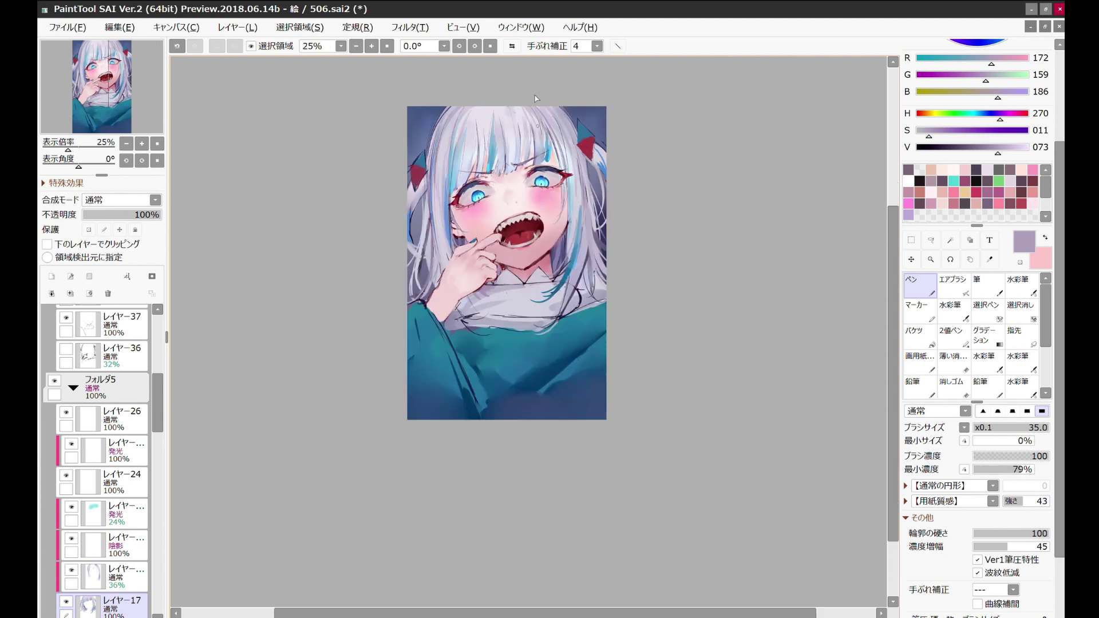
pyautogui.scroll(1, 546, 230)
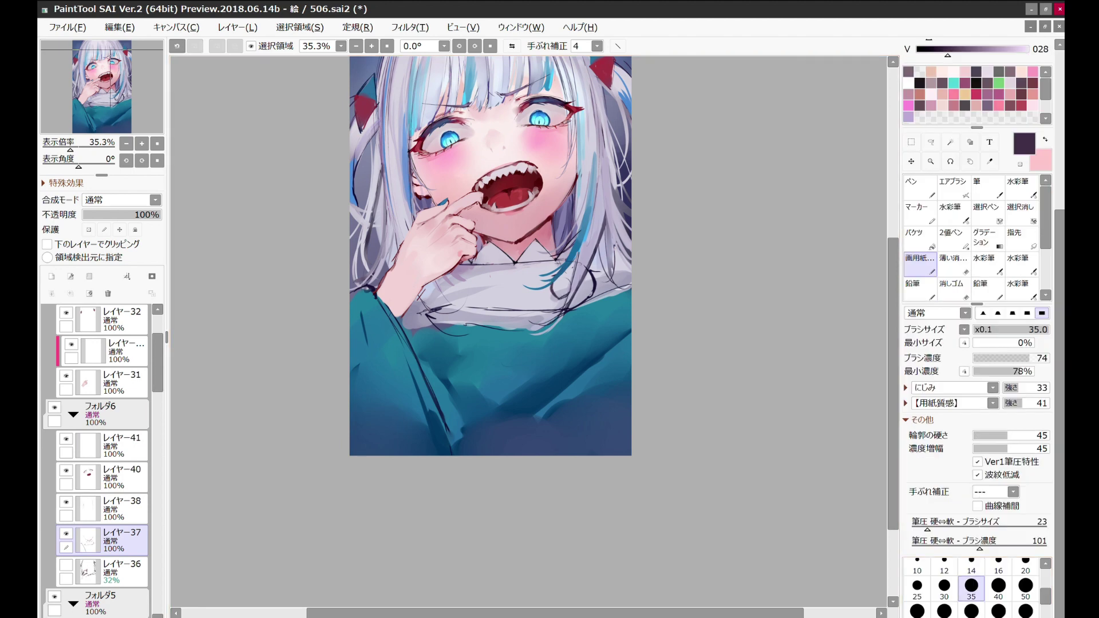
pyautogui.press('m')
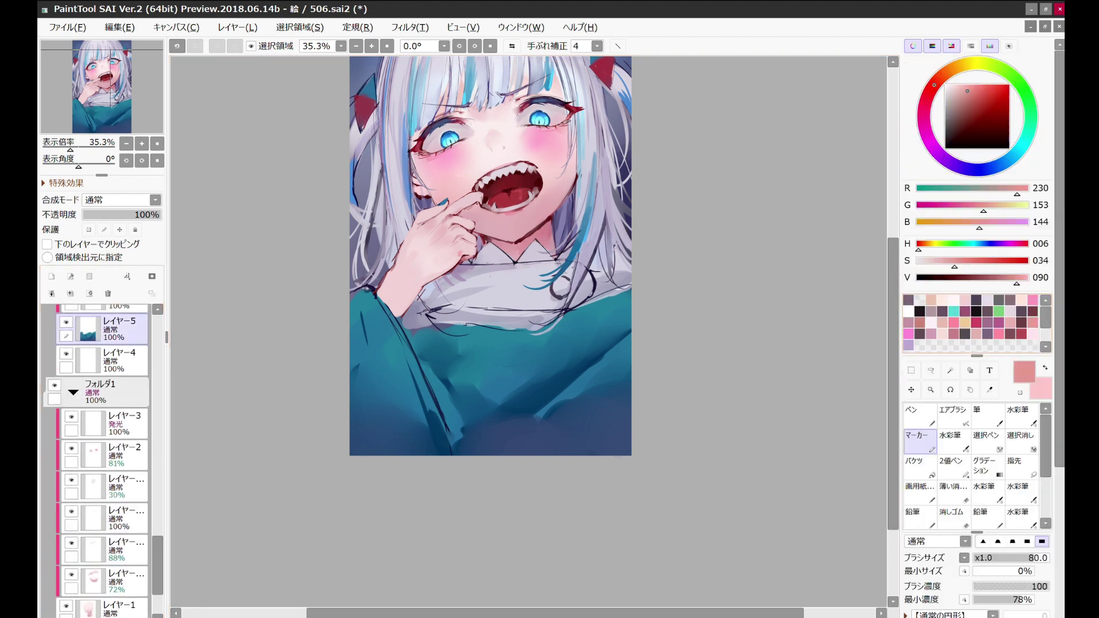
pyautogui.moveTo(546, 342); pyautogui.dragTo(502, 376)
pyautogui.hotkey('ctrl', 'z')
pyautogui.hotkey('ctrl', 'z')
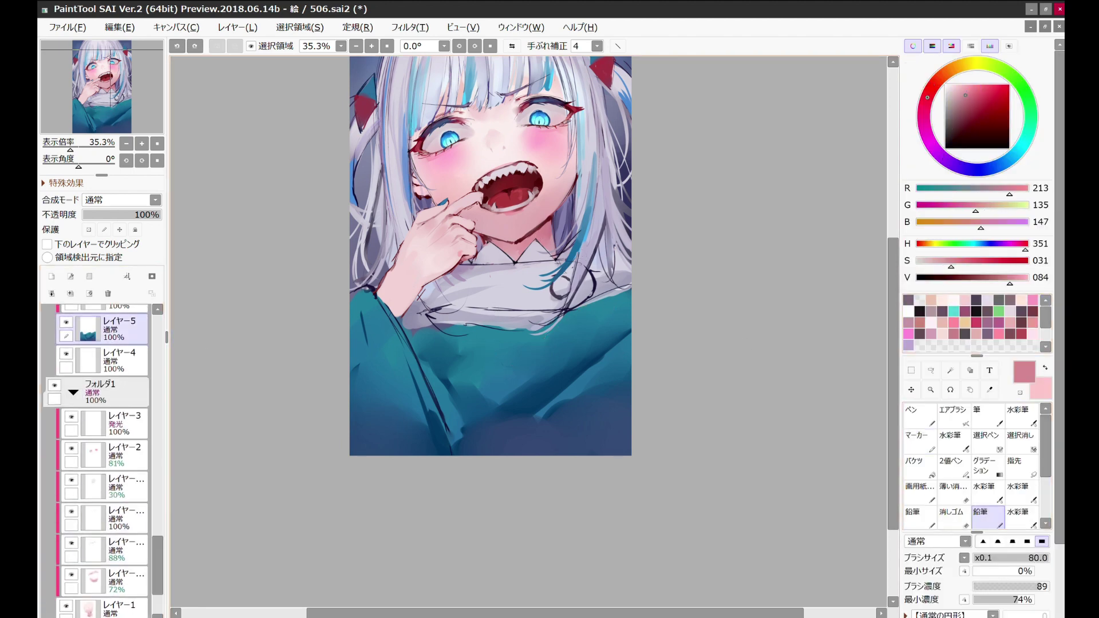
# Step: Fill in the lower edge of the pale hood on レイヤー27 with the Pencil at size 300 in lavender-gray sampled from the hood
pyautogui.keyDown('alt'); pyautogui.click(493, 310); pyautogui.keyUp('alt')
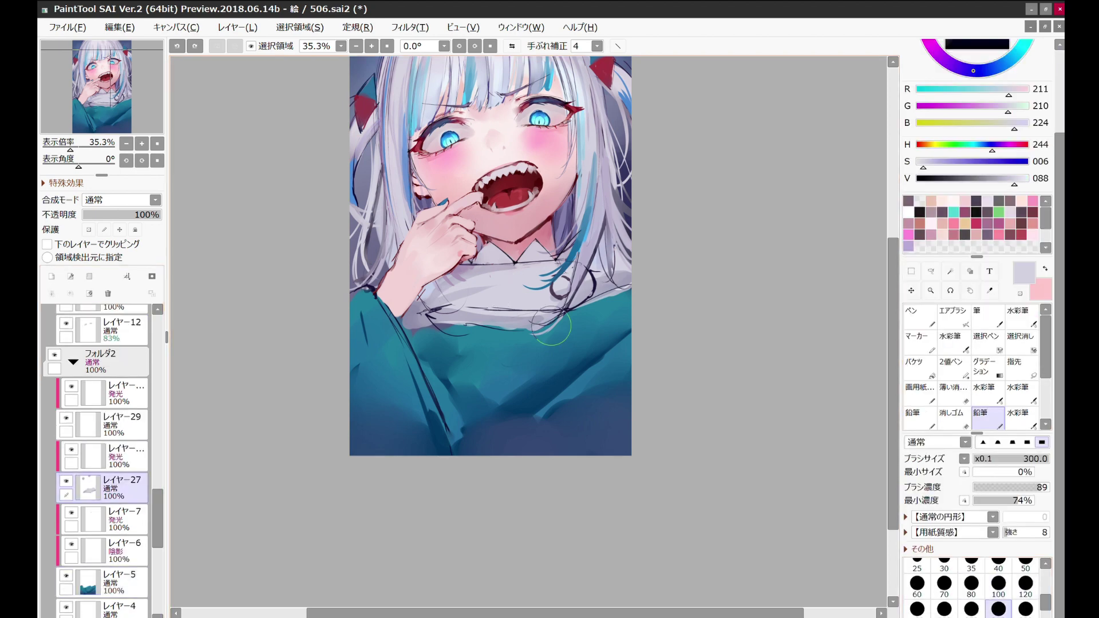
pyautogui.moveTo(458, 329); pyautogui.dragTo(415, 338)
pyautogui.keyDown('alt'); pyautogui.click(416, 338); pyautogui.keyUp('alt')
pyautogui.moveTo(550, 292); pyautogui.dragTo(601, 333)
pyautogui.moveTo(407, 315); pyautogui.dragTo(615, 319)
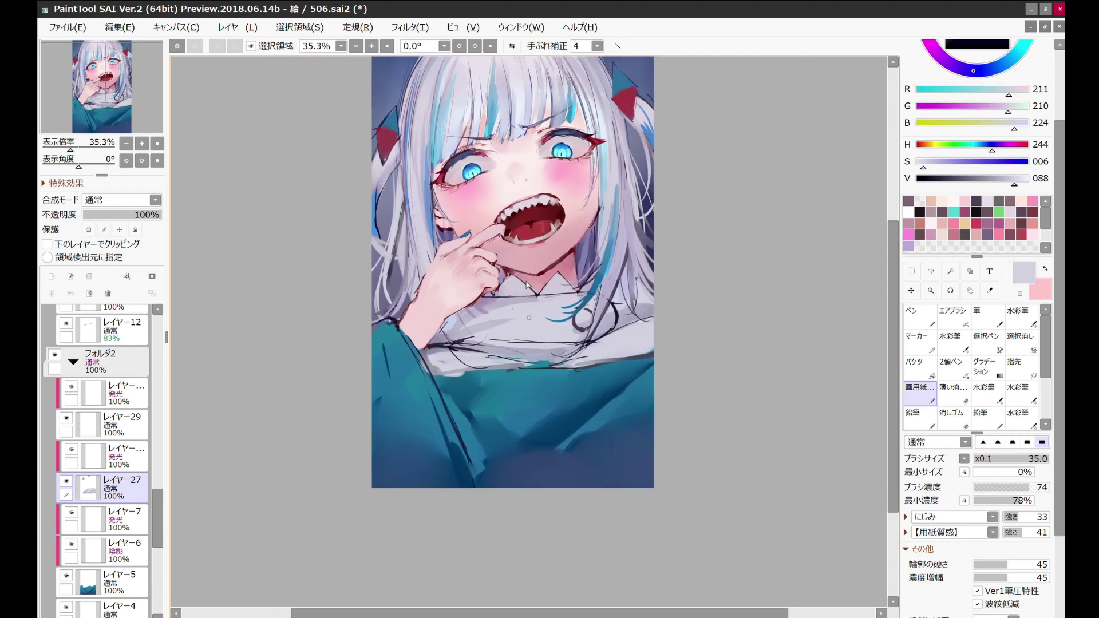
# Step: Paint pale lavender lighting down the teal sleeve on the clipped レイヤー6 in 通常 mode with the 水彩筆 brush at size 250
pyautogui.click(123, 549)
pyautogui.click(1022, 418)
pyautogui.moveTo(401, 338)
pyautogui.mouseDown()
pyautogui.moveTo(452, 481)
pyautogui.moveTo(418, 476)
pyautogui.mouseUp()
pyautogui.moveTo(447, 413); pyautogui.dragTo(471, 423)
pyautogui.press('h')
pyautogui.moveTo(659, 338); pyautogui.dragTo(646, 446)
pyautogui.scroll(-3, 97, 458)
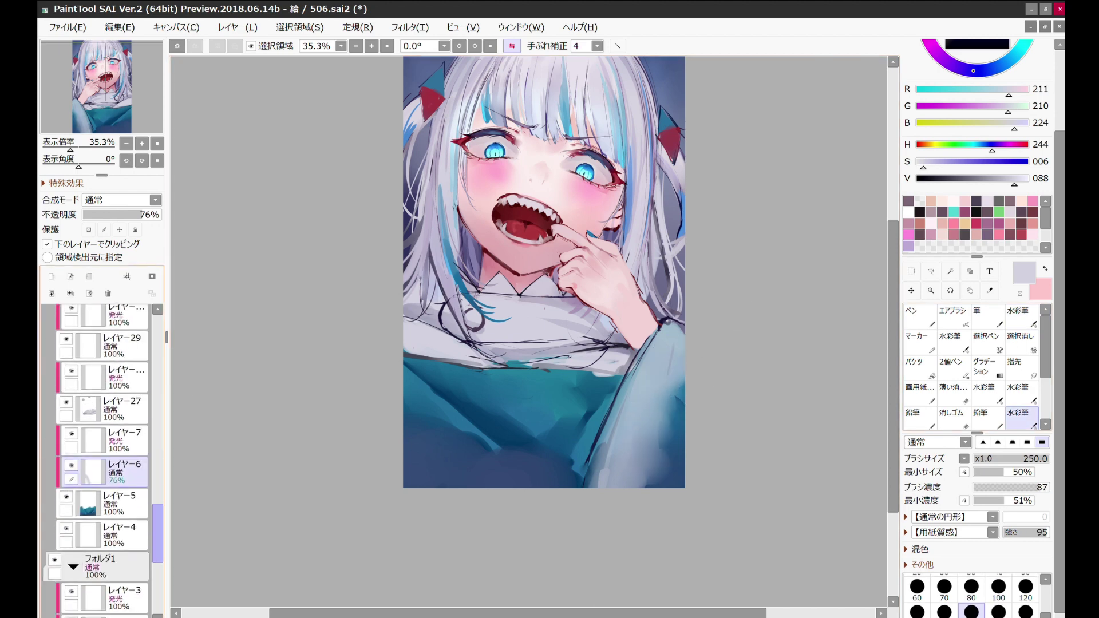
# Step: Set the opacity of the sleeve lighting layer レイヤー6 to 91%
pyautogui.moveTo(143, 214); pyautogui.dragTo(154, 215)
pyautogui.press('h')
pyautogui.scroll(-1, 460, 217)
pyautogui.scroll(3, 458, 183)
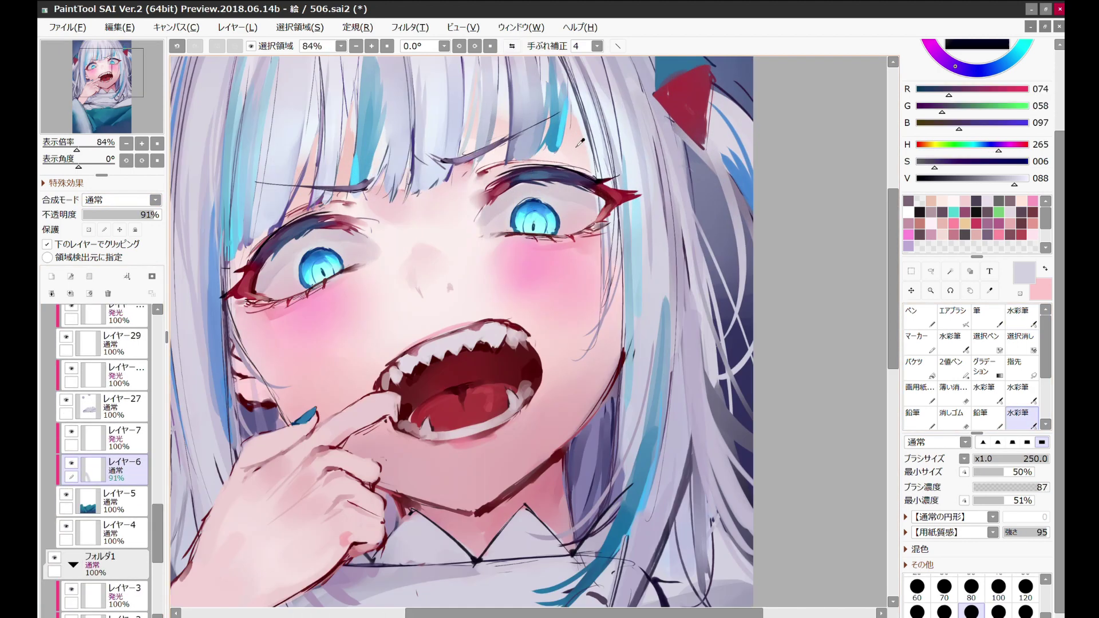
# Step: Touch up the dark red mouth lines on レイヤー40 with the 画用紙 brush at size 35
pyautogui.click(920, 393)
pyautogui.scroll(5, 97, 458)
pyautogui.click(122, 429)
pyautogui.scroll(-2, 708, 208)
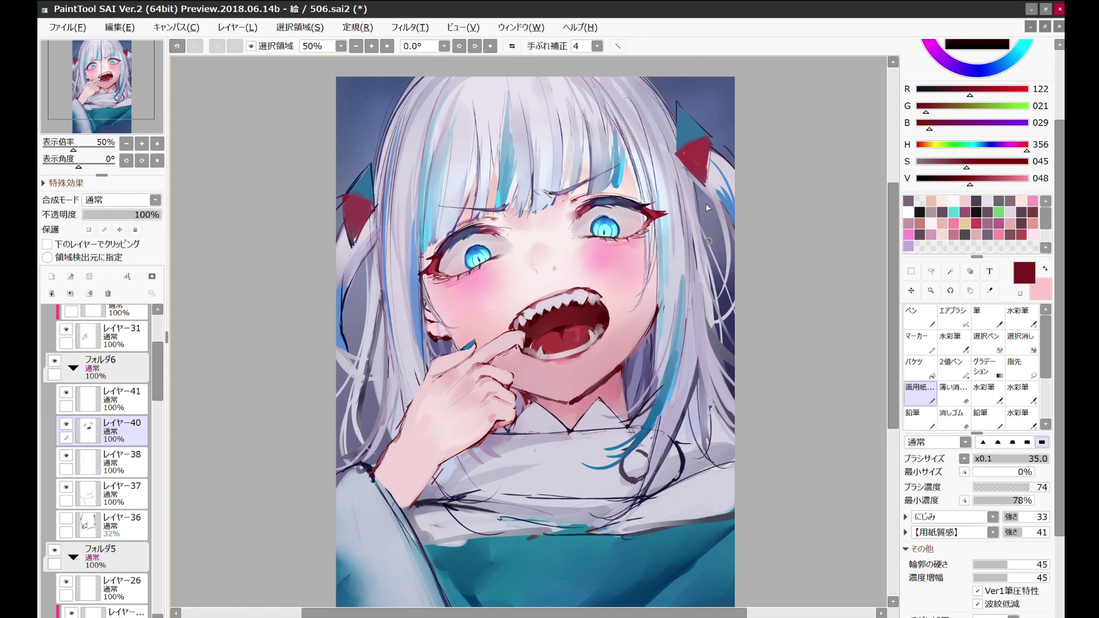
pyautogui.scroll(-2, 708, 207)
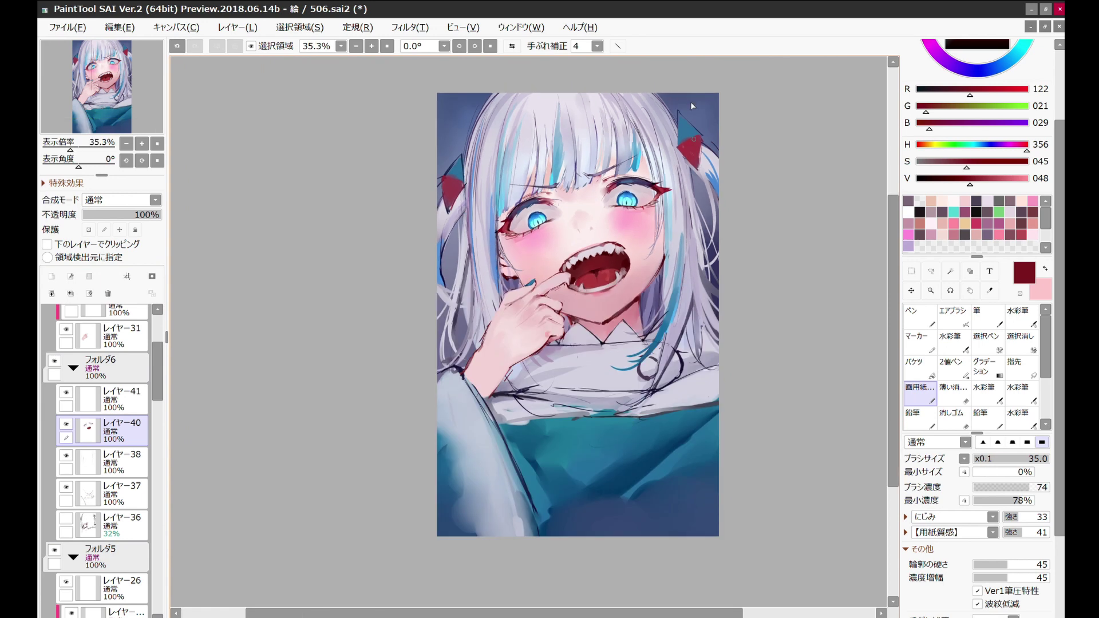
# Step: Paint a pink skin patch at the neckline on a new layer below レイヤー27 with the Pencil at size 300, trimming it with the Eraser
pyautogui.keyDown('alt'); pyautogui.click(573, 240); pyautogui.keyUp('alt')
pyautogui.click(981, 413)
pyautogui.scroll(-5, 97, 458)
pyautogui.click(122, 449)
pyautogui.moveTo(590, 424); pyautogui.dragTo(624, 427)
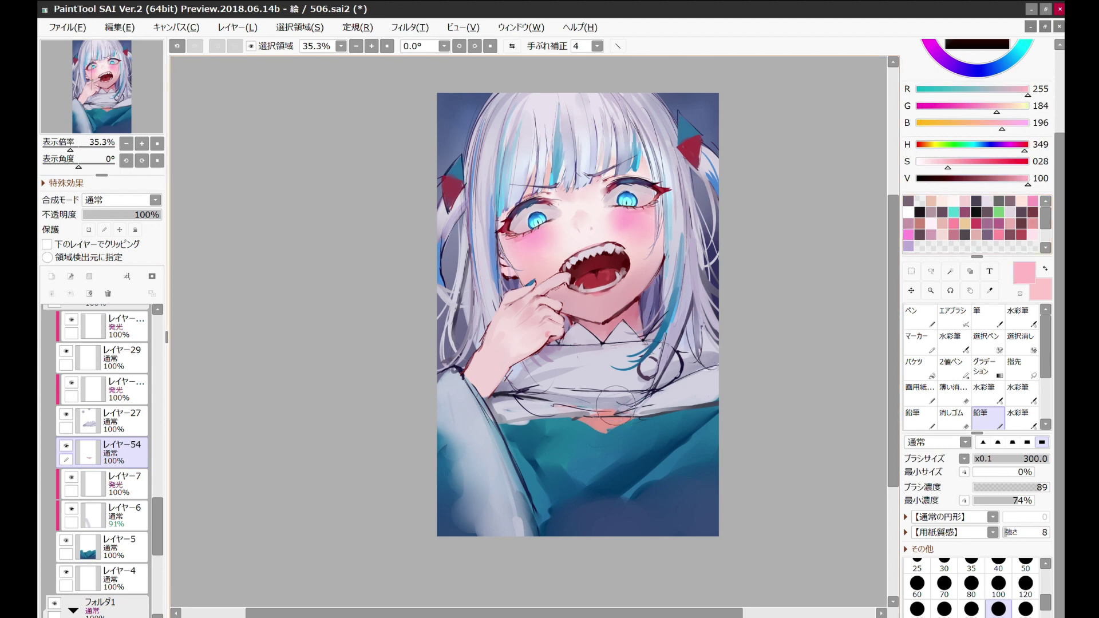
pyautogui.press('c')
pyautogui.press('e')
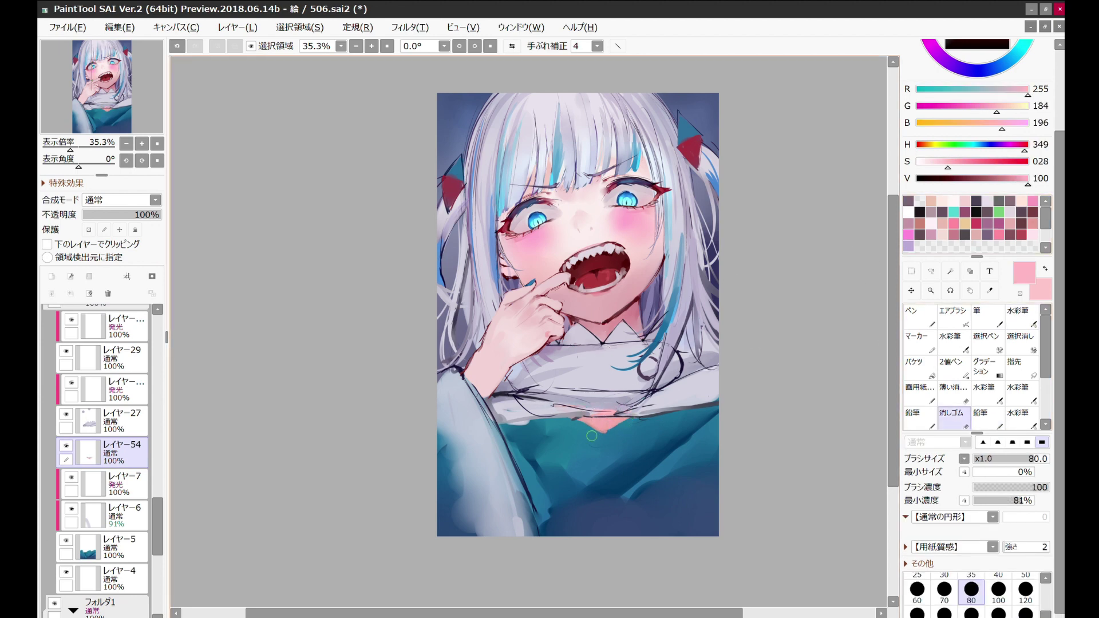
# Step: Draw near-black fishbone lacing below the neckline on レイヤー37 with the Pencil at size 300, sampling the color from the hood linework
pyautogui.keyDown('alt'); pyautogui.click(607, 382); pyautogui.keyUp('alt')
pyautogui.press('n')
pyautogui.scroll(3, 98, 458)
pyautogui.click(122, 481)
pyautogui.moveTo(561, 436); pyautogui.dragTo(595, 431)
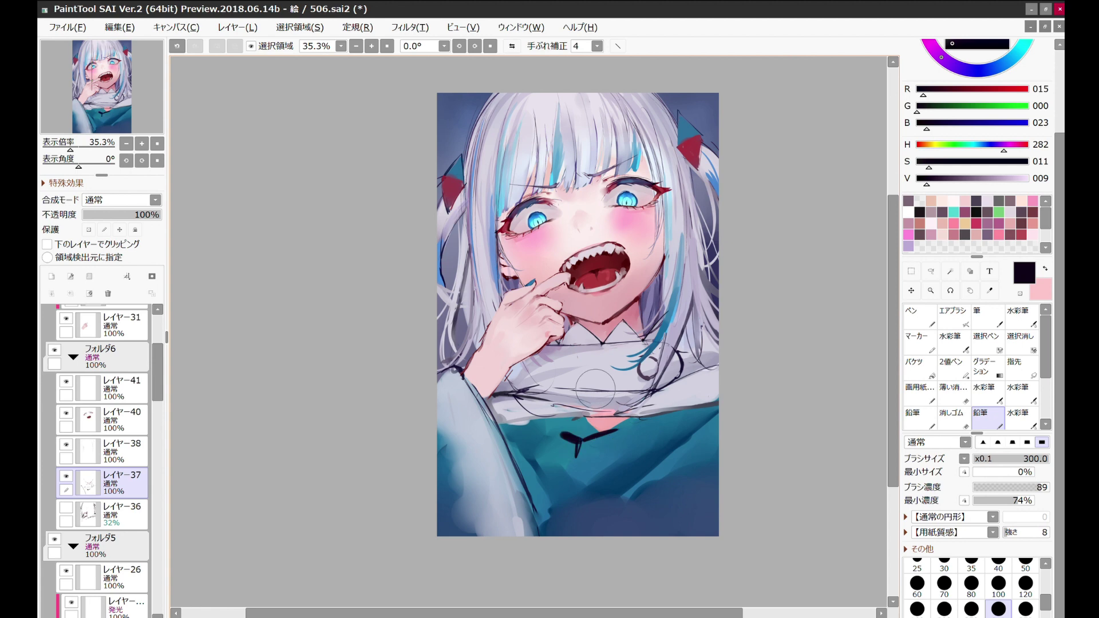
pyautogui.moveTo(599, 436)
pyautogui.mouseDown()
pyautogui.moveTo(629, 429)
pyautogui.moveTo(610, 441)
pyautogui.moveTo(620, 440)
pyautogui.moveTo(521, 424)
pyautogui.moveTo(504, 475)
pyautogui.mouseUp()
# Step: Draw the dark edge lines of the hood and collar across the shoulders on レイヤー37 with the Pencil at size 80
pyautogui.press('[')
pyautogui.press('[')
pyautogui.press('[')
pyautogui.press('[')
pyautogui.press('[')
pyautogui.press('[')
pyautogui.moveTo(659, 393); pyautogui.dragTo(716, 363)
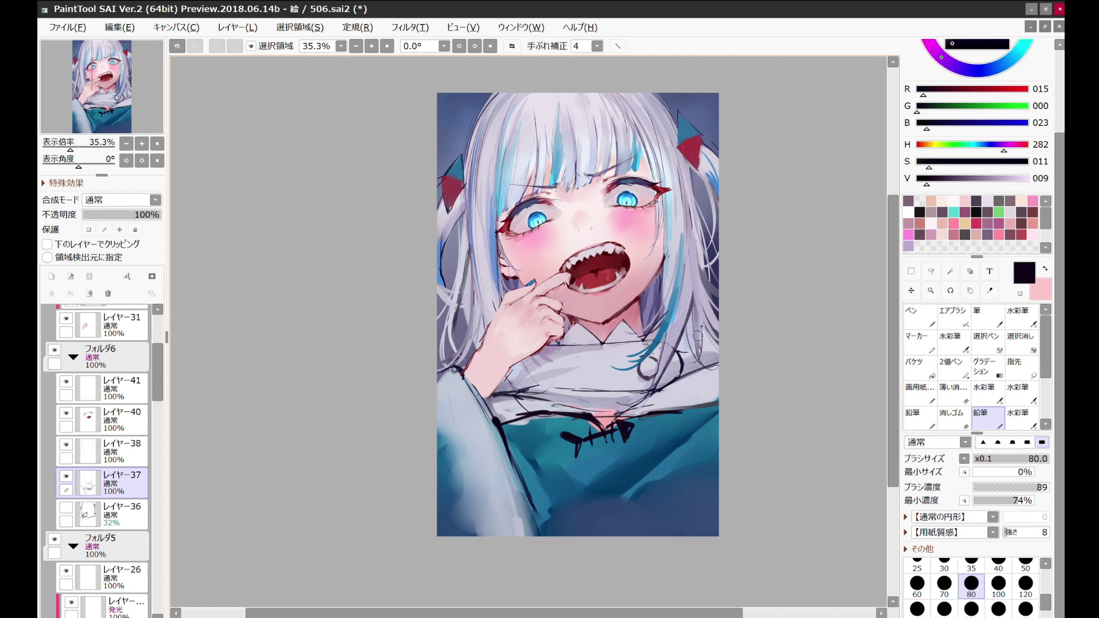
# Step: Touch up fine details in sampled pale lavender on レイヤー38 and trim the hair near the ornament on レイヤー17 with the Eraser at size 80
pyautogui.keyDown('alt'); pyautogui.click(627, 135); pyautogui.keyUp('alt')
pyautogui.press('[')
pyautogui.press('[')
pyautogui.press('[')
pyautogui.press('[')
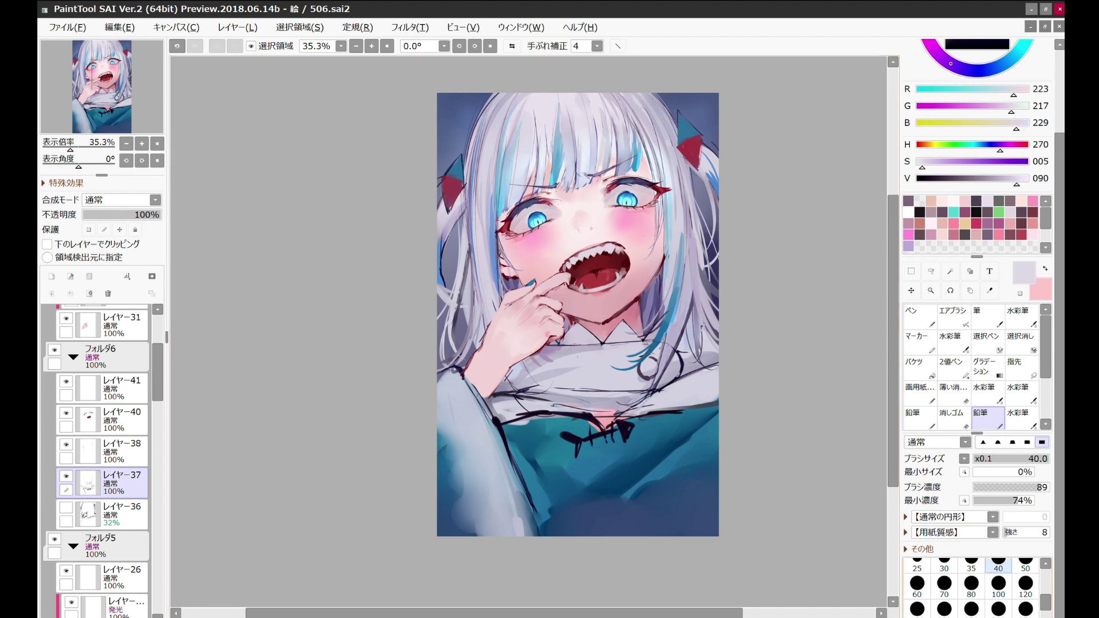
pyautogui.click(120, 388)
pyautogui.press('e')
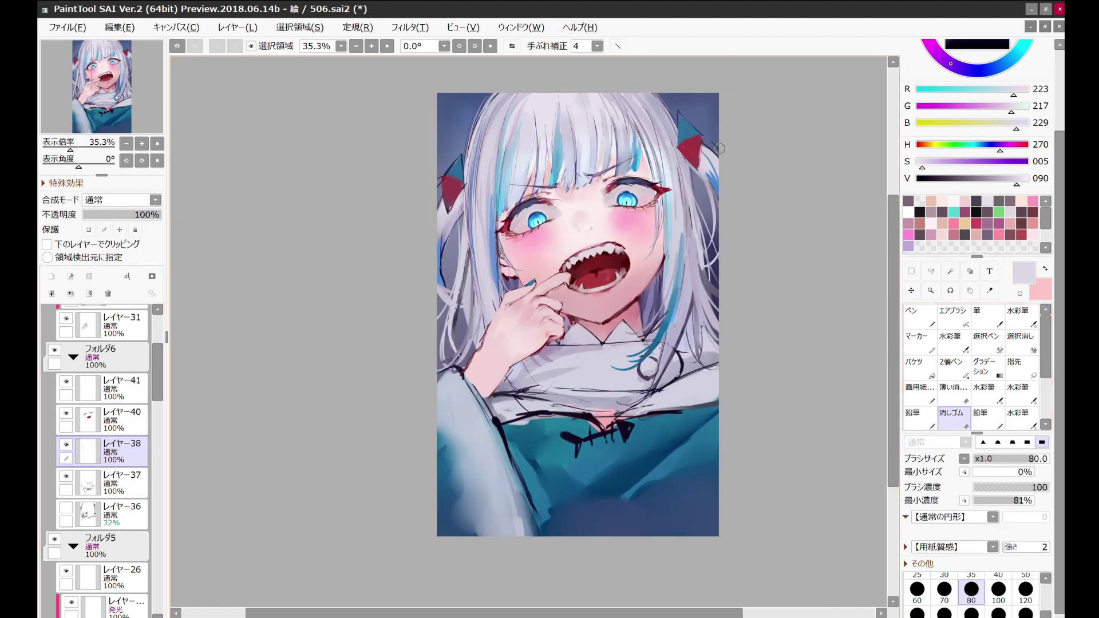
pyautogui.keyDown('ctrl'); pyautogui.click(711, 142); pyautogui.keyUp('ctrl')
pyautogui.scroll(2, 675, 98)
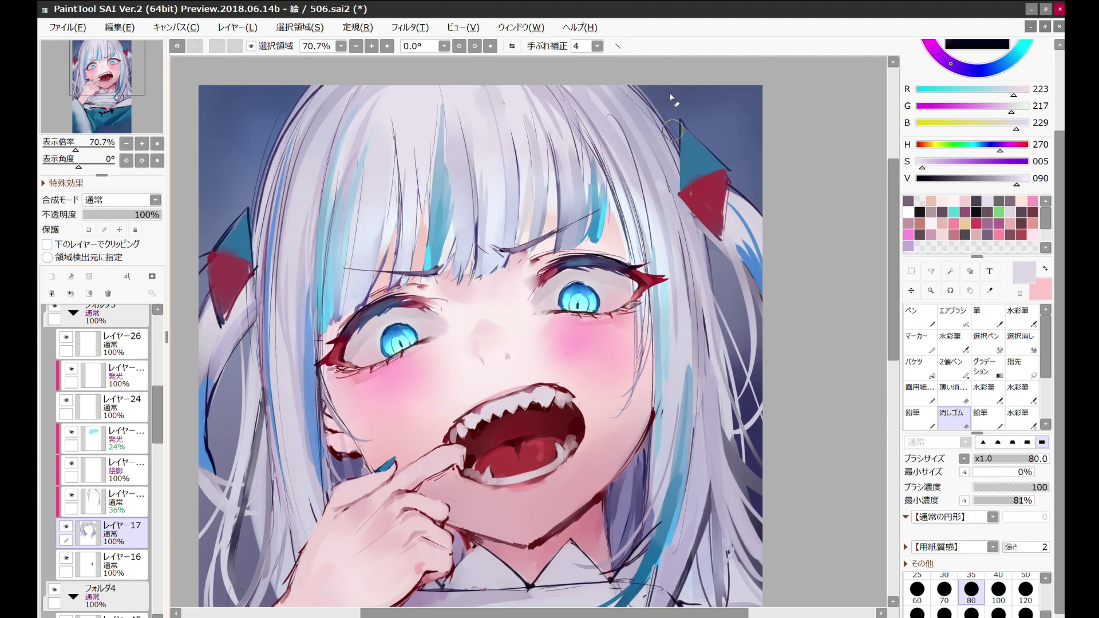
# Step: Draw near-black eyes and mouth lines on both shark hair ornaments on the clipped layer above レイヤー32 with the 画用紙 brush at size 35
pyautogui.press('b')
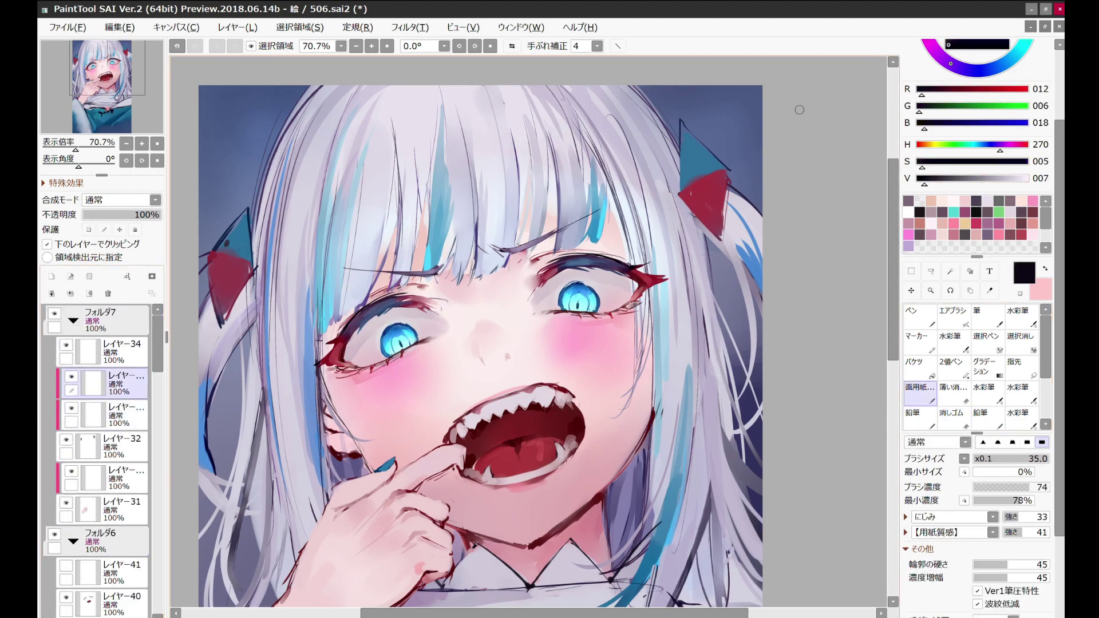
pyautogui.press('h')
pyautogui.click(353, 153)
pyautogui.click(362, 158)
pyautogui.press('h')
pyautogui.press('h')
pyautogui.press('h')
pyautogui.moveTo(682, 178)
pyautogui.mouseDown()
pyautogui.moveTo(707, 197)
pyautogui.moveTo(726, 182)
pyautogui.mouseUp()
# Step: Paint pale upper and lower fangs on both shark hair ornaments on a separate clipped layer with the Pencil at size 40
pyautogui.press('n')
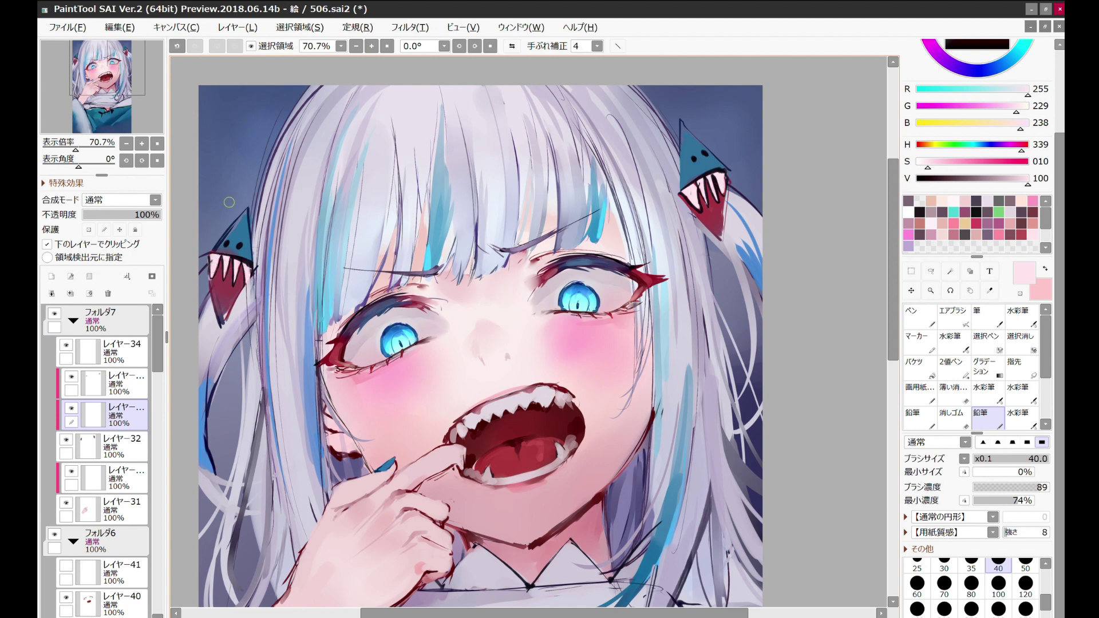
pyautogui.keyDown('alt'); pyautogui.click(708, 237); pyautogui.keyUp('alt')
pyautogui.keyDown('ctrl'); pyautogui.keyDown('shift'); pyautogui.click(708, 236); pyautogui.keyUp('shift'); pyautogui.keyUp('ctrl')
pyautogui.keyDown('alt'); pyautogui.click(214, 319); pyautogui.keyUp('alt')
pyautogui.keyDown('ctrl'); pyautogui.keyDown('shift'); pyautogui.click(215, 319); pyautogui.keyUp('shift'); pyautogui.keyUp('ctrl')
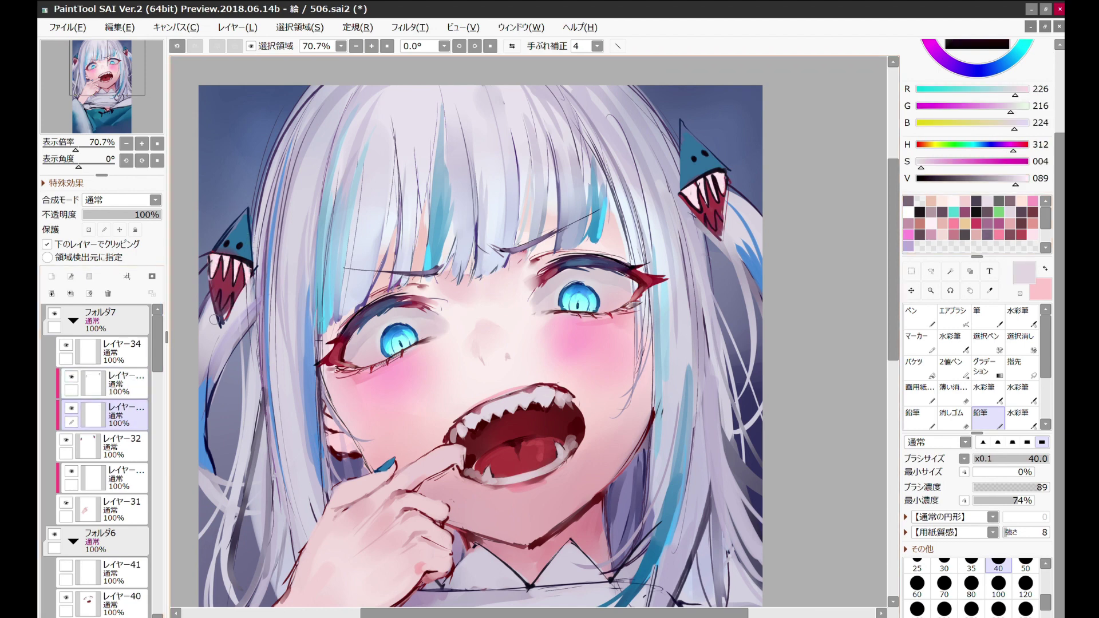
pyautogui.scroll(-4, 607, 152)
pyautogui.scroll(1, 607, 152)
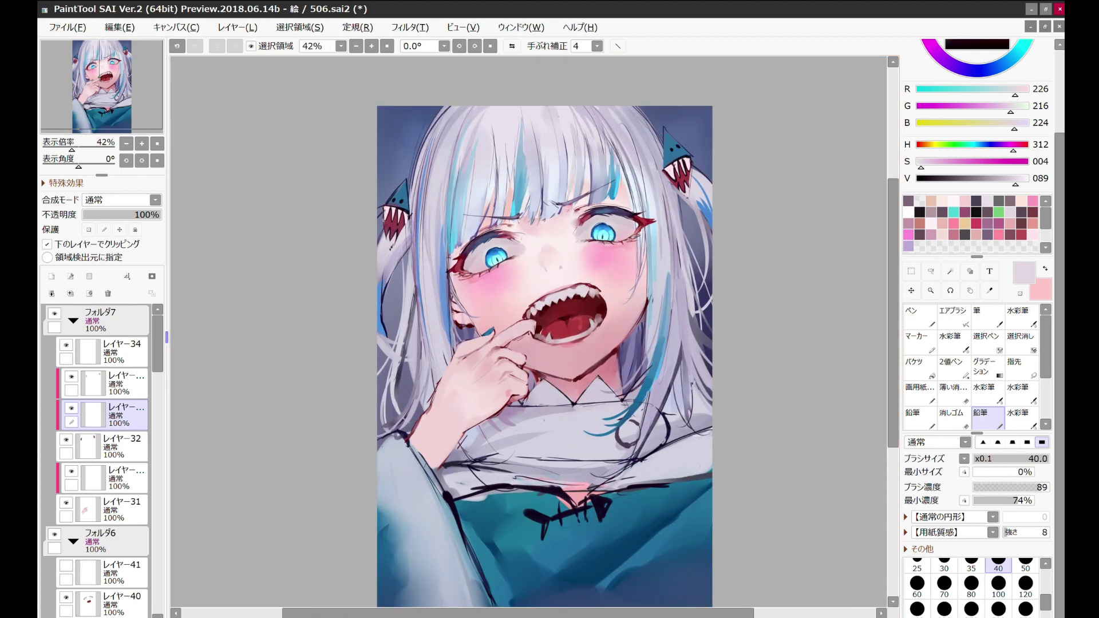
pyautogui.keyDown('ctrl'); pyautogui.keyDown('shift'); pyautogui.click(607, 152); pyautogui.keyUp('shift'); pyautogui.keyUp('ctrl')
pyautogui.press('e')
pyautogui.scroll(-2, 600, 142)
pyautogui.keyDown('alt'); pyautogui.click(681, 387); pyautogui.keyUp('alt')
pyautogui.press('b')
pyautogui.keyDown('ctrl'); pyautogui.keyDown('shift'); pyautogui.click(681, 387); pyautogui.keyUp('shift'); pyautogui.keyUp('ctrl')
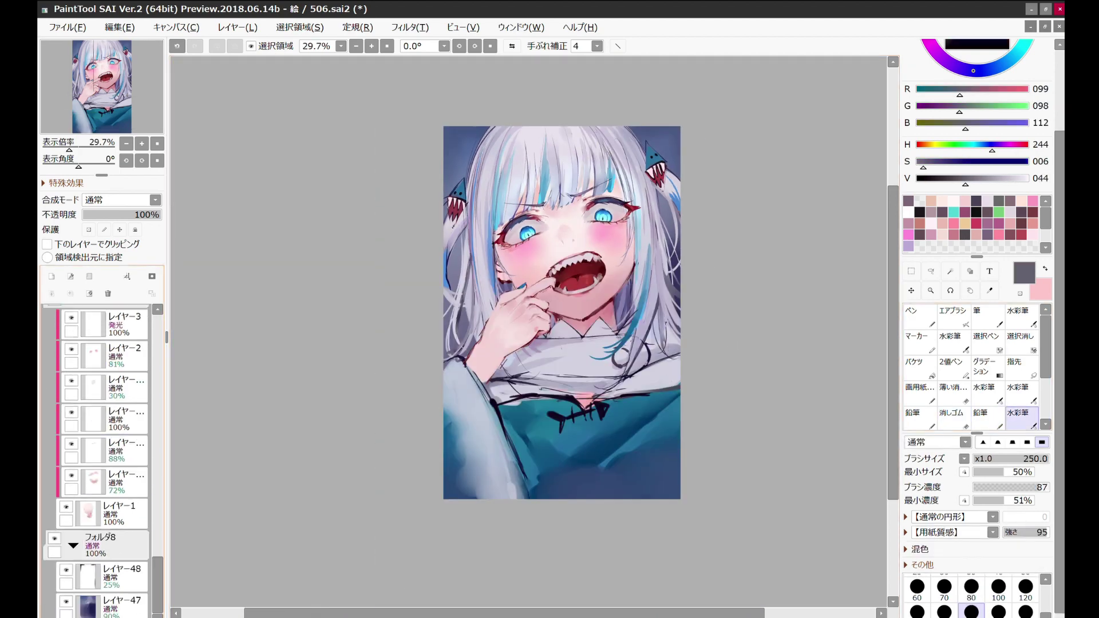
pyautogui.scroll(1, 745, 244)
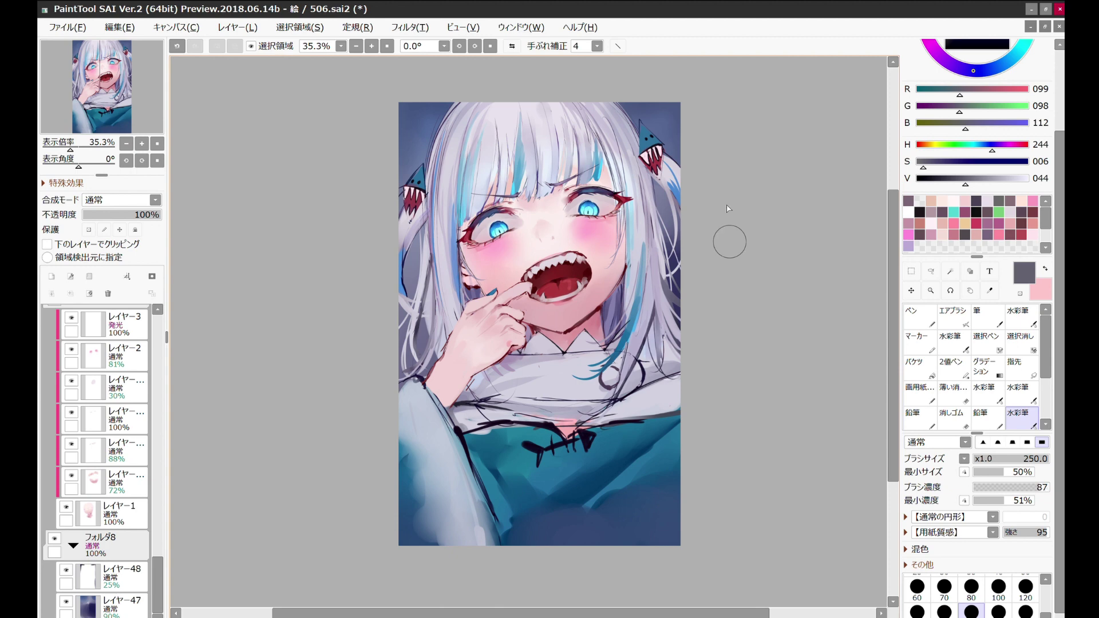
# Step: Refine the eyelash lines on レイヤー40 with the 画用紙 brush at sizes 35 and 14 in dark red sampled from the eyes, checking them in mirrored view
pyautogui.scroll(6, 582, 202)
pyautogui.keyDown('alt'); pyautogui.click(581, 202); pyautogui.keyUp('alt')
pyautogui.keyDown('ctrl'); pyautogui.keyDown('shift'); pyautogui.click(582, 202); pyautogui.keyUp('shift'); pyautogui.keyUp('ctrl')
pyautogui.press('n')
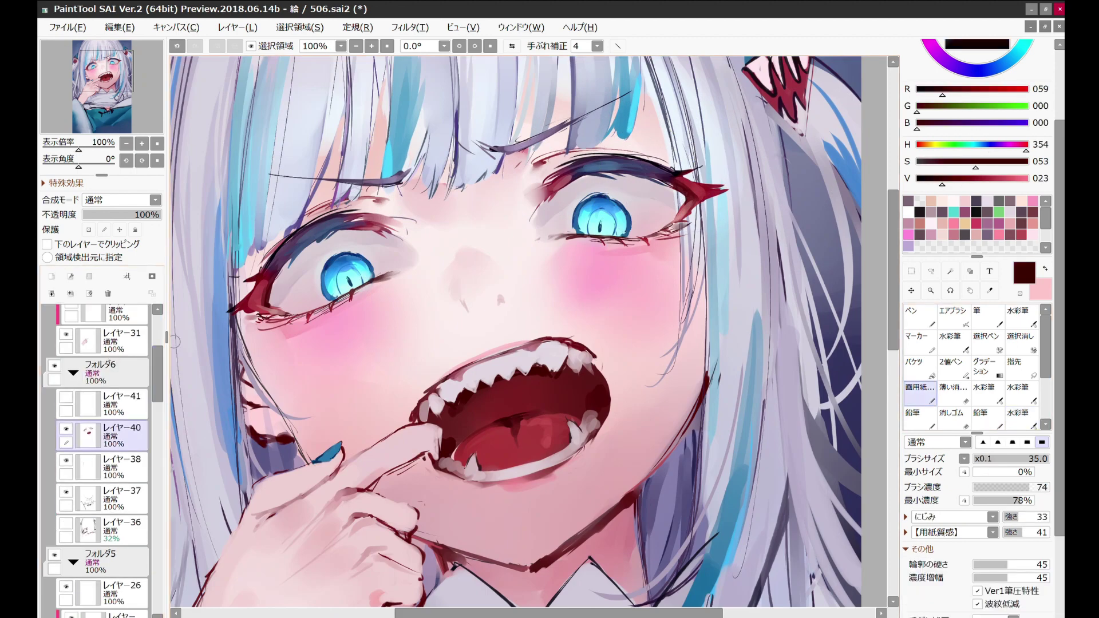
pyautogui.keyDown('alt'); pyautogui.click(361, 285); pyautogui.keyUp('alt')
pyautogui.scroll(-3, 974, 458)
pyautogui.click(972, 567)
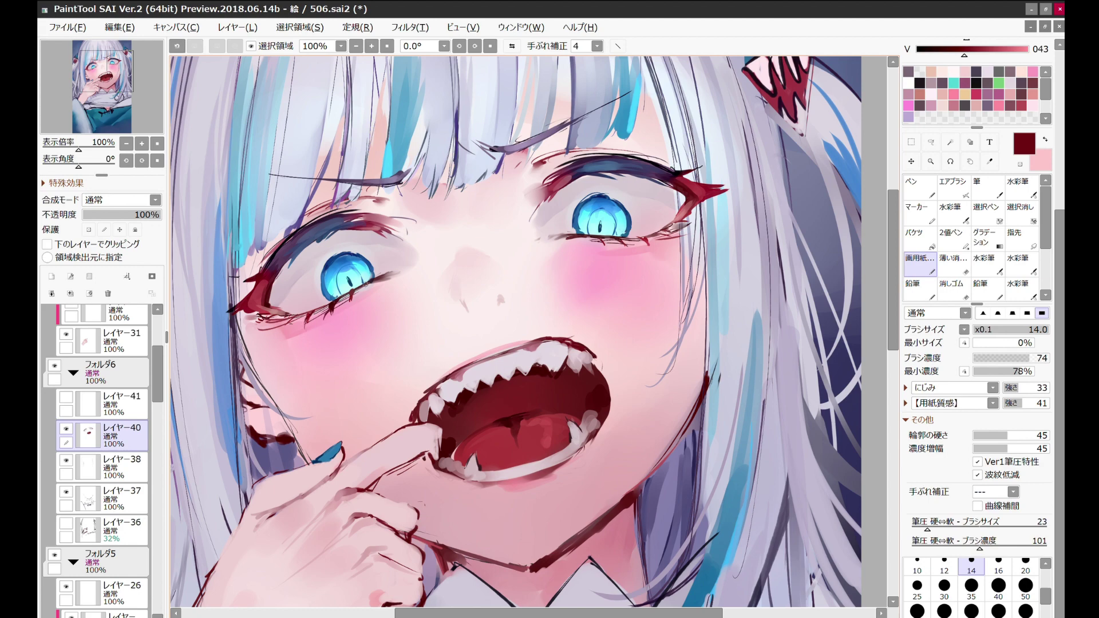
pyautogui.press('h')
pyautogui.press('h')
# Step: Paint longer, sharper upper fangs on レイヤー40 with the Pencil at size 40 in a pale color sampled from the teeth
pyautogui.scroll(-4, 278, 291)
pyautogui.scroll(5, 476, 299)
pyautogui.press('n')
pyautogui.keyDown('alt'); pyautogui.click(476, 298); pyautogui.keyUp('alt')
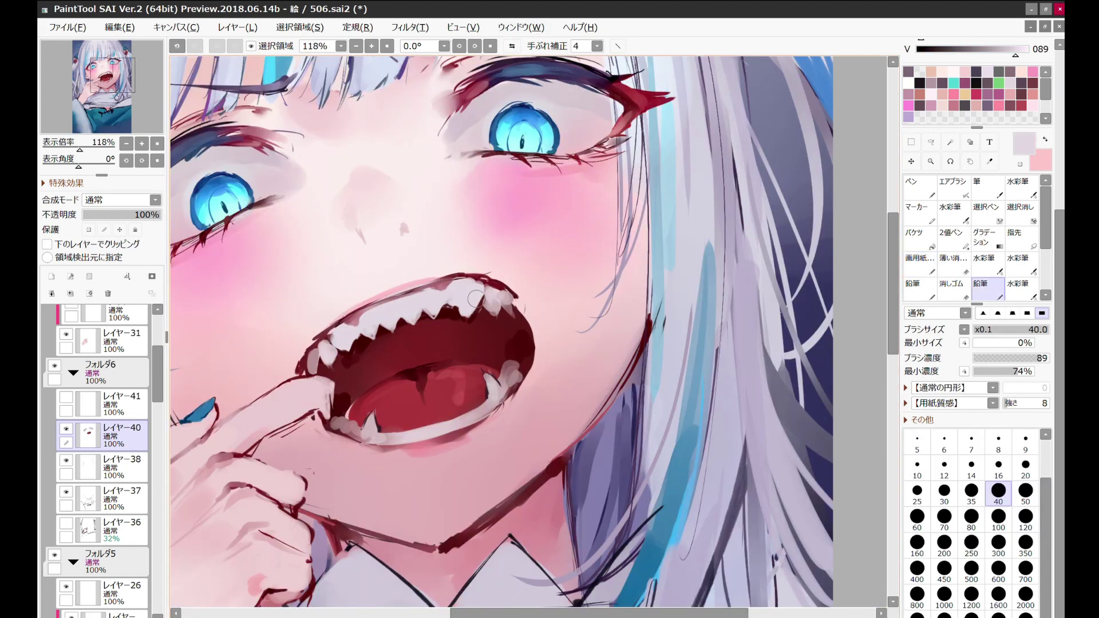
pyautogui.press('h')
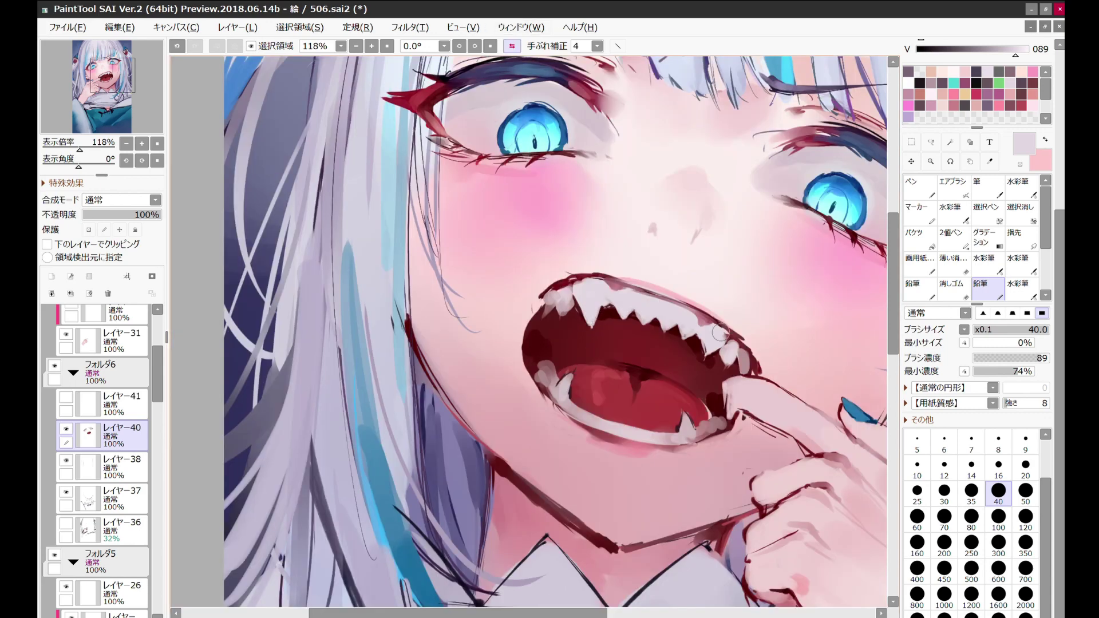
pyautogui.press('h')
pyautogui.scroll(-6, 702, 211)
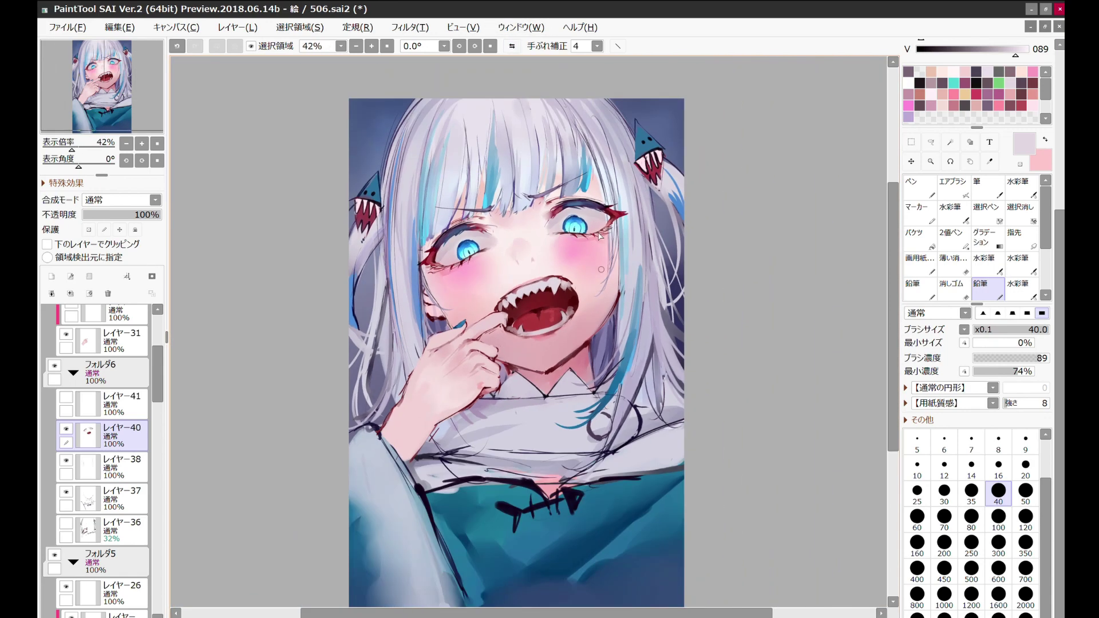
# Step: Blend muted shading into the teeth on レイヤー40 with the Marker at size 80
pyautogui.scroll(6, 574, 313)
pyautogui.keyDown('alt'); pyautogui.click(454, 263); pyautogui.keyUp('alt')
pyautogui.press('m')
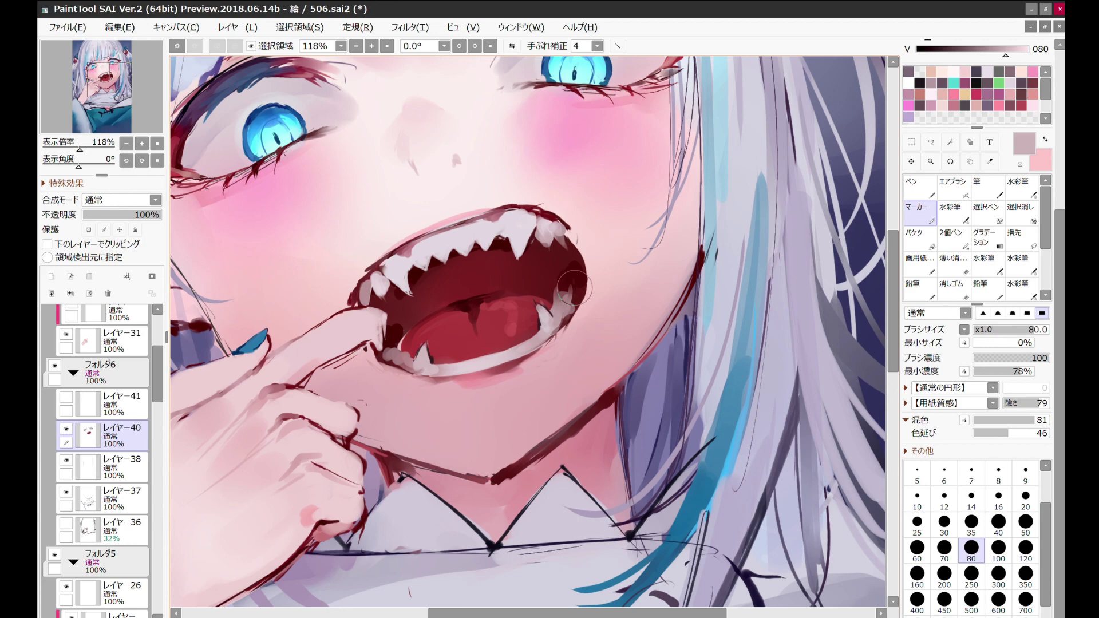
pyautogui.scroll(-4, 454, 262)
pyautogui.scroll(2, 454, 263)
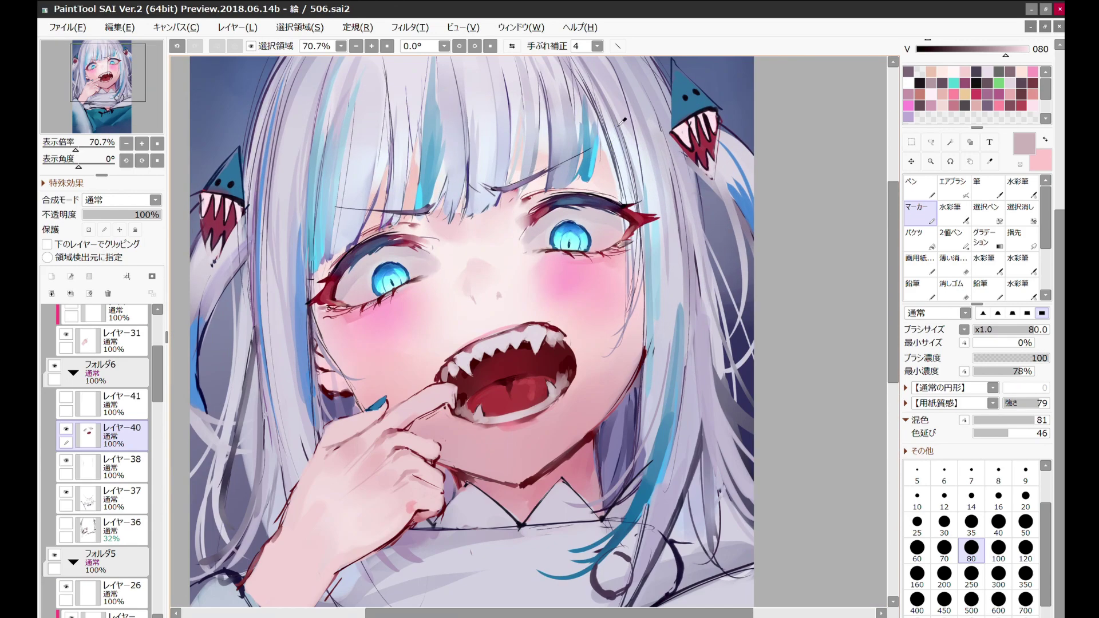
# Step: Show レイヤー41 and draw fine strands over the bangs on it with the Pencil at size 40
pyautogui.scroll(-1, 454, 263)
pyautogui.press('n')
pyautogui.click(66, 397)
pyautogui.click(120, 404)
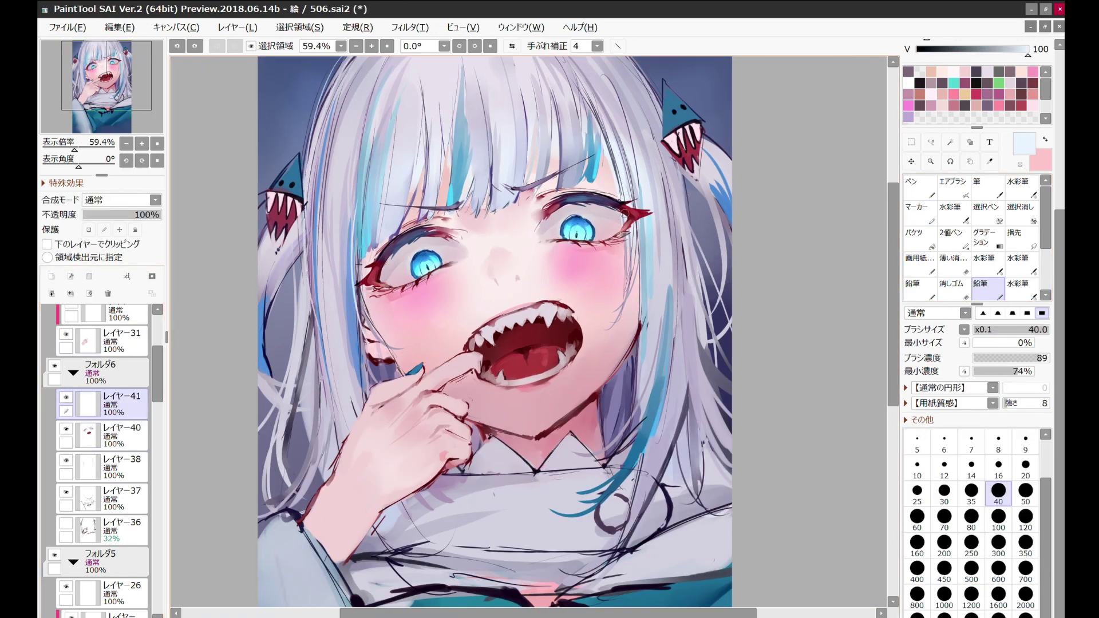
pyautogui.scroll(-2, 445, 313)
pyautogui.keyDown('alt'); pyautogui.click(445, 313); pyautogui.keyUp('alt')
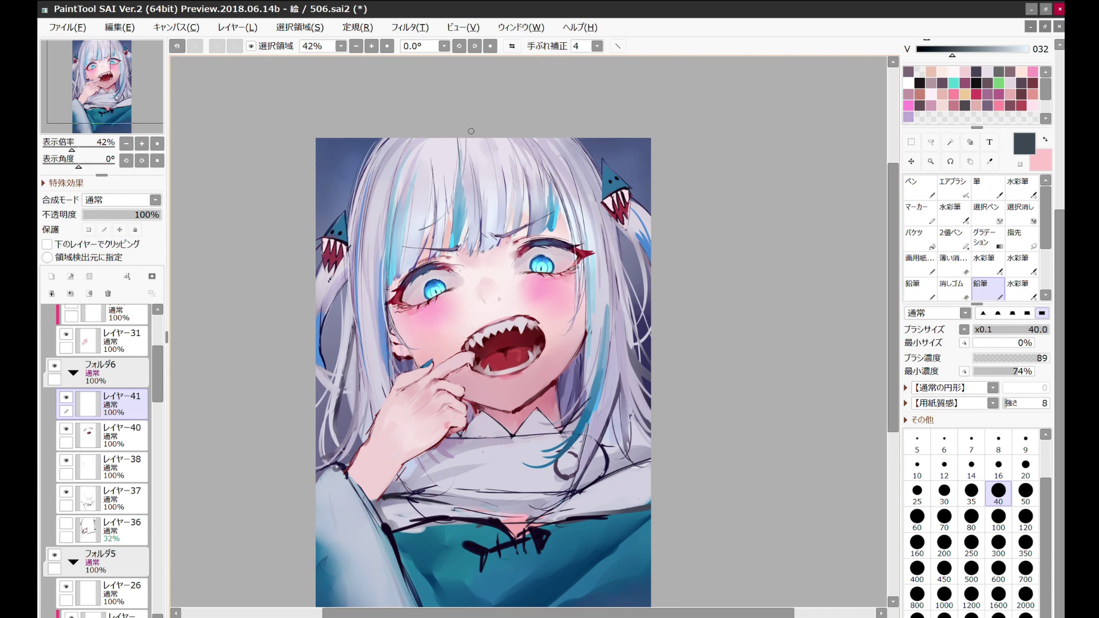
# Step: Add dark stray hair strands around the head on レイヤー41 with the Pencil at size 40, checking them in mirrored view
pyautogui.press('h')
pyautogui.press('h')
pyautogui.keyDown('alt'); pyautogui.click(377, 147); pyautogui.keyUp('alt')
pyautogui.press('h')
pyautogui.press('h')
pyautogui.scroll(-2, 629, 206)
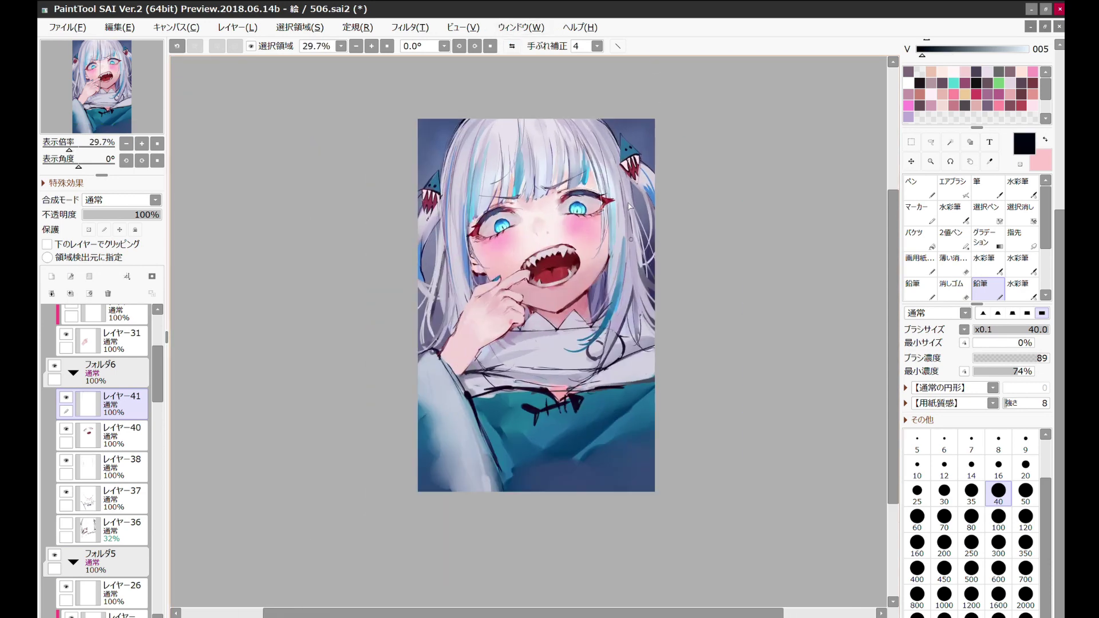
pyautogui.scroll(5, 630, 206)
pyautogui.scroll(-3, 629, 206)
# Step: Shade the hair in dark slate on a new clipped layer at 37% opacity with the 水彩筆 brush at size 500
pyautogui.keyDown('ctrl'); pyautogui.click(630, 206); pyautogui.keyUp('ctrl')
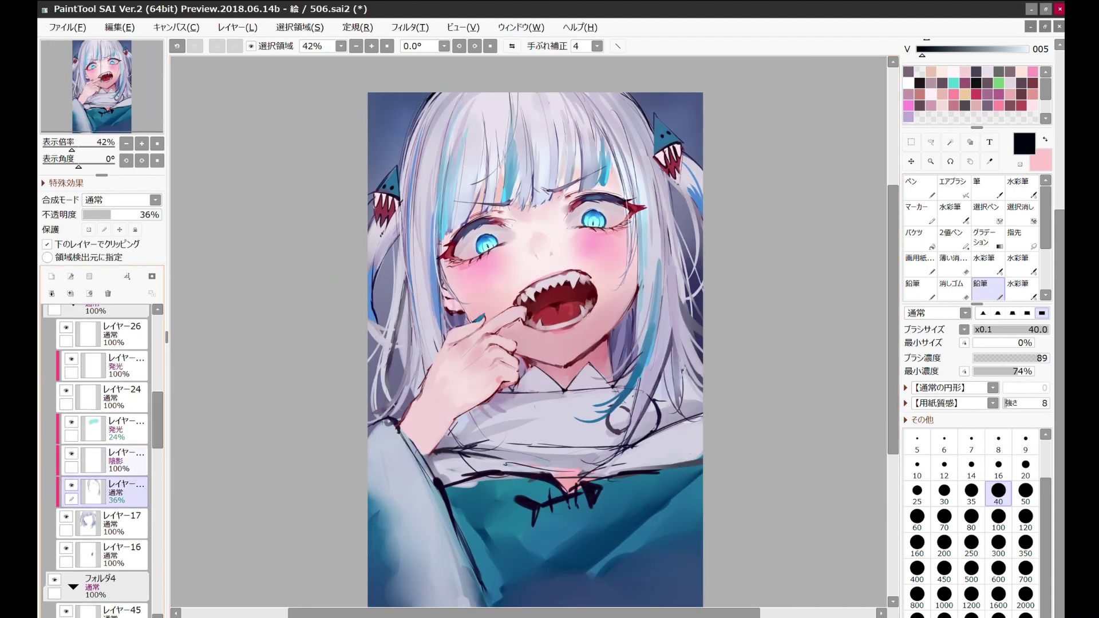
pyautogui.keyDown('ctrl'); pyautogui.click(383, 187); pyautogui.keyUp('ctrl')
pyautogui.keyDown('alt'); pyautogui.click(383, 187); pyautogui.keyUp('alt')
pyautogui.press('c')
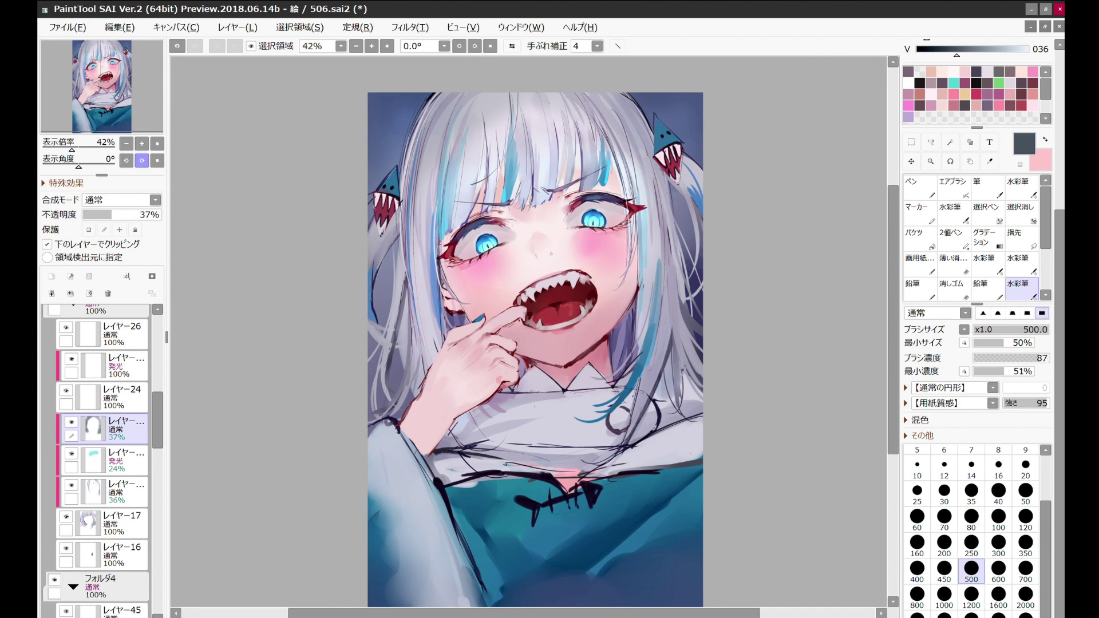
pyautogui.scroll(-2, 662, 95)
pyautogui.scroll(2, 660, 94)
# Step: Select レイヤー12 and examine the face up close
pyautogui.keyDown('ctrl'); pyautogui.click(486, 321); pyautogui.keyUp('ctrl')
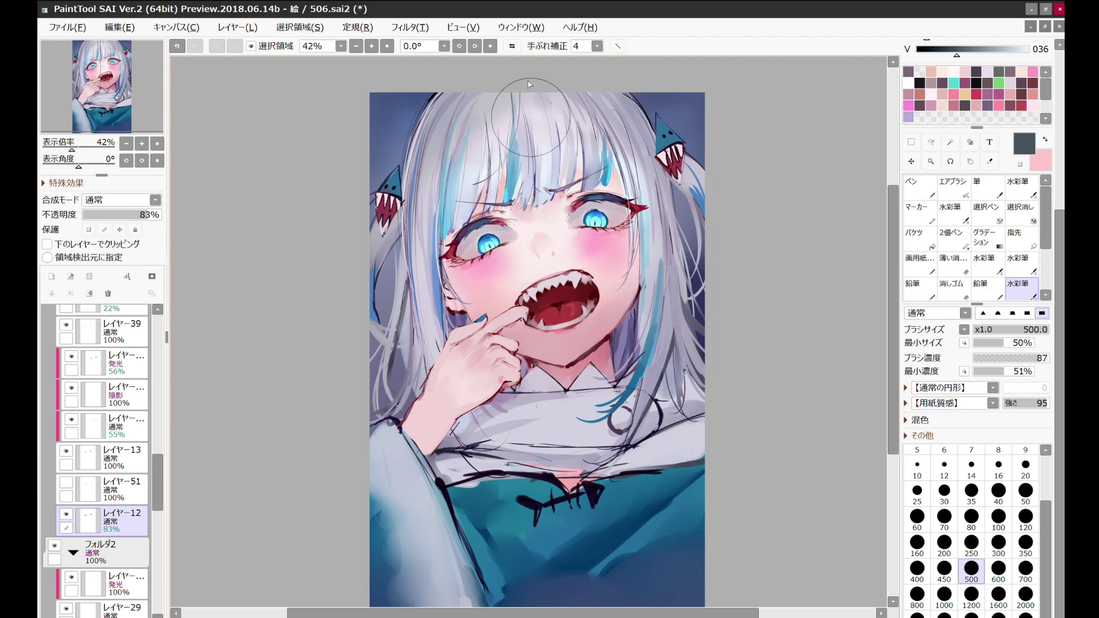
pyautogui.scroll(-1, 658, 170)
pyautogui.scroll(2, 658, 170)
pyautogui.scroll(2, 613, 110)
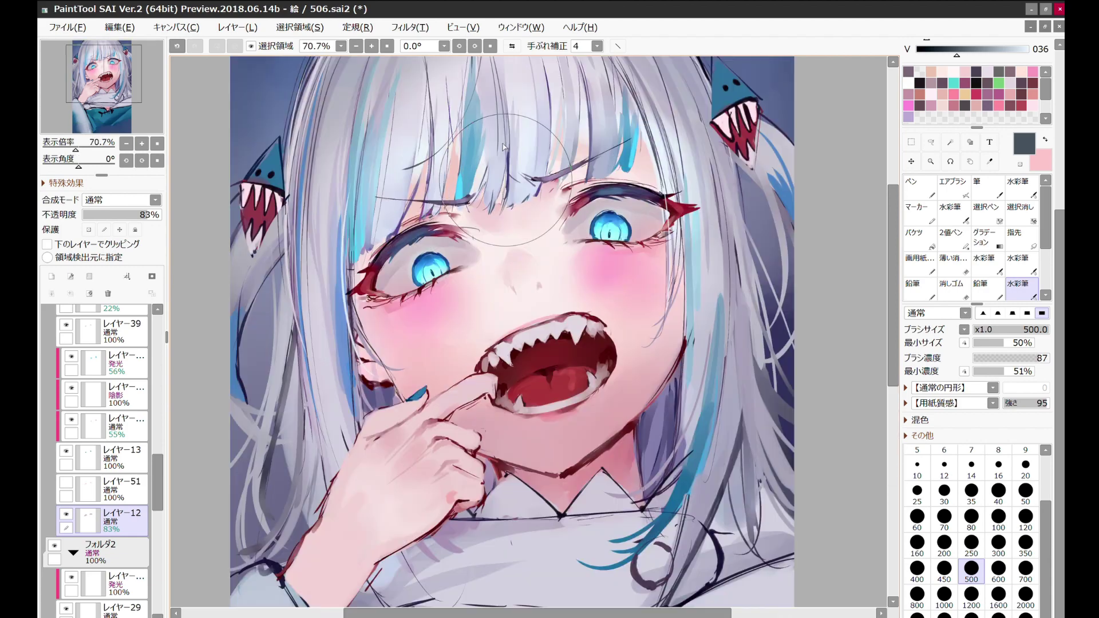